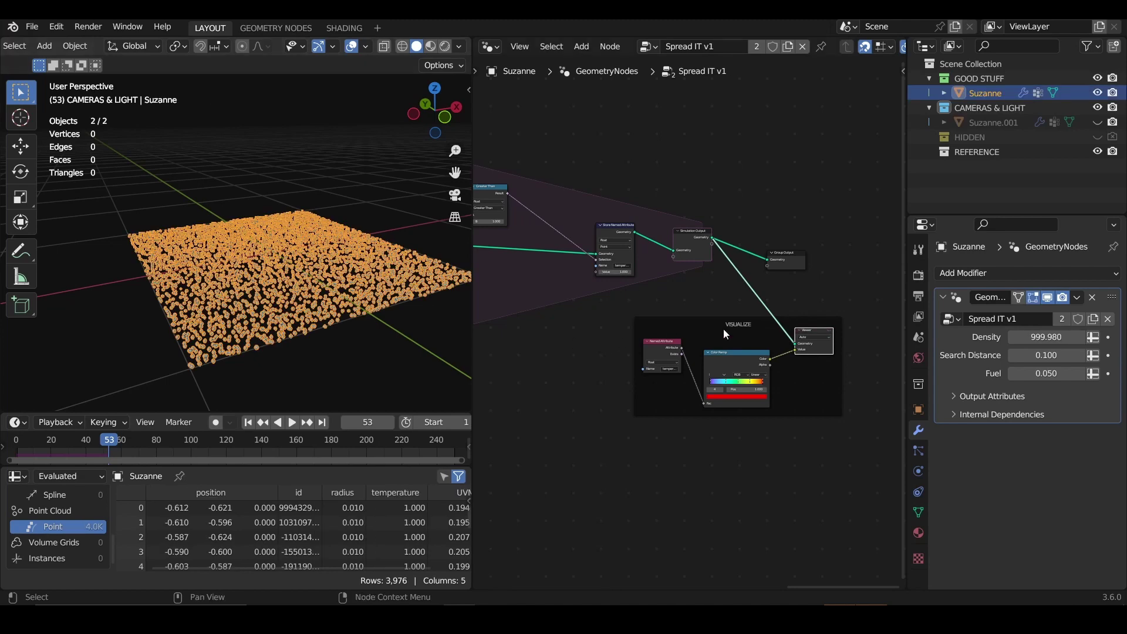
# Step: Activate the Viewer node to preview the temperature colours, save the file, and return the timeline to the first frame
pyautogui.click(829, 331)
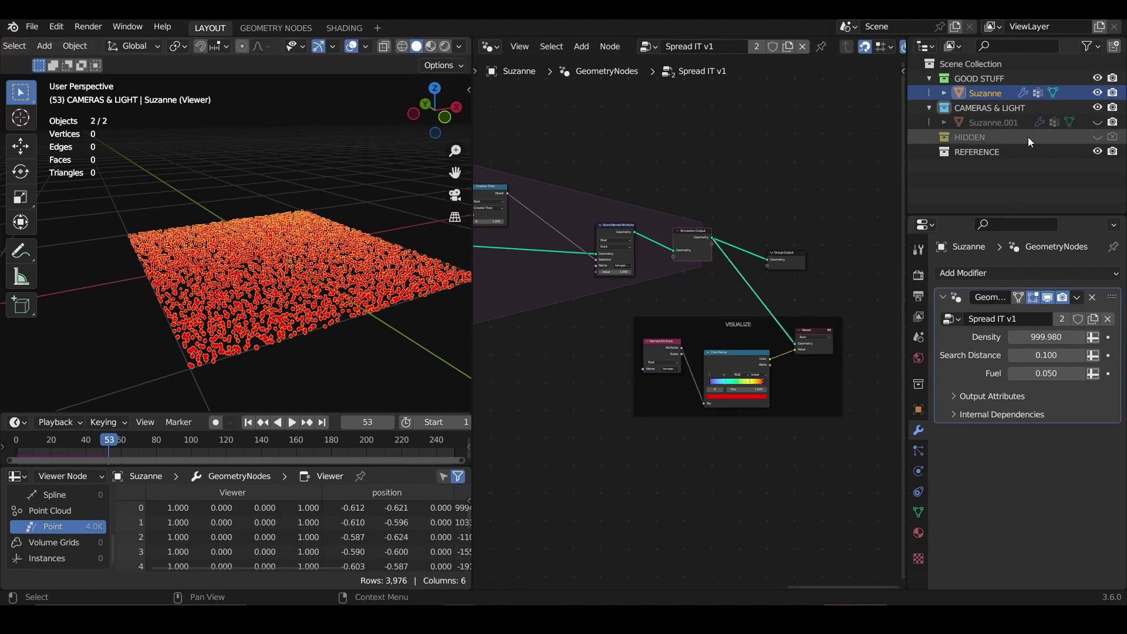
pyautogui.click(179, 188)
pyautogui.hotkey('ctrl', 's')
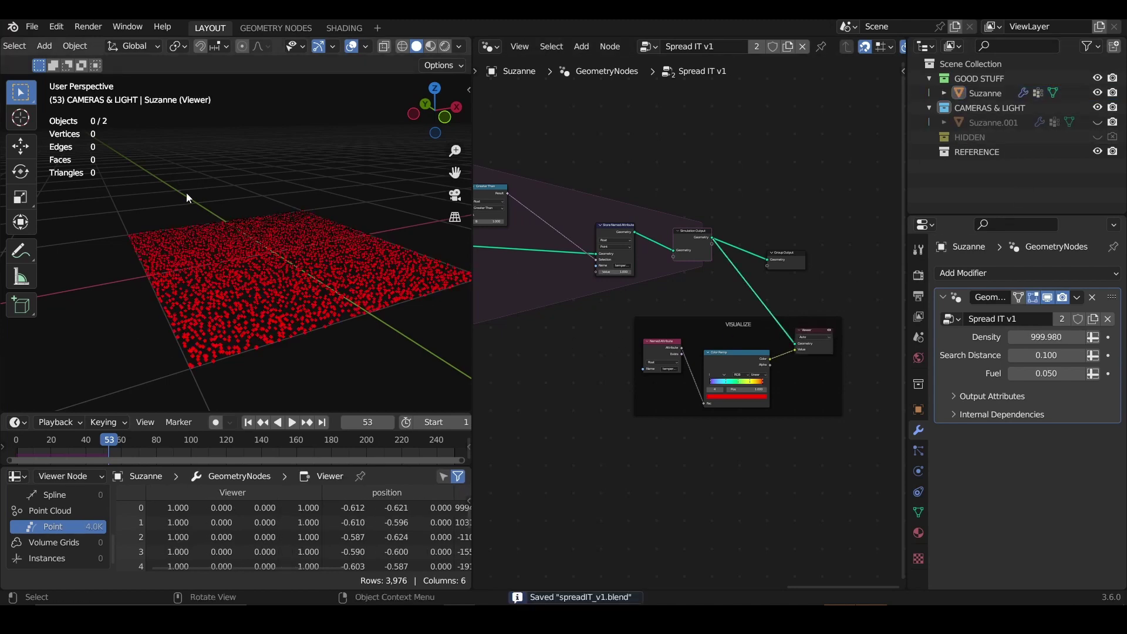
pyautogui.click(253, 426)
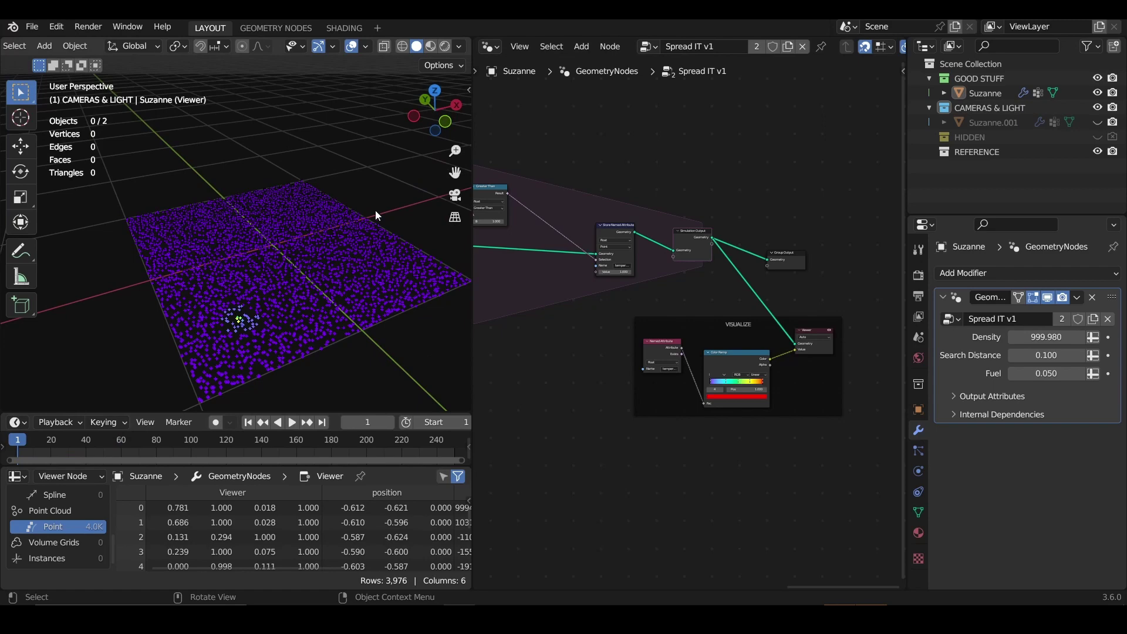
# Step: Select the Suzanne object and move its Group Output node farther from the Simulation Output to make room for more nodes
pyautogui.press('a')
pyautogui.moveTo(759, 209); pyautogui.dragTo(670, 211, button='middle')
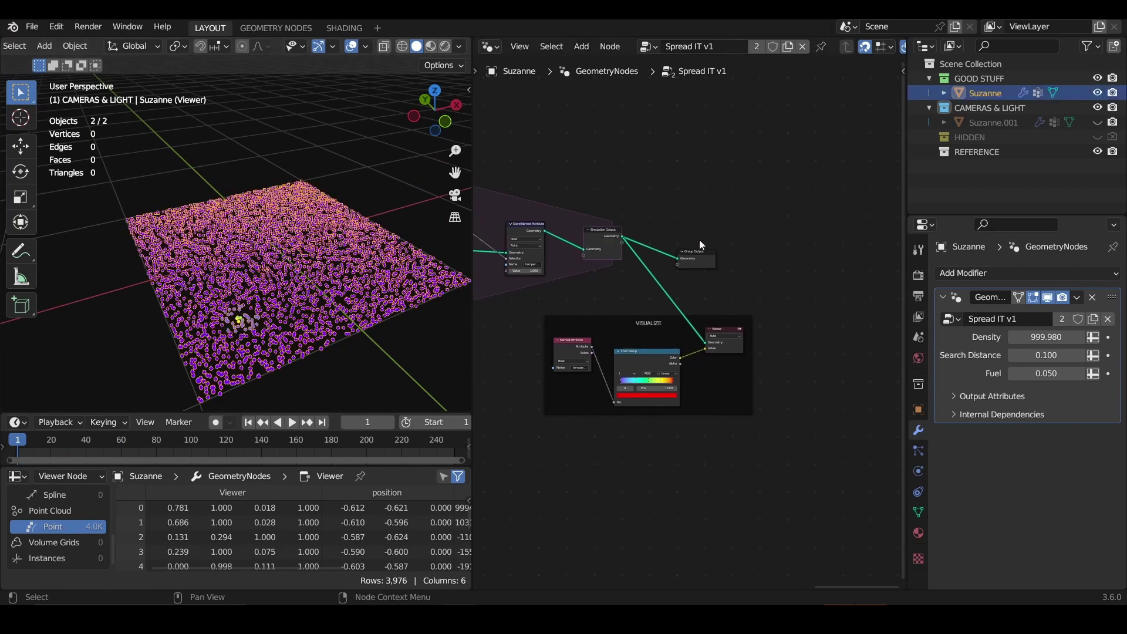
pyautogui.moveTo(703, 251); pyautogui.dragTo(881, 215)
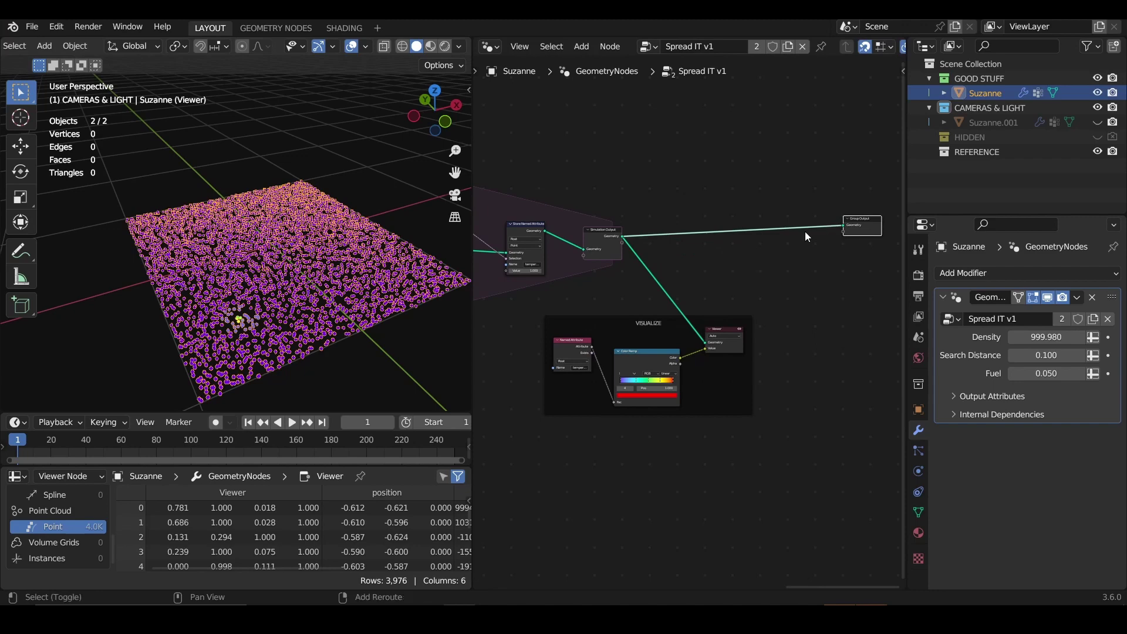
# Step: Add a second Group Input node above the Simulation Output and preview its geometry through the Viewer
pyautogui.scroll(-5, 704, 210)
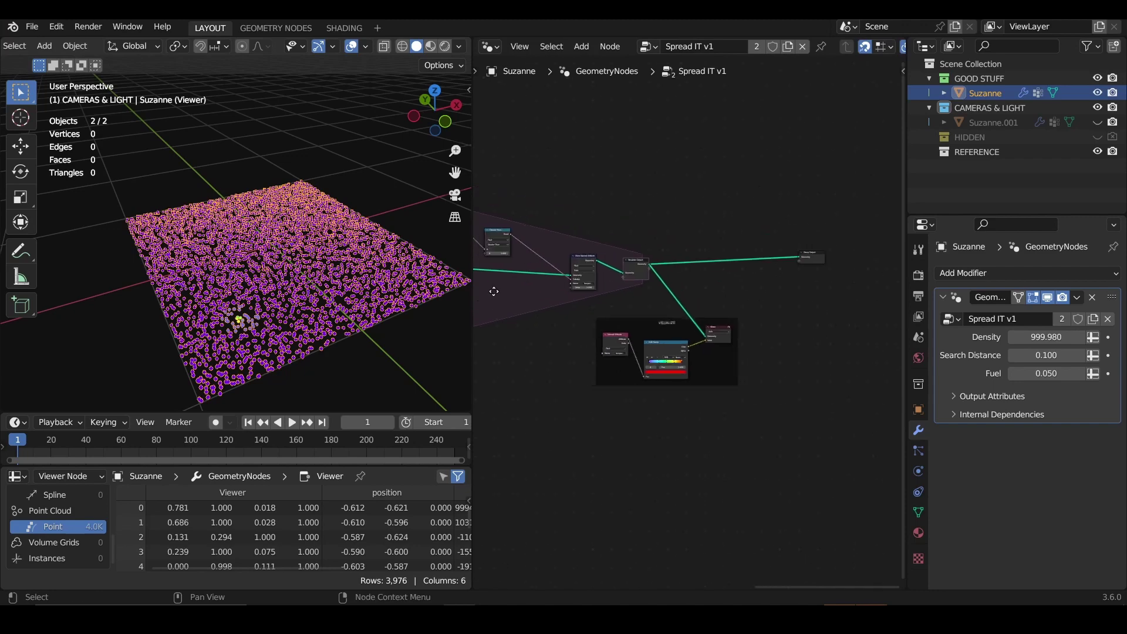
pyautogui.moveTo(491, 292); pyautogui.dragTo(614, 237, button='middle')
pyautogui.scroll(-5, 614, 237)
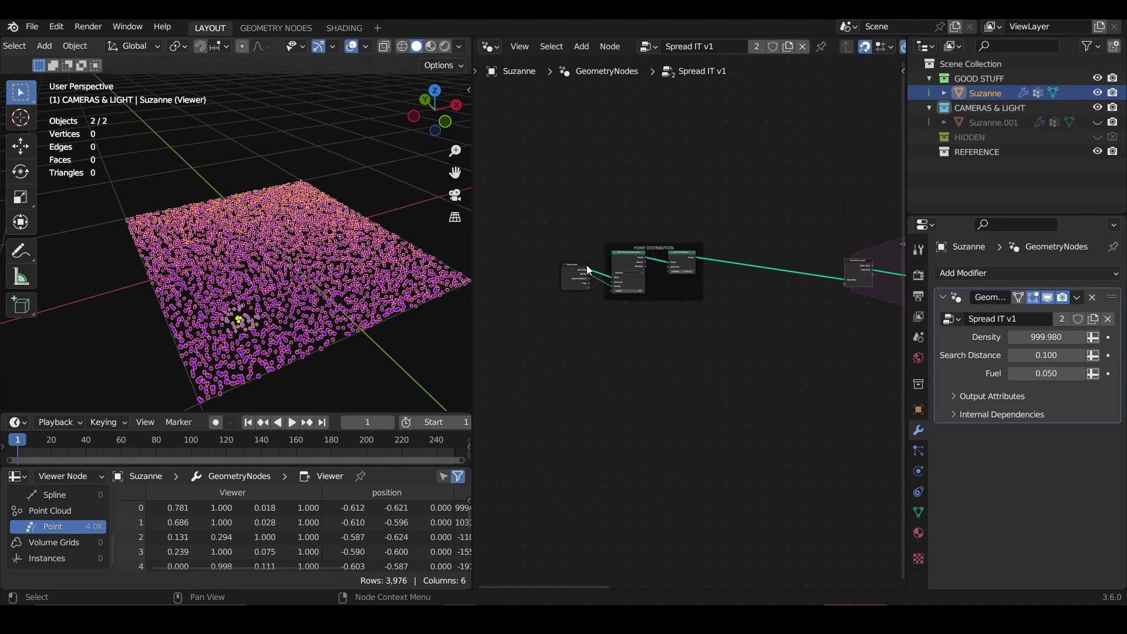
pyautogui.scroll(5, 832, 274)
pyautogui.scroll(3, 832, 274)
pyautogui.hotkey('shift', 'a')
pyautogui.moveTo(779, 222)
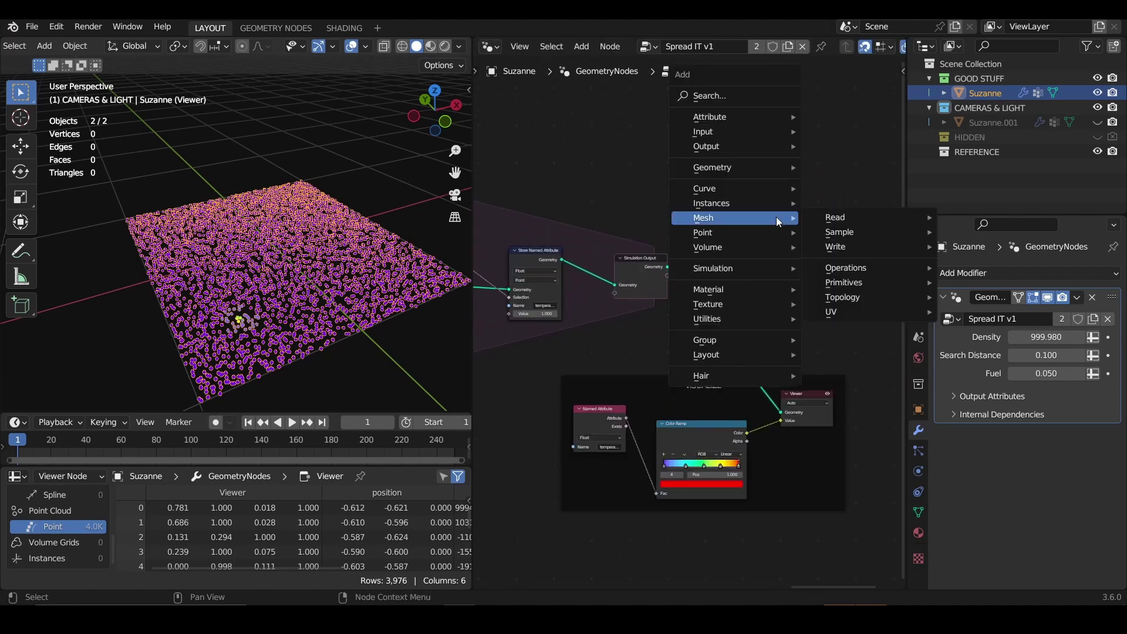
pyautogui.click(753, 97)
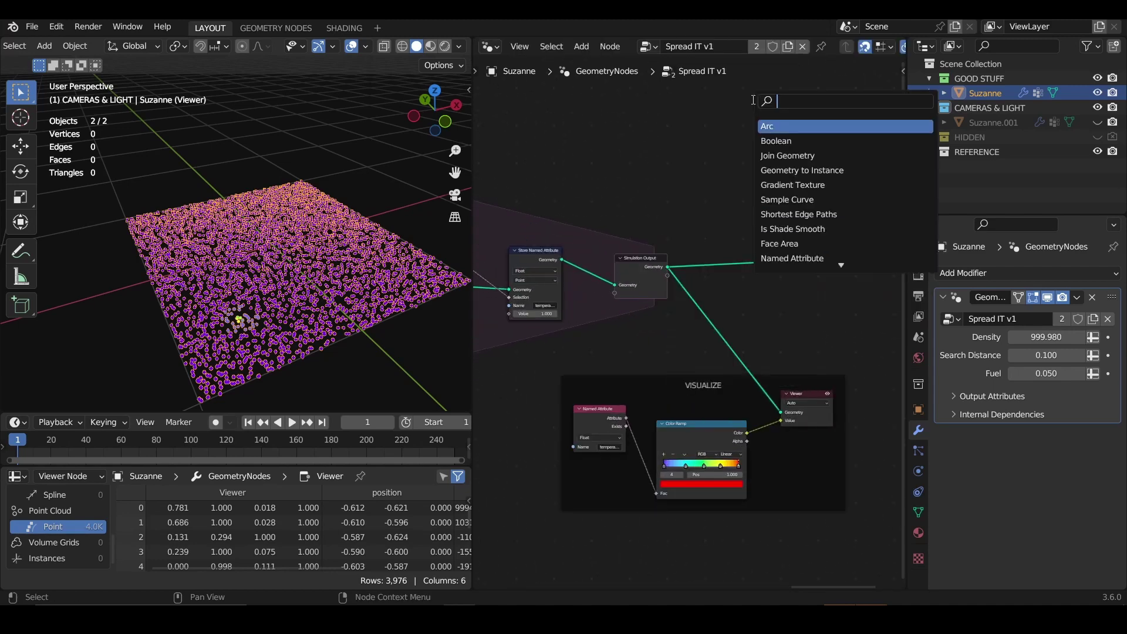
pyautogui.write('group')
pyautogui.press('Return')
pyautogui.click(726, 113)
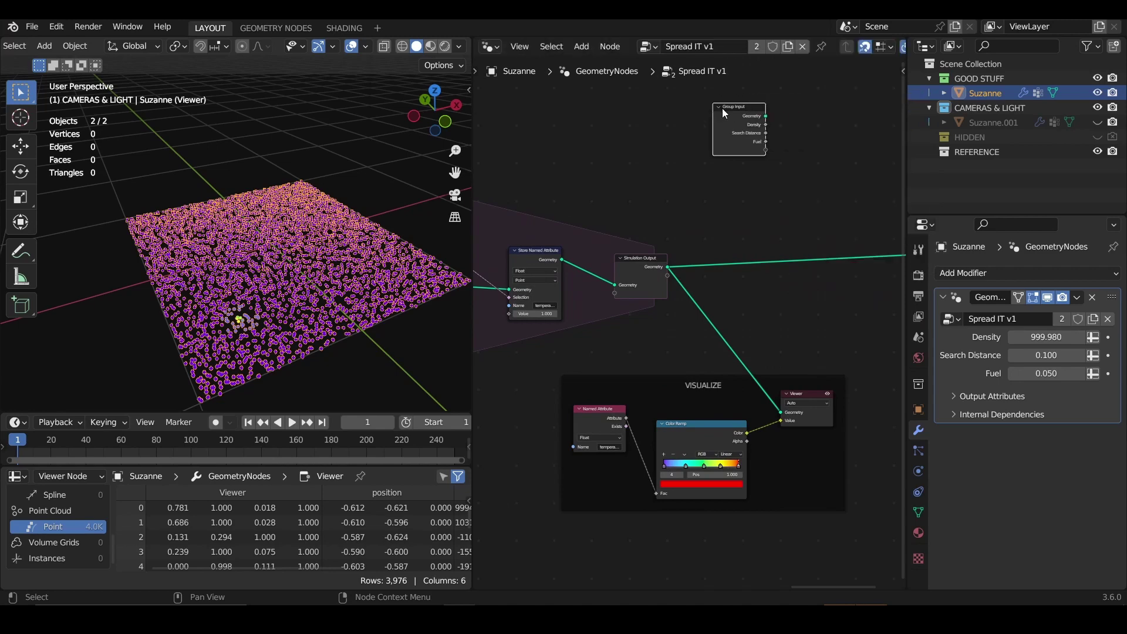
pyautogui.keyDown('ctrl'); pyautogui.keyDown('shift'); pyautogui.click(735, 120); pyautogui.keyUp('shift'); pyautogui.keyUp('ctrl')
# Step: Add a Sample Nearest node and place it between the new Group Input and the Simulation Output
pyautogui.moveTo(511, 336); pyautogui.dragTo(457, 335, button='middle')
pyautogui.moveTo(713, 236); pyautogui.dragTo(637, 234, button='middle')
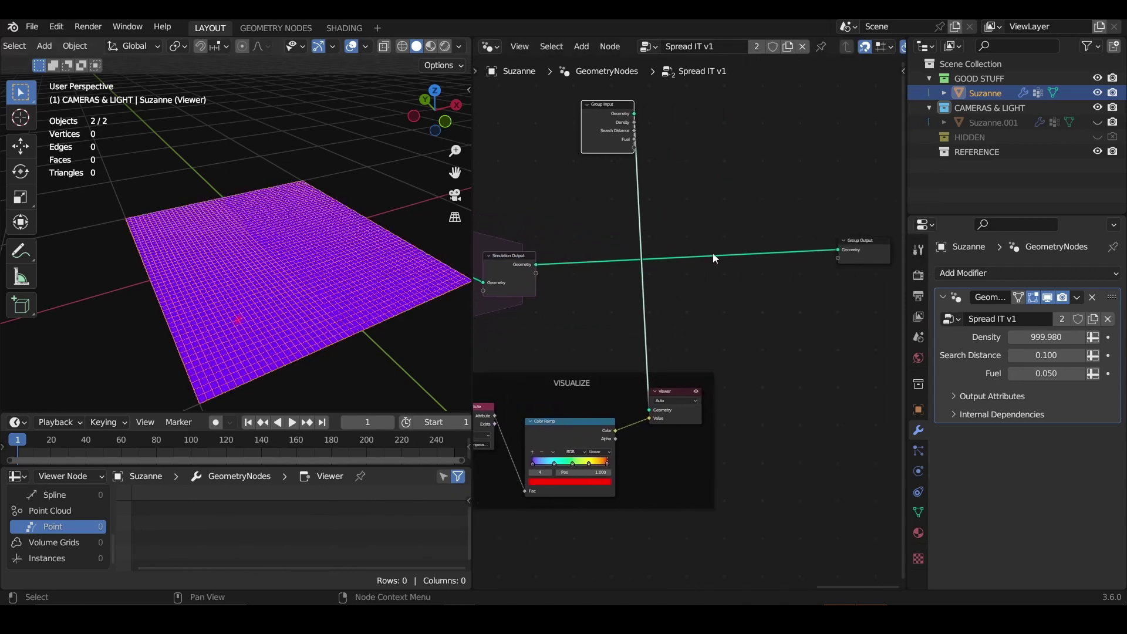
pyautogui.hotkey('shift', 'a')
pyautogui.click(712, 250)
pyautogui.write('sampel')
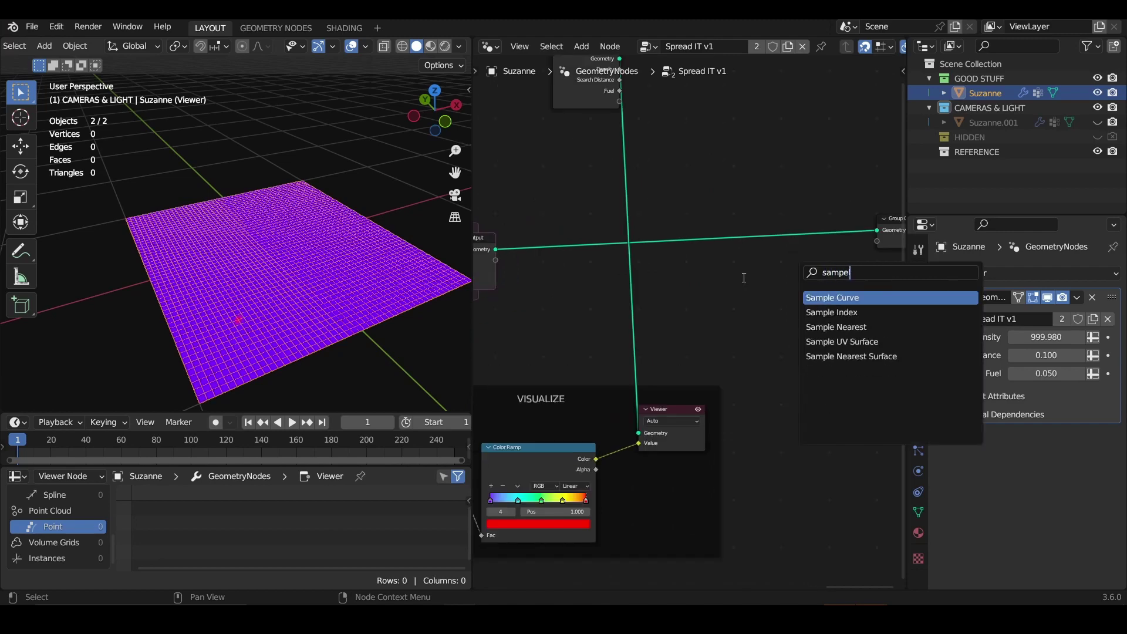
pyautogui.press('Down')
pyautogui.press('Down')
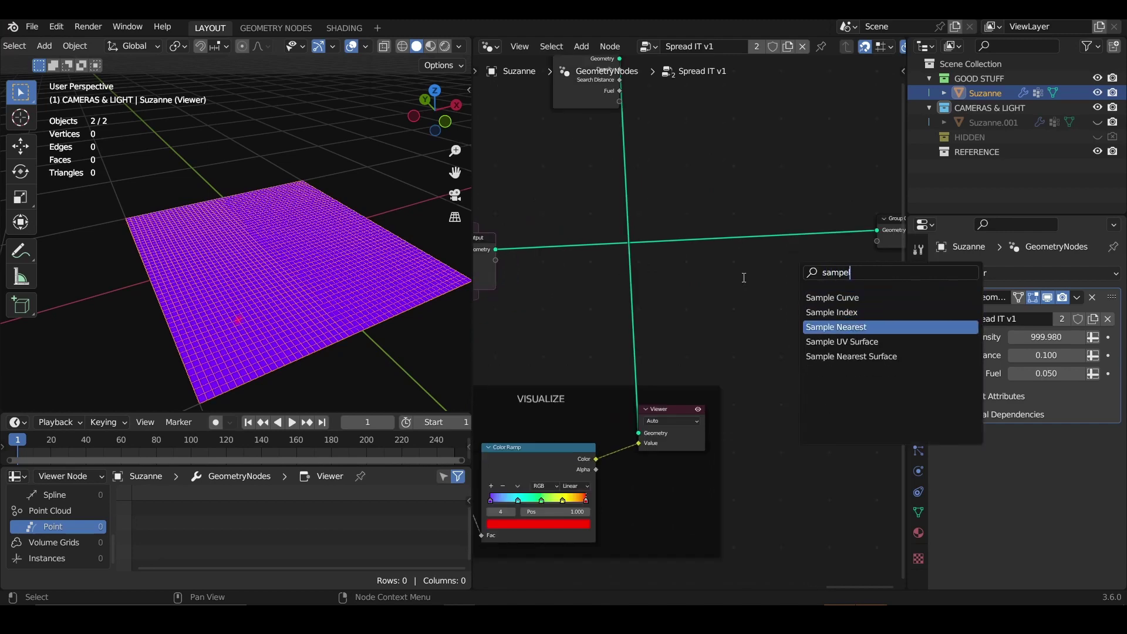
pyautogui.press('Return')
pyautogui.click(490, 179)
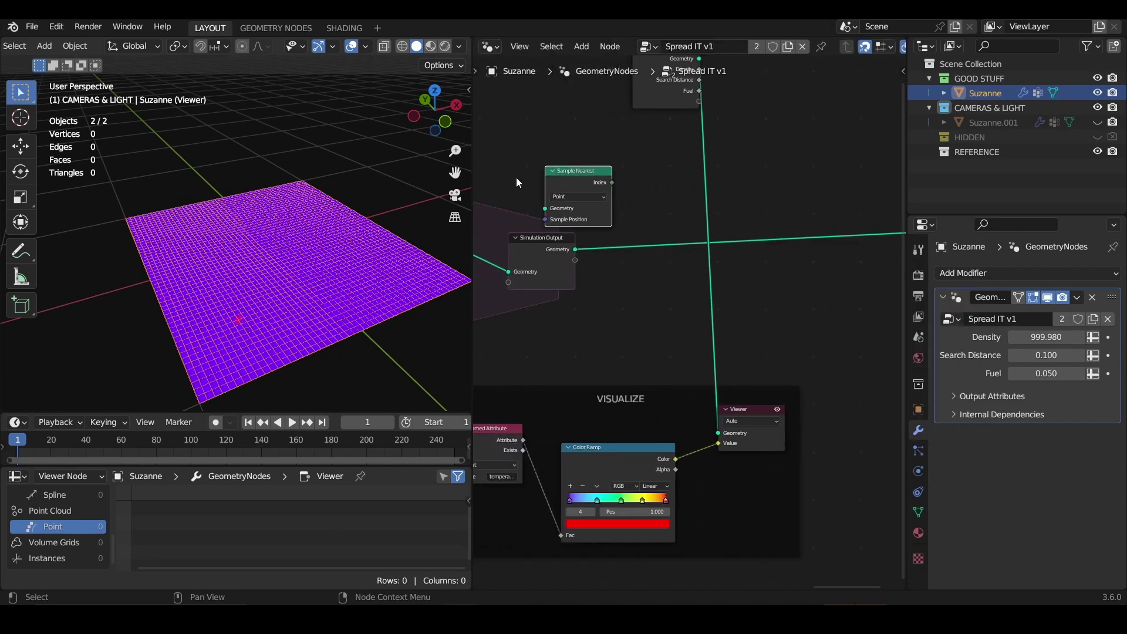
pyautogui.moveTo(583, 186); pyautogui.dragTo(633, 177)
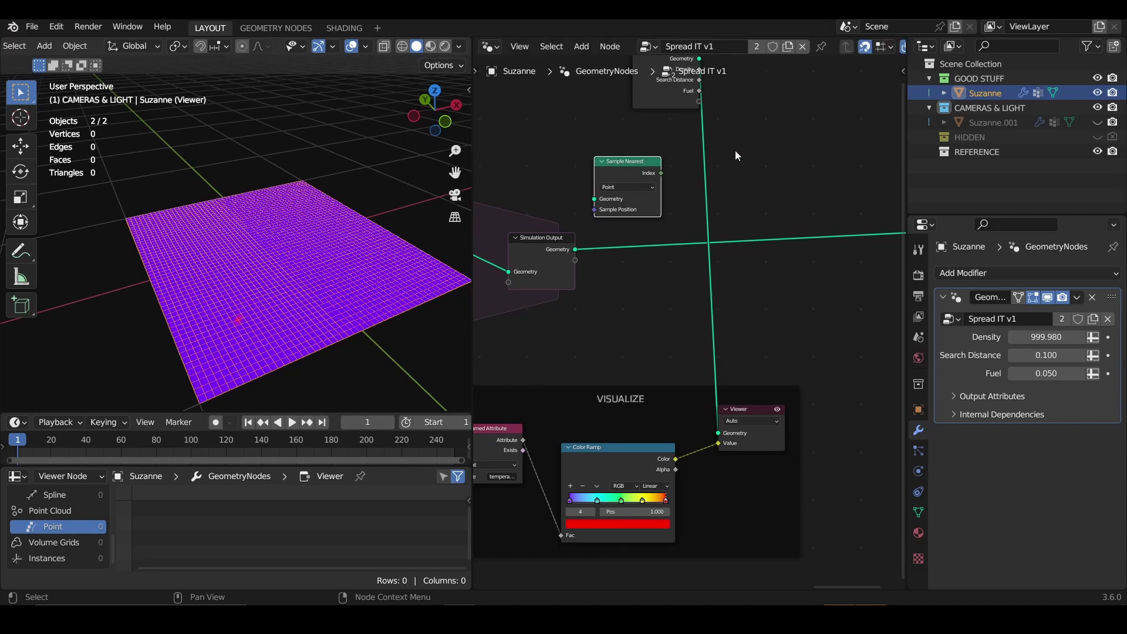
# Step: Connect the Simulation Output geometry to Sample Nearest and to the Viewer, and reposition the Sample Nearest node
pyautogui.moveTo(738, 156); pyautogui.dragTo(691, 222, button='middle')
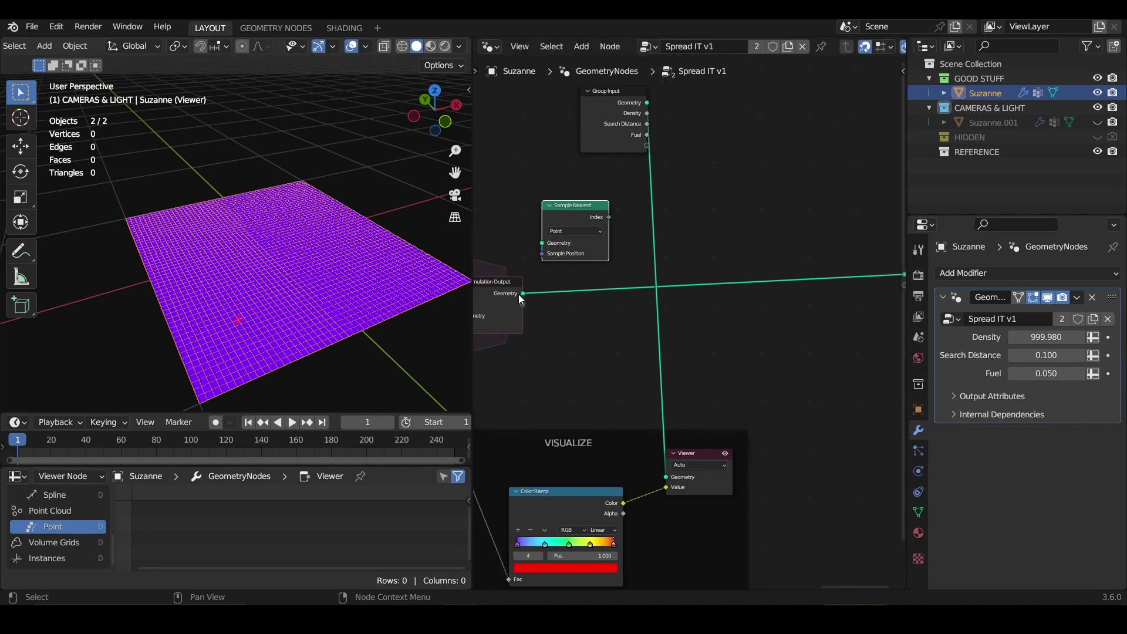
pyautogui.moveTo(522, 293); pyautogui.dragTo(705, 211)
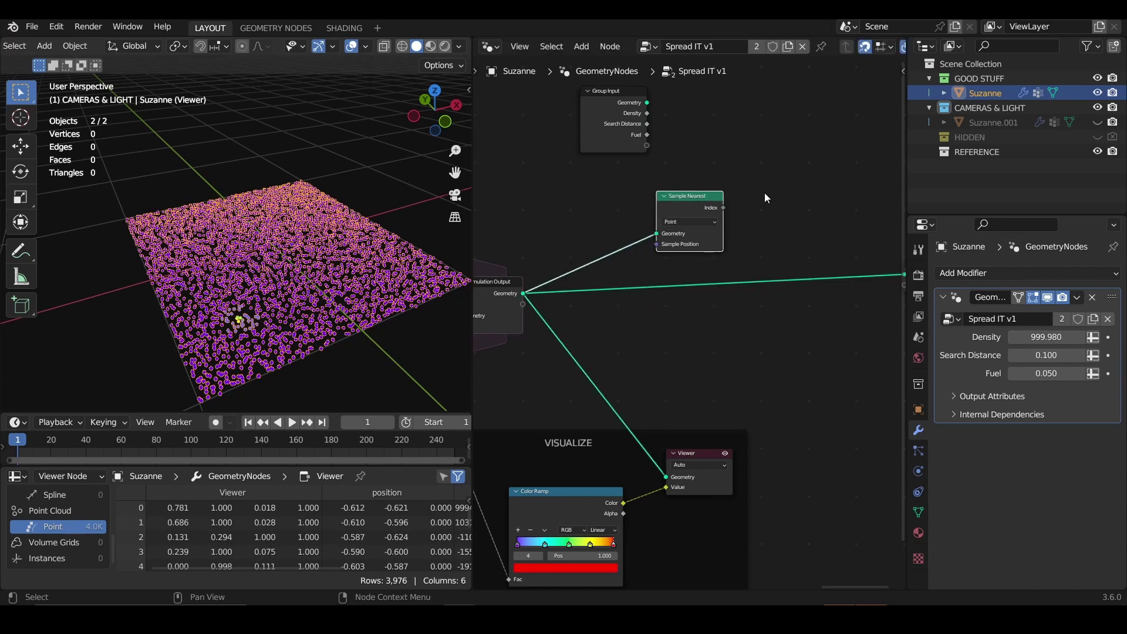
pyautogui.moveTo(765, 194); pyautogui.dragTo(751, 200, button='middle')
pyautogui.moveTo(681, 213); pyautogui.dragTo(643, 213)
# Step: Add a Sample Index node beside the Sample Nearest node
pyautogui.hotkey('shift', 'a')
pyautogui.write('s')
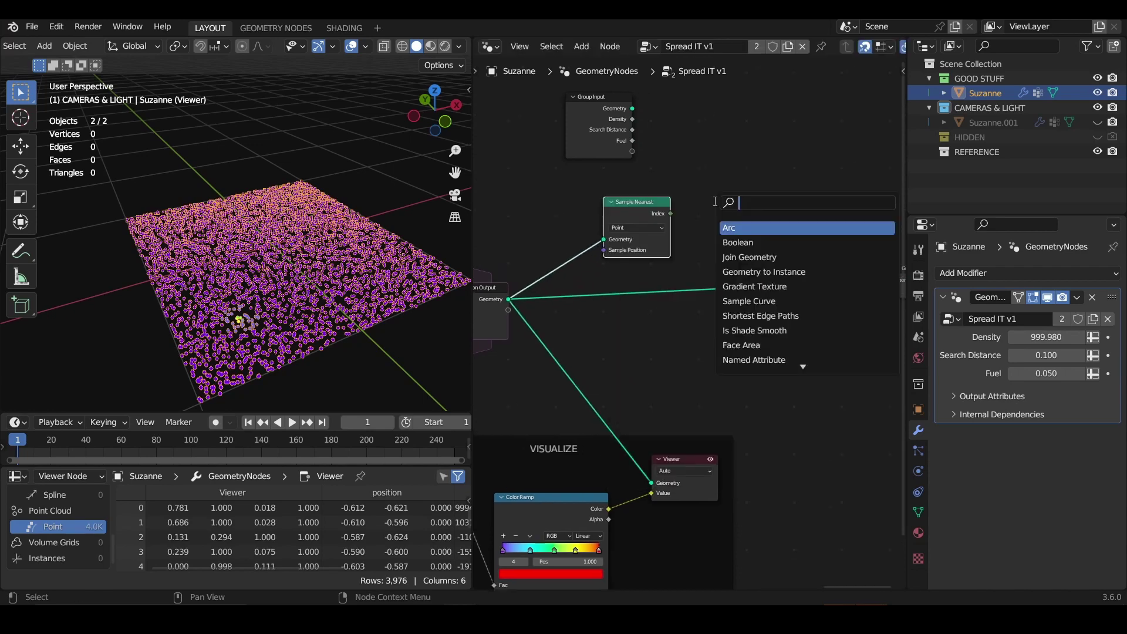
pyautogui.write('sample')
pyautogui.press('Down')
pyautogui.press('Return')
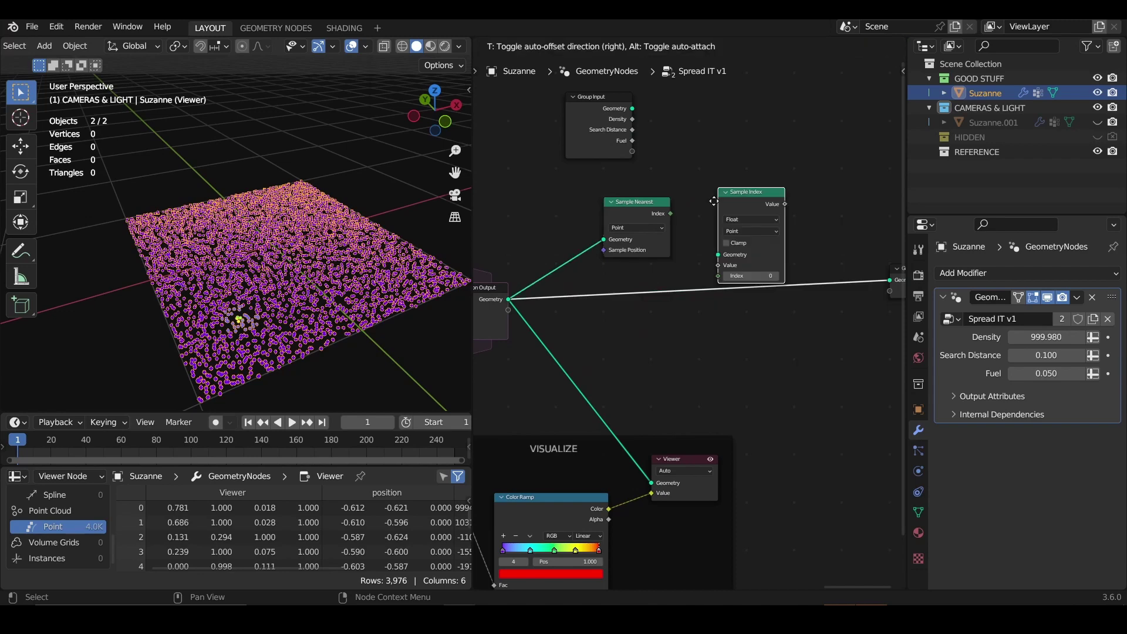
pyautogui.click(748, 203)
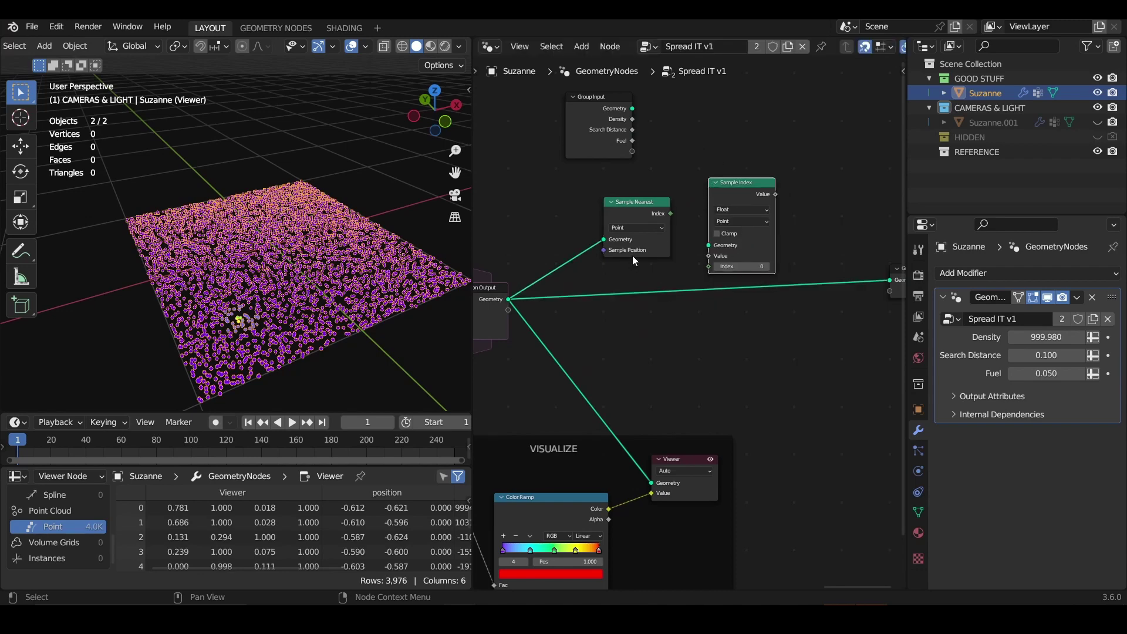
# Step: Add a Named Attribute node below Sample Nearest and set it to read the temperature attribute
pyautogui.hotkey('shift', 'a')
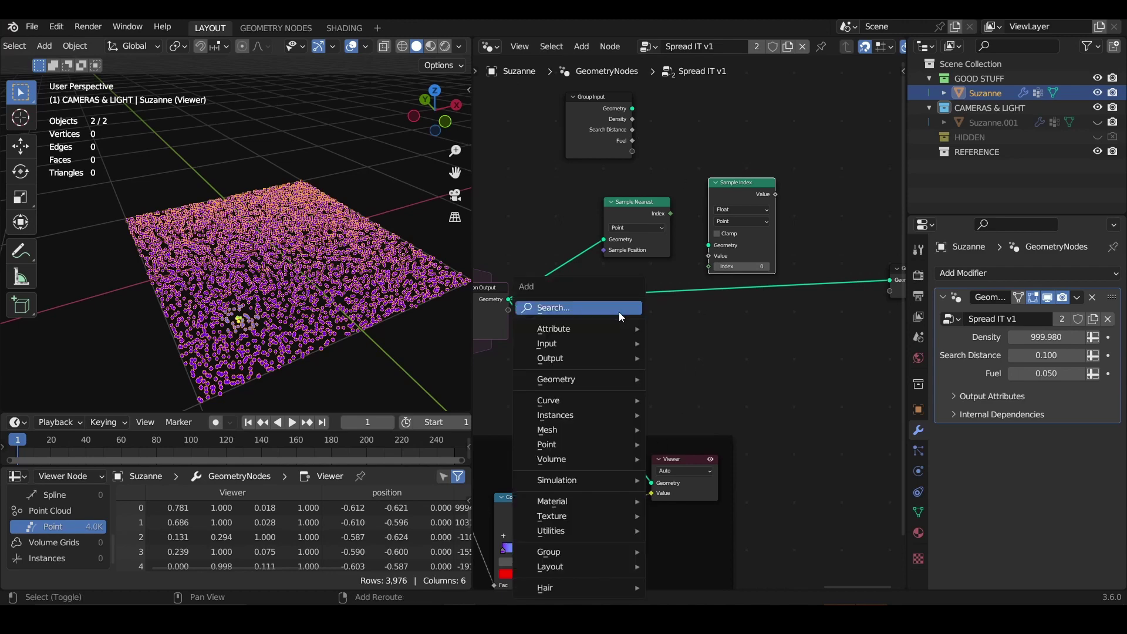
pyautogui.write('named')
pyautogui.press('Return')
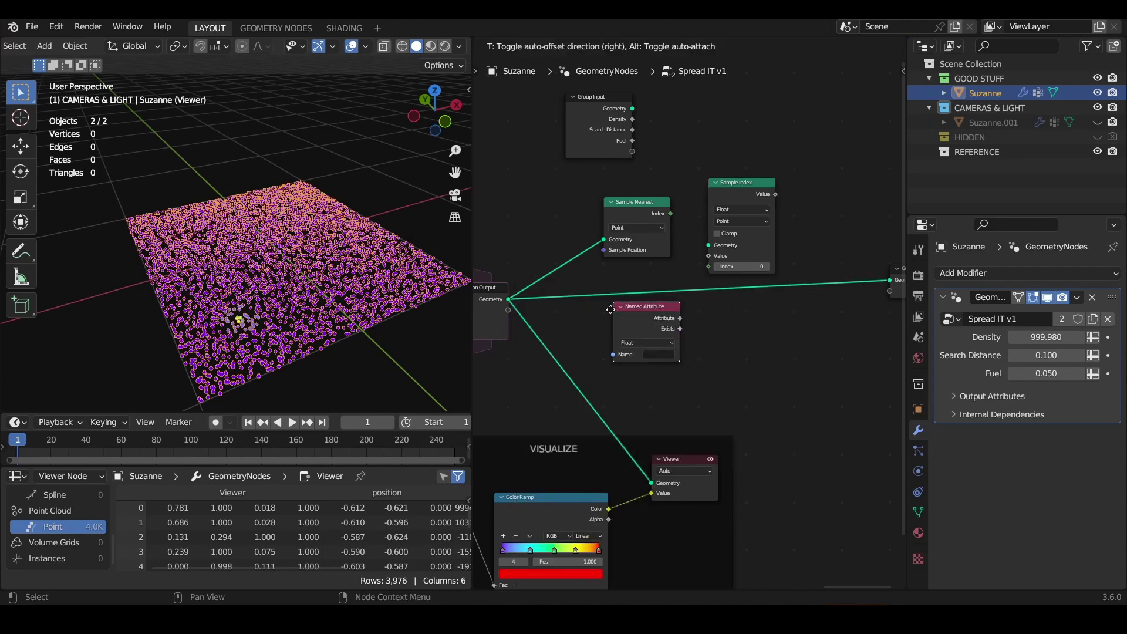
pyautogui.click(610, 312)
pyautogui.click(653, 355)
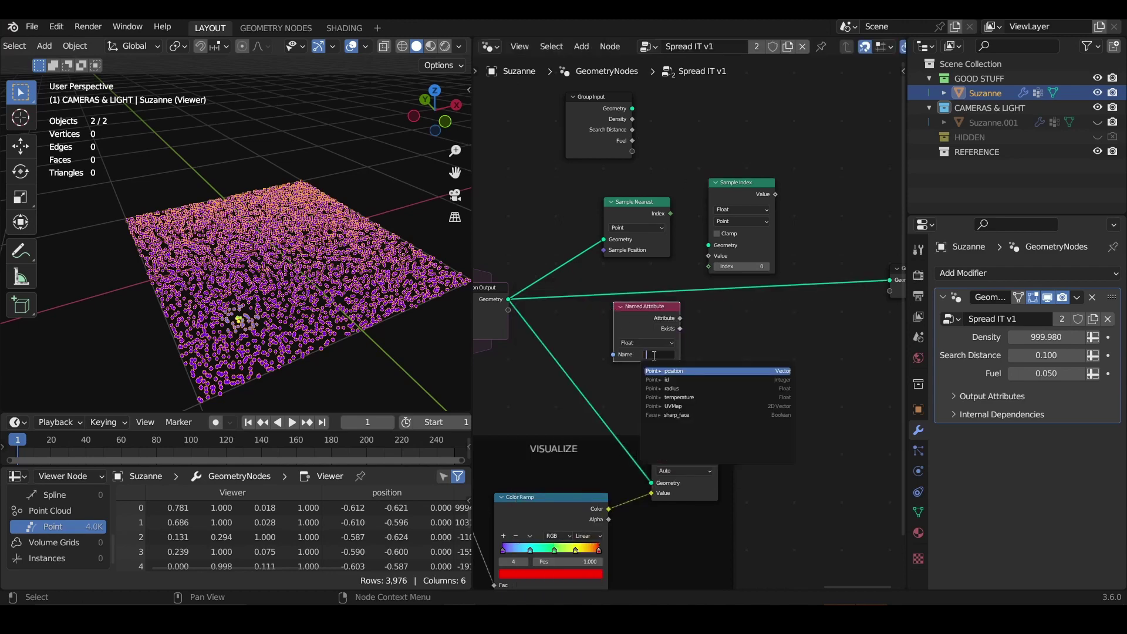
pyautogui.click(675, 398)
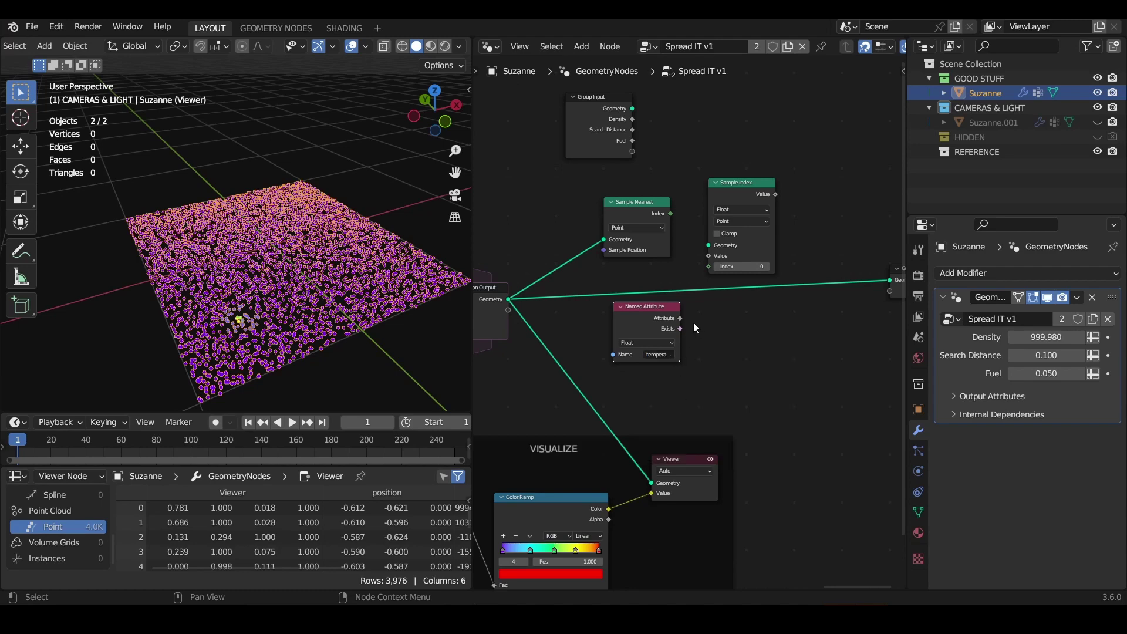
# Step: Connect the temperature attribute to Sample Index's Value, the Sample Nearest index to Index, and the Simulation Output geometry to Geometry
pyautogui.moveTo(680, 321); pyautogui.dragTo(709, 256)
pyautogui.moveTo(671, 214); pyautogui.dragTo(709, 266)
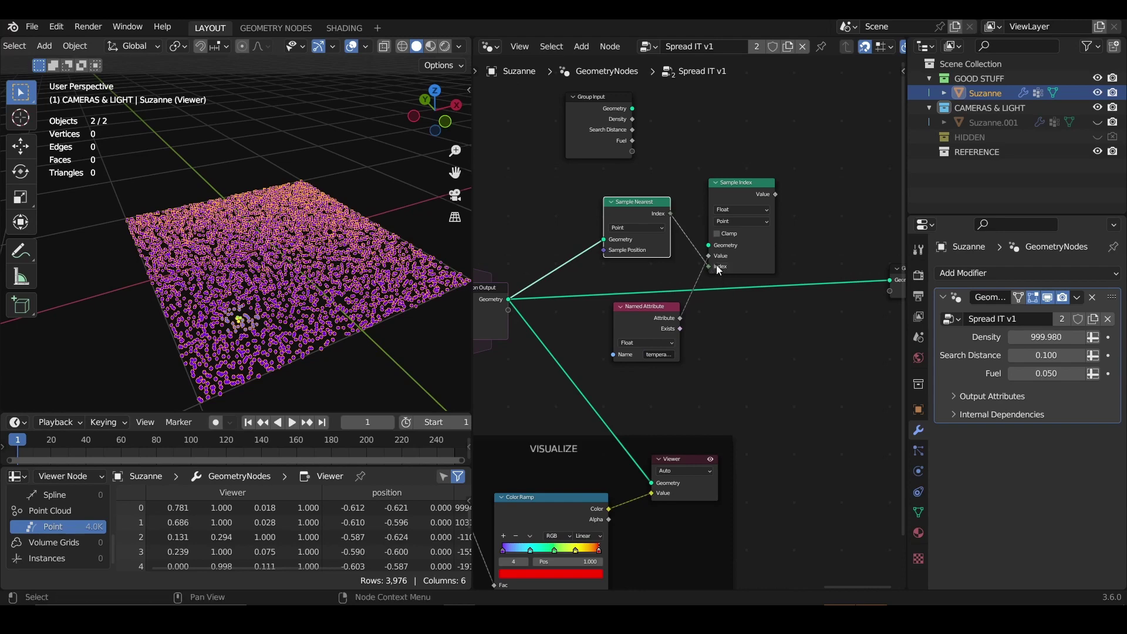
pyautogui.moveTo(633, 109); pyautogui.dragTo(678, 149)
pyautogui.rightClick(679, 150)
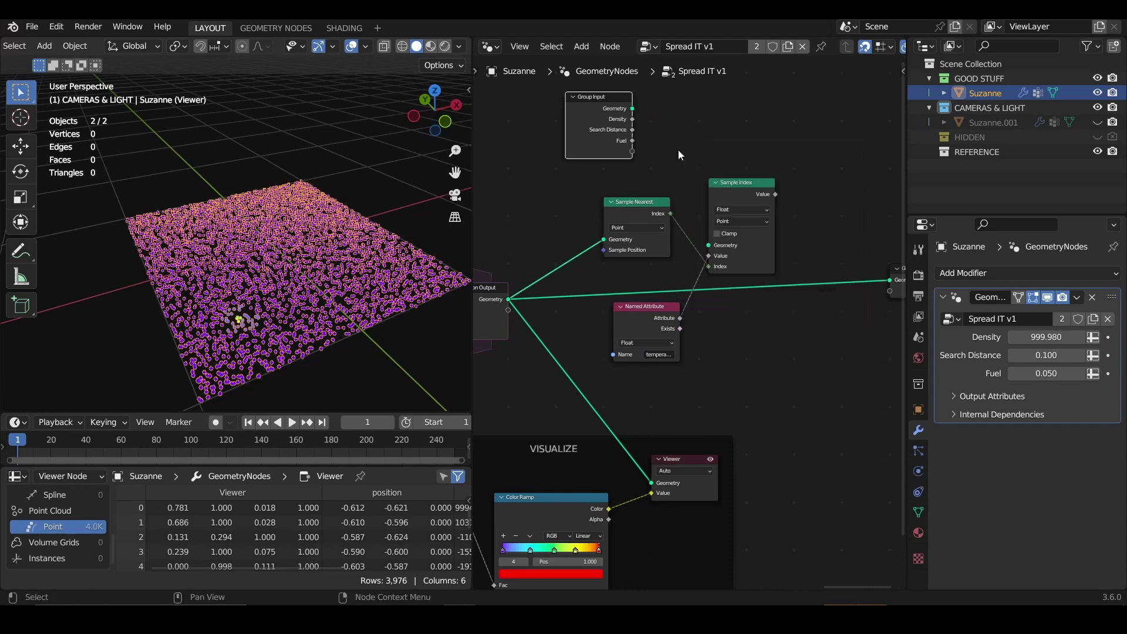
pyautogui.moveTo(509, 299); pyautogui.dragTo(713, 244)
pyautogui.moveTo(763, 199); pyautogui.dragTo(643, 226, button='middle')
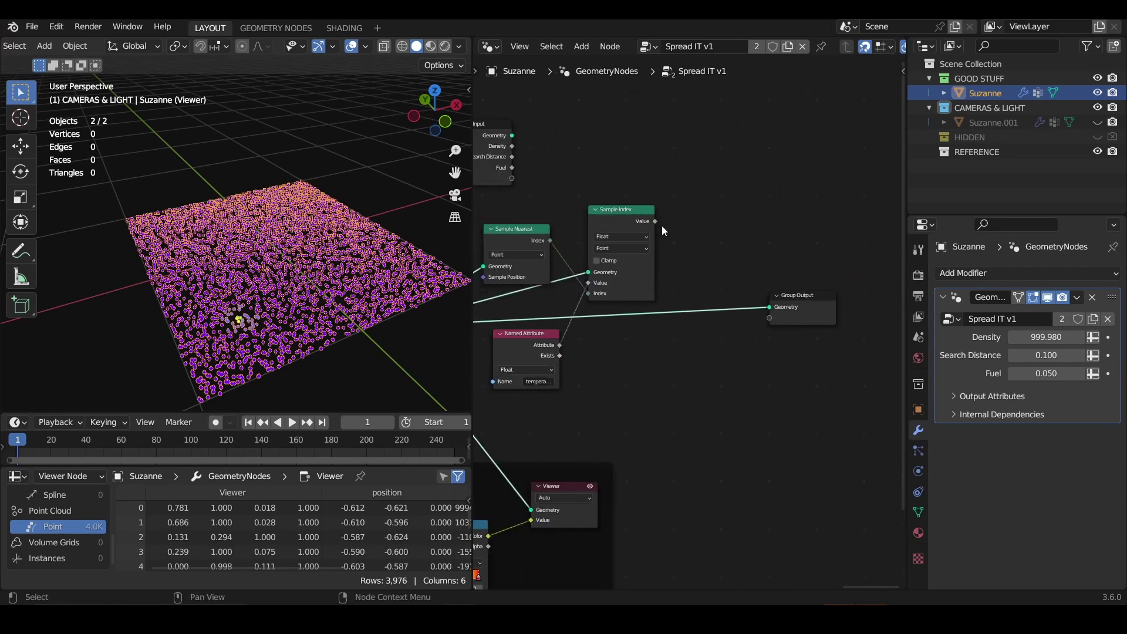
# Step: Move the Group Output aside and insert a Store Named Attribute node on the geometry link before it
pyautogui.click(783, 306)
pyautogui.hotkey('shift', 'a')
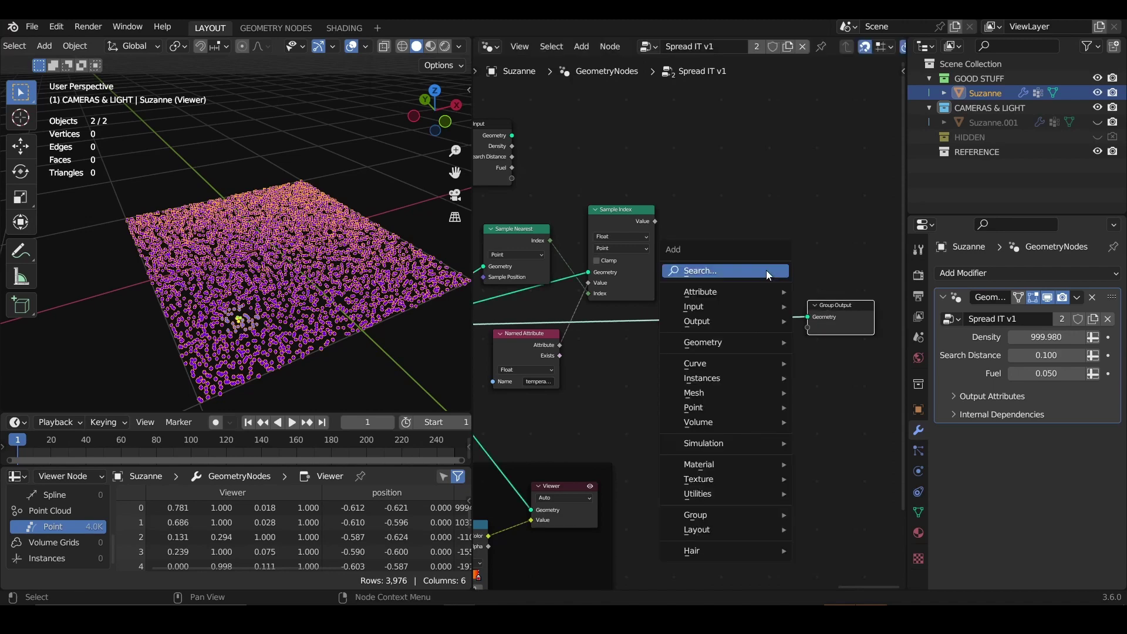
pyautogui.write('sore')
pyautogui.press('Return')
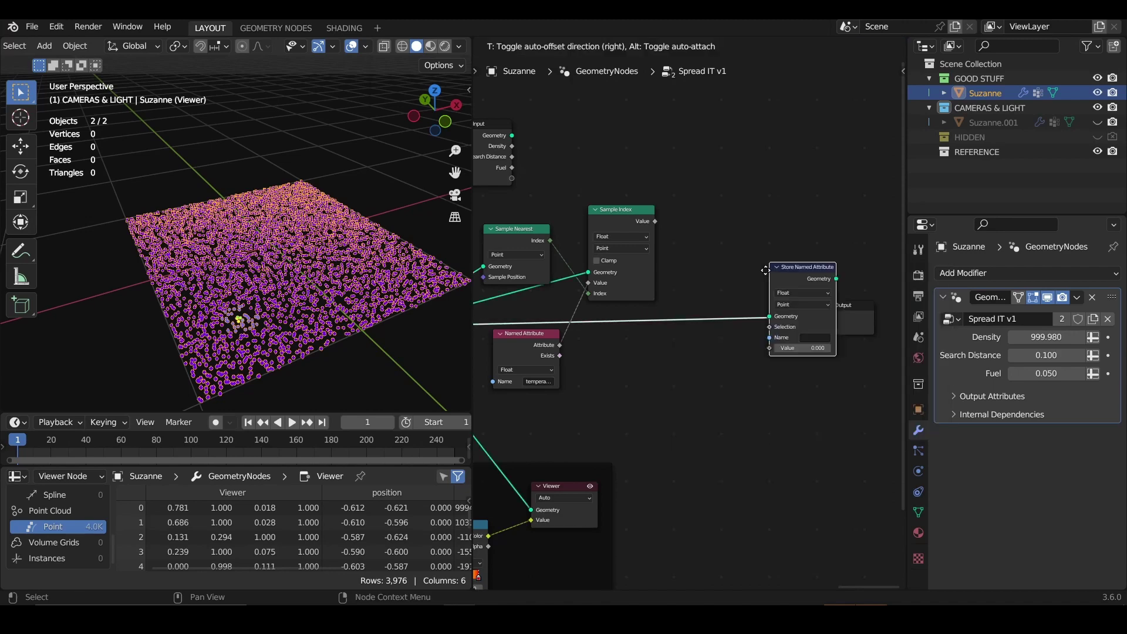
pyautogui.click(737, 317)
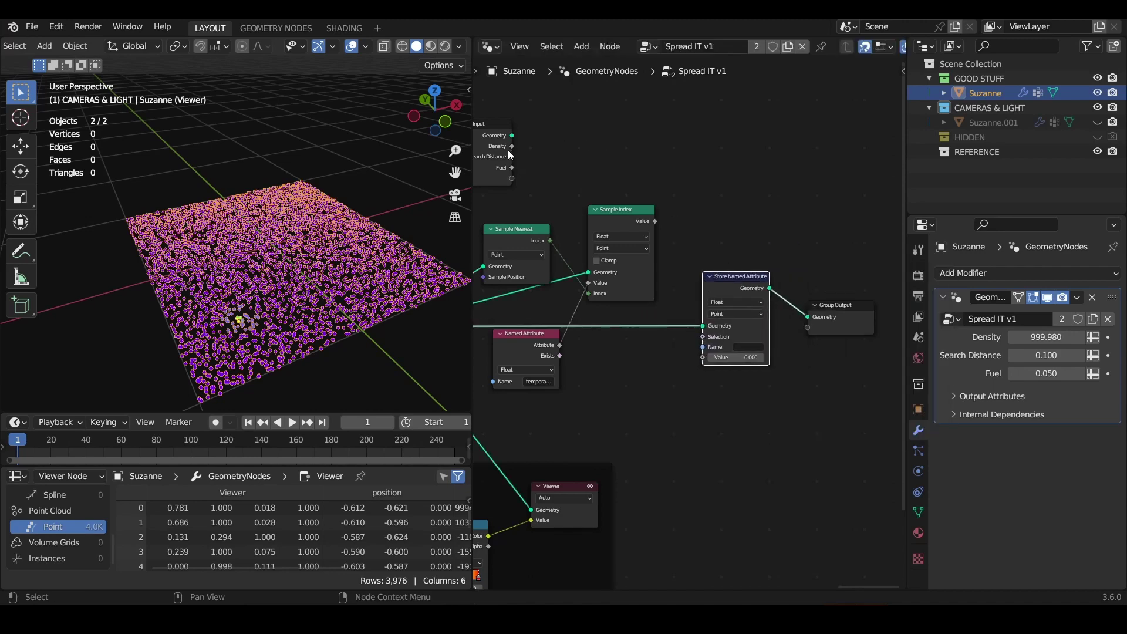
# Step: Feed Store Named Attribute with the Group Input geometry and the Sample Index value, and set its attribute name to temperature
pyautogui.moveTo(512, 135); pyautogui.dragTo(704, 326)
pyautogui.click(704, 330)
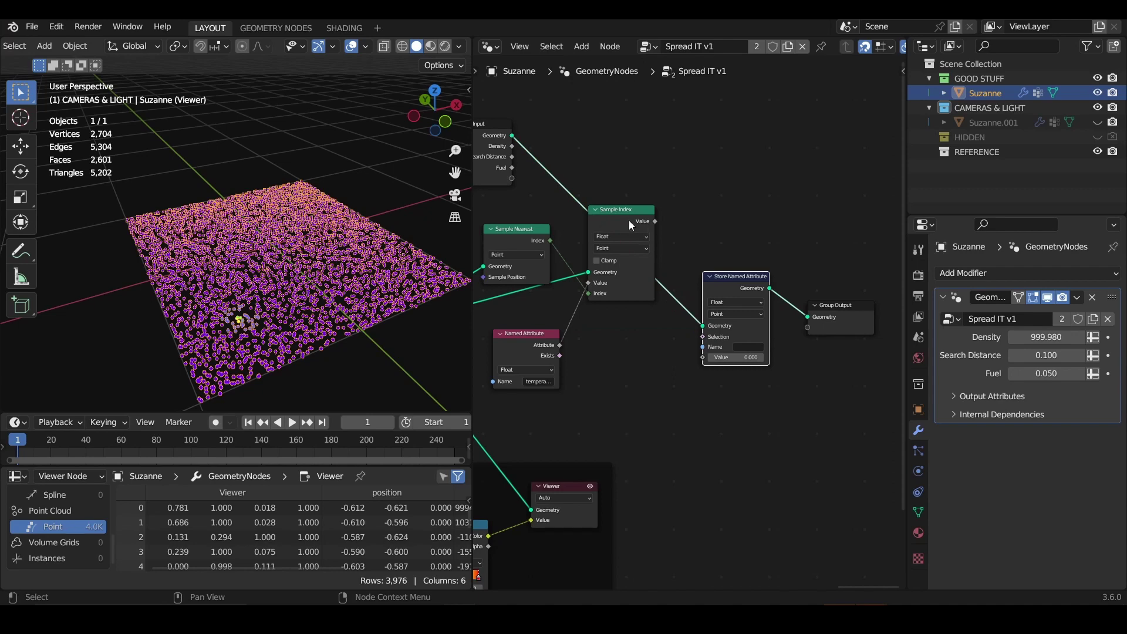
pyautogui.moveTo(658, 227); pyautogui.dragTo(704, 343)
pyautogui.moveTo(656, 221); pyautogui.dragTo(704, 357)
pyautogui.click(750, 347)
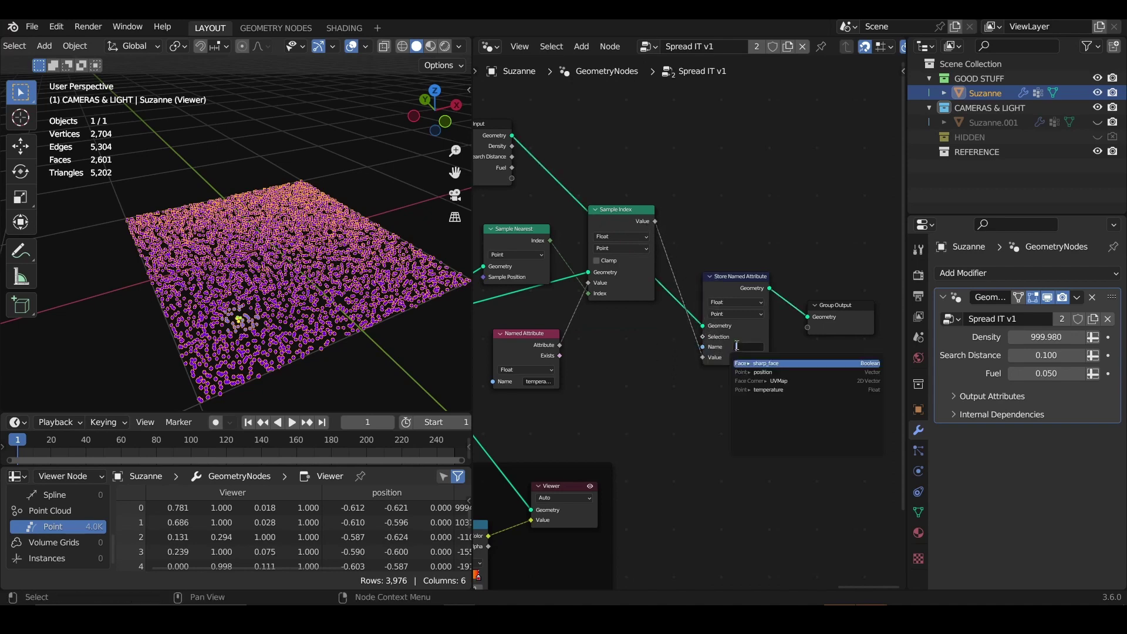
pyautogui.click(793, 390)
# Step: Preview the Store Named Attribute output through the Viewer, deselect everything, and play the simulation
pyautogui.scroll(-2, 764, 286)
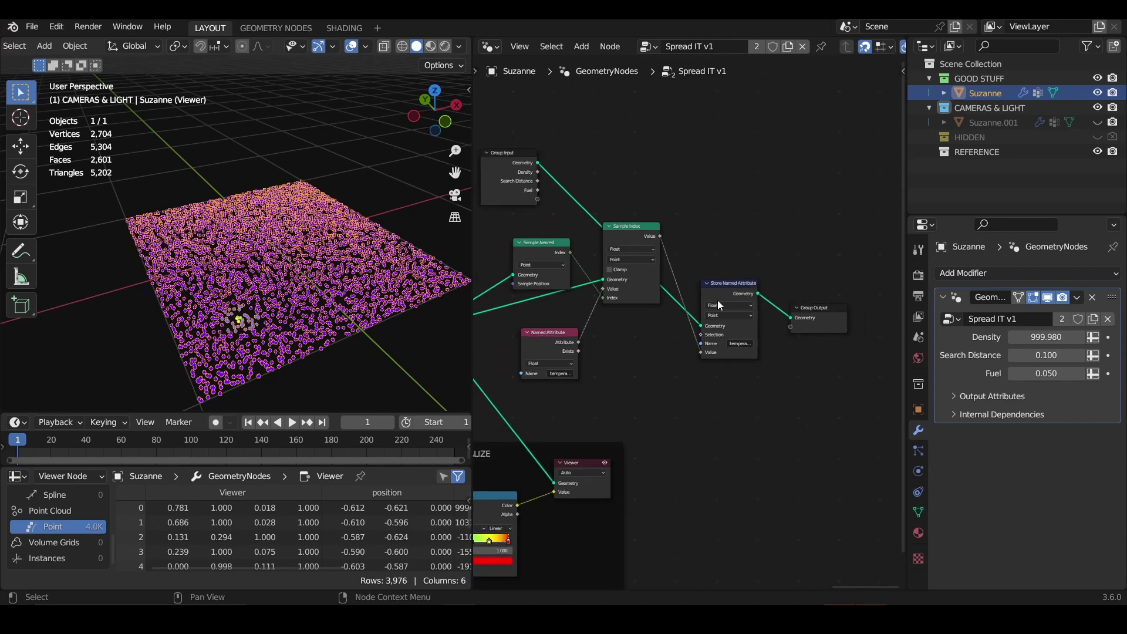
pyautogui.click(716, 300)
pyautogui.keyDown('ctrl'); pyautogui.keyDown('shift'); pyautogui.click(718, 300); pyautogui.keyUp('shift'); pyautogui.keyUp('ctrl')
pyautogui.hotkey('alt', 'a')
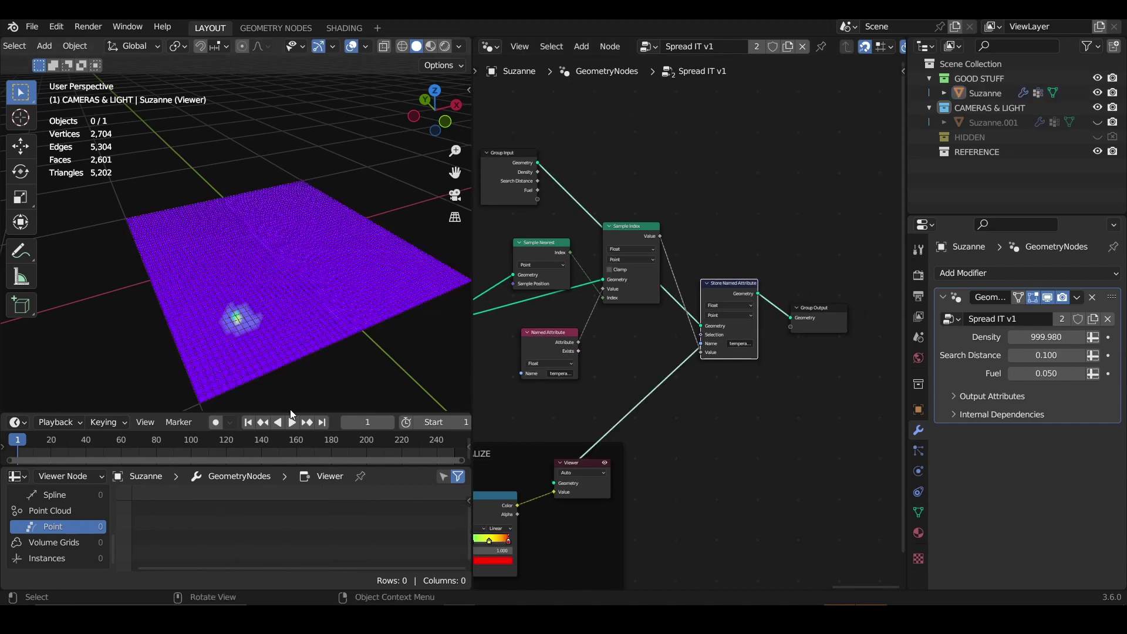
pyautogui.click(292, 422)
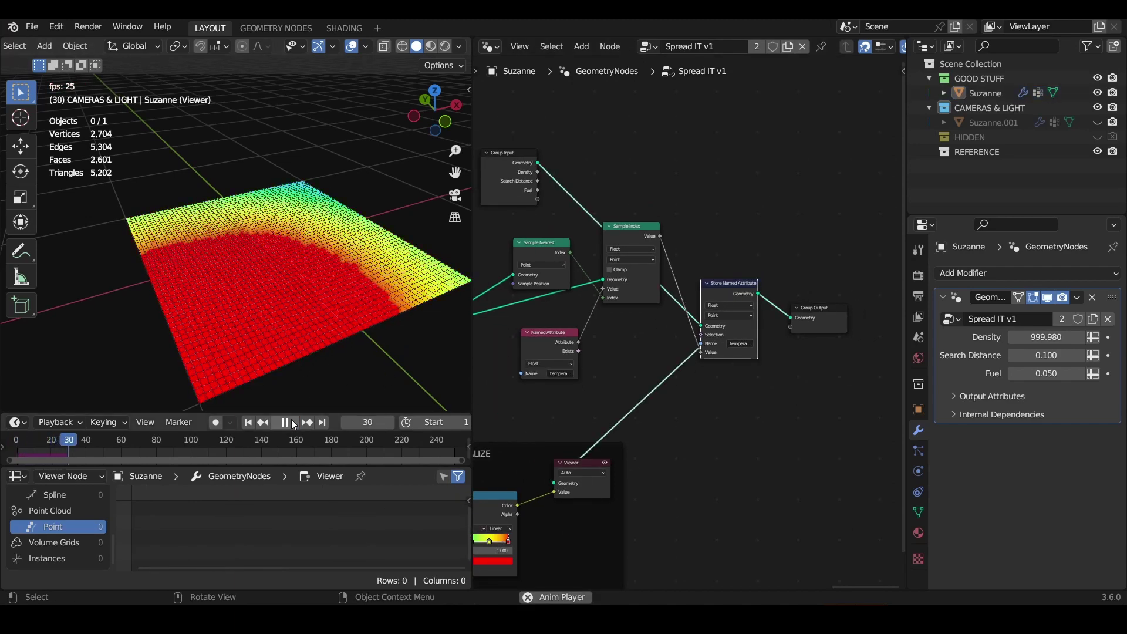
# Step: Stop the playback and shift the Sample Nearest and Named Attribute nodes farther away from Sample Index
pyautogui.click(292, 423)
pyautogui.scroll(-1, 698, 216)
pyautogui.scroll(-1, 654, 336)
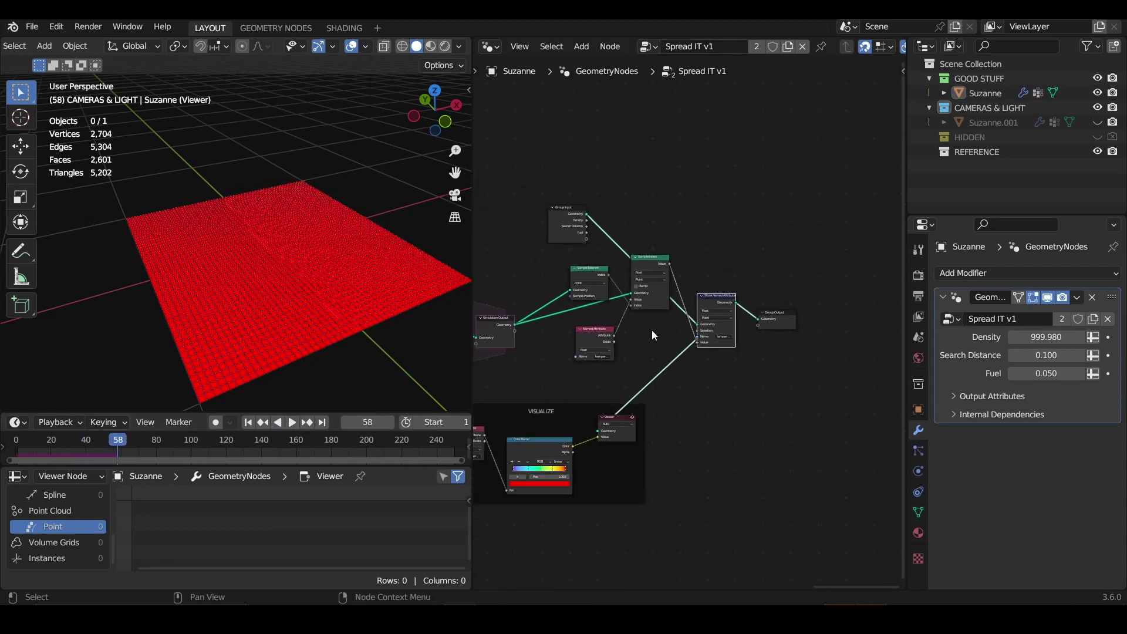
pyautogui.moveTo(593, 269); pyautogui.dragTo(576, 263)
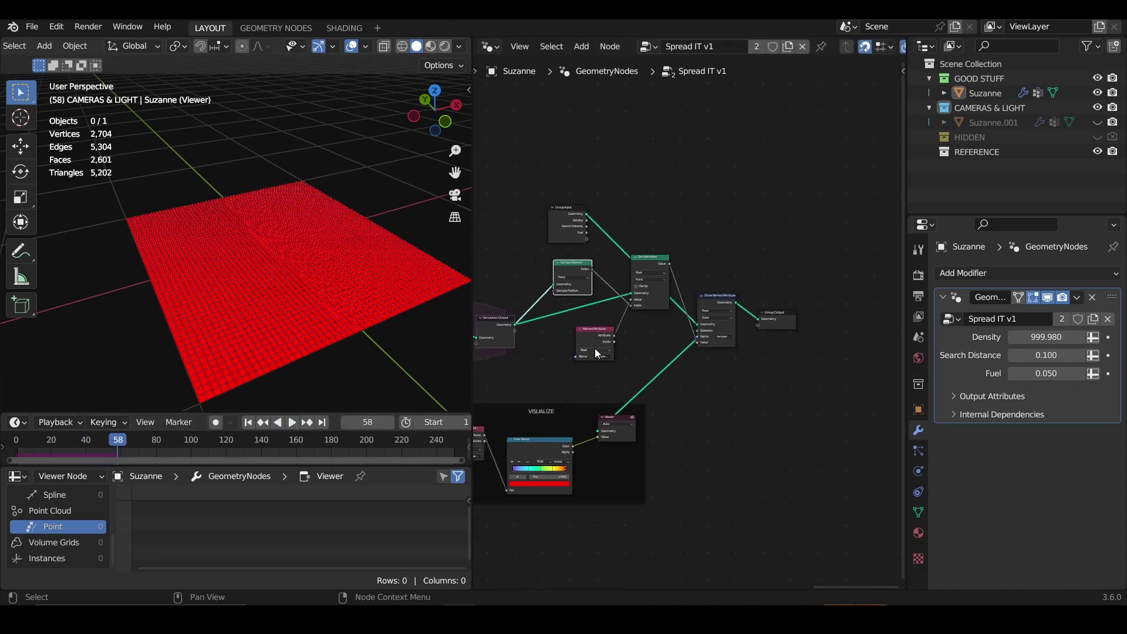
pyautogui.moveTo(596, 354); pyautogui.dragTo(585, 353)
# Step: Preview the Simulation Output points through the Viewer and scrub the running animation back to stop at frame 23
pyautogui.keyDown('ctrl'); pyautogui.keyDown('shift'); pyautogui.click(515, 329); pyautogui.keyUp('shift'); pyautogui.keyUp('ctrl')
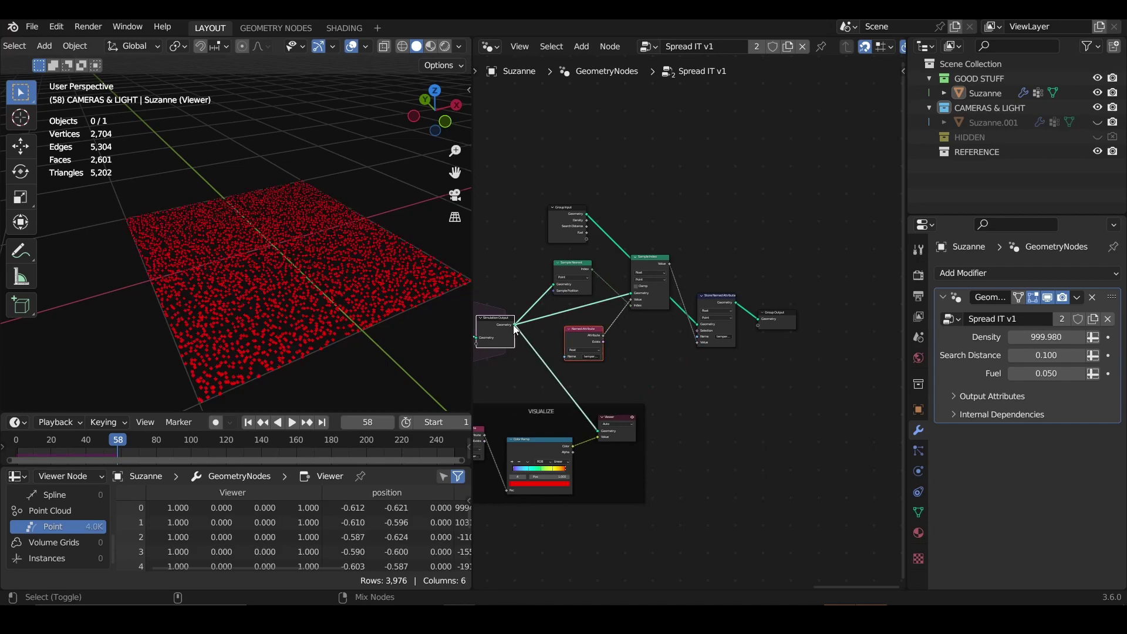
pyautogui.press('space')
pyautogui.moveTo(96, 438); pyautogui.dragTo(57, 442)
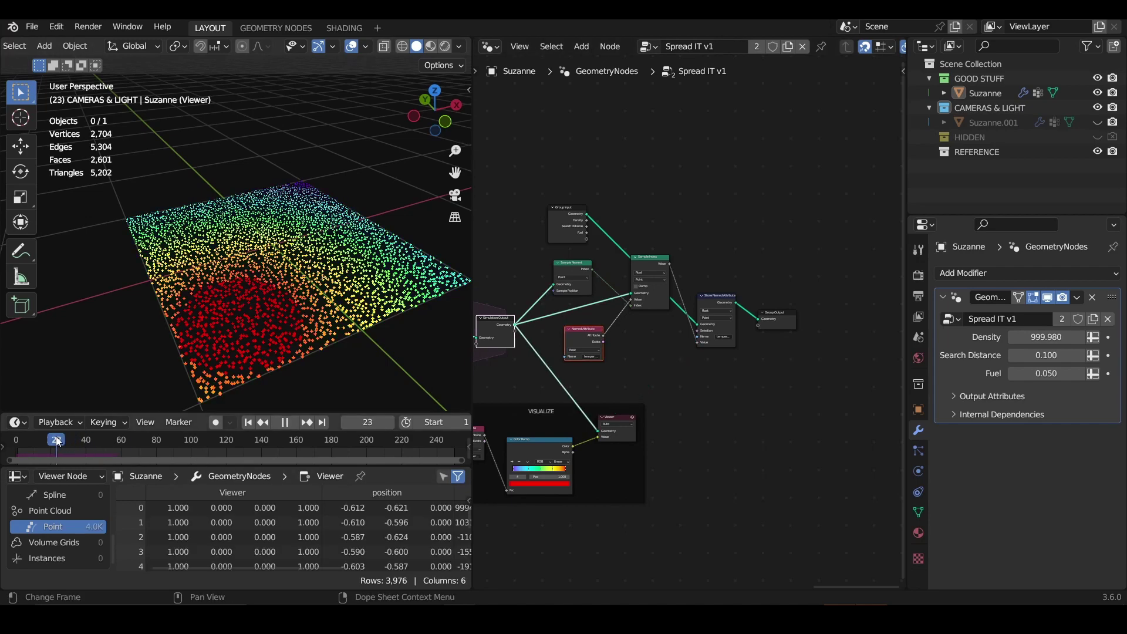
pyautogui.press('space')
# Step: Switch the Viewer to the Store Named Attribute output and move Sample Index slightly closer to Sample Nearest
pyautogui.keyDown('ctrl'); pyautogui.keyDown('shift'); pyautogui.click(734, 305); pyautogui.keyUp('shift'); pyautogui.keyUp('ctrl')
pyautogui.scroll(-1, 750, 303)
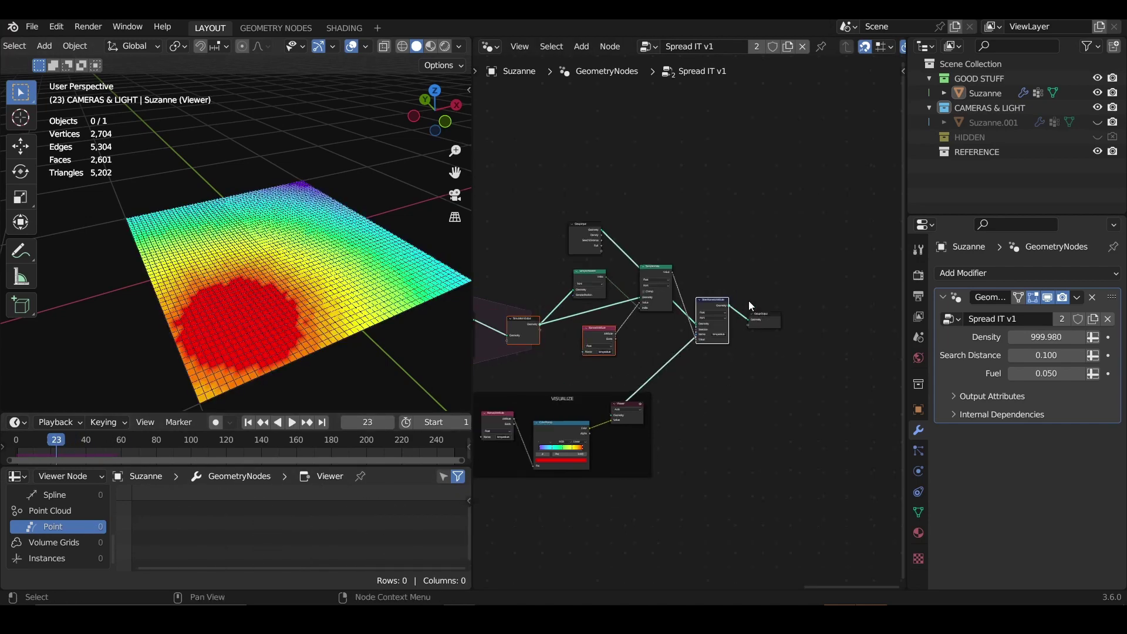
pyautogui.scroll(2, 690, 301)
pyautogui.scroll(1, 531, 248)
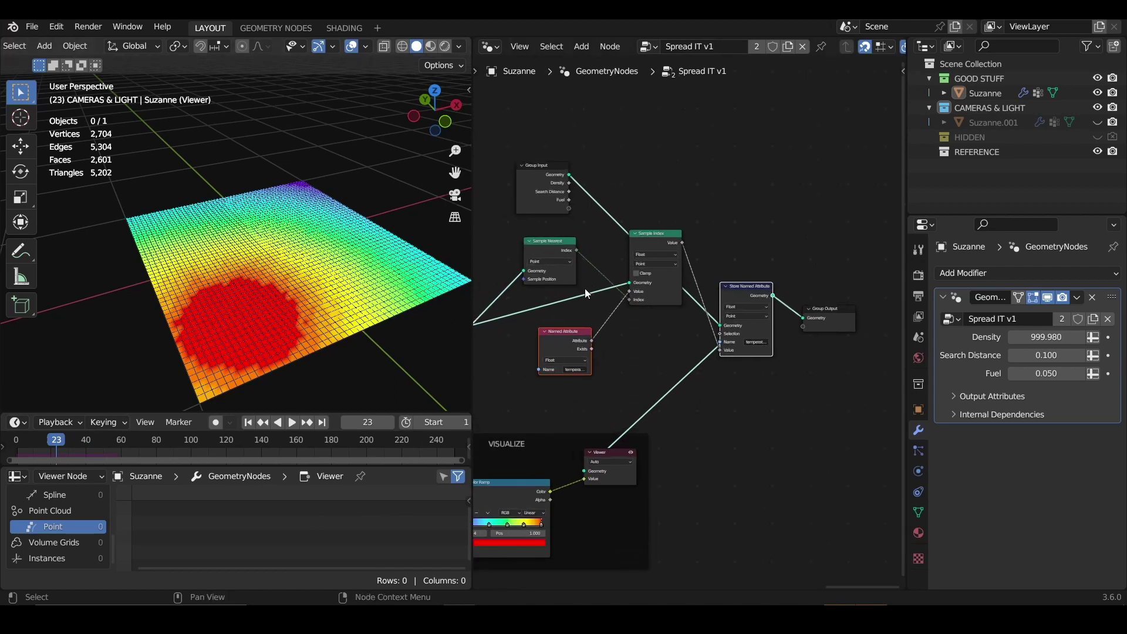
pyautogui.moveTo(596, 292); pyautogui.dragTo(692, 291, button='middle')
pyautogui.scroll(2, 692, 291)
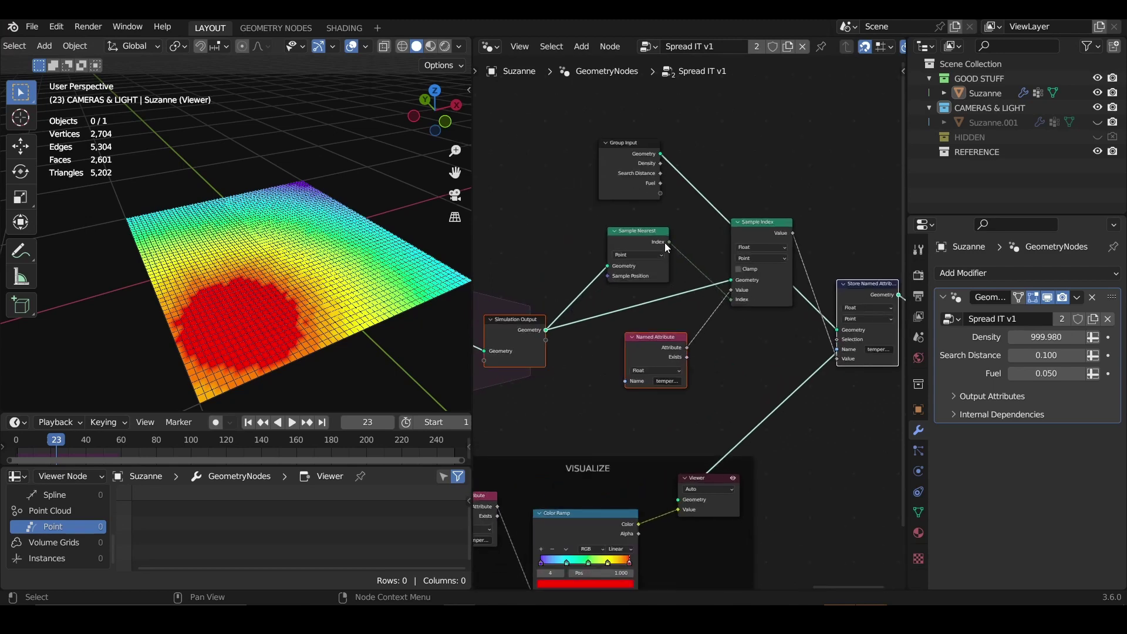
pyautogui.moveTo(738, 219); pyautogui.dragTo(720, 219)
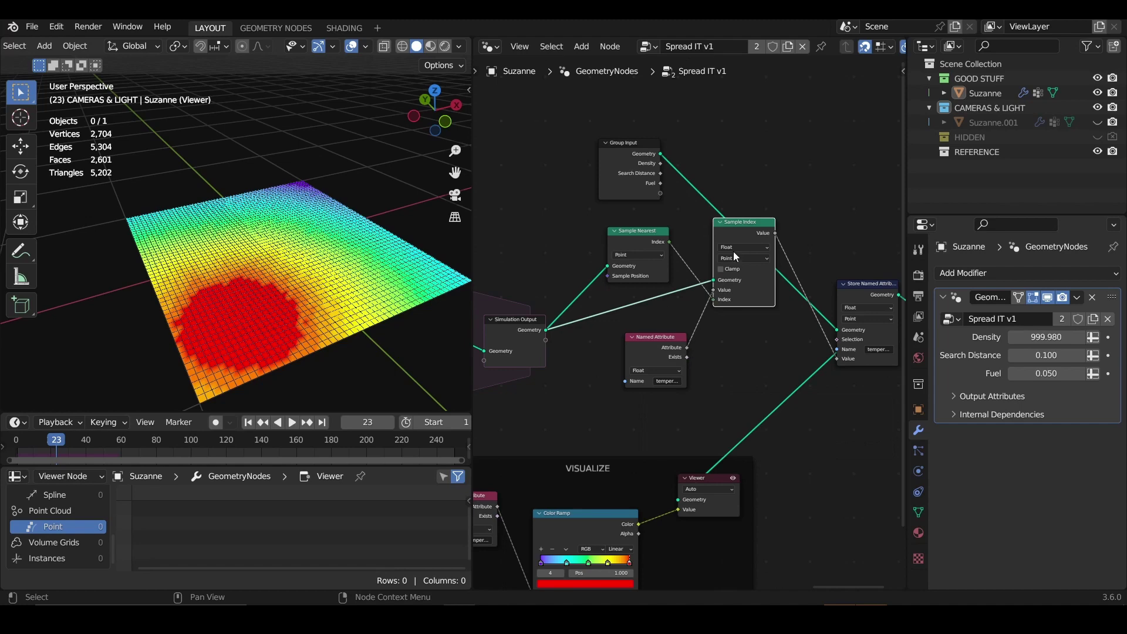
pyautogui.moveTo(890, 312); pyautogui.dragTo(869, 310, button='middle')
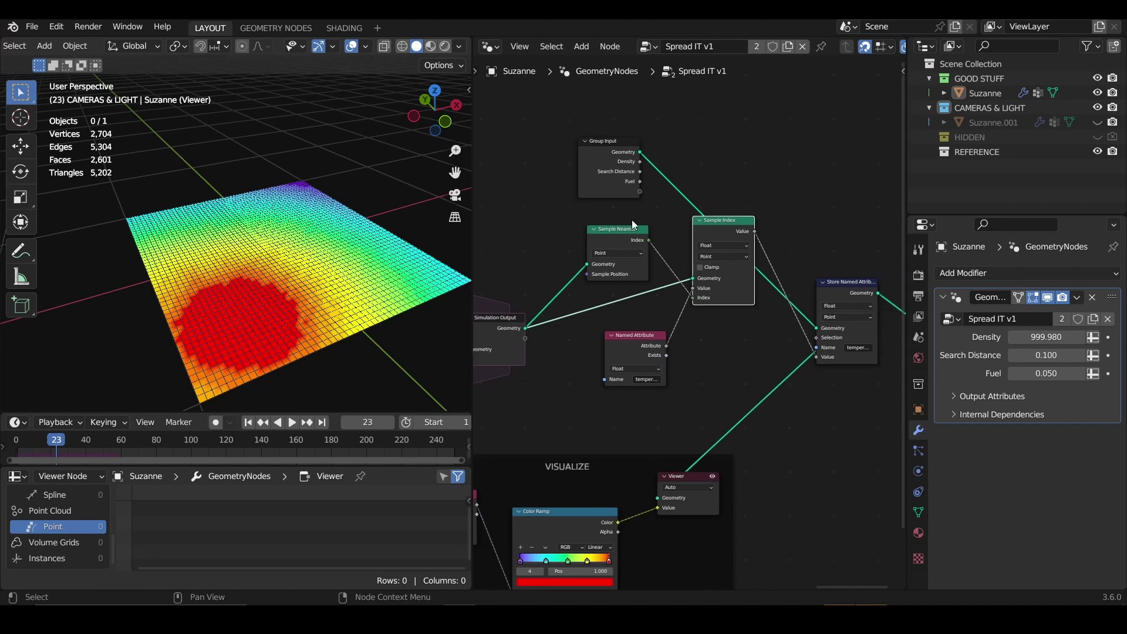
# Step: Group the upper Group Input, Sample Nearest, Named Attribute, Sample Index and Store Named Attribute nodes in a frame
pyautogui.scroll(-4, 664, 189)
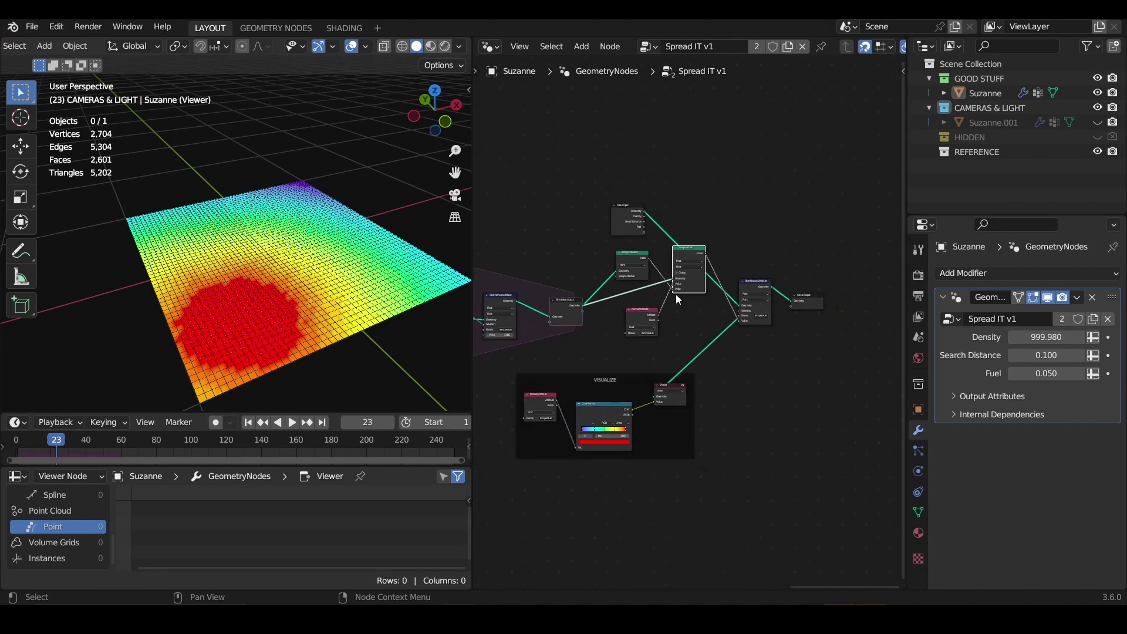
pyautogui.moveTo(603, 186); pyautogui.dragTo(769, 334)
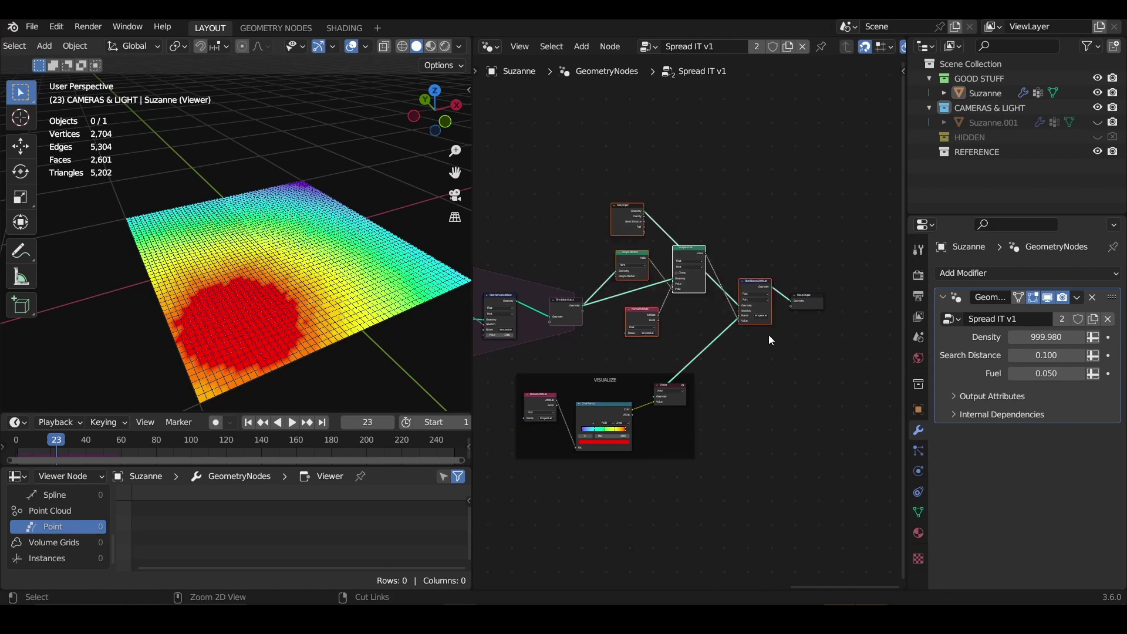
pyautogui.hotkey('ctrl', 'j')
pyautogui.click(642, 157)
pyautogui.click(702, 199)
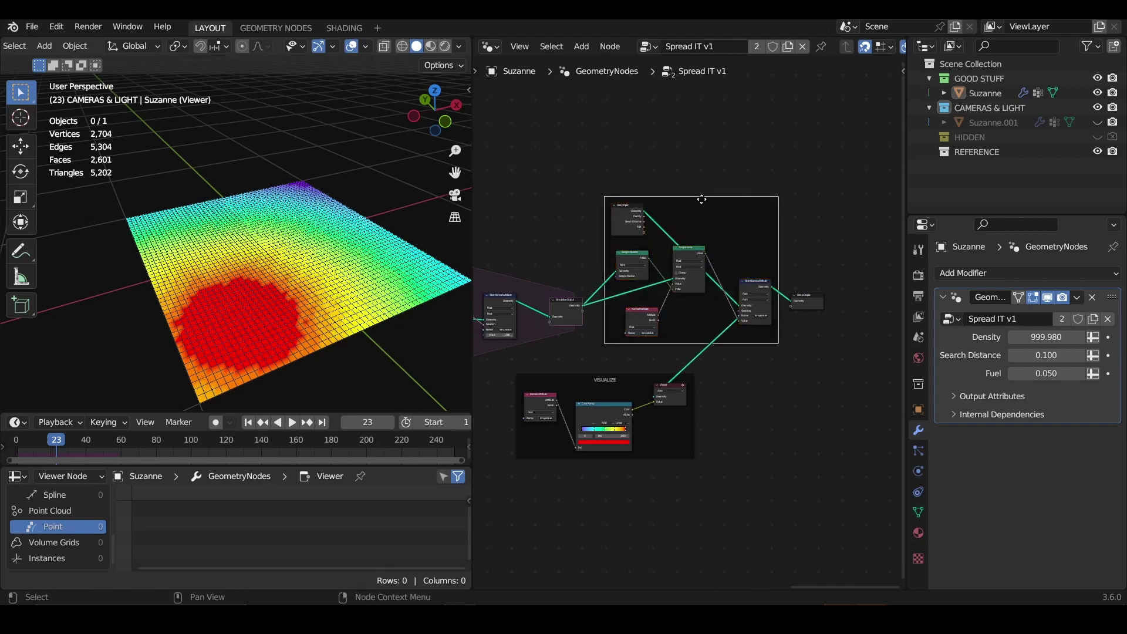
# Step: Label the new frame around the attribute sampling nodes ATRIBUTE TRANSFER
pyautogui.press('F2')
pyautogui.write('a')
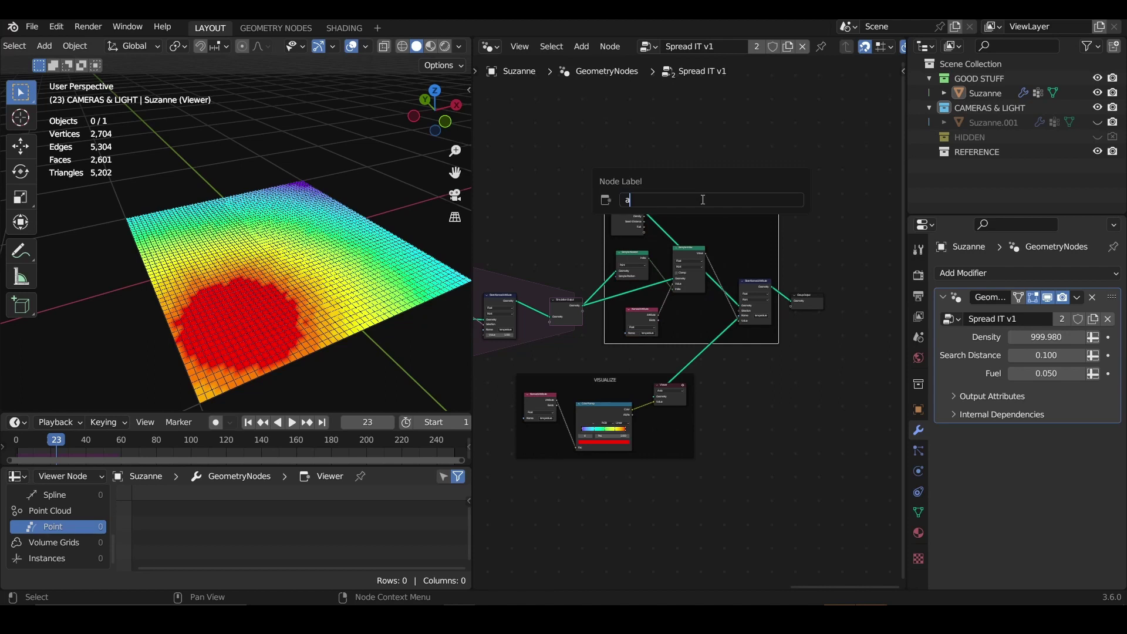
pyautogui.press('BackSpace')
pyautogui.press('capslock')
pyautogui.write('ATRIBUT')
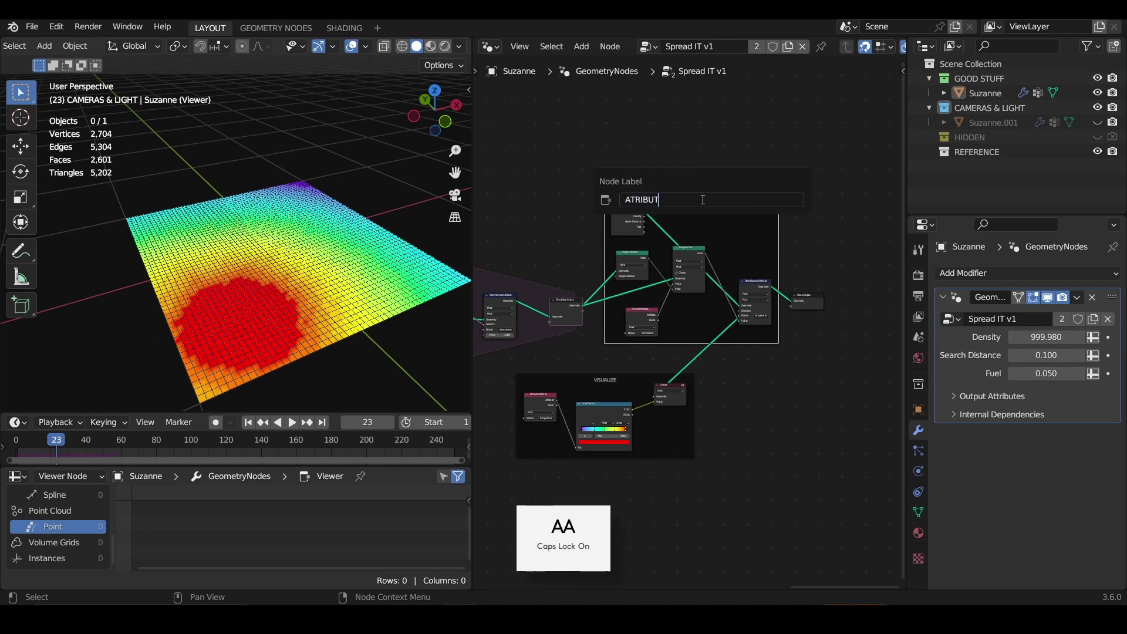
pyautogui.write('E TRANSFER')
pyautogui.press('Return')
# Step: Inspect the jagged color edge on the mesh up close and move Group Output away from the ATRIBUTE TRANSFER frame
pyautogui.scroll(-3, 298, 333)
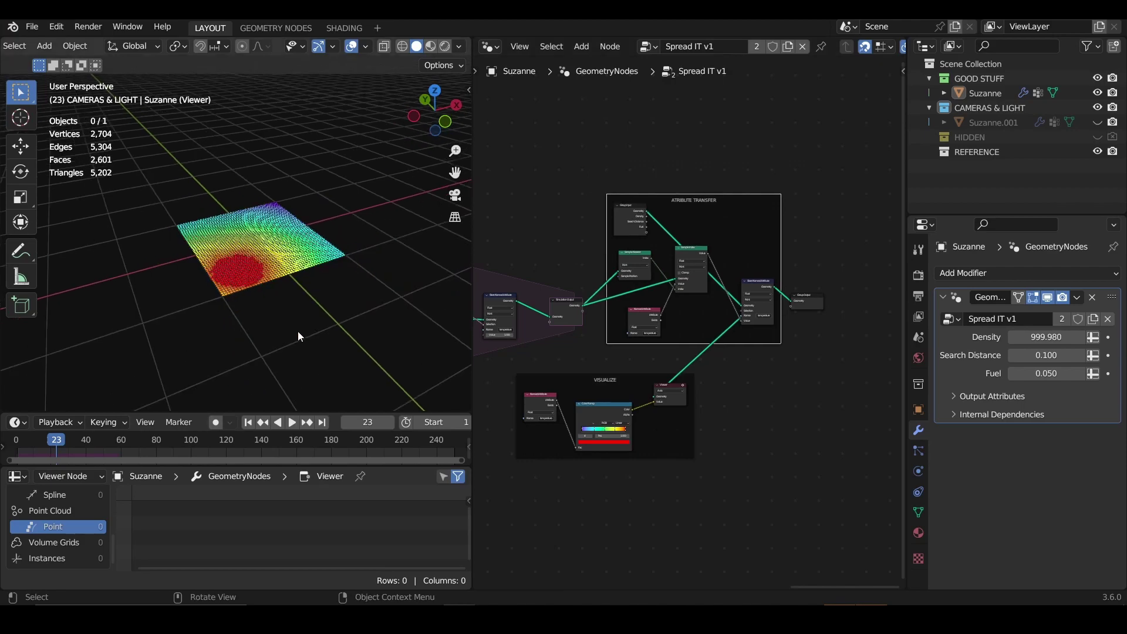
pyautogui.scroll(5, 297, 331)
pyautogui.keyDown('shift'); pyautogui.moveTo(279, 283); pyautogui.dragTo(273, 218, button='middle'); pyautogui.keyUp('shift')
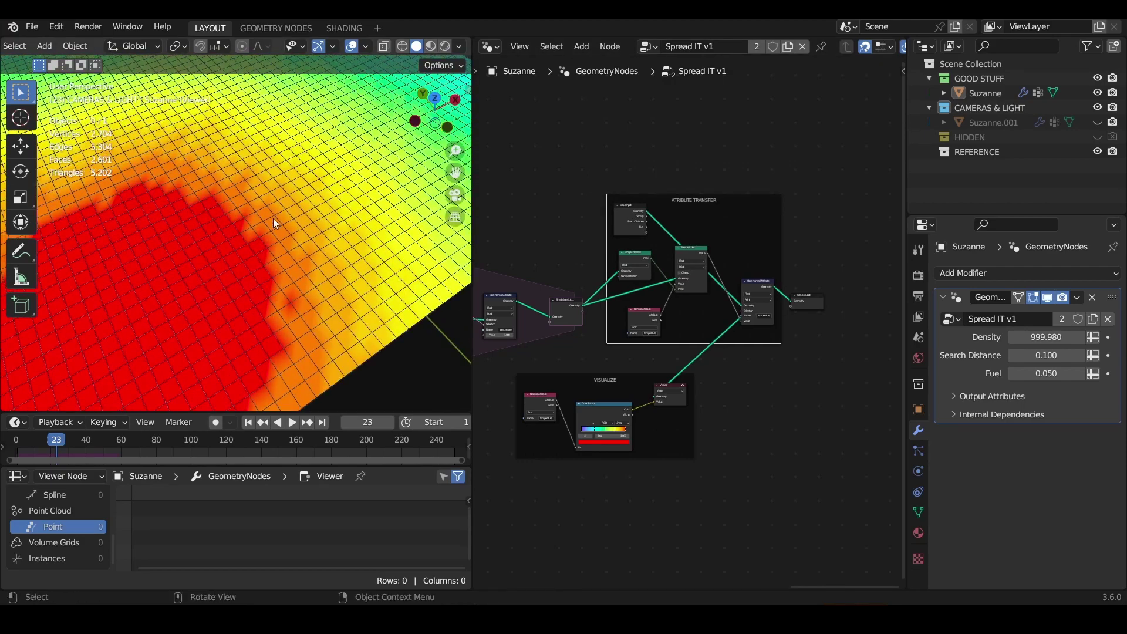
pyautogui.moveTo(837, 283); pyautogui.dragTo(804, 278, button='middle')
pyautogui.moveTo(785, 292); pyautogui.dragTo(849, 293)
pyautogui.hotkey('shift', 'a')
pyautogui.press('s')
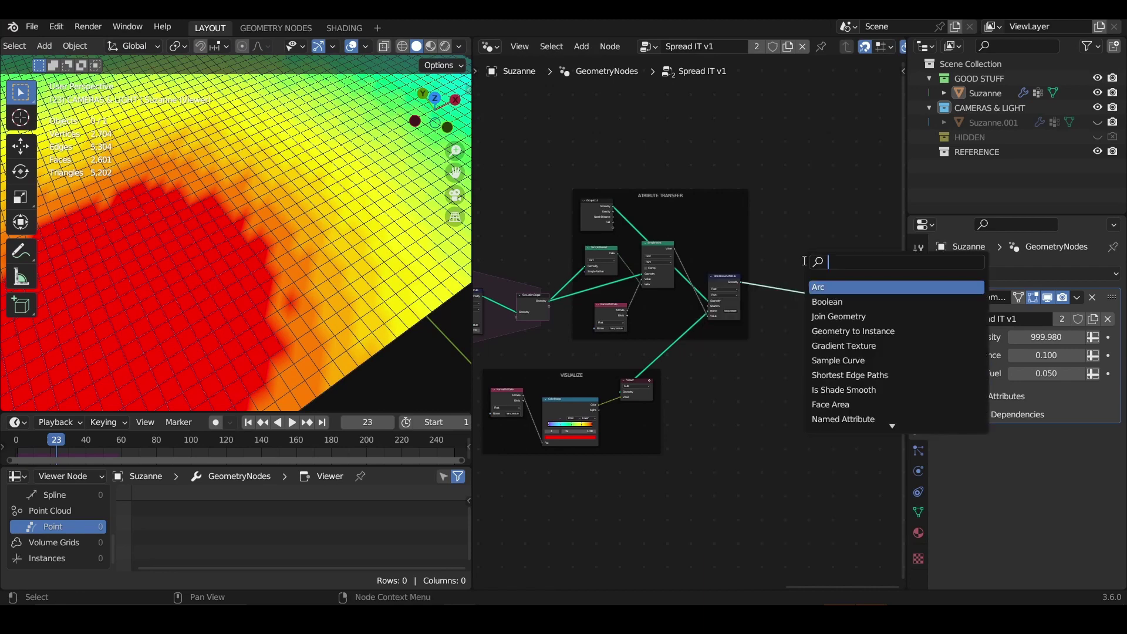
pyautogui.press('Escape')
# Step: Compare the Simulation Output points with the Store Named Attribute mesh by previewing each through the Viewer
pyautogui.keyDown('ctrl'); pyautogui.keyDown('shift'); pyautogui.click(547, 304); pyautogui.keyUp('shift'); pyautogui.keyUp('ctrl')
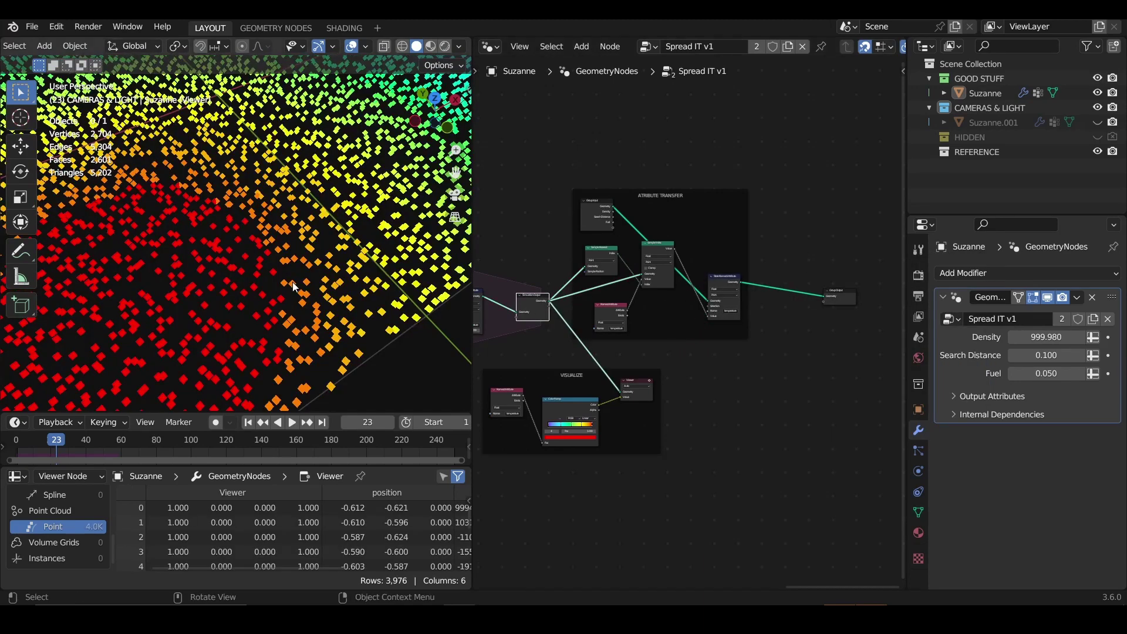
pyautogui.scroll(-3, 283, 278)
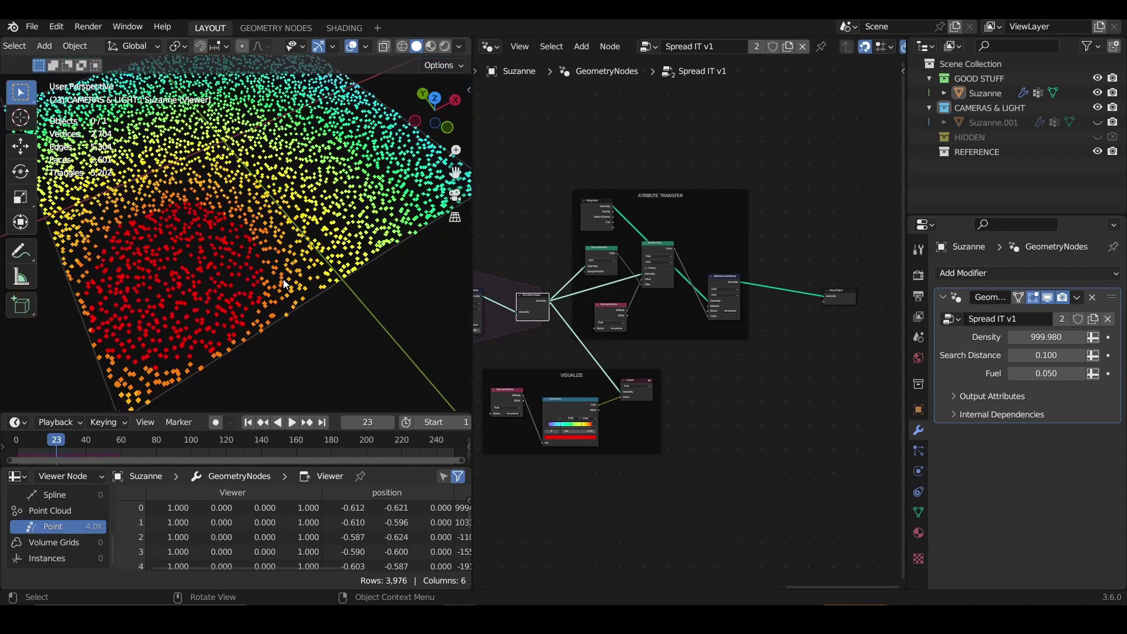
pyautogui.keyDown('ctrl'); pyautogui.keyDown('shift'); pyautogui.click(724, 288); pyautogui.keyUp('shift'); pyautogui.keyUp('ctrl')
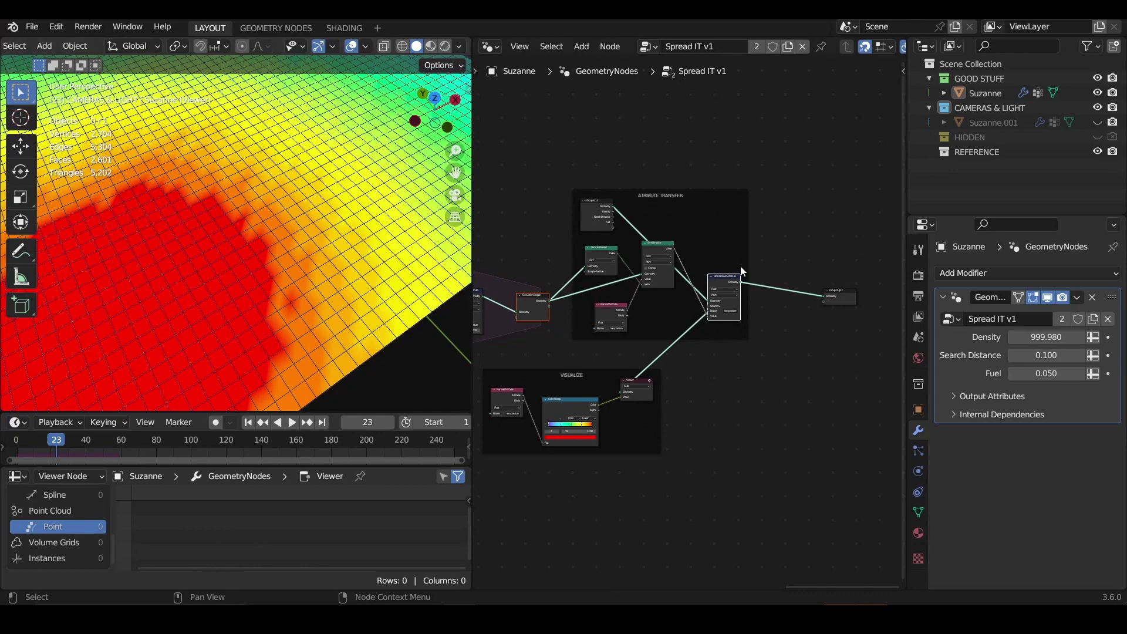
# Step: Duplicate the Store Named Attribute node and insert the copy on the geometry link before Group Output
pyautogui.scroll(3, 749, 265)
pyautogui.moveTo(716, 256); pyautogui.dragTo(822, 247)
pyautogui.hotkey('shift', 'd')
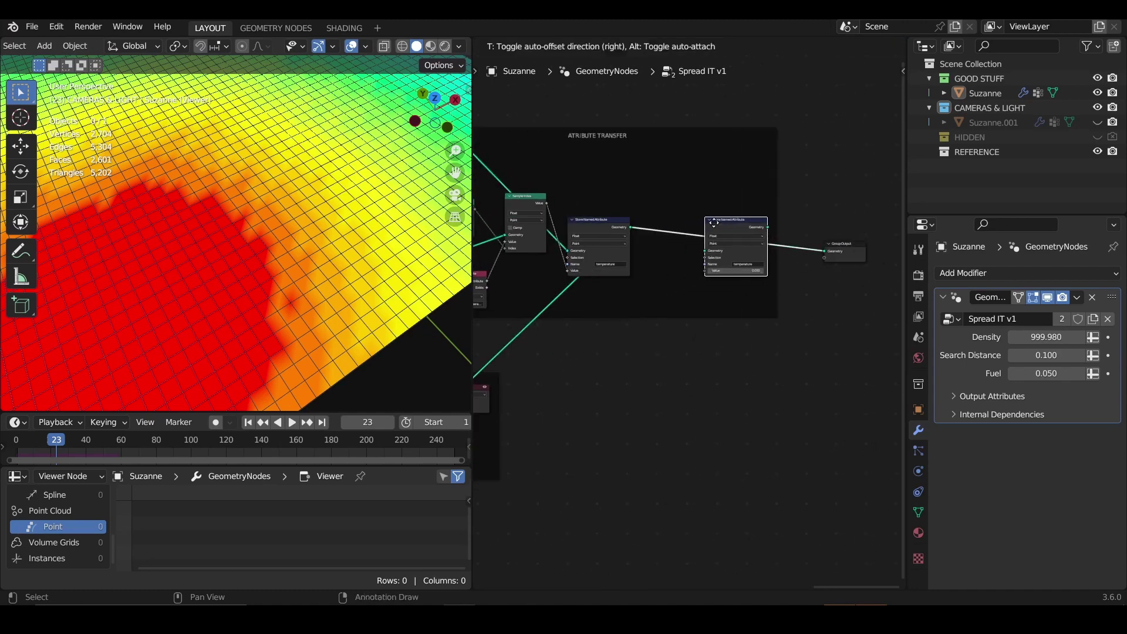
pyautogui.click(747, 211)
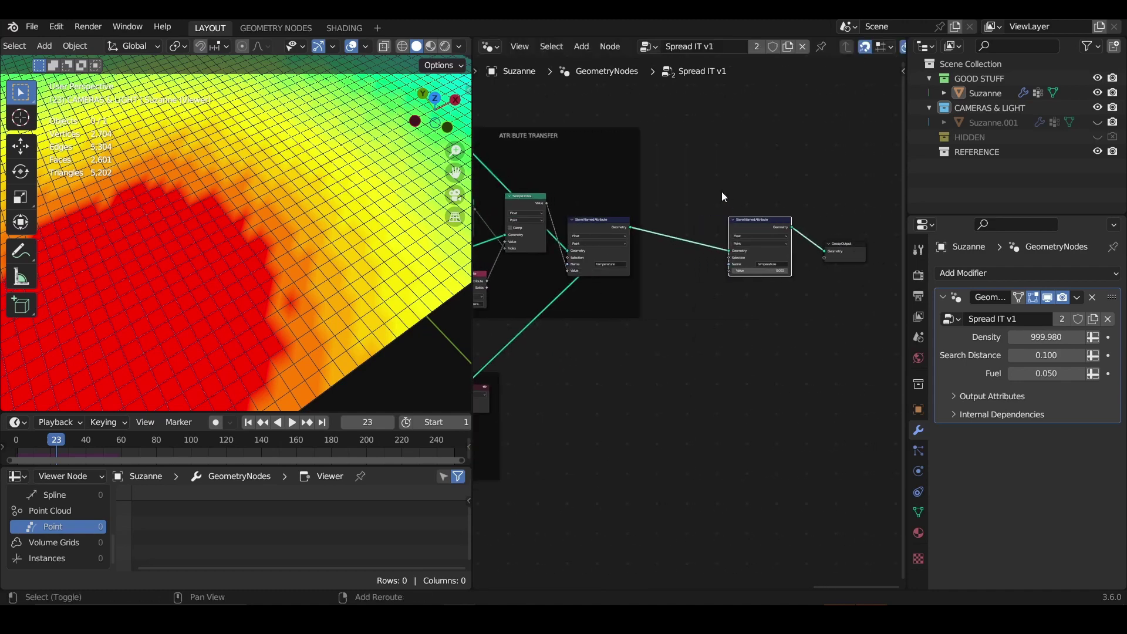
# Step: Add a Named Attribute node above the duplicated Store Named Attribute and set its name to temperature
pyautogui.hotkey('shift', 'a')
pyautogui.write('NAMED')
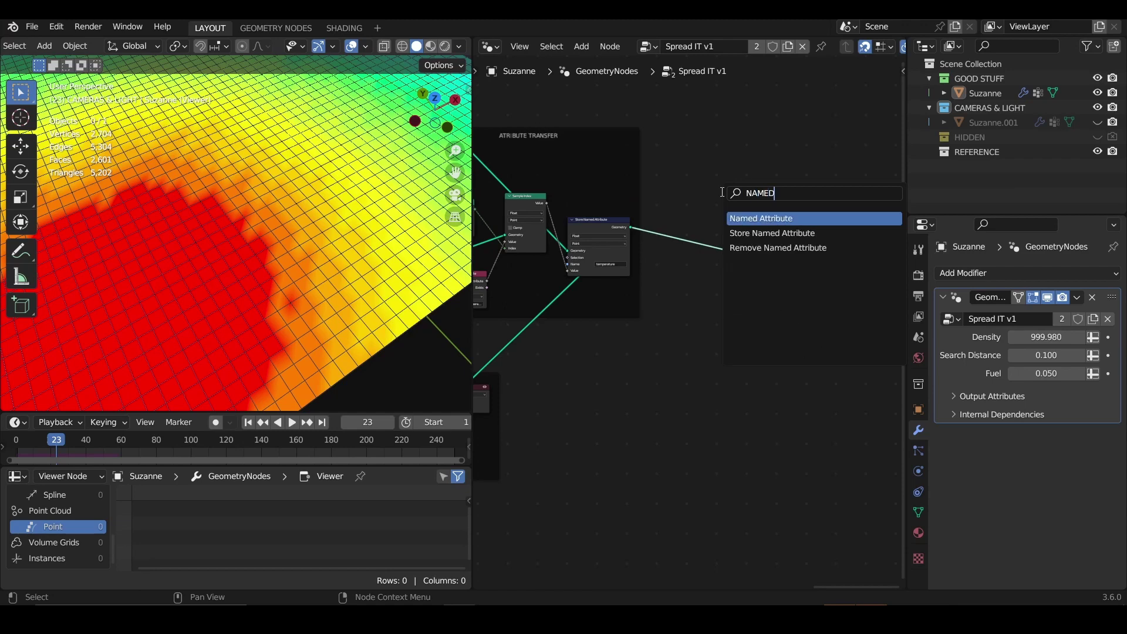
pyautogui.press('Return')
pyautogui.click(690, 193)
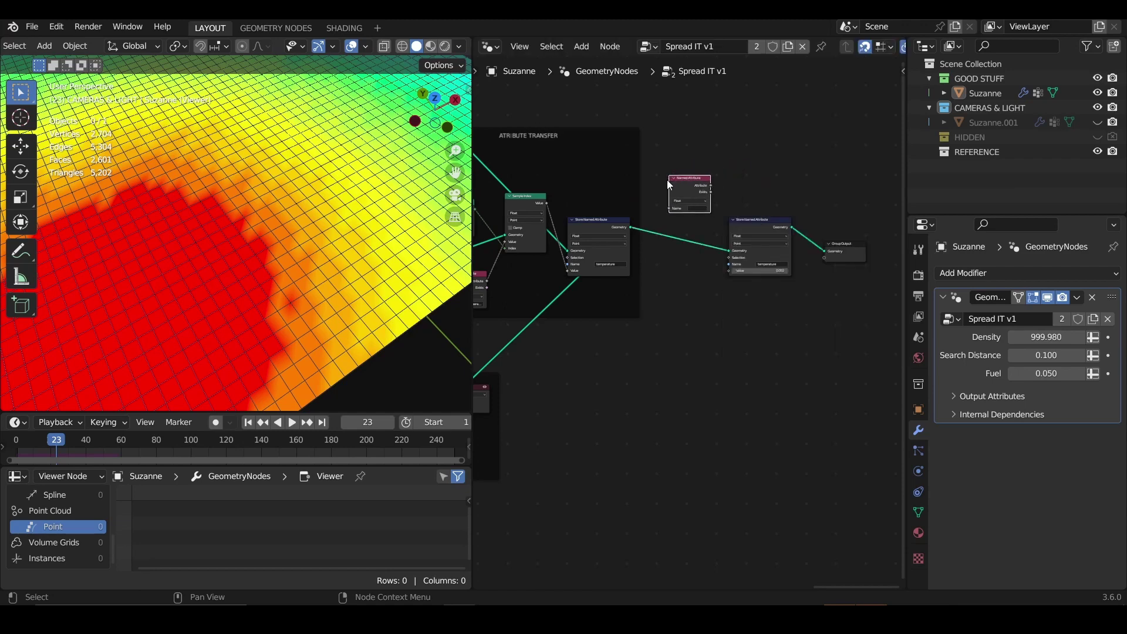
pyautogui.click(693, 209)
pyautogui.write('TE')
pyautogui.click(708, 226)
# Step: Add a Blur Attribute node with its Value fed by the new Named Attribute's Attribute output
pyautogui.scroll(5, 770, 193)
pyautogui.moveTo(768, 178); pyautogui.dragTo(667, 219, button='middle')
pyautogui.click(629, 162)
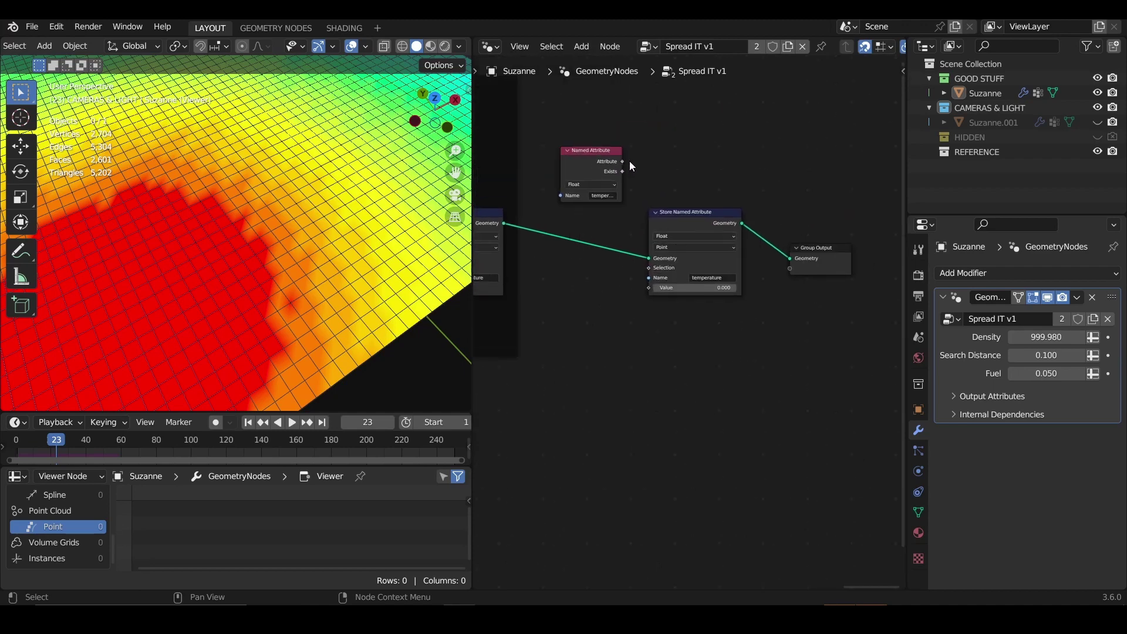
pyautogui.hotkey('shift', 'a')
pyautogui.write('BLUR')
pyautogui.press('Return')
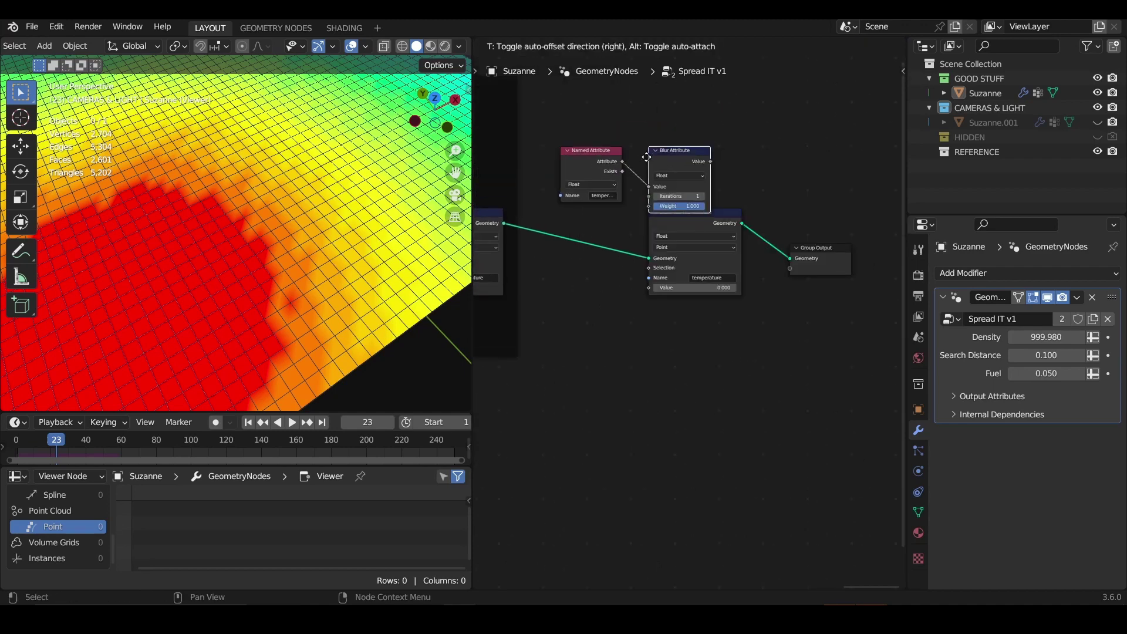
pyautogui.click(646, 149)
# Step: Connect the Blur Attribute value to the duplicated Store Named Attribute's Value and preview that node through the Viewer
pyautogui.moveTo(726, 218); pyautogui.dragTo(735, 217)
pyautogui.moveTo(712, 152); pyautogui.dragTo(658, 288)
pyautogui.keyDown('ctrl'); pyautogui.keyDown('shift'); pyautogui.click(727, 227); pyautogui.keyUp('shift'); pyautogui.keyUp('ctrl')
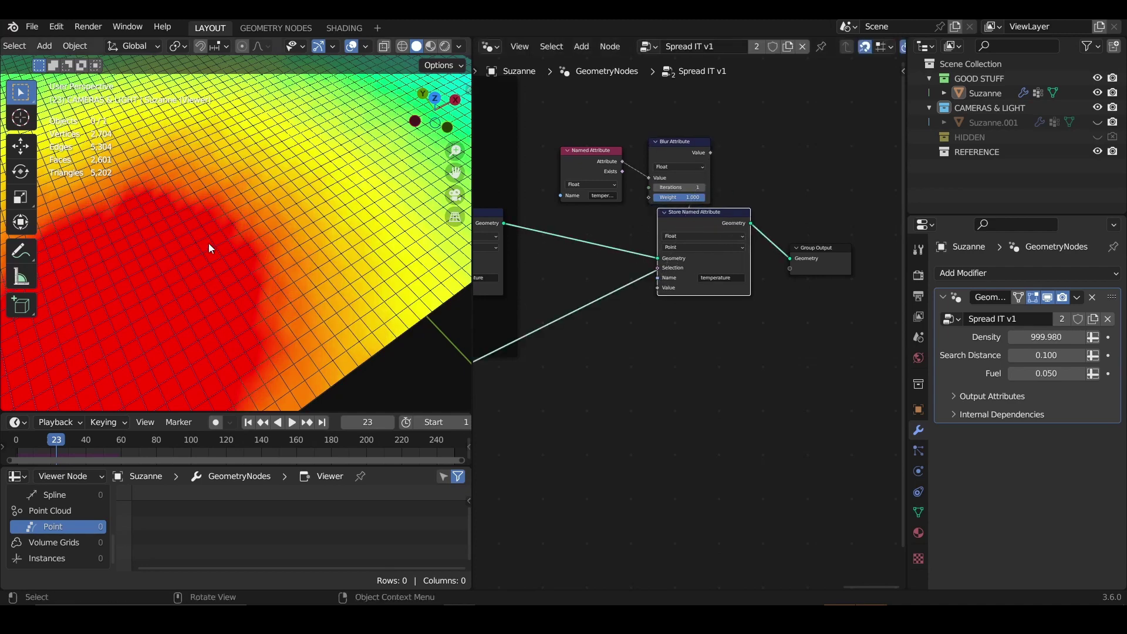
# Step: Inspect the blurred temperature transition on the mesh and save the file
pyautogui.scroll(-3, 210, 247)
pyautogui.scroll(3, 210, 249)
pyautogui.hotkey('ctrl', 's')
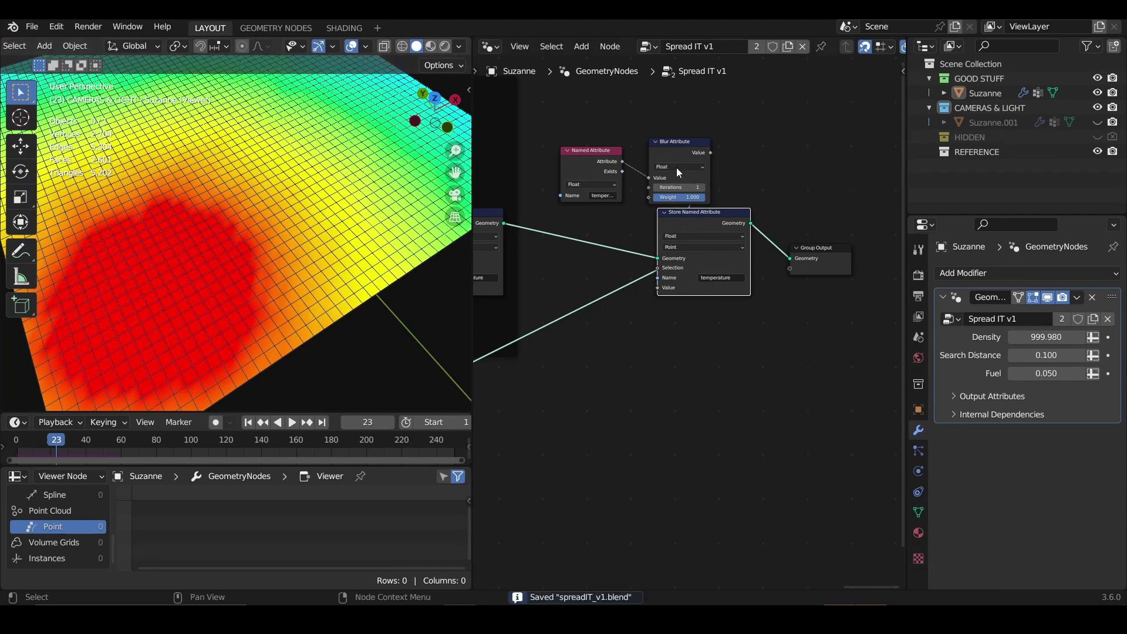
# Step: Space out the blur setup by separating the Named Attribute and Blur Attribute pair from Store Named Attribute and Group Output
pyautogui.moveTo(593, 133); pyautogui.dragTo(663, 176)
pyautogui.moveTo(671, 142); pyautogui.dragTo(626, 134)
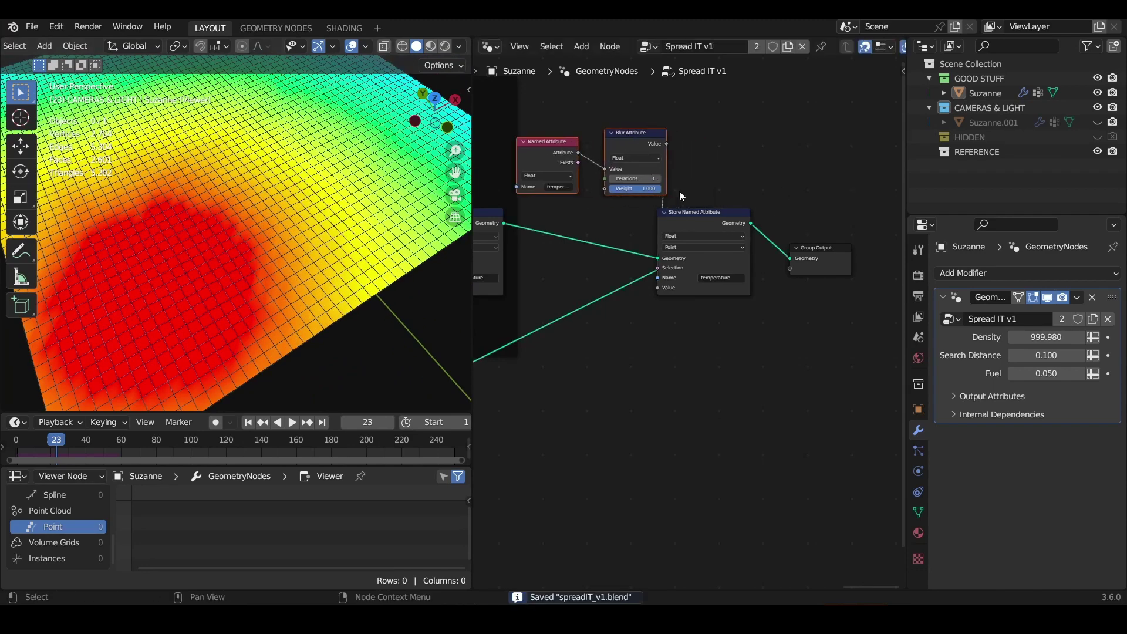
pyautogui.scroll(-1, 686, 169)
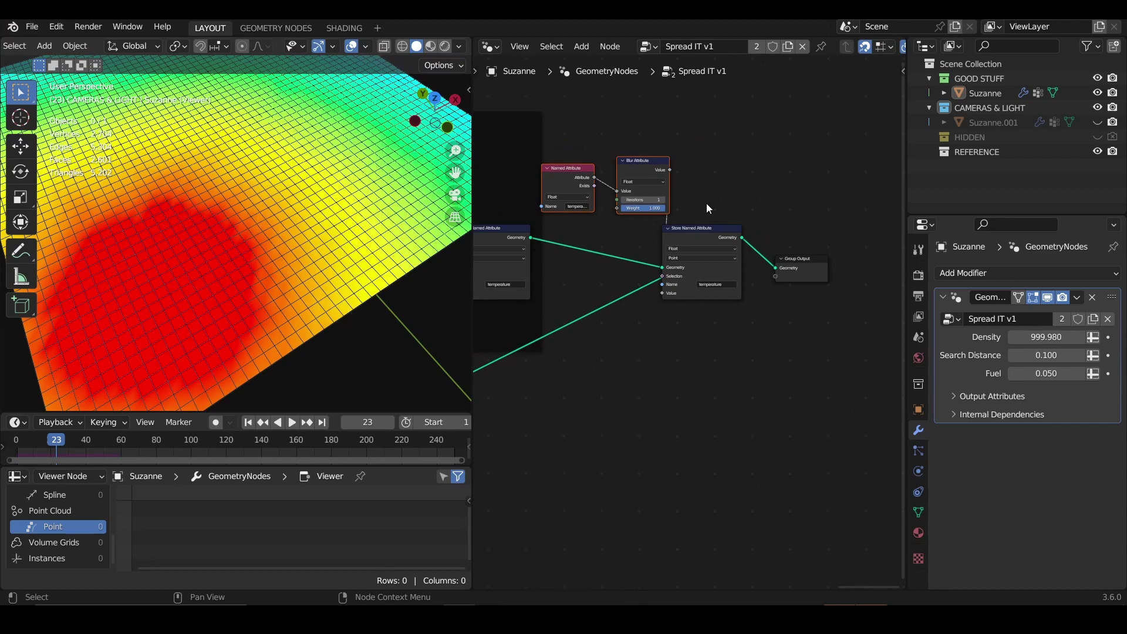
pyautogui.moveTo(686, 218); pyautogui.dragTo(805, 287)
pyautogui.moveTo(714, 232); pyautogui.dragTo(783, 256)
pyautogui.moveTo(535, 150)
pyautogui.mouseDown()
pyautogui.moveTo(598, 182)
pyautogui.moveTo(545, 151)
pyautogui.mouseUp()
pyautogui.moveTo(563, 145); pyautogui.dragTo(660, 177)
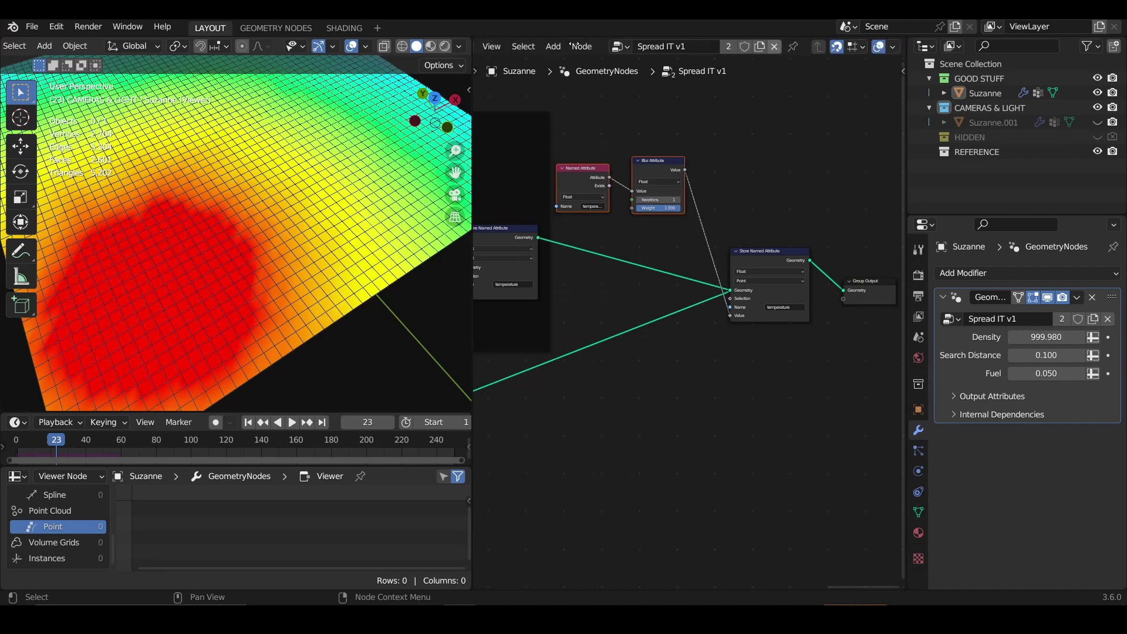
# Step: Enable the Timings overlay in the node editor
pyautogui.click(891, 47)
pyautogui.click(847, 151)
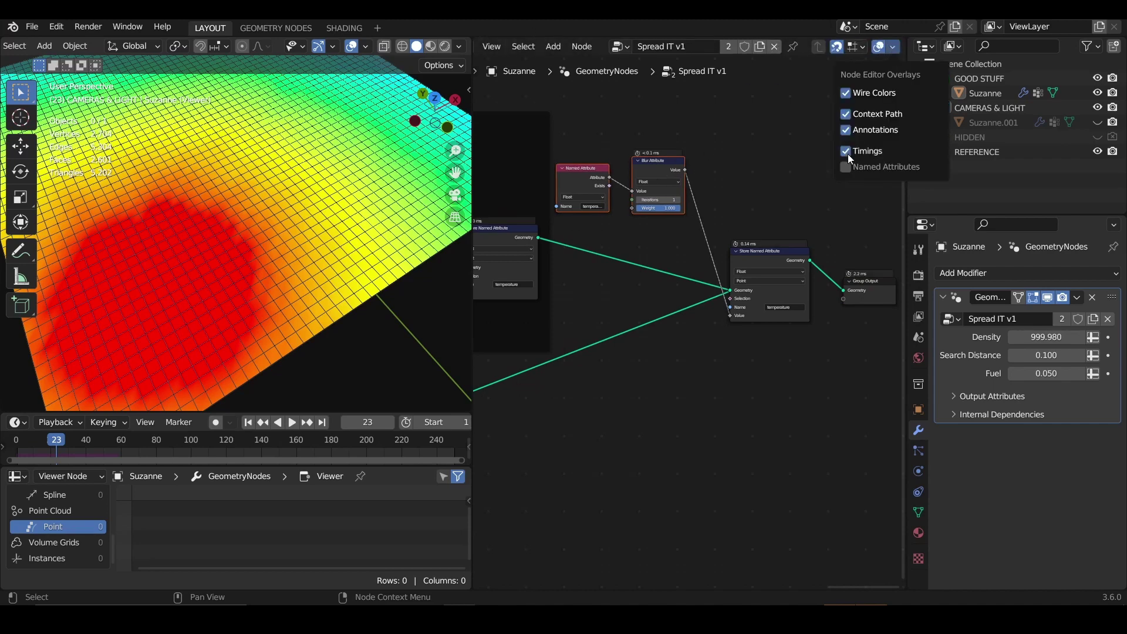
pyautogui.scroll(2, 731, 186)
# Step: Try 20 iterations on the Blur Attribute node and undo the change
pyautogui.click(652, 152)
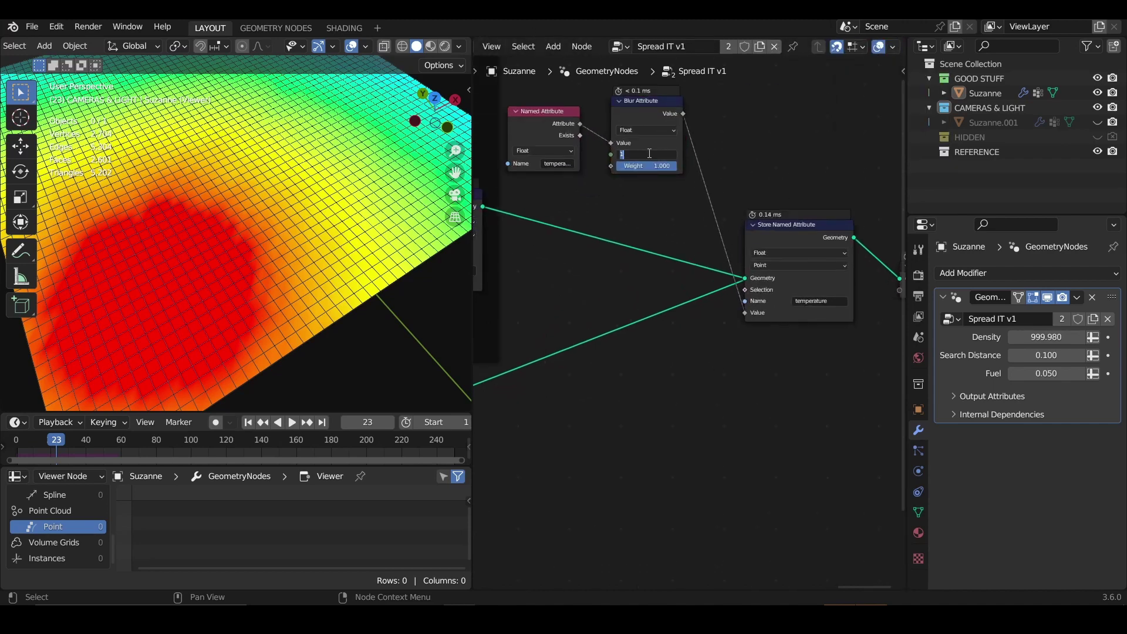
pyautogui.press('Return')
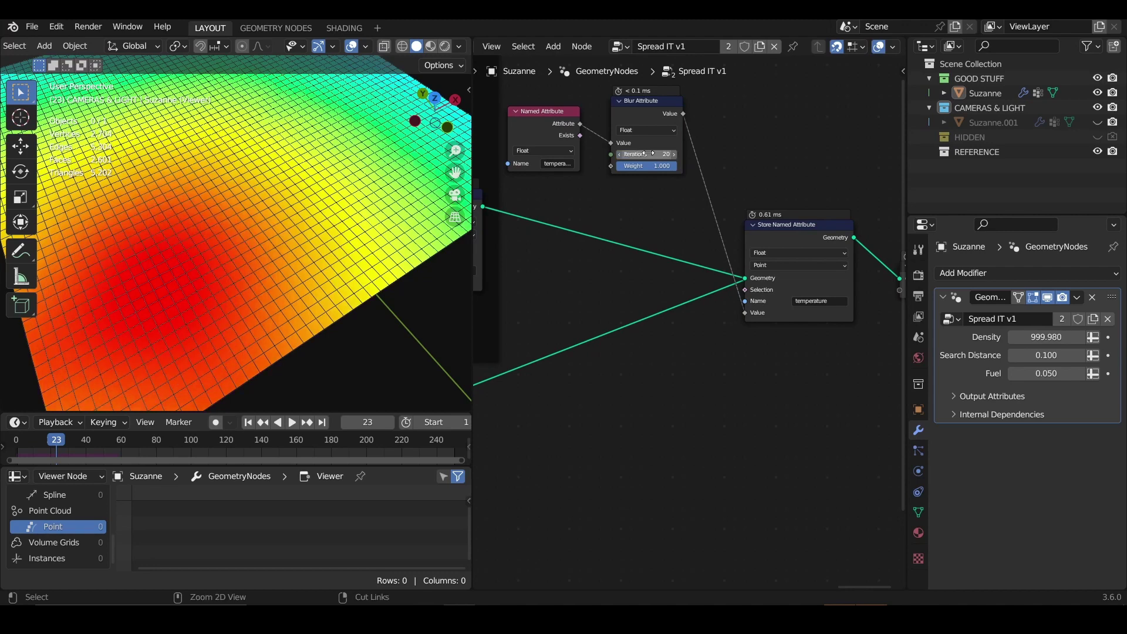
pyautogui.hotkey('ctrl', 'z')
# Step: Save the file with the blur setup and node timings overlay
pyautogui.hotkey('ctrl', 's')
pyautogui.scroll(-2, 728, 240)
pyautogui.scroll(3, 695, 203)
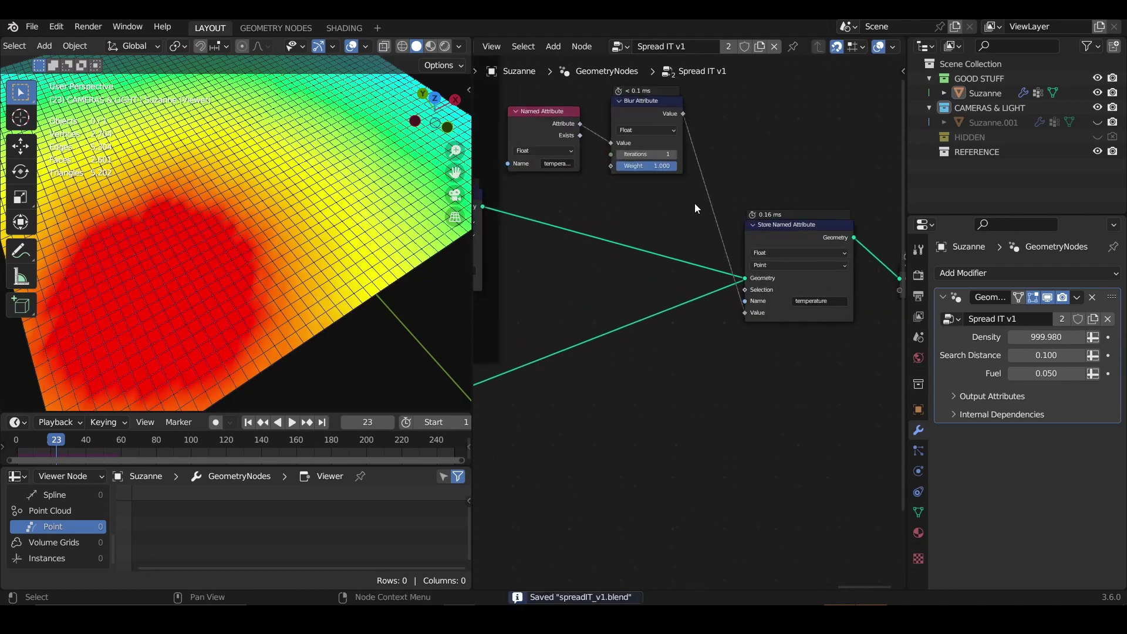
# Step: Redo and undo the 20-iteration blur to compare the smoothed and unsmoothed temperature on the mesh
pyautogui.hotkey('ctrl', 'shift', 'z')
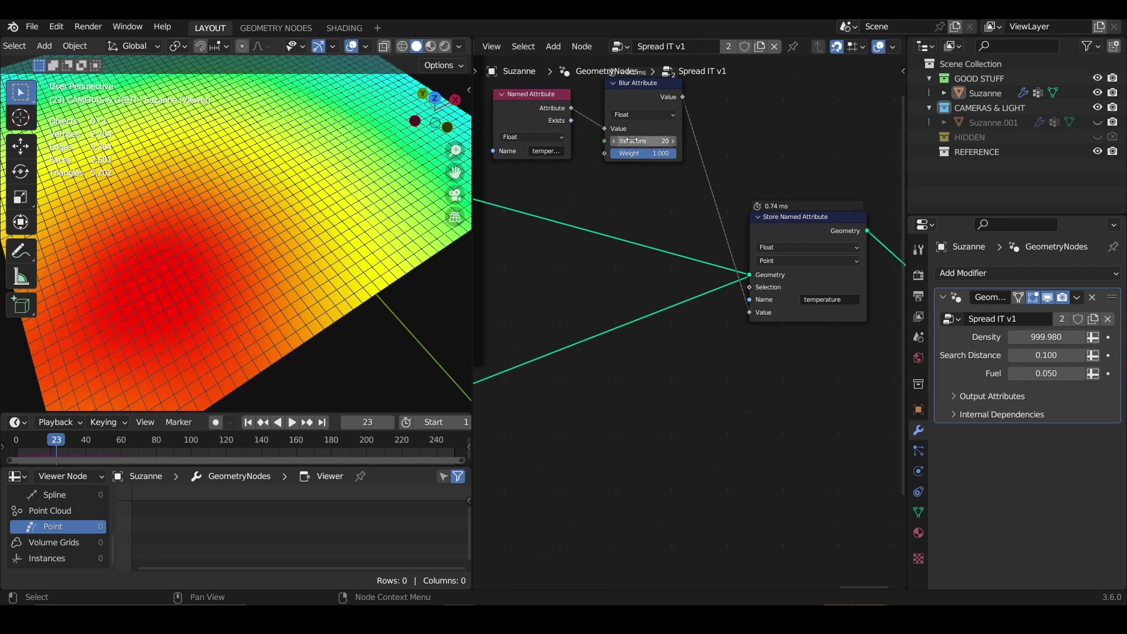
pyautogui.hotkey('ctrl', 'z')
# Step: Join the Named Attribute, Blur Attribute and final Store Named Attribute nodes in a new frame
pyautogui.scroll(-2, 763, 207)
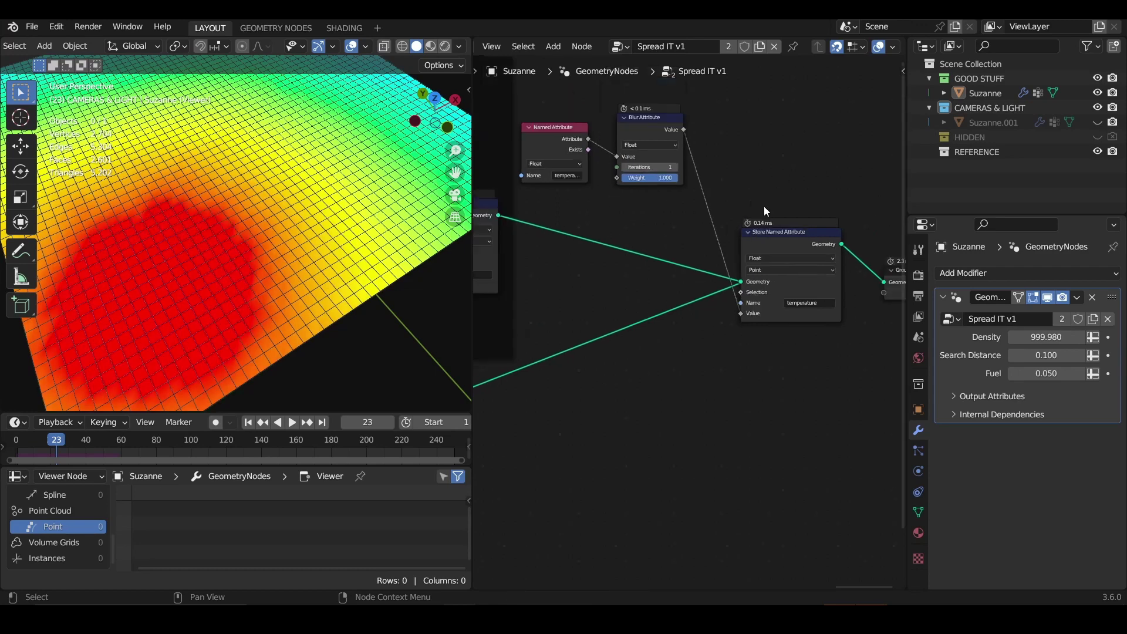
pyautogui.moveTo(552, 118); pyautogui.dragTo(809, 324)
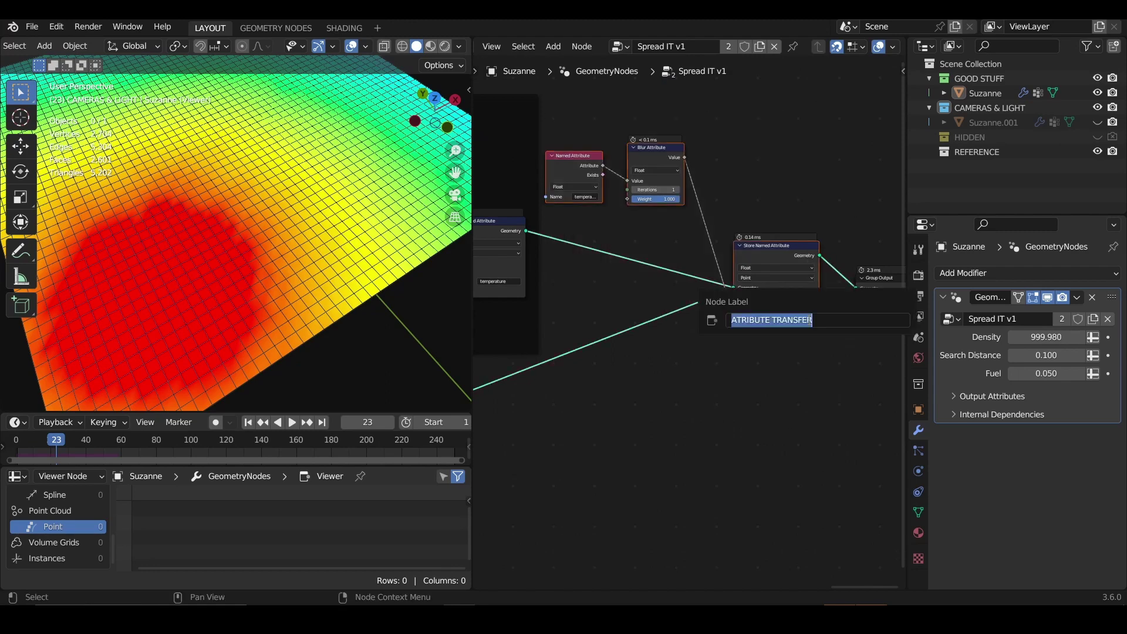
pyautogui.moveTo(529, 112); pyautogui.dragTo(798, 332)
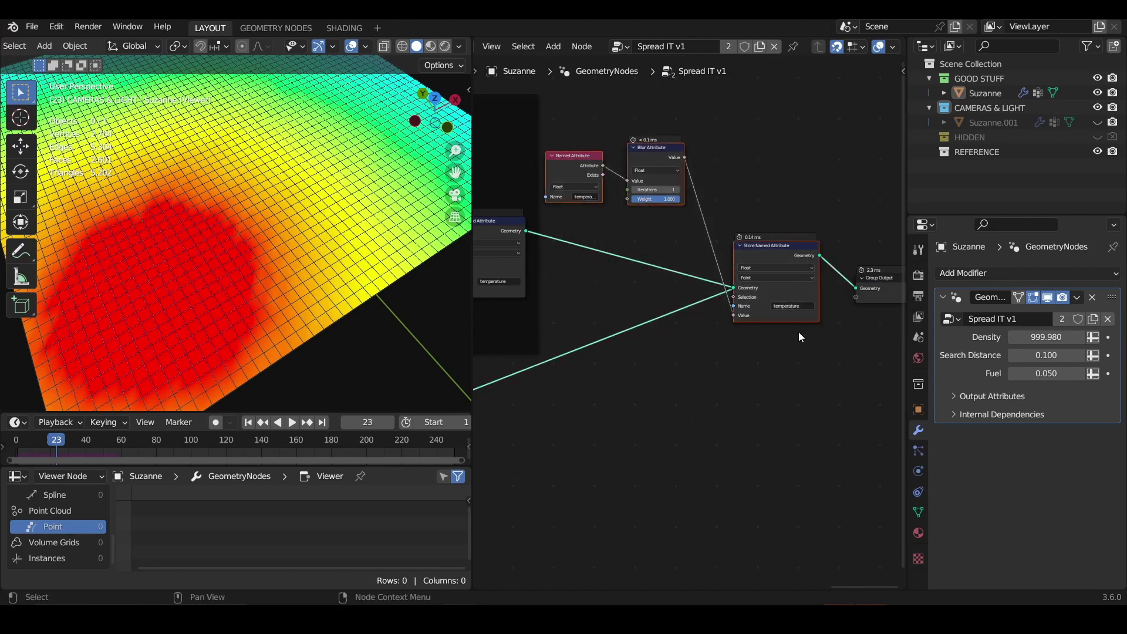
pyautogui.hotkey('ctrl', 'j')
pyautogui.click(798, 332)
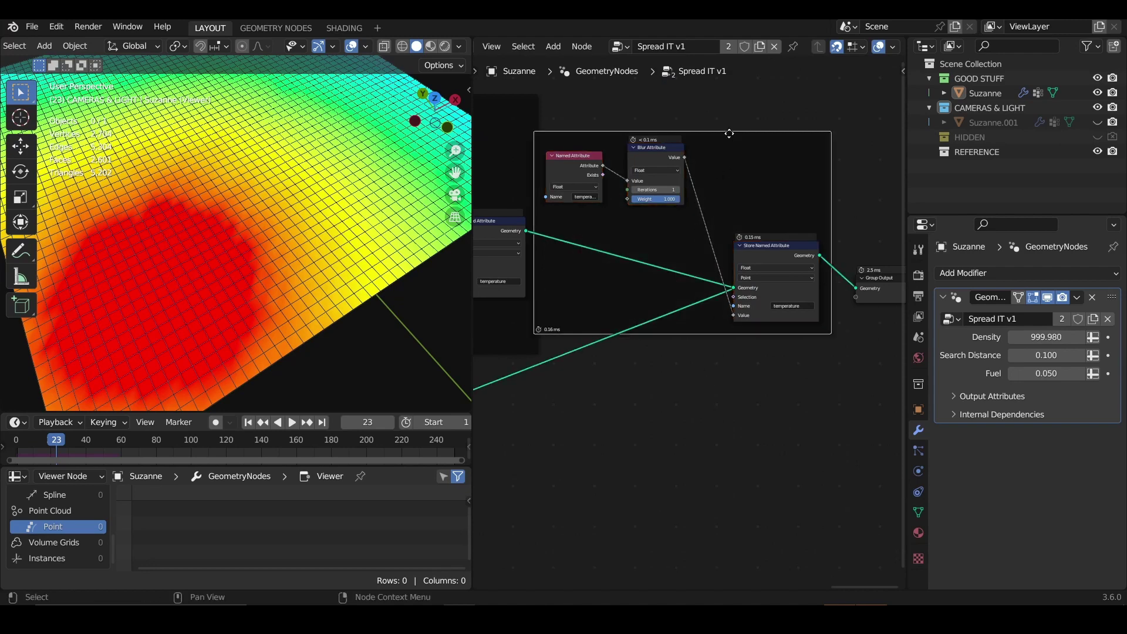
# Step: Label the new frame around the blur nodes "ATRIBUTE BLUR" and save the file
pyautogui.press('F2')
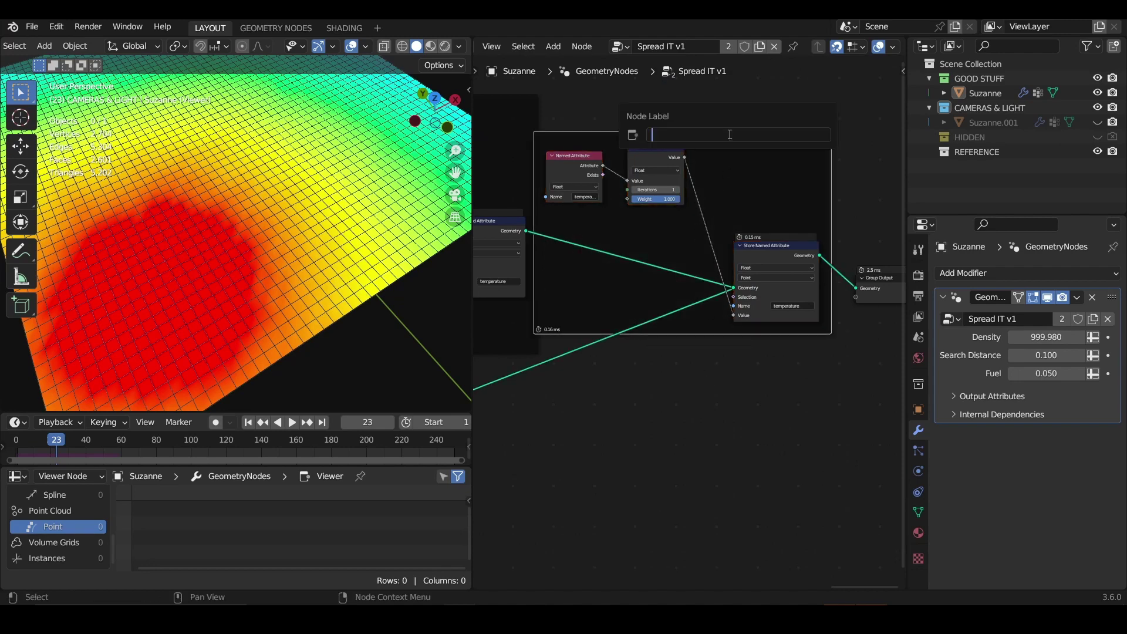
pyautogui.press('capslock')
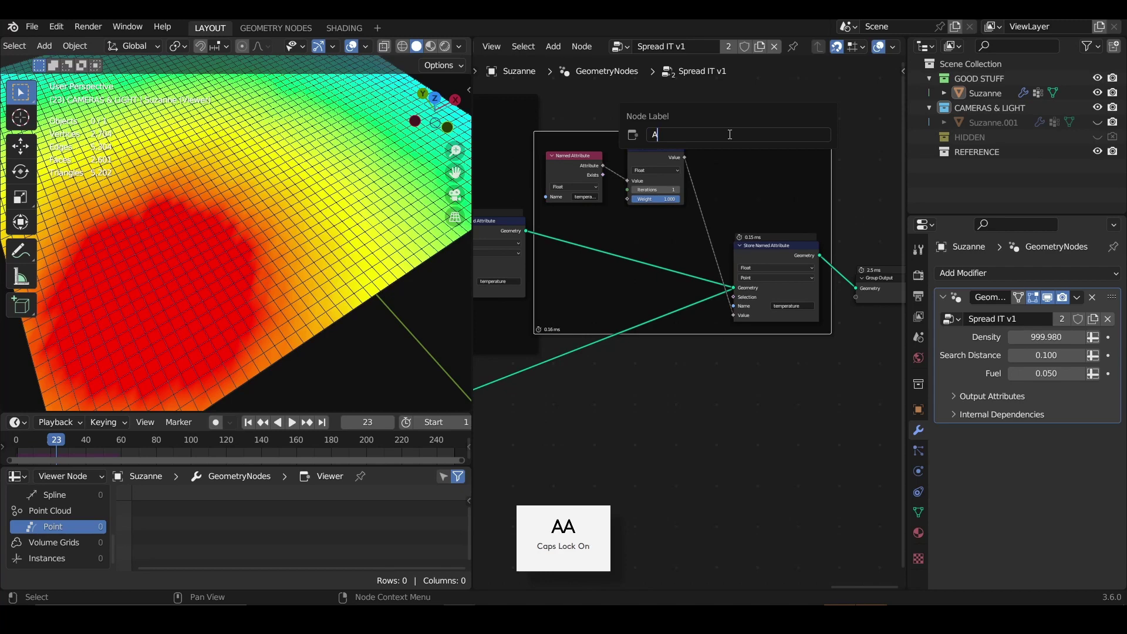
pyautogui.write('ATRIBUTE BLUR')
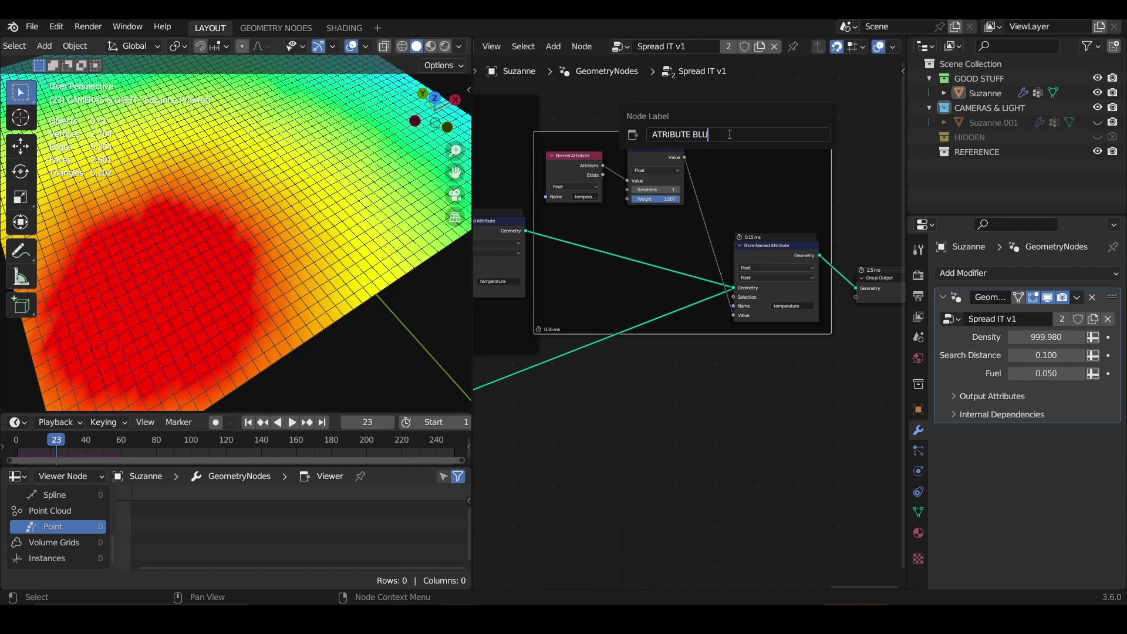
pyautogui.press('Return')
pyautogui.scroll(2, 741, 149)
pyautogui.scroll(-2, 751, 165)
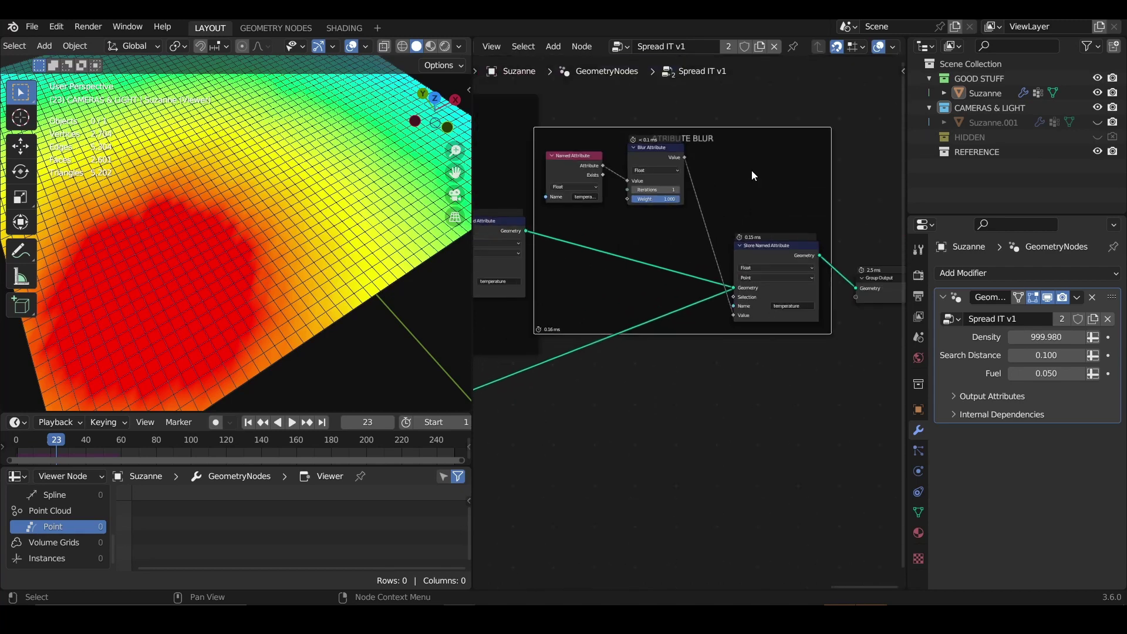
pyautogui.scroll(-4, 751, 170)
pyautogui.hotkey('ctrl', 's')
# Step: Play the temperature spread from the first frame, viewing it on the mesh and on the scattered points
pyautogui.click(247, 423)
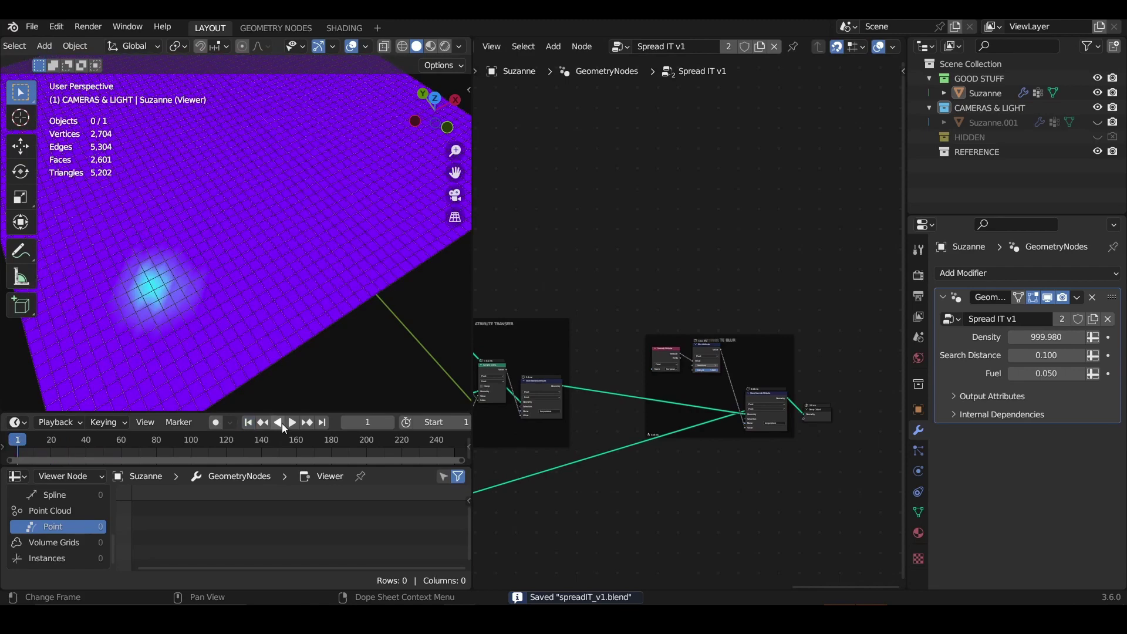
pyautogui.click(292, 423)
pyautogui.click(292, 424)
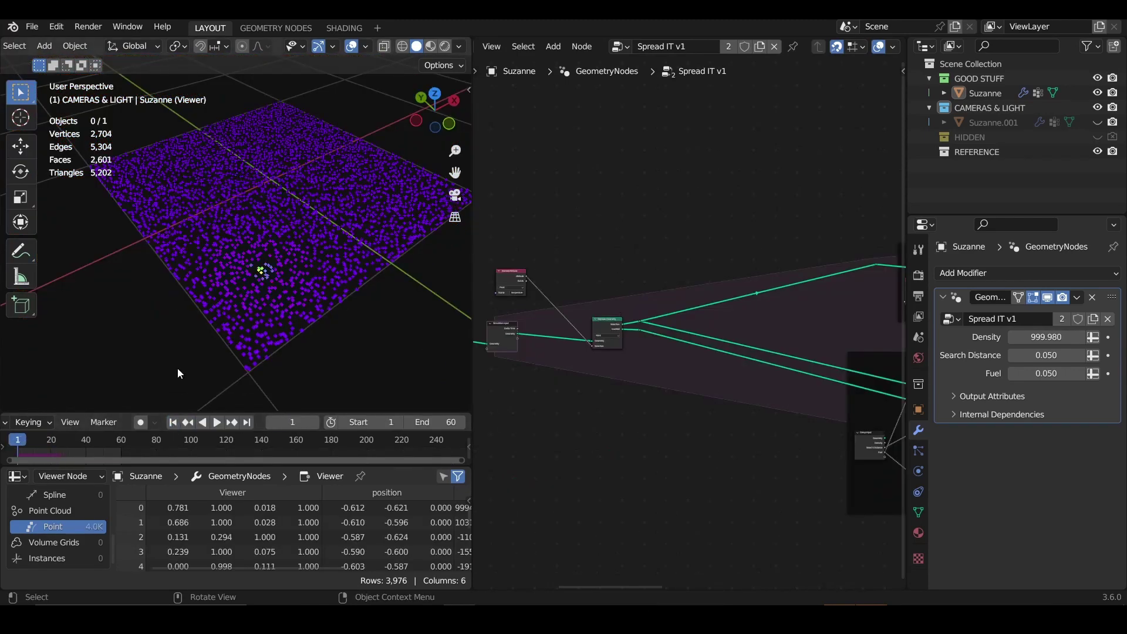
pyautogui.press('space')
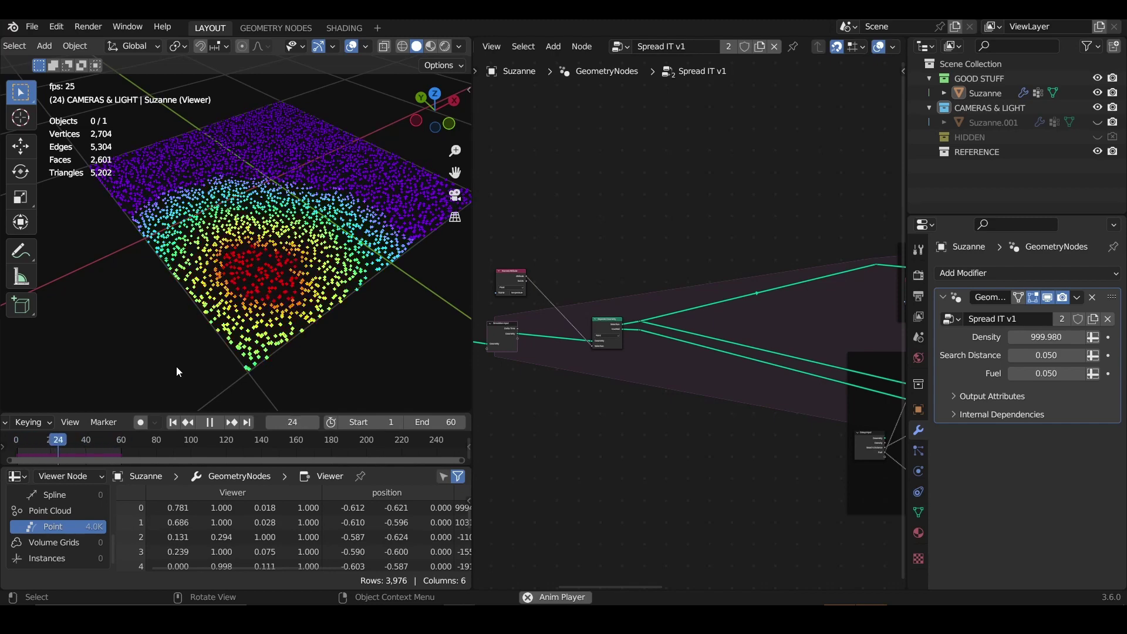
pyautogui.press('space')
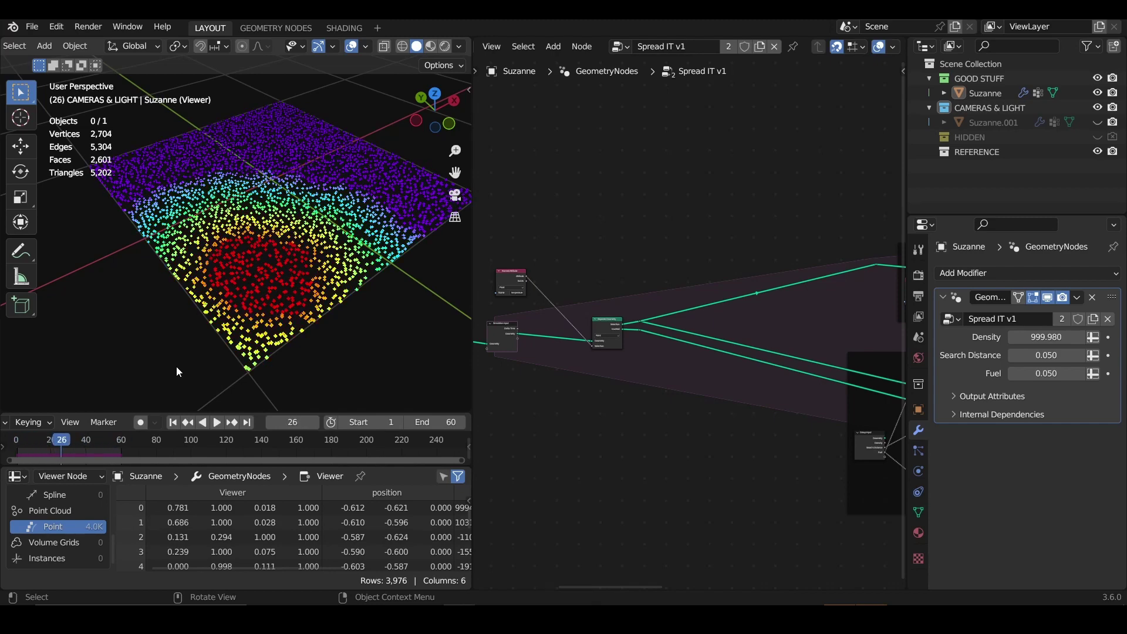
# Step: Set the modifier's Fuel to 0.01 and replay the simulation from the first frame
pyautogui.click(1061, 373)
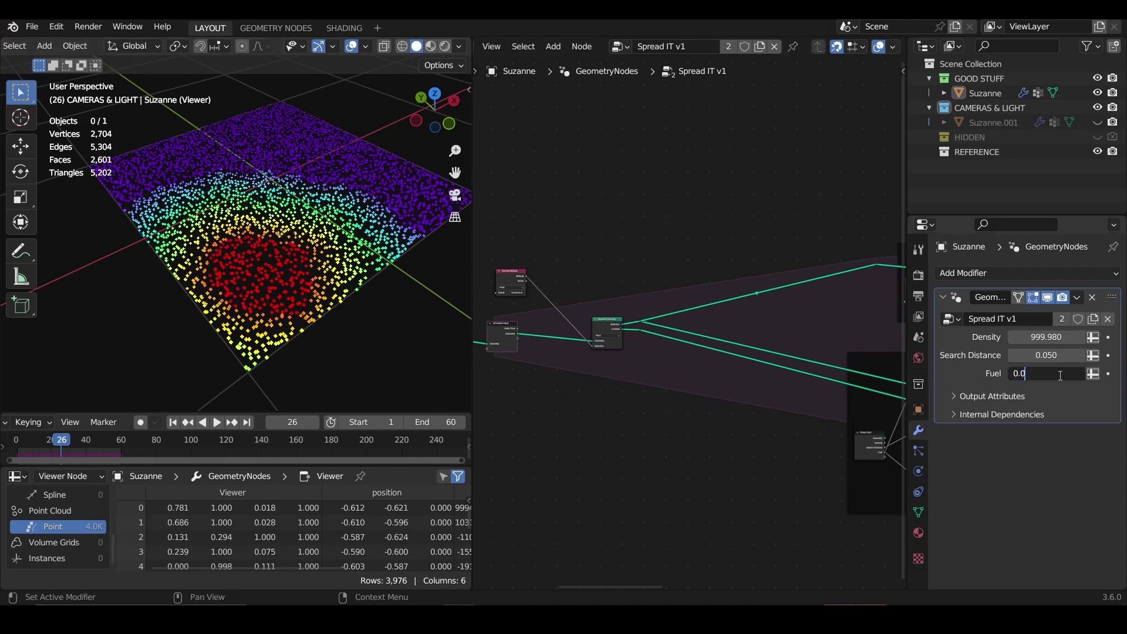
pyautogui.write('0.01')
pyautogui.press('Return')
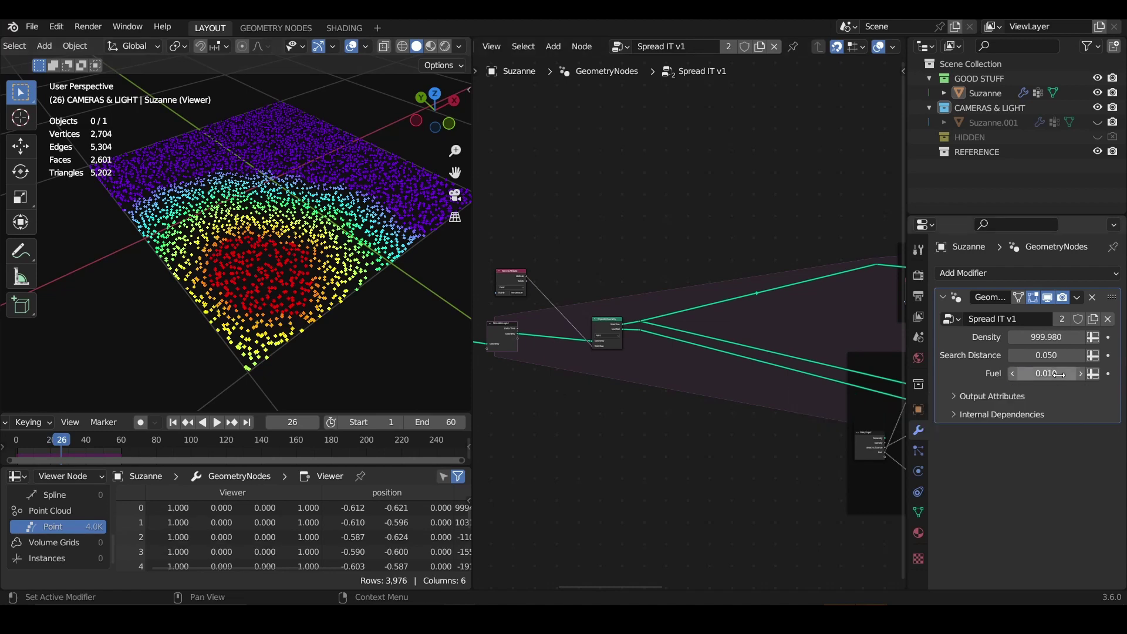
pyautogui.click(173, 424)
pyautogui.press('space')
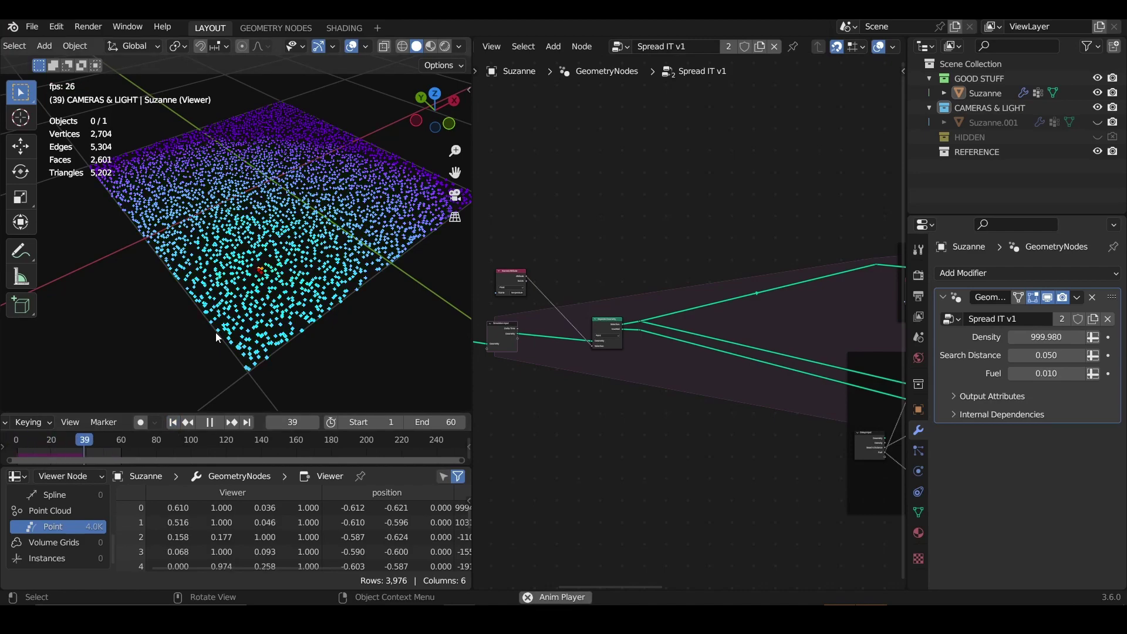
pyautogui.press('space')
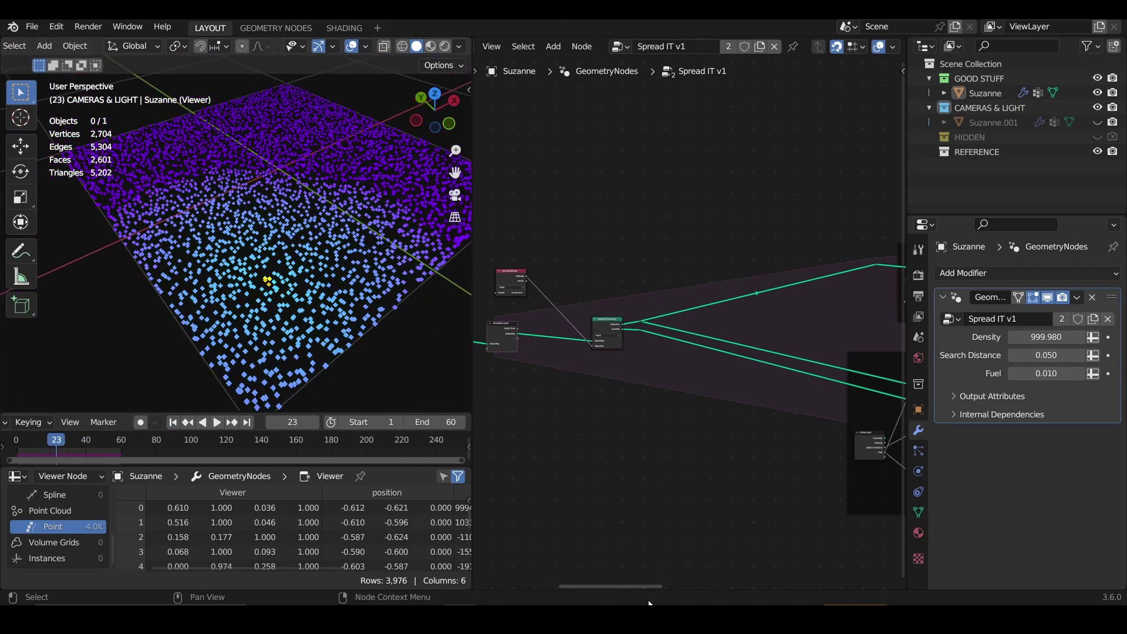
# Step: Set the timeline's end frame to 300, replay the simulation and scrub back to frame 3
pyautogui.click(438, 422)
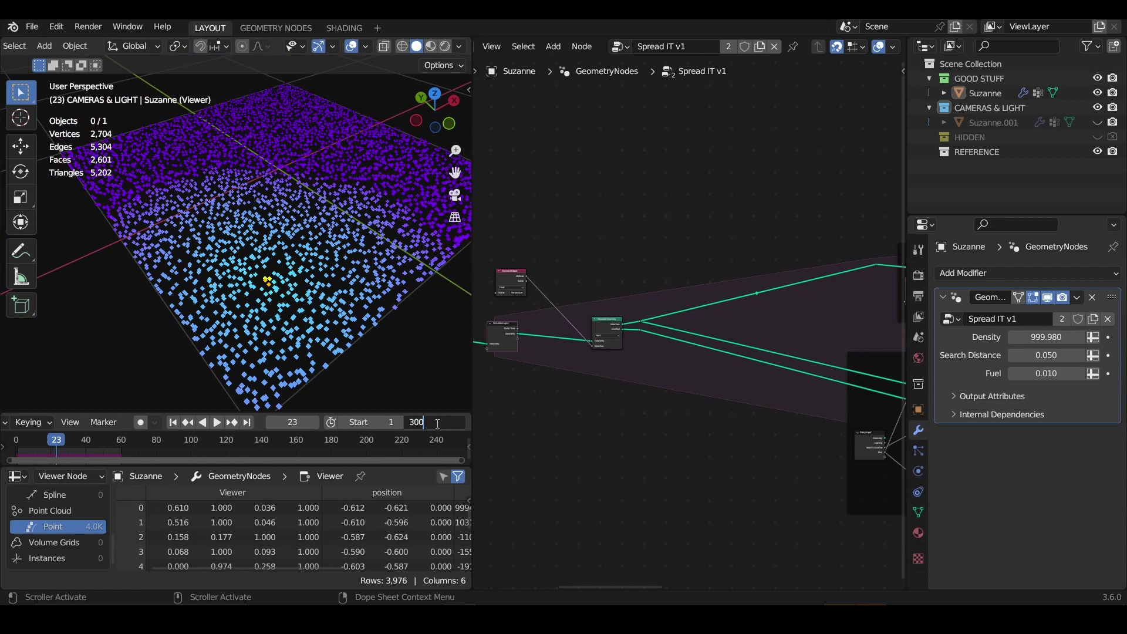
pyautogui.press('Return')
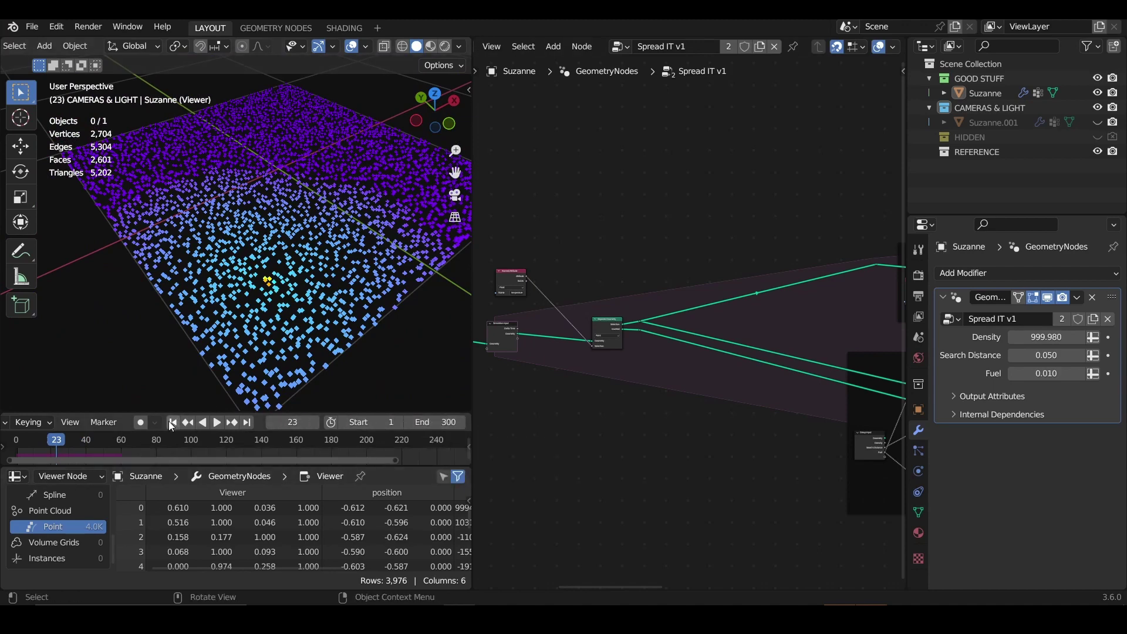
pyautogui.press('space')
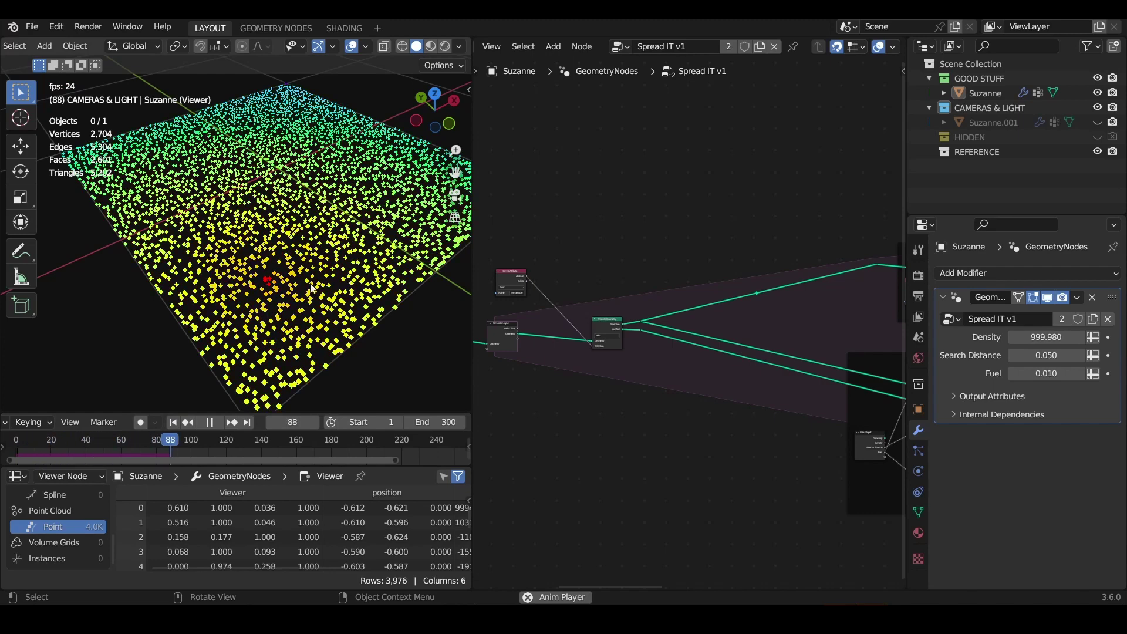
pyautogui.press('space')
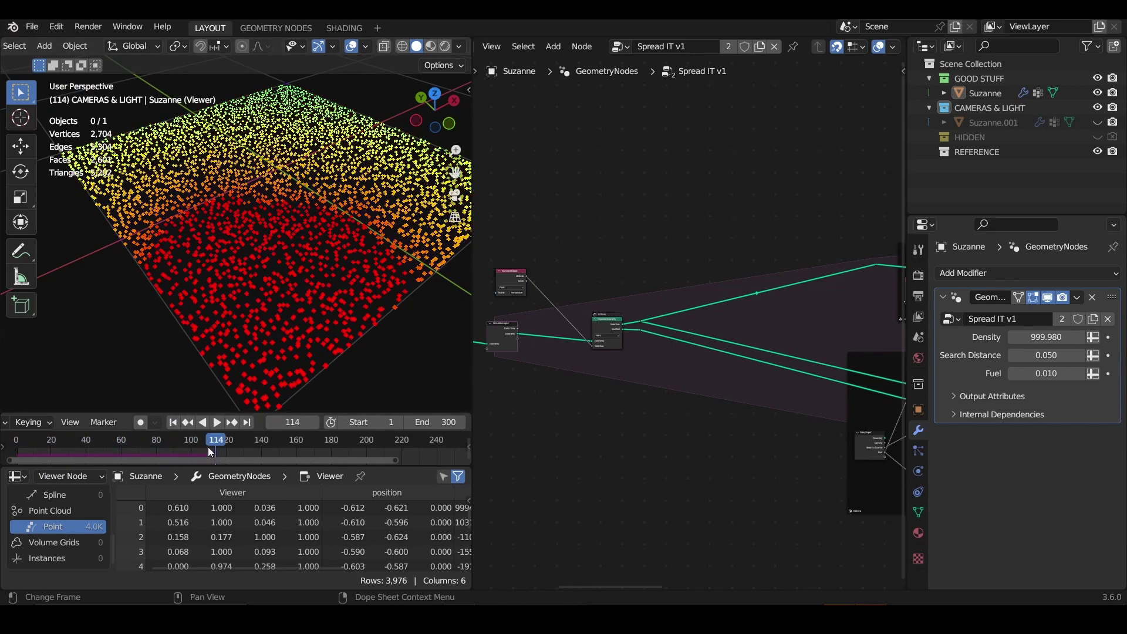
pyautogui.moveTo(208, 447); pyautogui.dragTo(22, 483)
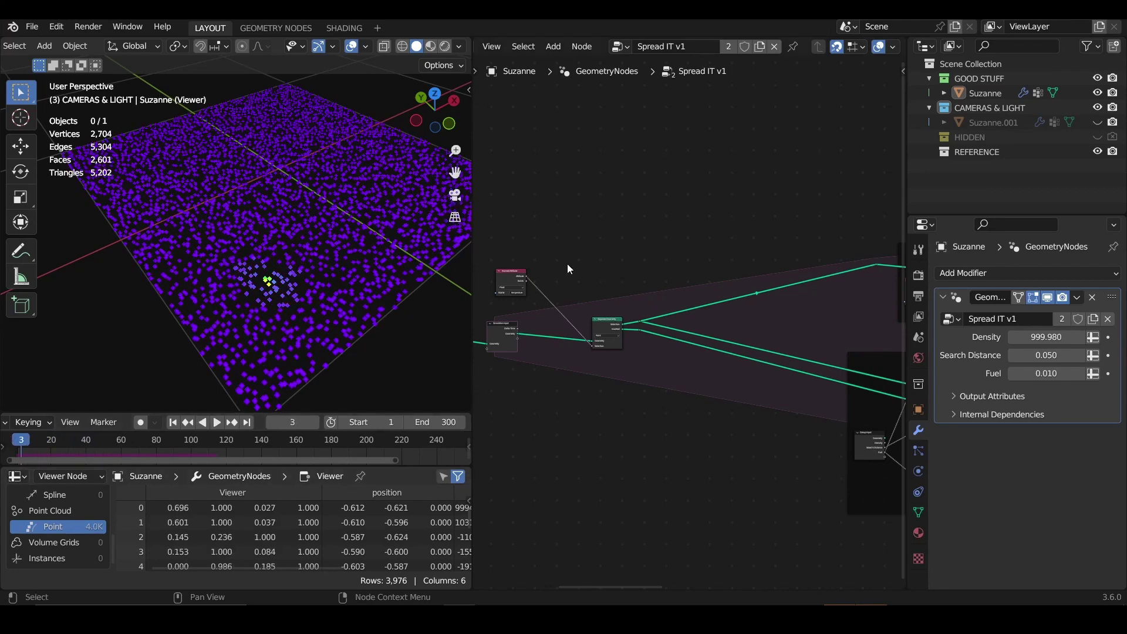
# Step: Preview the Selection and Inverted outputs of the Separate Geometry node in the Viewer
pyautogui.scroll(2, 644, 327)
pyautogui.scroll(3, 637, 329)
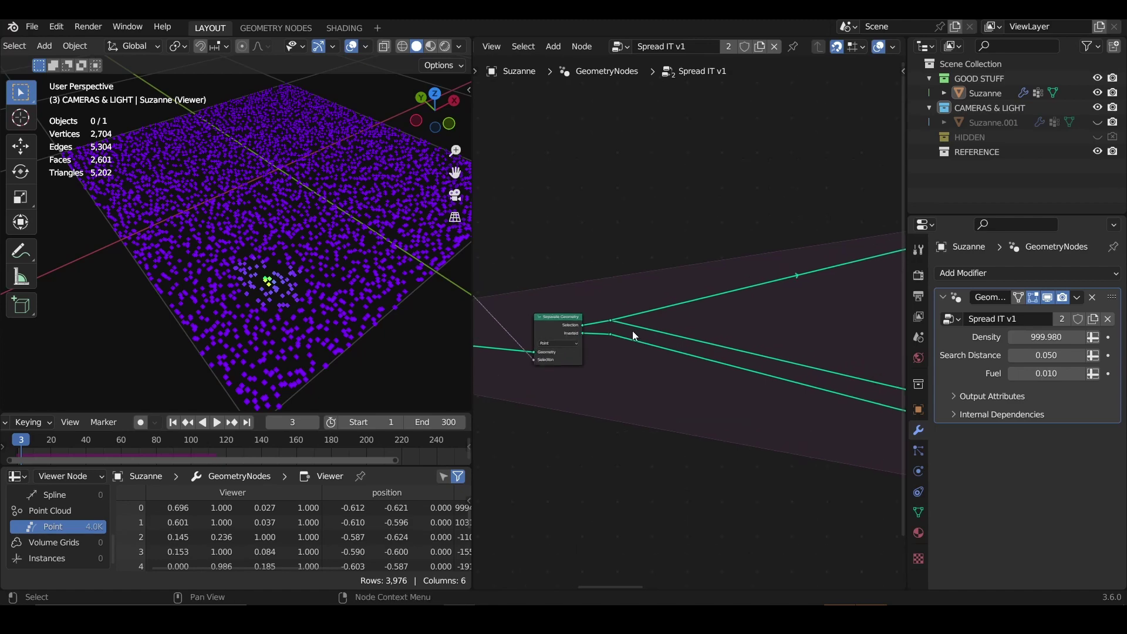
pyautogui.keyDown('ctrl'); pyautogui.keyDown('shift'); pyautogui.click(609, 336); pyautogui.keyUp('shift'); pyautogui.keyUp('ctrl')
pyautogui.keyDown('ctrl'); pyautogui.keyDown('shift'); pyautogui.click(618, 318); pyautogui.keyUp('shift'); pyautogui.keyUp('ctrl')
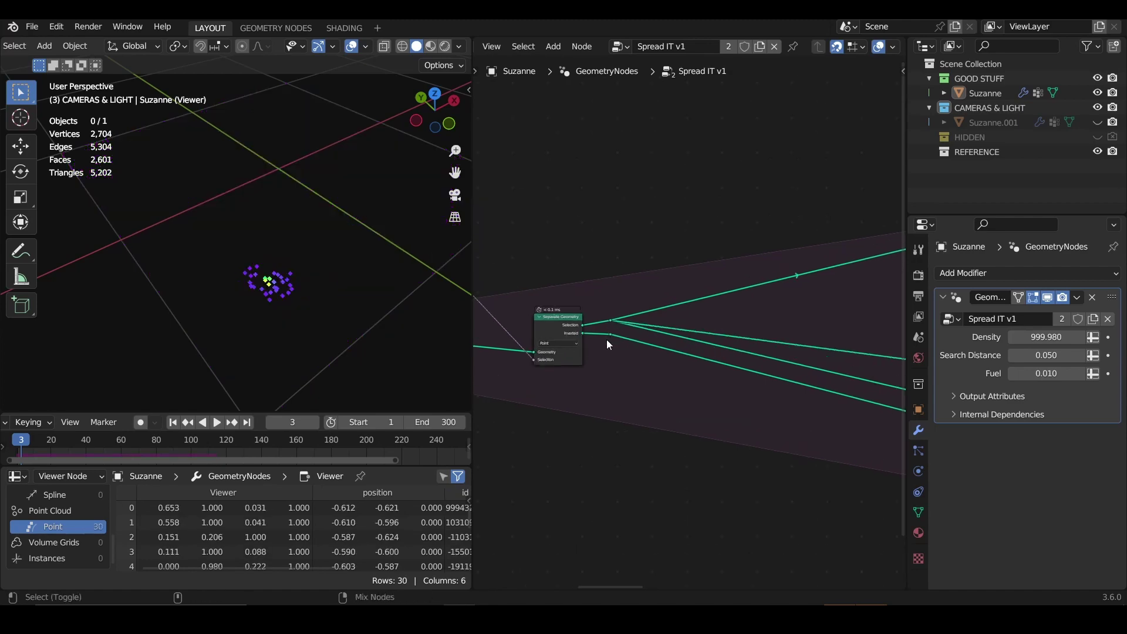
pyautogui.keyDown('ctrl'); pyautogui.keyDown('shift'); pyautogui.click(607, 339); pyautogui.keyUp('shift'); pyautogui.keyUp('ctrl')
pyautogui.keyDown('ctrl'); pyautogui.keyDown('shift'); pyautogui.click(607, 337); pyautogui.keyUp('shift'); pyautogui.keyUp('ctrl')
pyautogui.keyDown('ctrl'); pyautogui.keyDown('shift'); pyautogui.click(608, 333); pyautogui.keyUp('shift'); pyautogui.keyUp('ctrl')
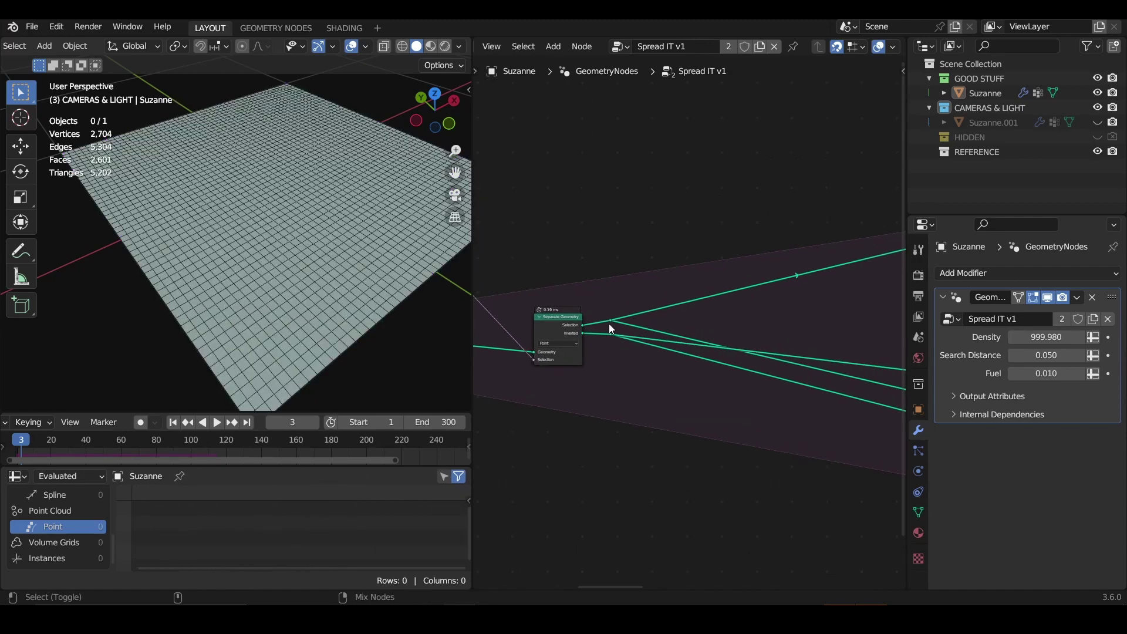
pyautogui.keyDown('ctrl'); pyautogui.keyDown('shift'); pyautogui.click(611, 322); pyautogui.keyUp('shift'); pyautogui.keyUp('ctrl')
pyautogui.keyDown('ctrl'); pyautogui.keyDown('shift'); pyautogui.click(581, 333); pyautogui.keyUp('shift'); pyautogui.keyUp('ctrl')
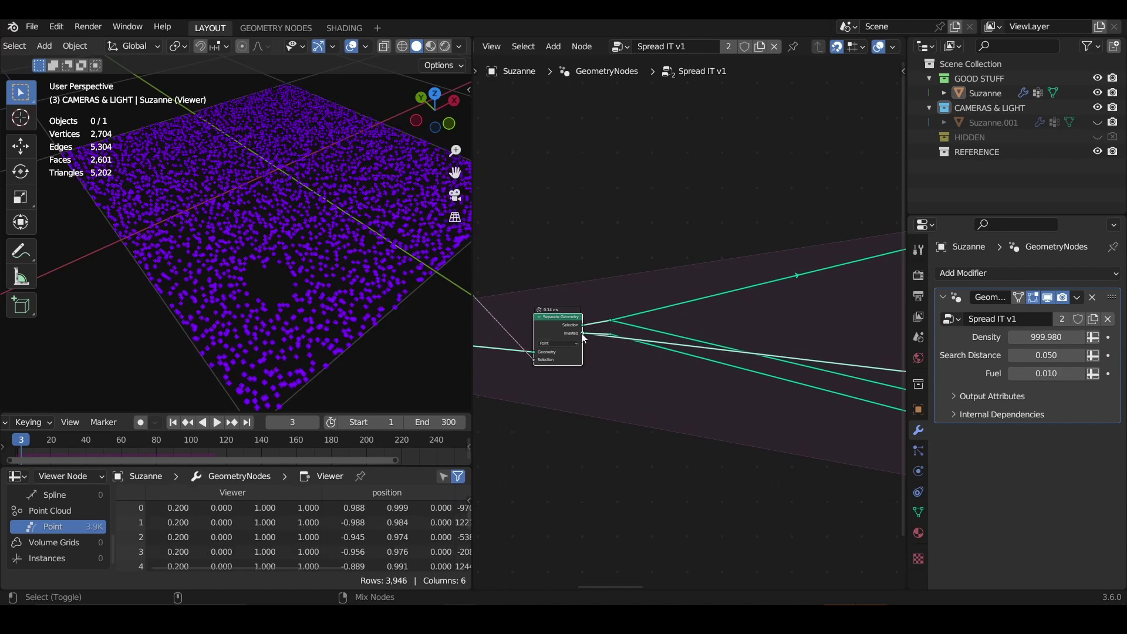
pyautogui.keyDown('ctrl'); pyautogui.keyDown('shift'); pyautogui.click(583, 331); pyautogui.keyUp('shift'); pyautogui.keyUp('ctrl')
pyautogui.keyDown('ctrl'); pyautogui.keyDown('shift'); pyautogui.click(583, 333); pyautogui.keyUp('shift'); pyautogui.keyUp('ctrl')
# Step: Insert a Greater Than Compare node between the temperature Named Attribute and the Separate Geometry node's Selection input
pyautogui.moveTo(569, 306); pyautogui.dragTo(695, 337, button='middle')
pyautogui.scroll(2, 528, 279)
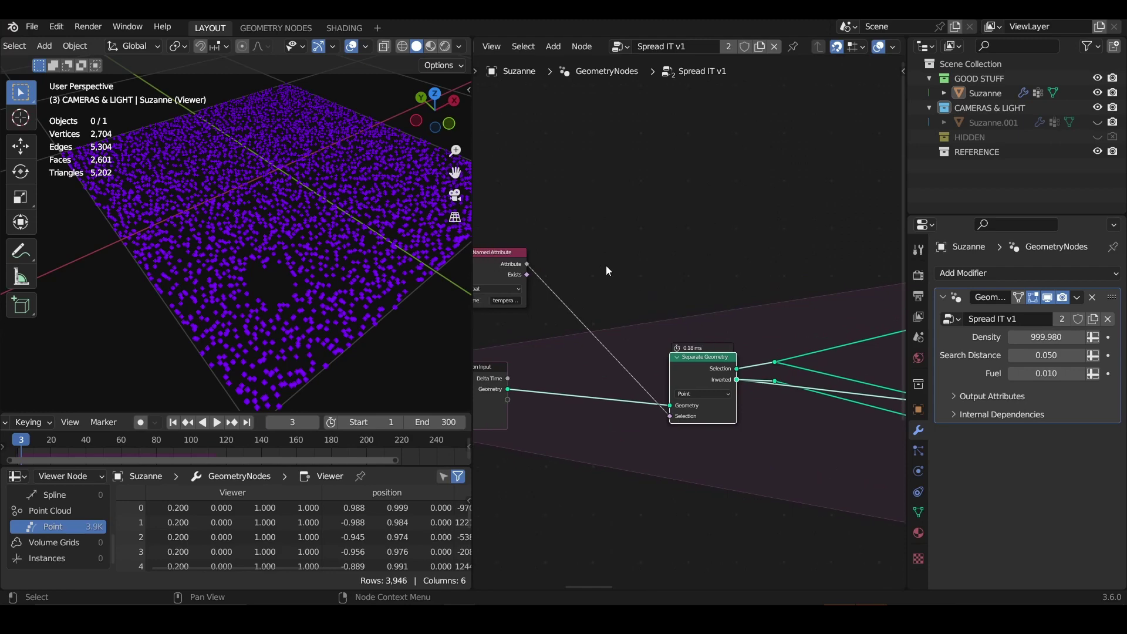
pyautogui.hotkey('shift', 'a')
pyautogui.scroll(1, 606, 266)
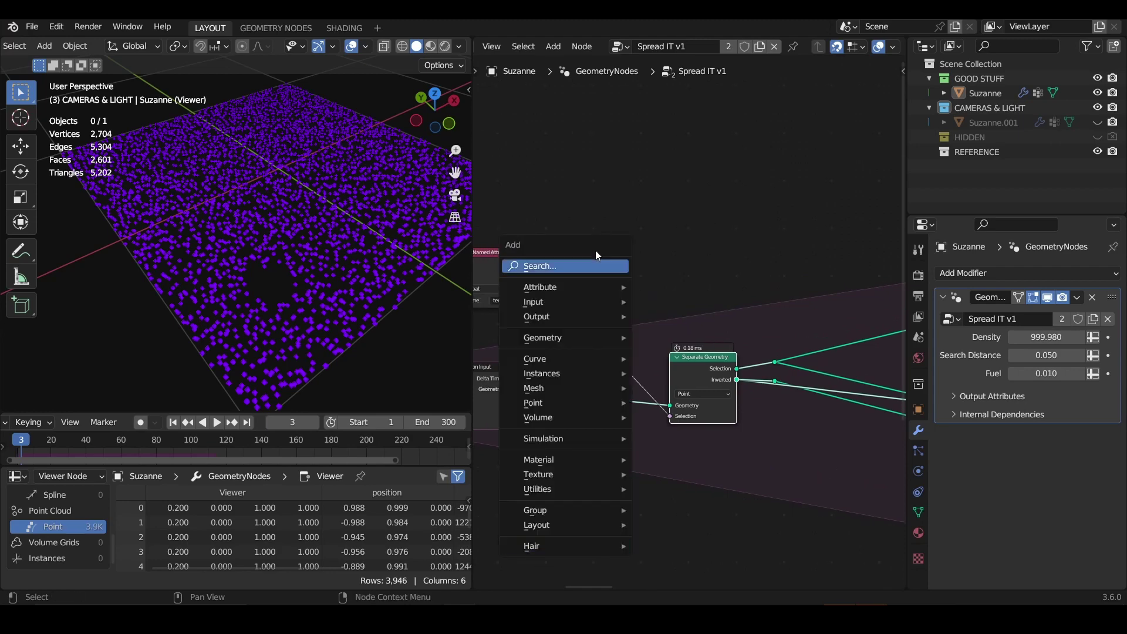
pyautogui.press('Escape')
pyautogui.hotkey('shift', 'a')
pyautogui.click(602, 253)
pyautogui.write('com')
pyautogui.press('Return')
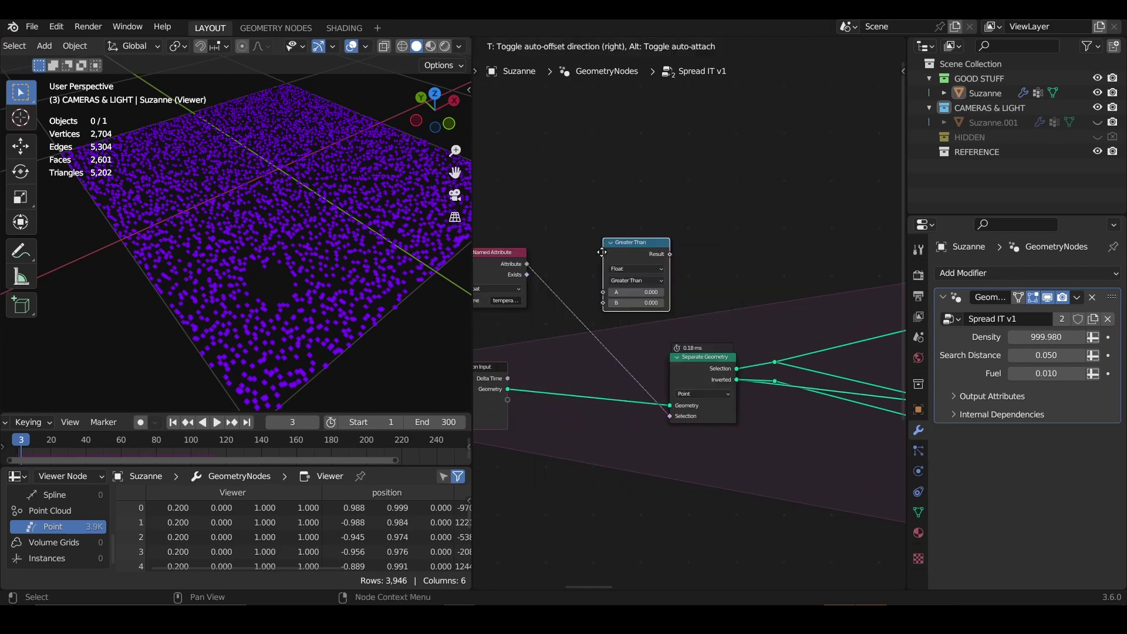
pyautogui.click(584, 285)
# Step: Set the Greater Than node's B threshold to 0.5
pyautogui.click(606, 318)
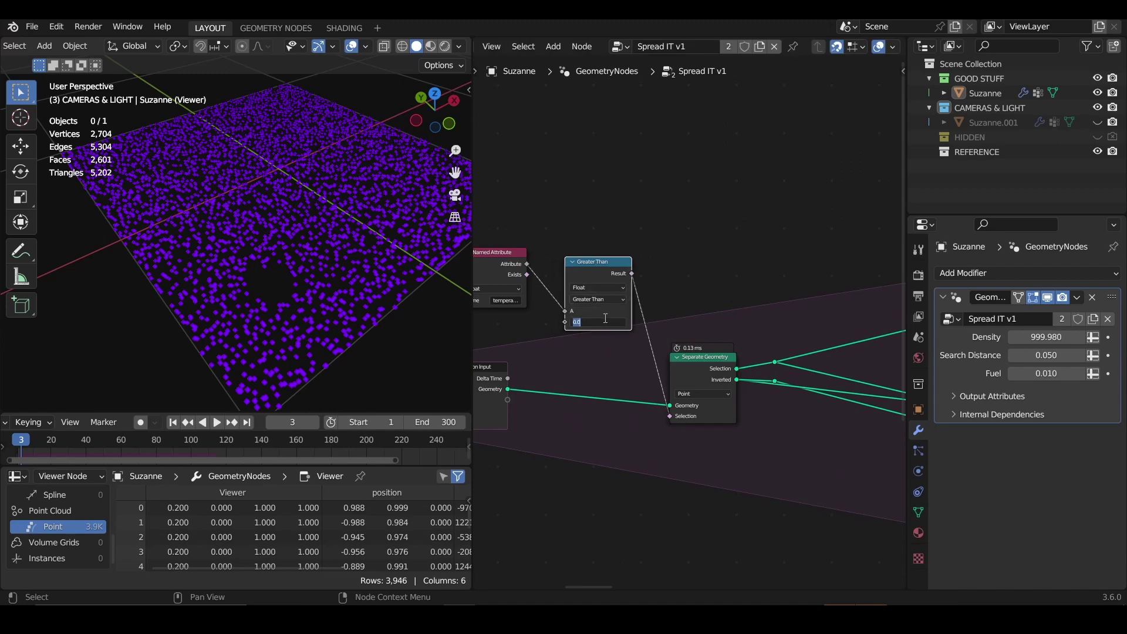
pyautogui.write('.5')
pyautogui.press('Return')
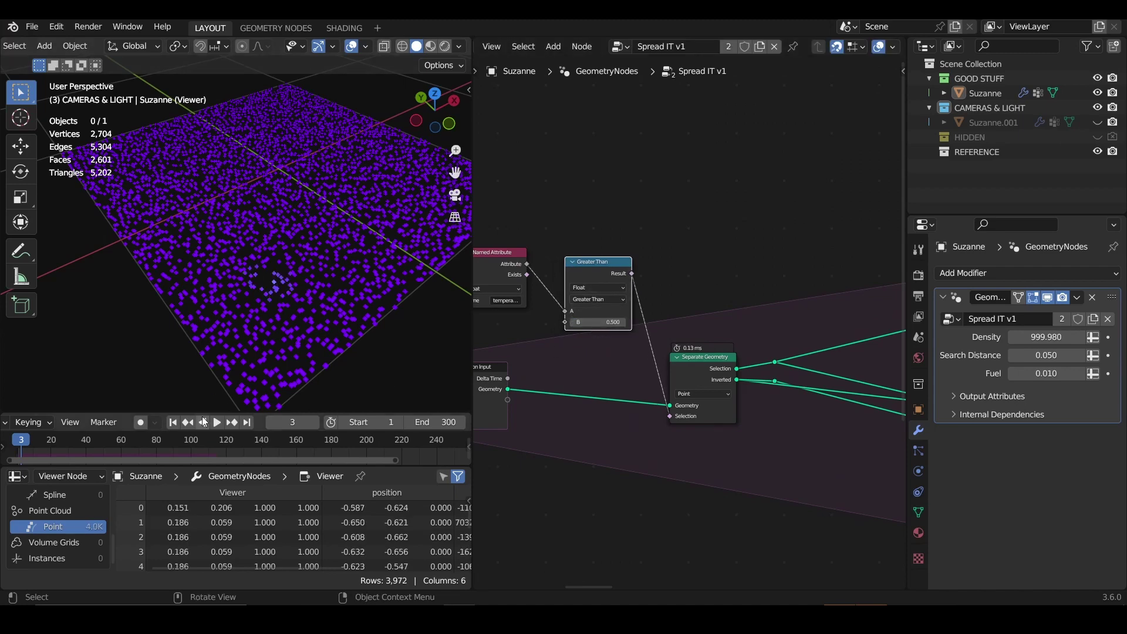
# Step: Return to the first frame, preview the Simulation Output node in the Viewer and play the simulation
pyautogui.click(173, 427)
pyautogui.scroll(-4, 742, 316)
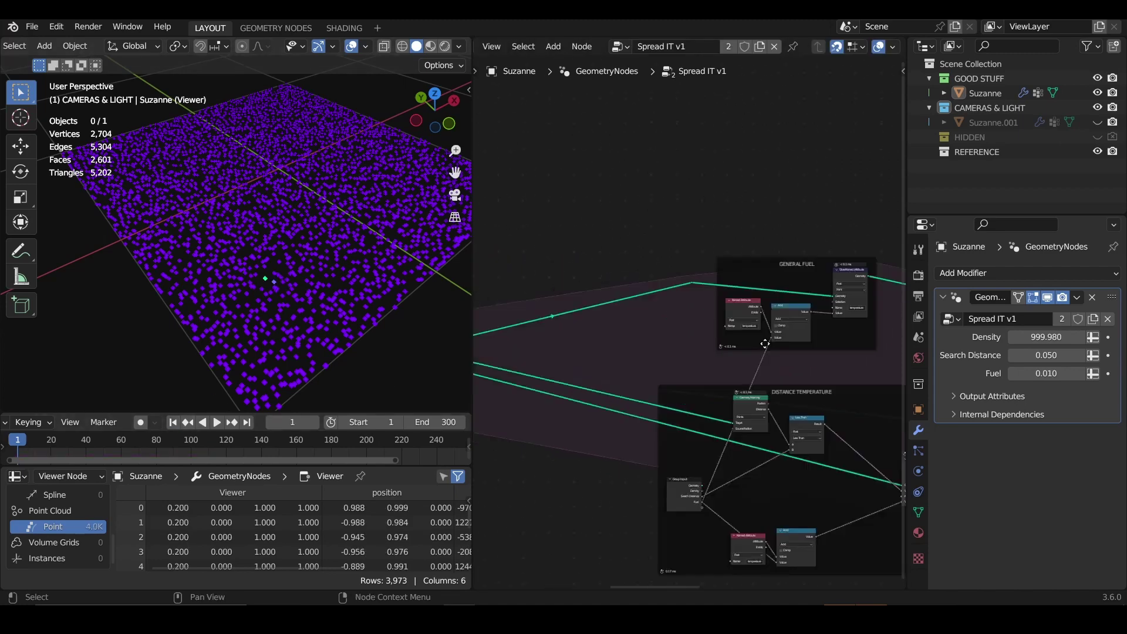
pyautogui.moveTo(742, 316); pyautogui.dragTo(638, 263, button='middle')
pyautogui.keyDown('ctrl'); pyautogui.keyDown('shift'); pyautogui.click(614, 278); pyautogui.keyUp('shift'); pyautogui.keyUp('ctrl')
pyautogui.press('space')
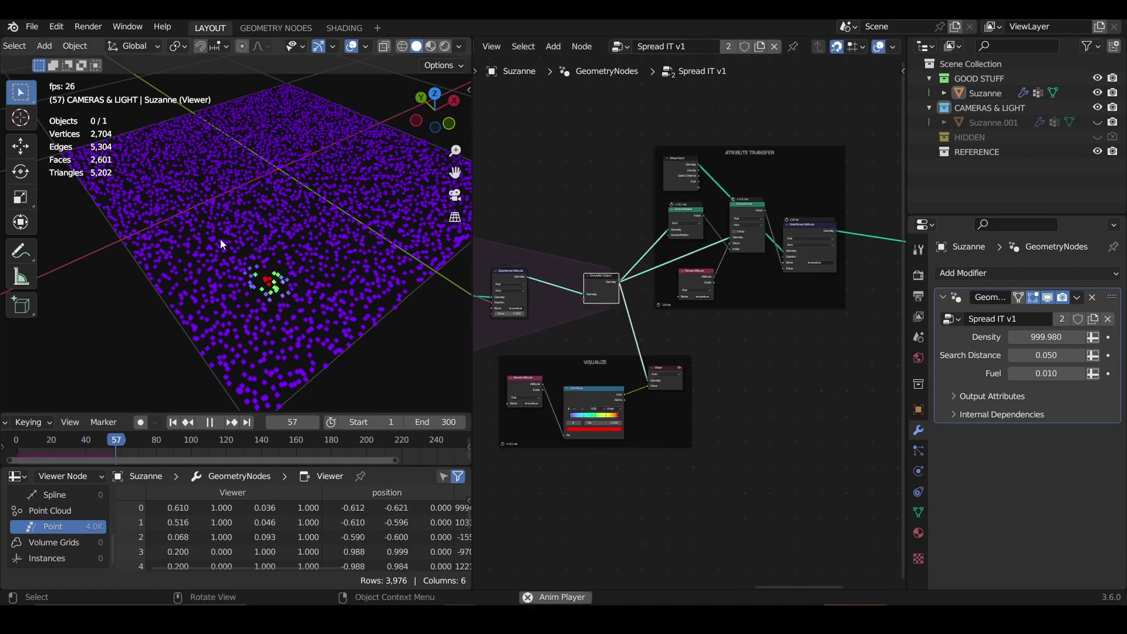
pyautogui.press('space')
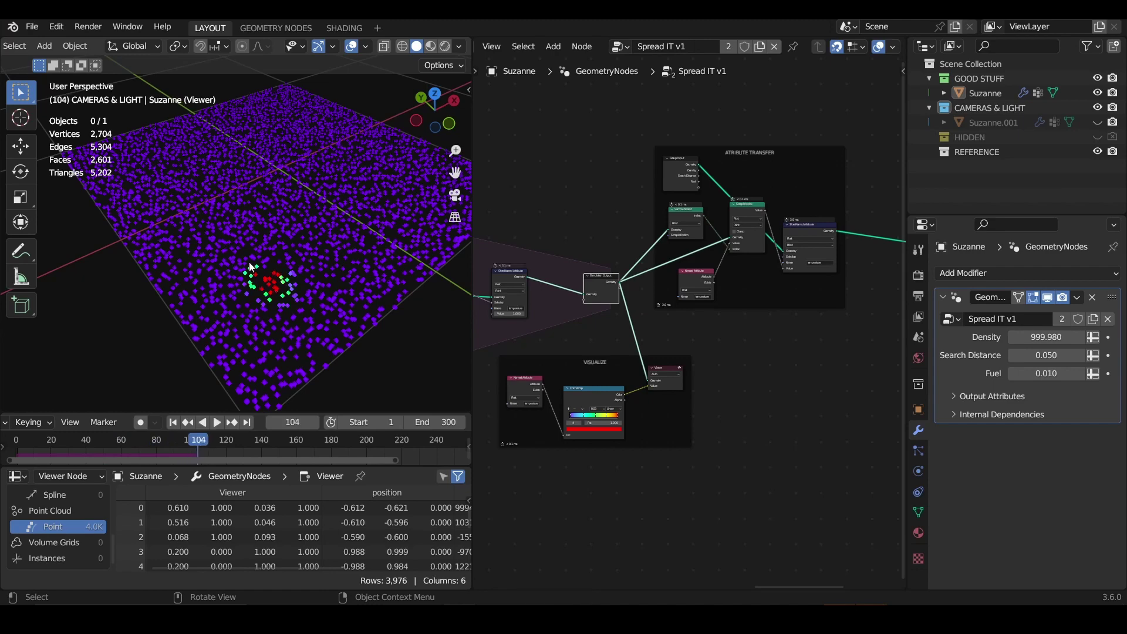
pyautogui.press('space')
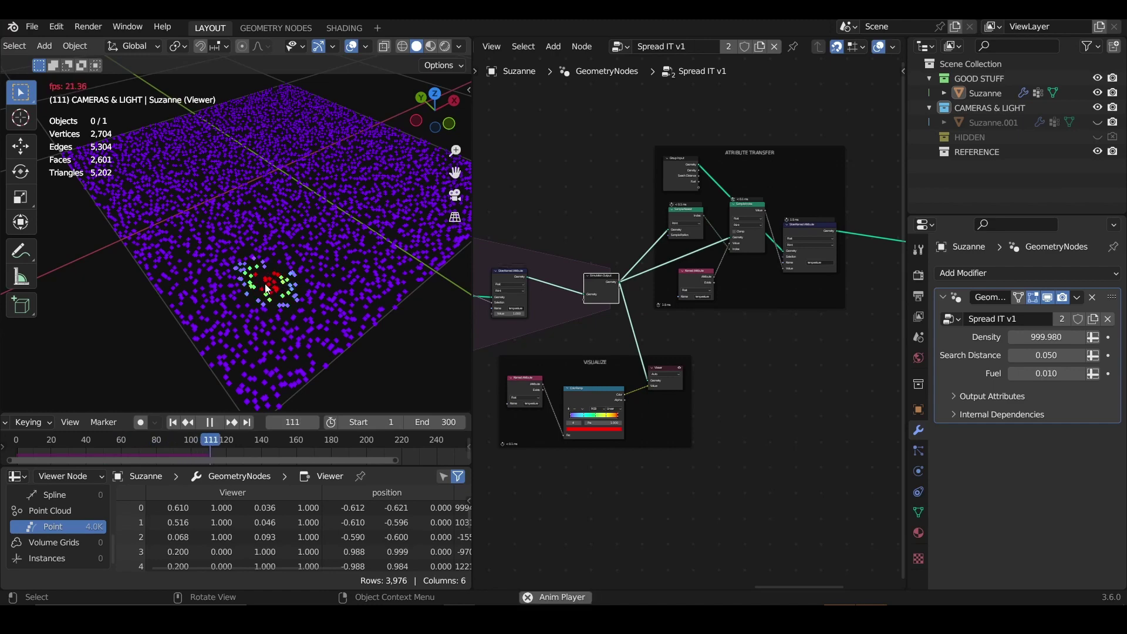
# Step: Run the simulation further in short bursts and examine the spreading temperature points up close
pyautogui.press('space')
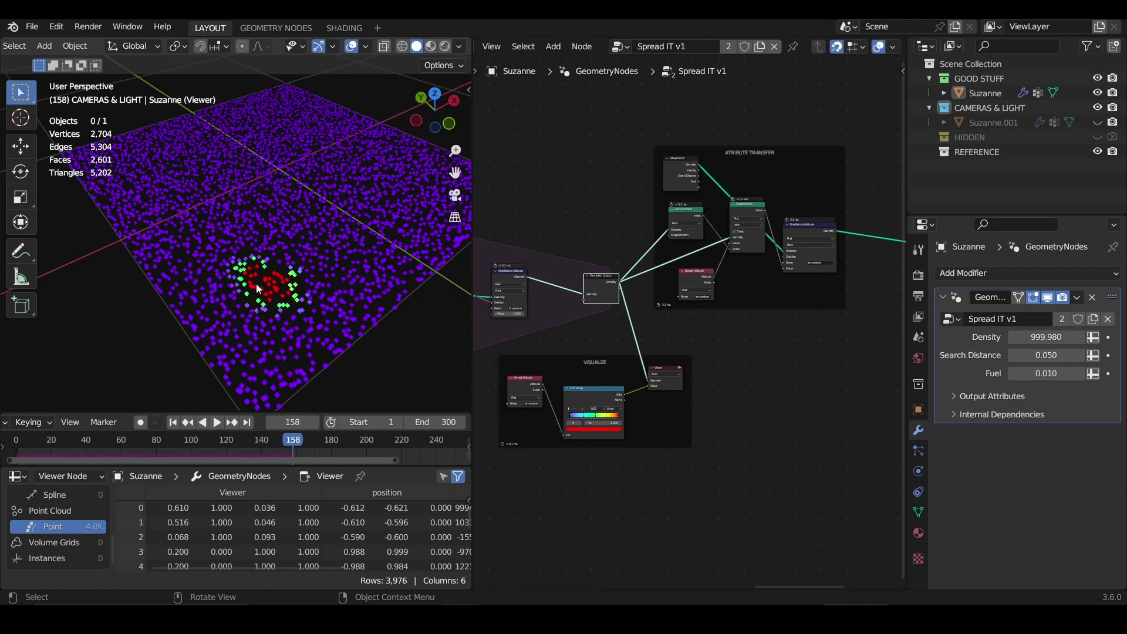
pyautogui.scroll(2, 263, 282)
pyautogui.press('space')
pyautogui.press('space')
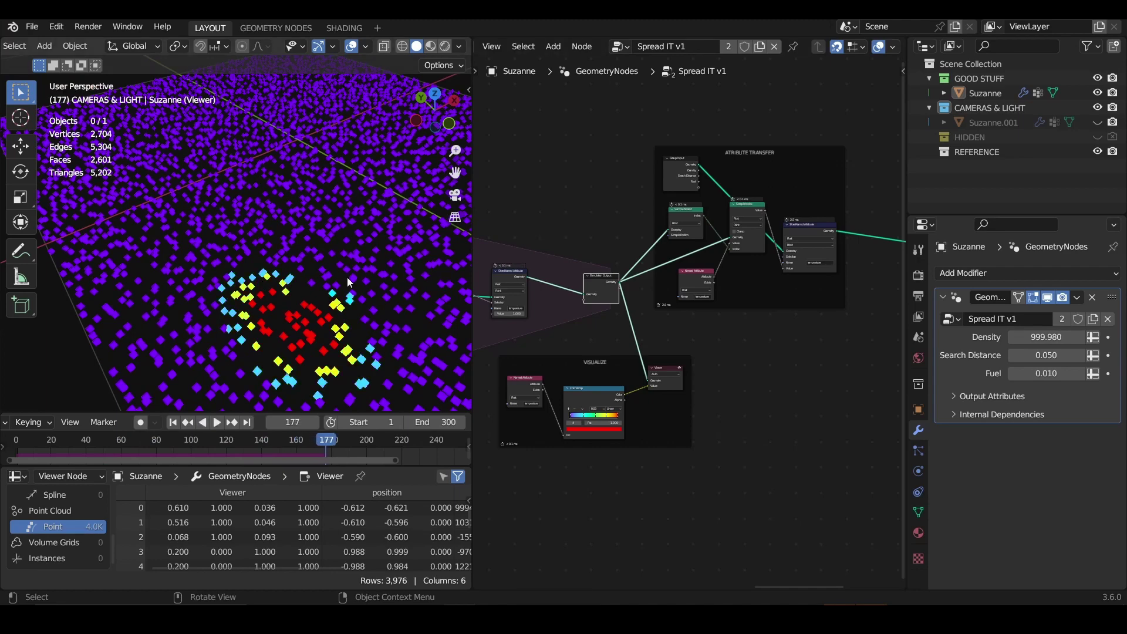
# Step: Preview the Separate Geometry node's Selection output and its Inverted output at the current frame in the Viewer
pyautogui.moveTo(528, 232); pyautogui.dragTo(547, 350, button='middle')
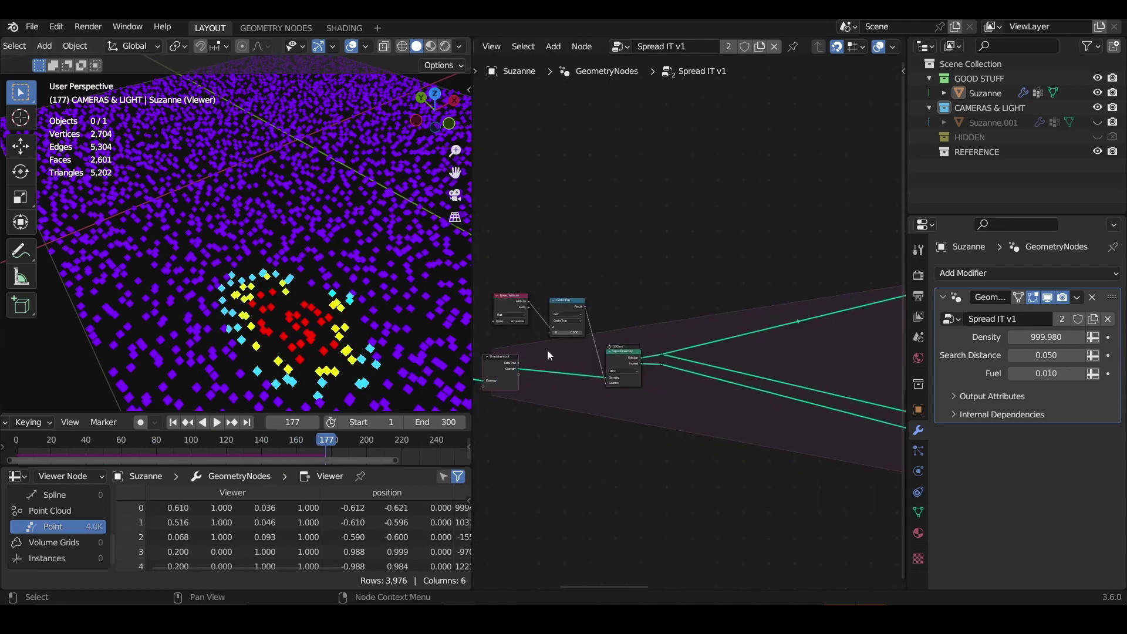
pyautogui.scroll(1, 633, 359)
pyautogui.scroll(4, 625, 362)
pyautogui.keyDown('ctrl'); pyautogui.keyDown('shift'); pyautogui.click(641, 379); pyautogui.keyUp('shift'); pyautogui.keyUp('ctrl')
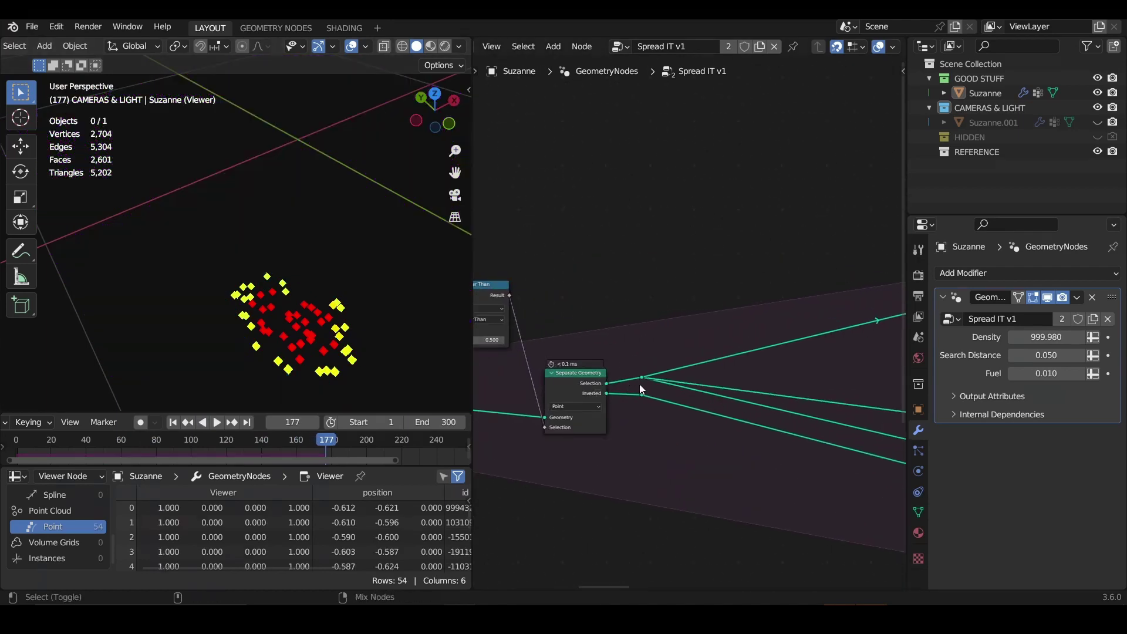
pyautogui.keyDown('ctrl'); pyautogui.keyDown('shift'); pyautogui.click(641, 393); pyautogui.keyUp('shift'); pyautogui.keyUp('ctrl')
pyautogui.moveTo(605, 379); pyautogui.dragTo(889, 289, button='middle')
pyautogui.scroll(-2, 781, 288)
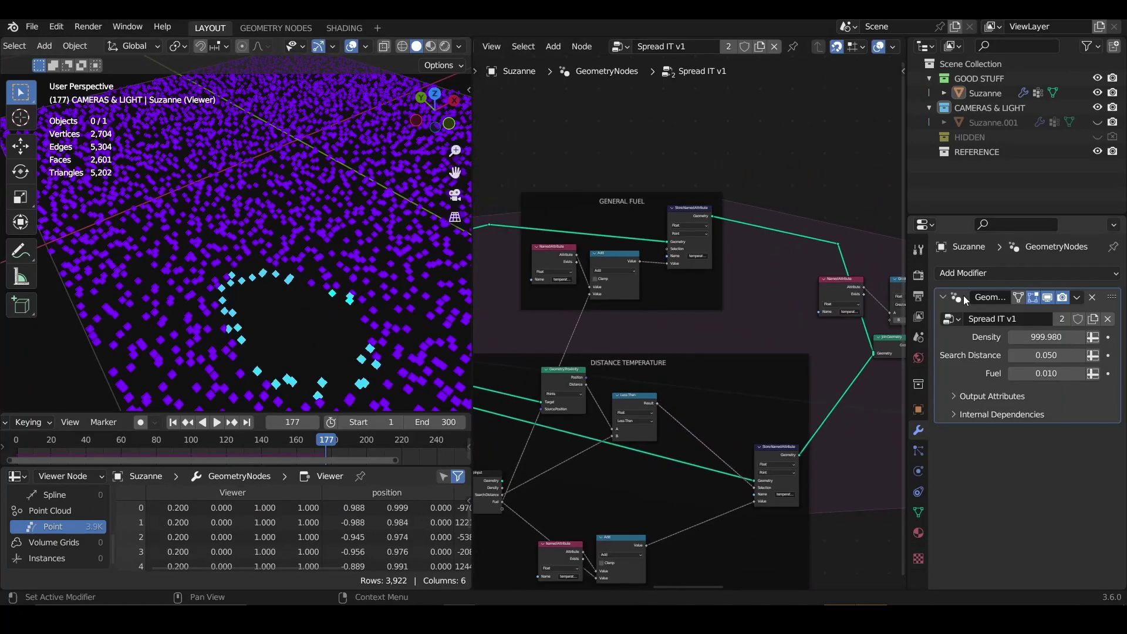
# Step: Preview the Simulation Output node in the Viewer and play the simulation to about frame 297
pyautogui.moveTo(769, 273); pyautogui.dragTo(838, 304, button='middle')
pyautogui.moveTo(766, 336); pyautogui.dragTo(592, 319, button='middle')
pyautogui.scroll(1, 689, 340)
pyautogui.keyDown('ctrl'); pyautogui.keyDown('shift'); pyautogui.click(693, 346); pyautogui.keyUp('shift'); pyautogui.keyUp('ctrl')
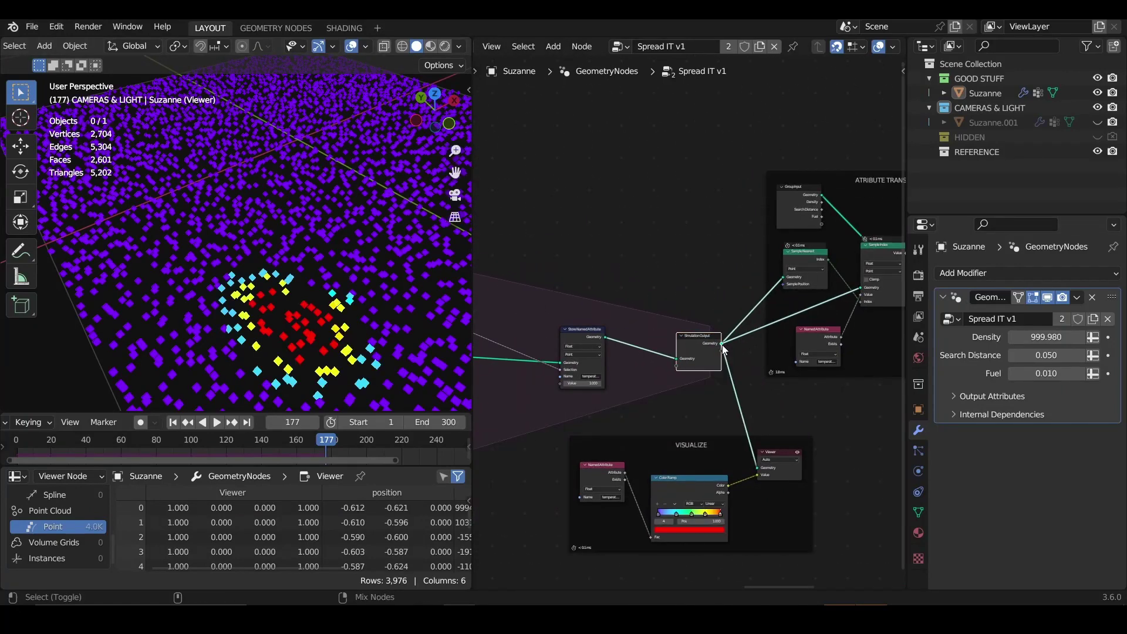
pyautogui.press('space')
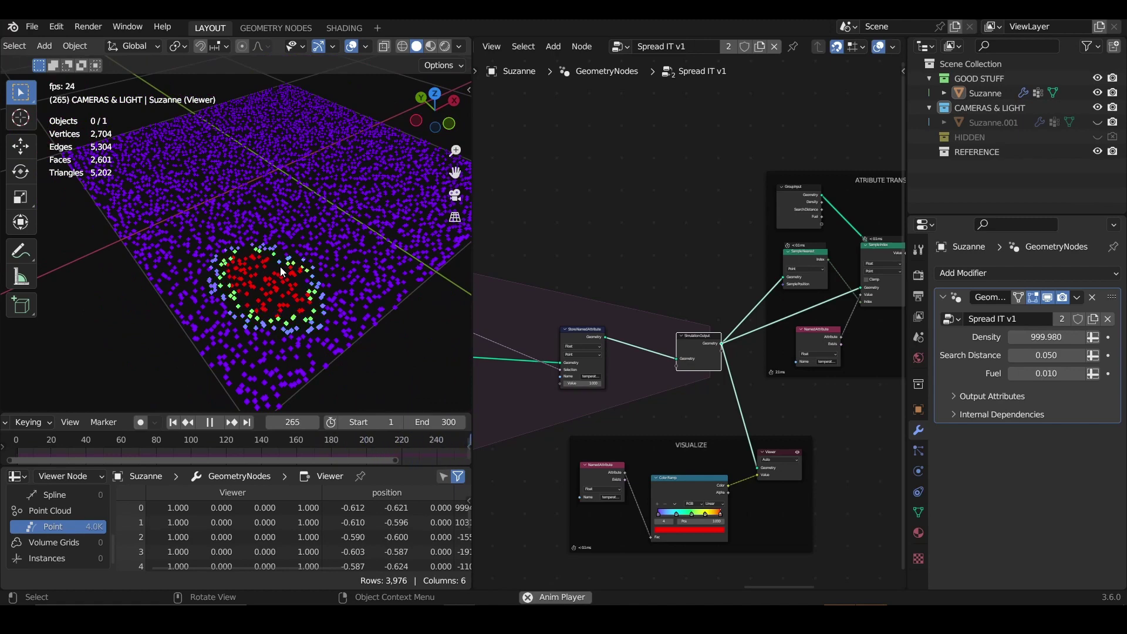
pyautogui.press('space')
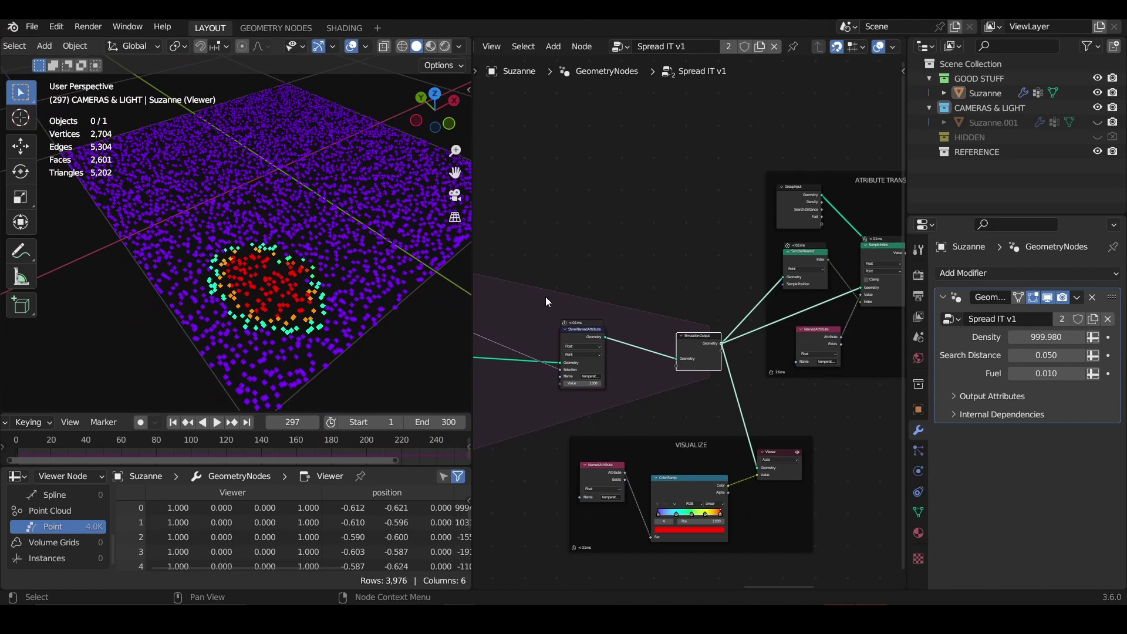
# Step: Set the modifier's Fuel value to 0.1
pyautogui.moveTo(545, 297); pyautogui.dragTo(755, 358, button='middle')
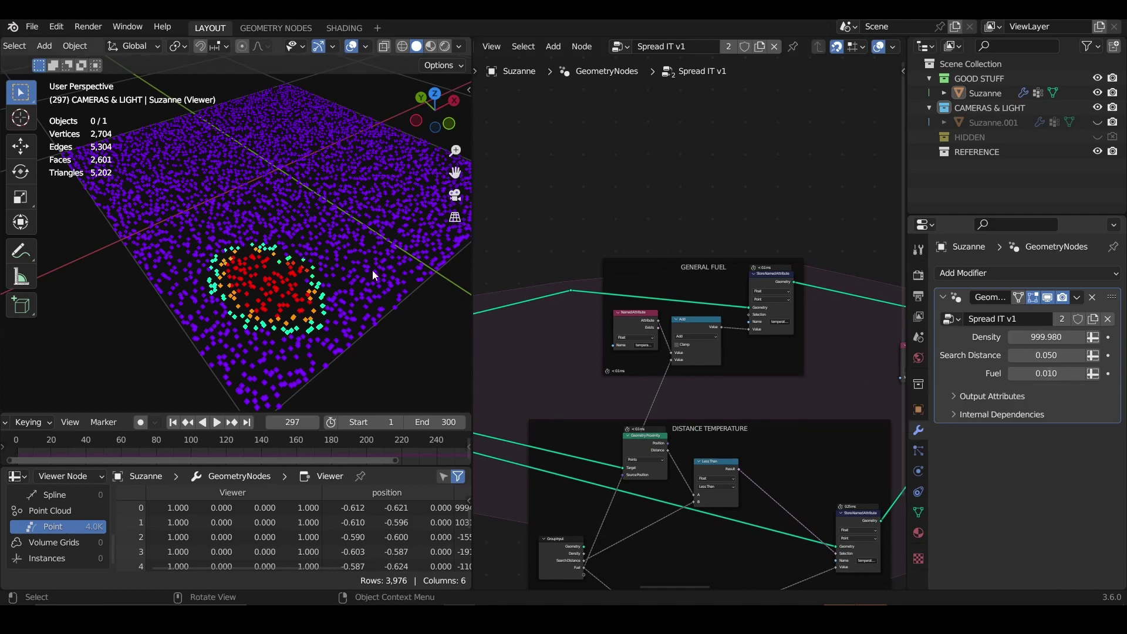
pyautogui.moveTo(483, 262); pyautogui.dragTo(886, 254, button='middle')
pyautogui.moveTo(517, 340); pyautogui.dragTo(662, 330, button='middle')
pyautogui.scroll(3, 607, 330)
pyautogui.scroll(2, 646, 381)
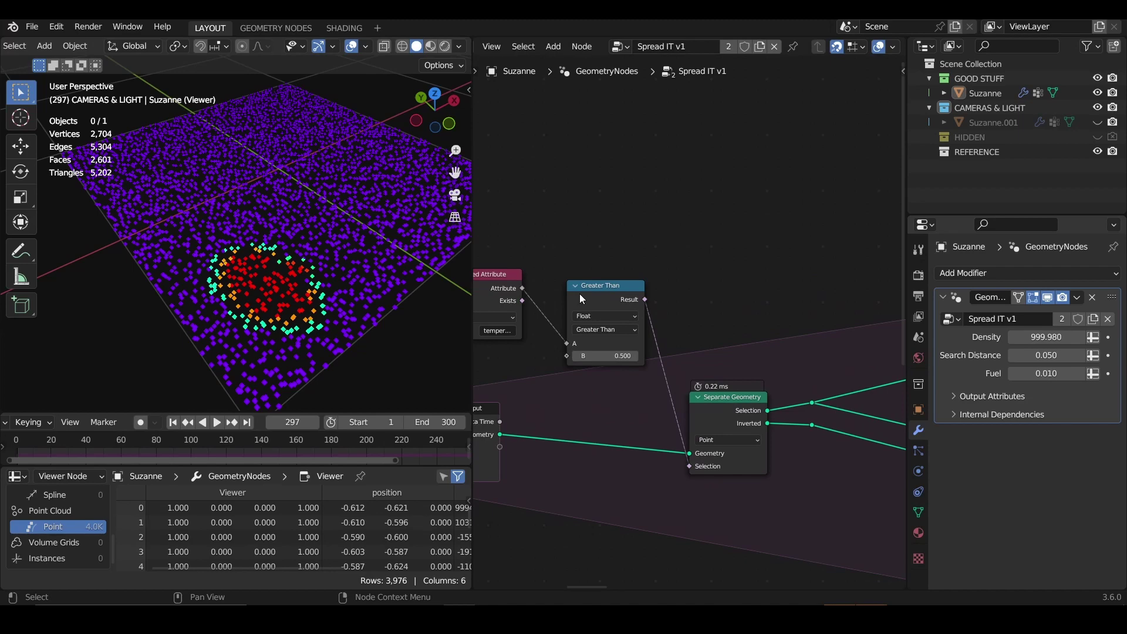
pyautogui.click(1067, 377)
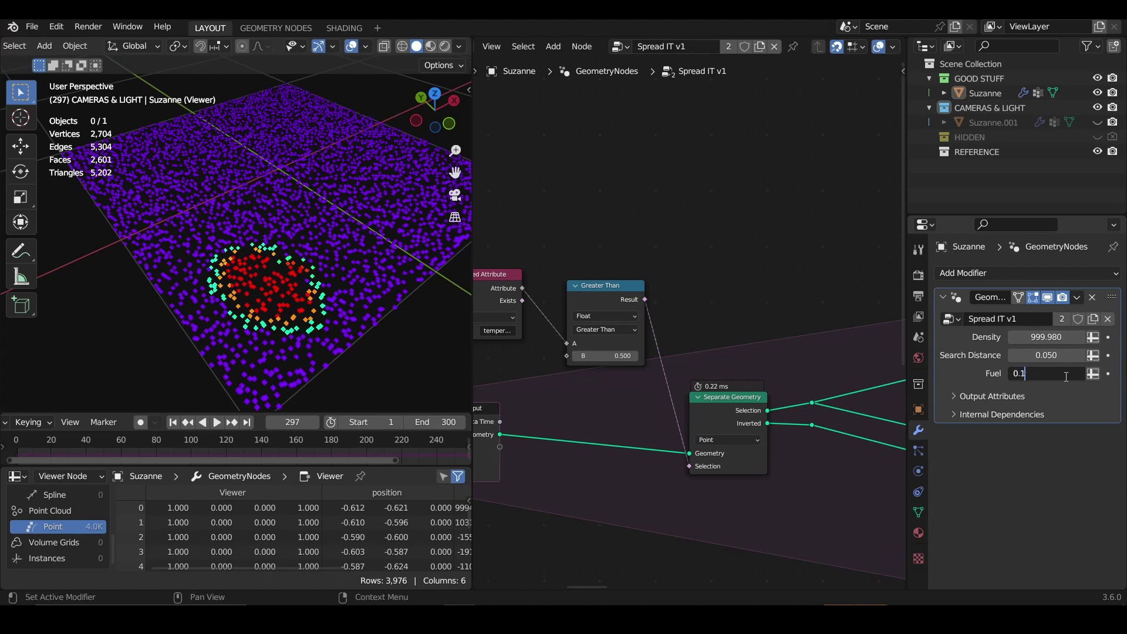
pyautogui.write('0.1')
pyautogui.press('Return')
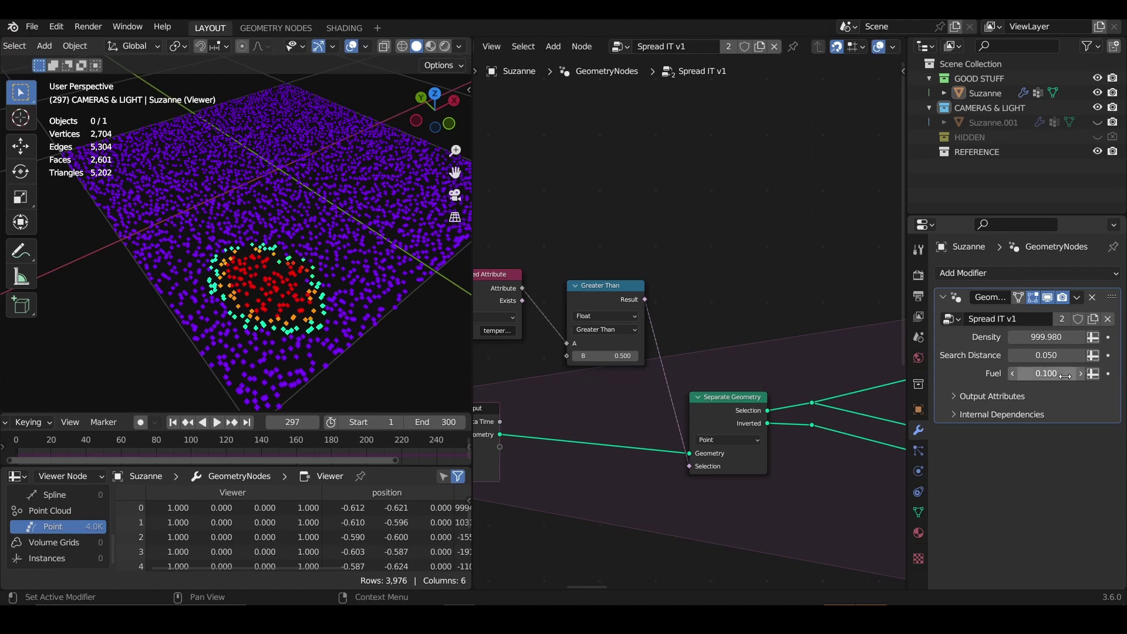
# Step: Replay the simulation from the first frame to check the spread speed
pyautogui.click(172, 424)
pyautogui.press('space')
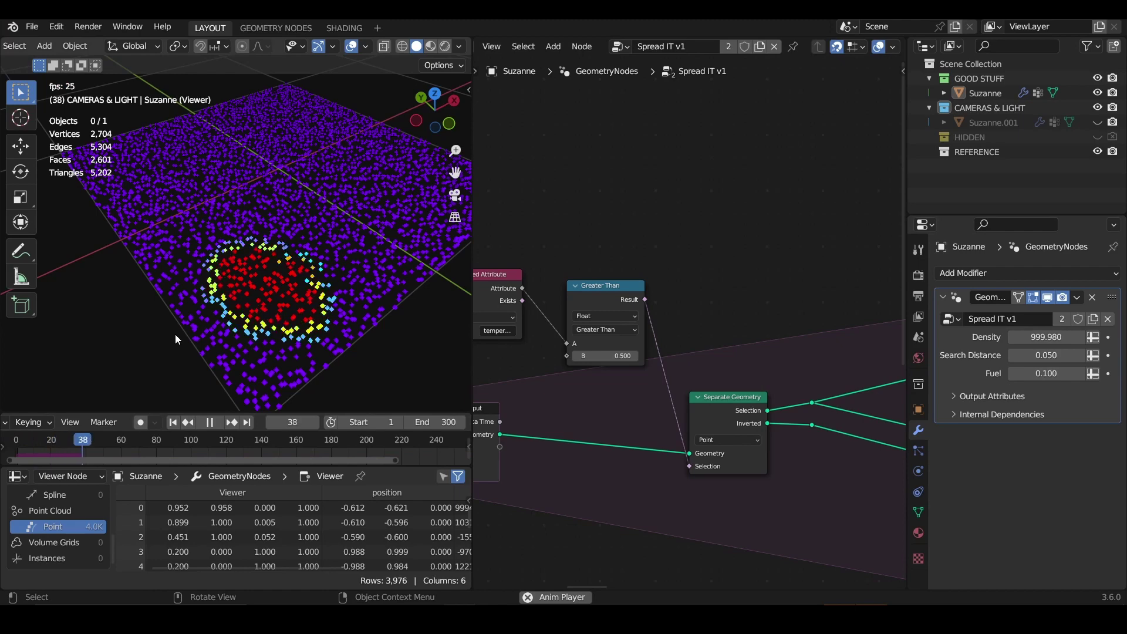
pyautogui.press('space')
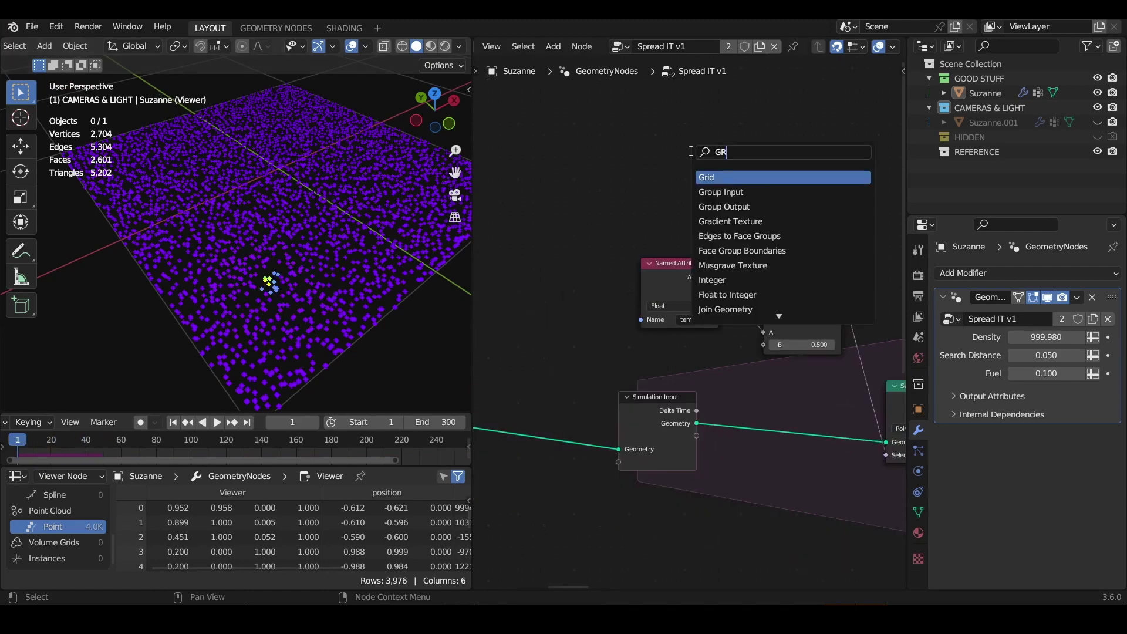
# Step: Add a Group Input node above the temperature Named Attribute and connect its empty socket to the Greater Than node's B input
pyautogui.write('ID')
pyautogui.press('BackSpace')
pyautogui.press('BackSpace')
pyautogui.press('Down')
pyautogui.press('Return')
pyautogui.click(710, 165)
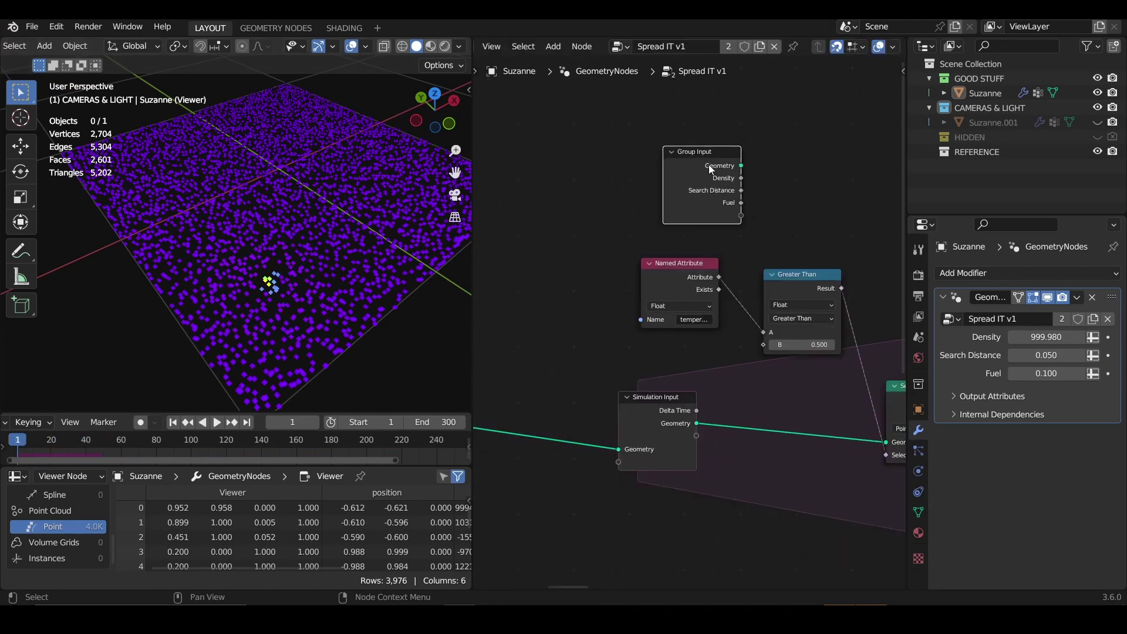
pyautogui.moveTo(742, 215); pyautogui.dragTo(785, 284)
pyautogui.moveTo(775, 347); pyautogui.dragTo(775, 346)
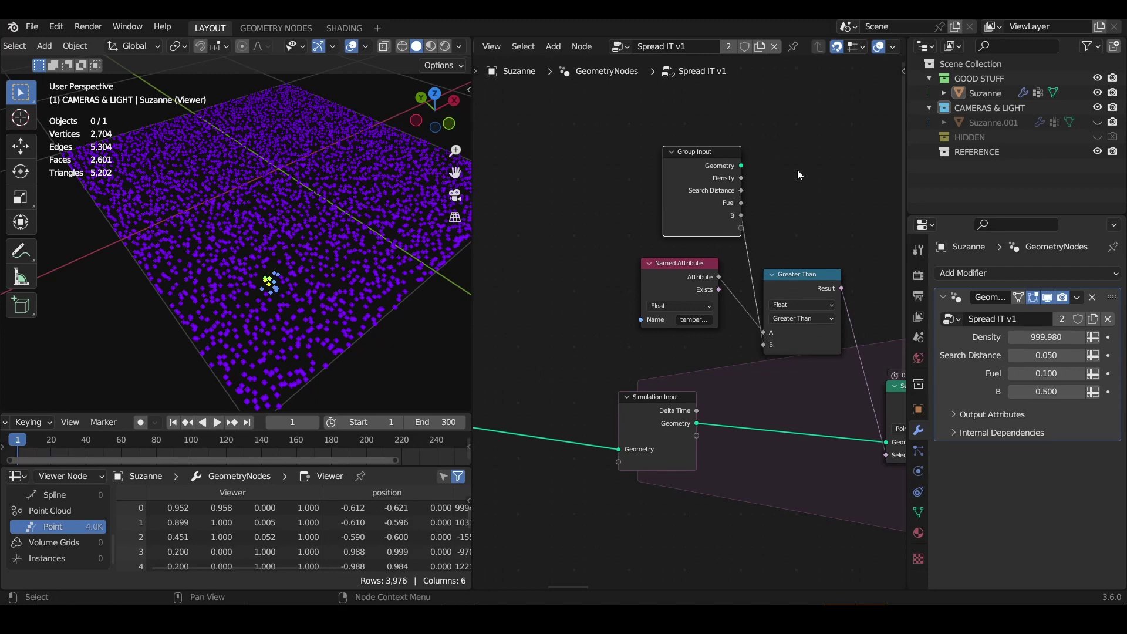
# Step: Rename the new group input B as "Limit temperature"
pyautogui.moveTo(798, 171); pyautogui.dragTo(752, 179, button='middle')
pyautogui.press('n')
pyautogui.doubleClick(810, 150)
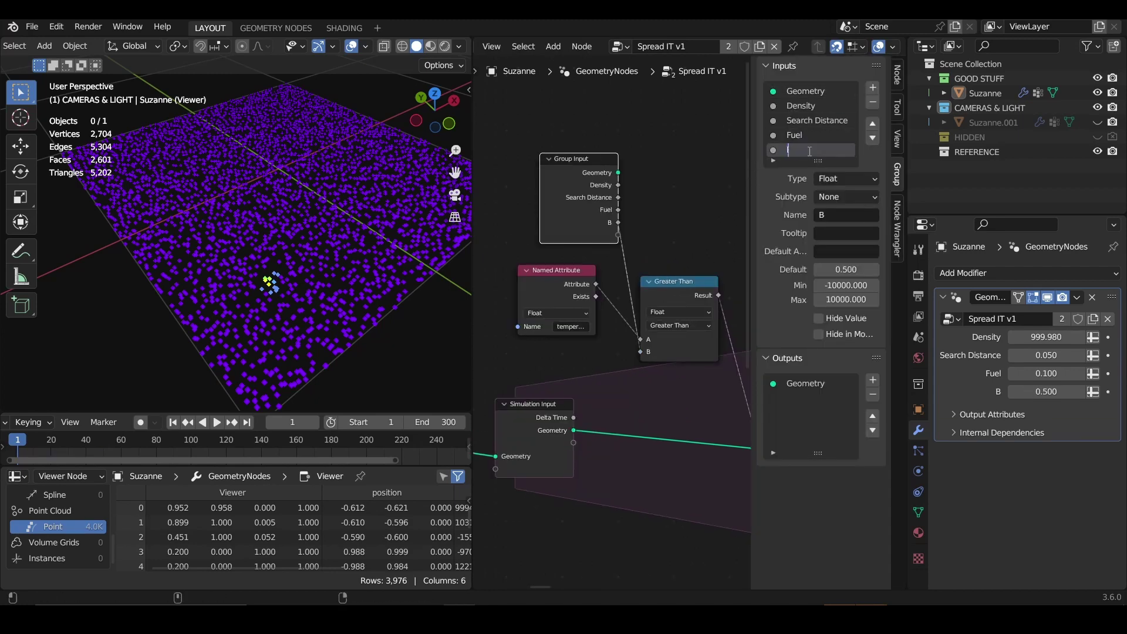
pyautogui.write('L')
pyautogui.press('capslock')
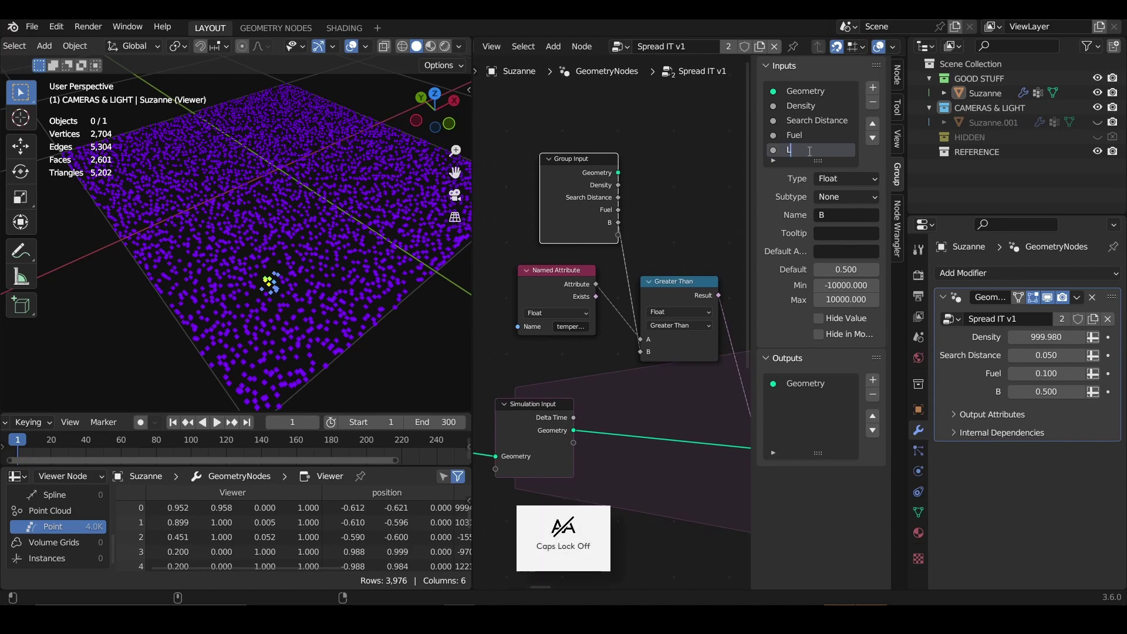
pyautogui.write('imit temperature')
pyautogui.press('Return')
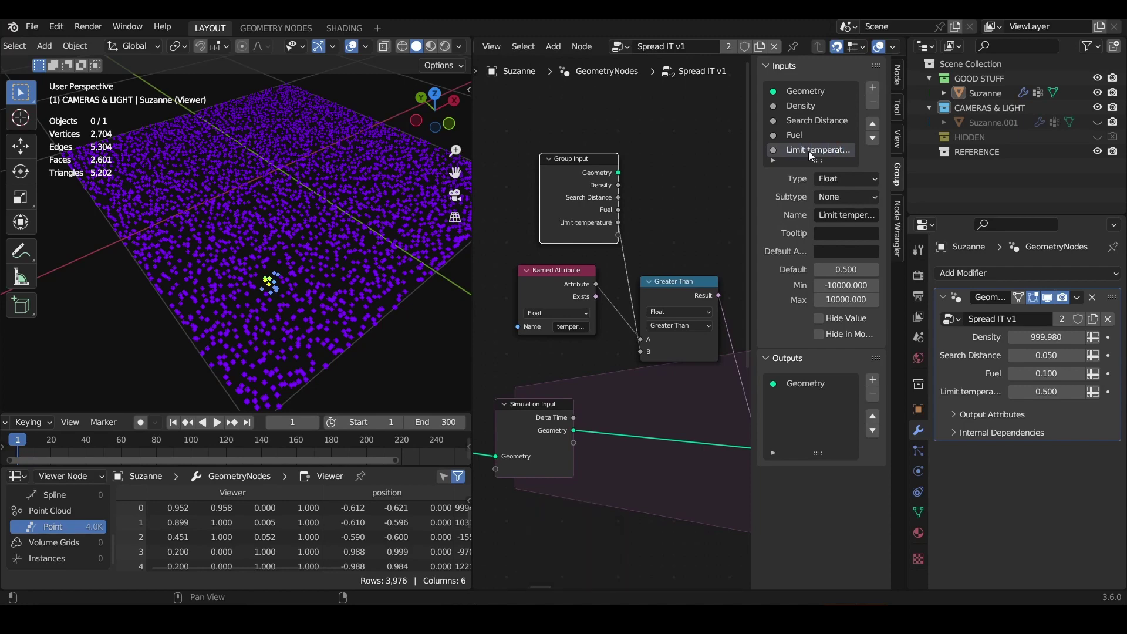
# Step: Set the default and minimum values of the Limit temperature group input to 0
pyautogui.click(854, 285)
pyautogui.press('Return')
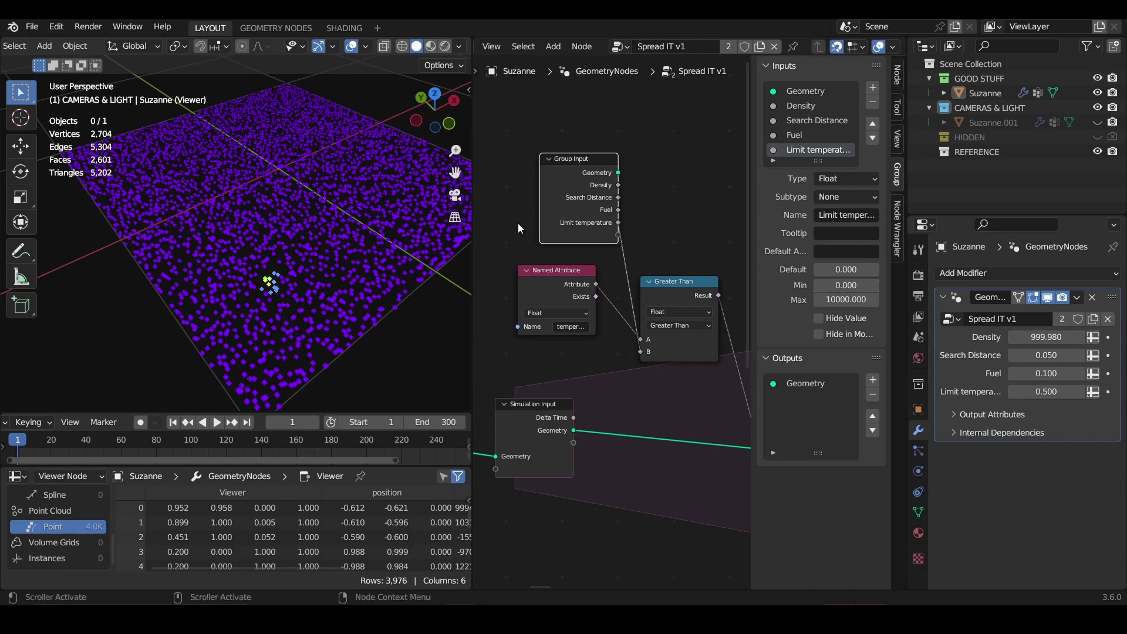
pyautogui.click(518, 223)
pyautogui.scroll(-2, 669, 229)
pyautogui.press('n')
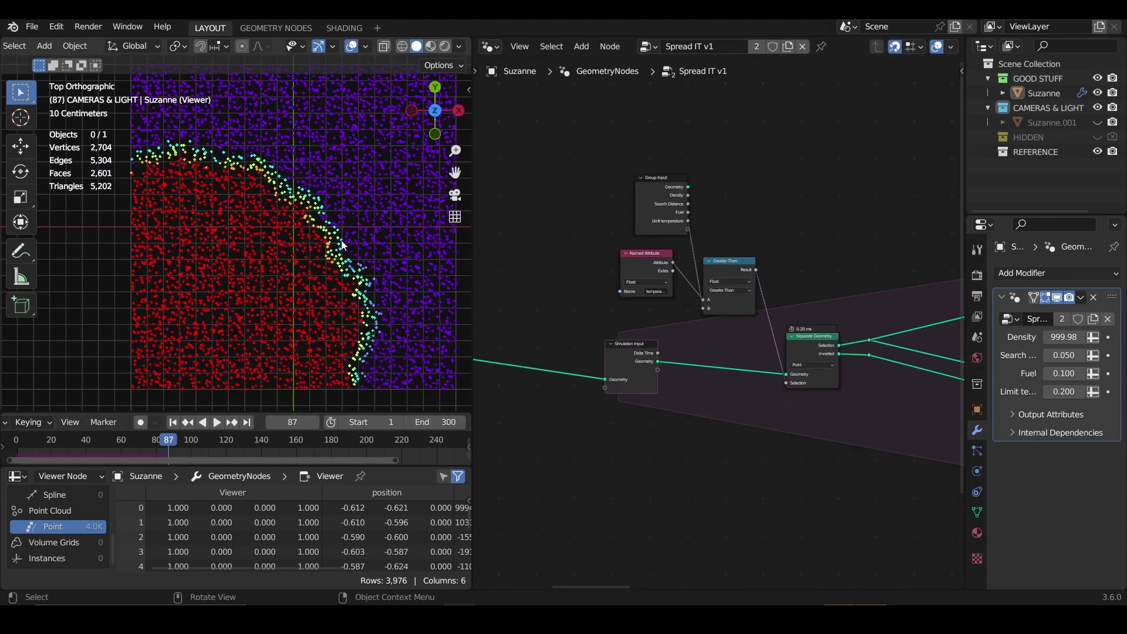
# Step: Play the simulation on to about frame 129 and examine the shape of the spread front from the top view
pyautogui.moveTo(276, 251); pyautogui.dragTo(273, 294, button='middle')
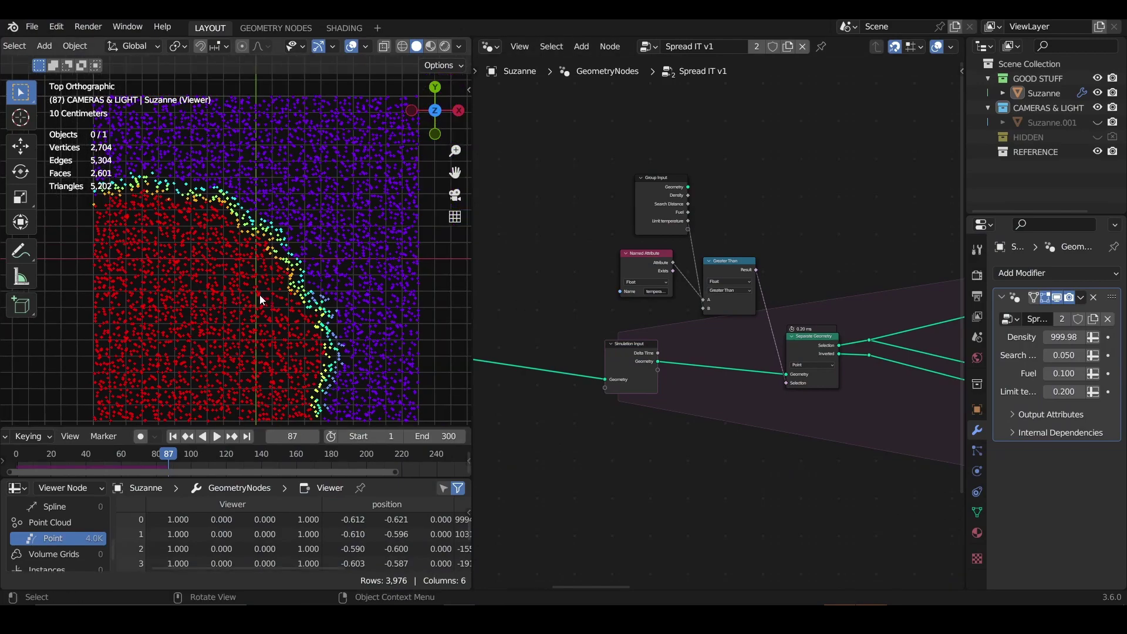
pyautogui.scroll(-2, 262, 301)
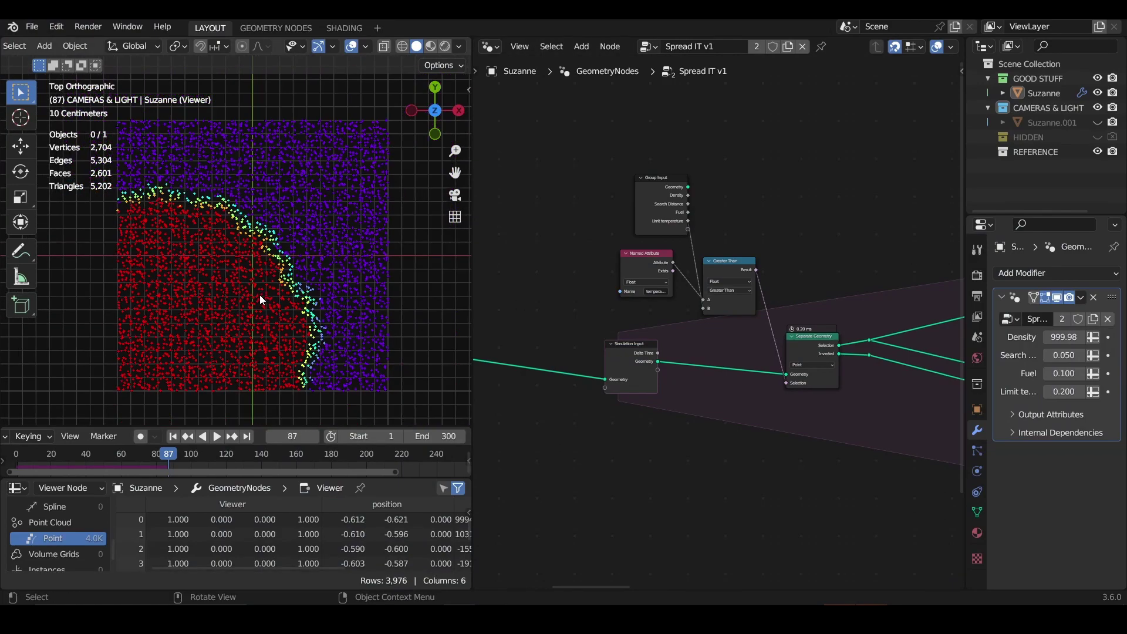
pyautogui.moveTo(252, 291); pyautogui.dragTo(287, 234, button='middle')
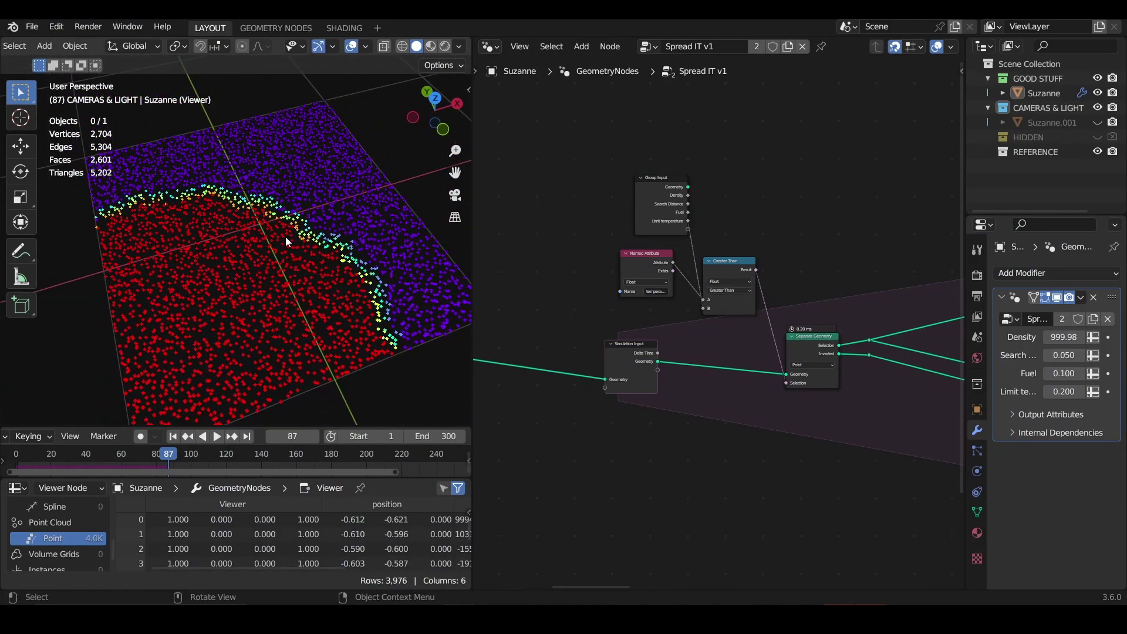
pyautogui.press('KP_7')
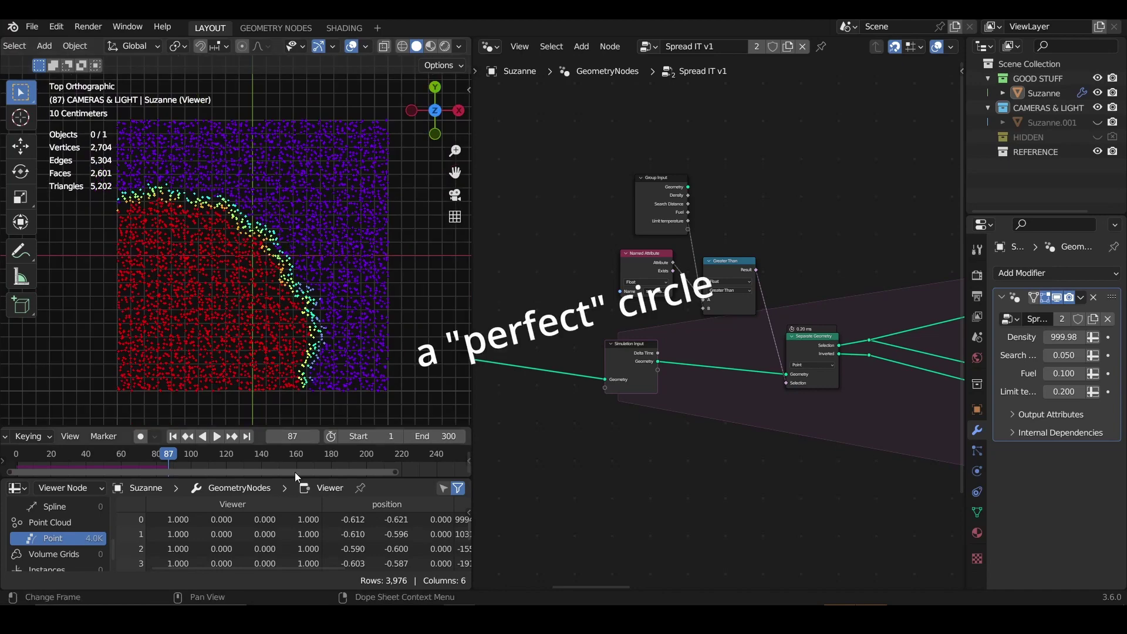
pyautogui.click(217, 438)
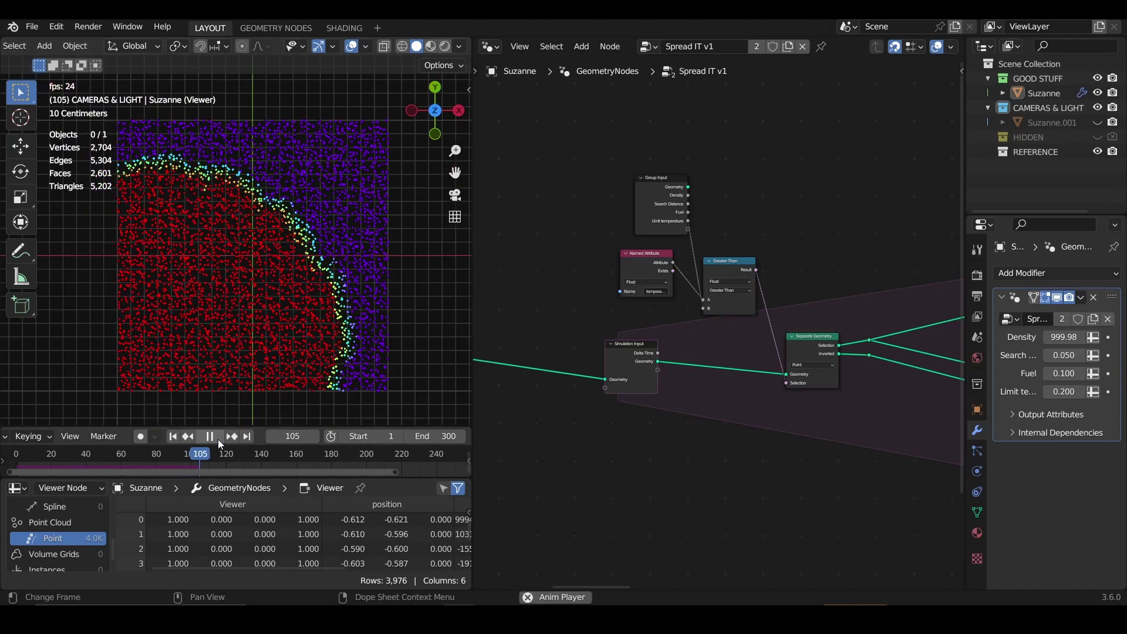
pyautogui.click(217, 439)
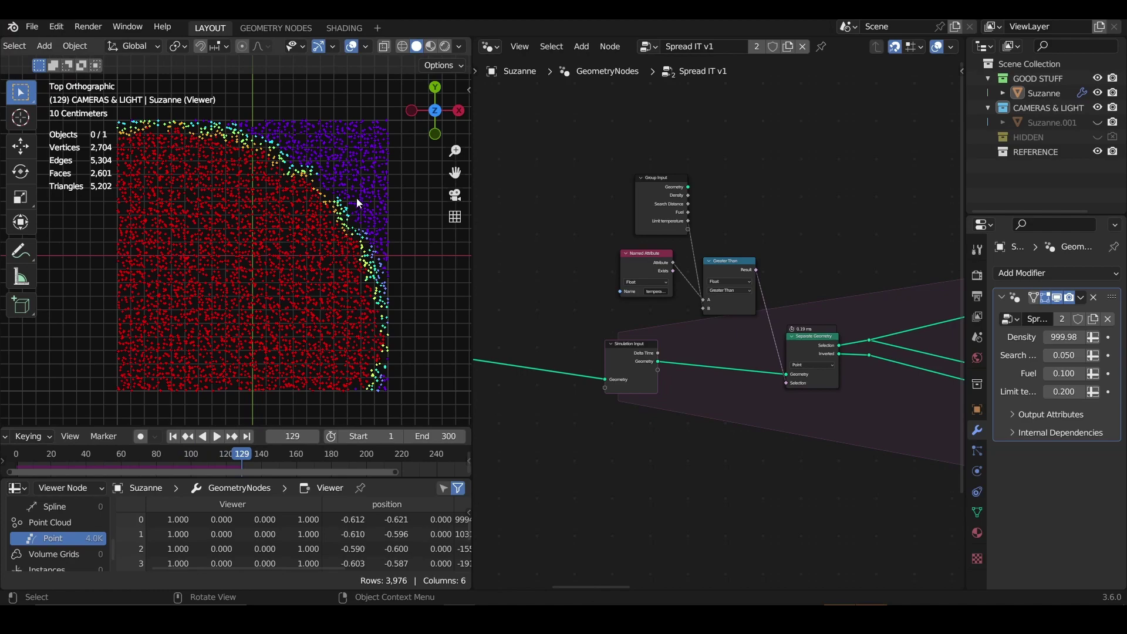
pyautogui.scroll(3, 359, 203)
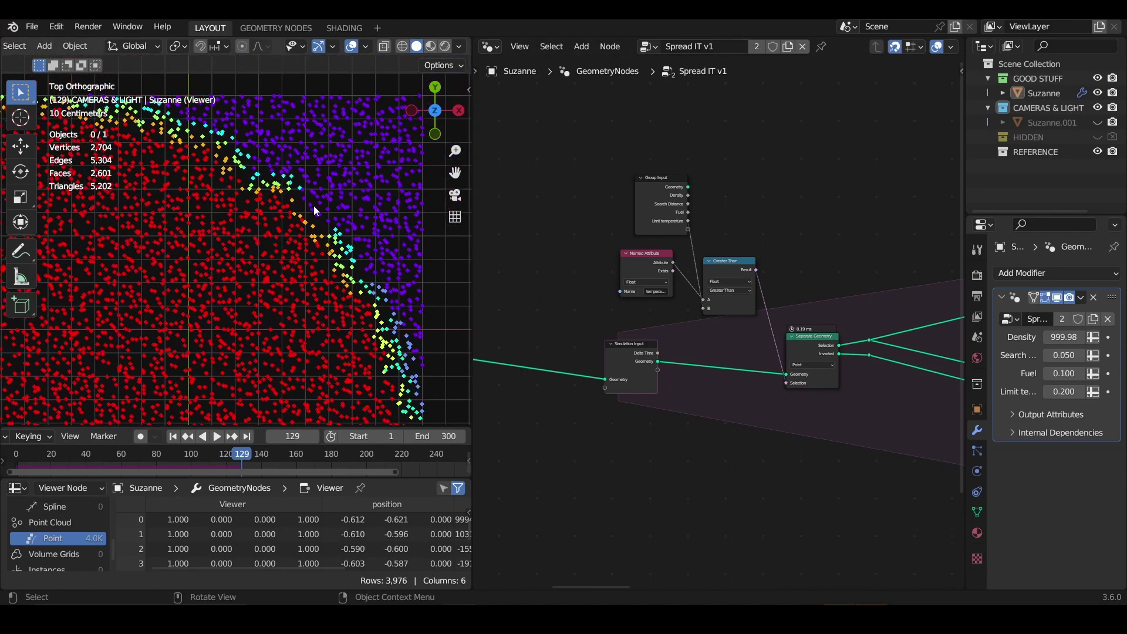
pyautogui.scroll(-2, 283, 300)
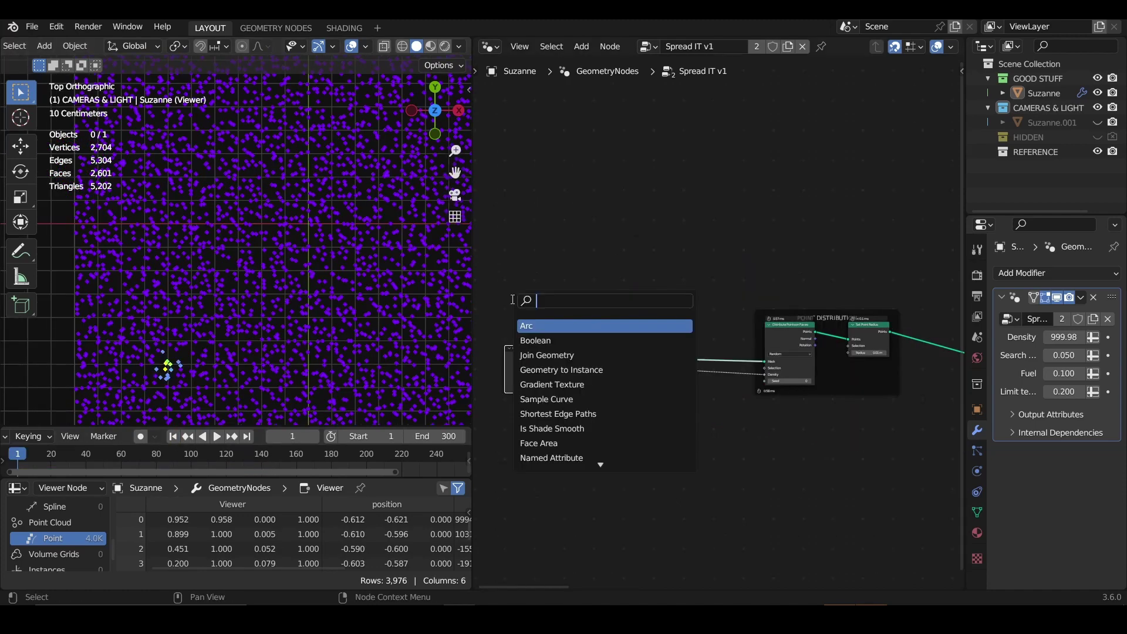
# Step: Insert a Store Named Attribute node between the Group Input geometry and the Distribute Points on Faces node, spacing the nodes apart
pyautogui.write('store')
pyautogui.press('Return')
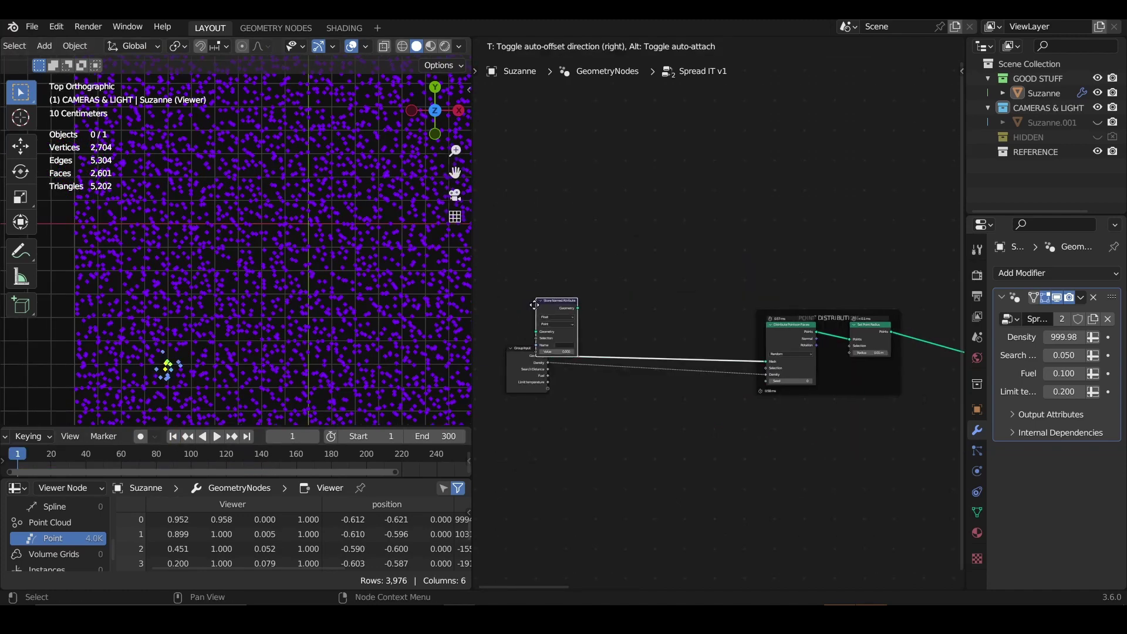
pyautogui.click(588, 335)
pyautogui.scroll(3, 718, 325)
pyautogui.moveTo(586, 334); pyautogui.dragTo(645, 299)
pyautogui.moveTo(587, 318); pyautogui.dragTo(660, 317, button='middle')
pyautogui.moveTo(558, 356); pyautogui.dragTo(497, 363)
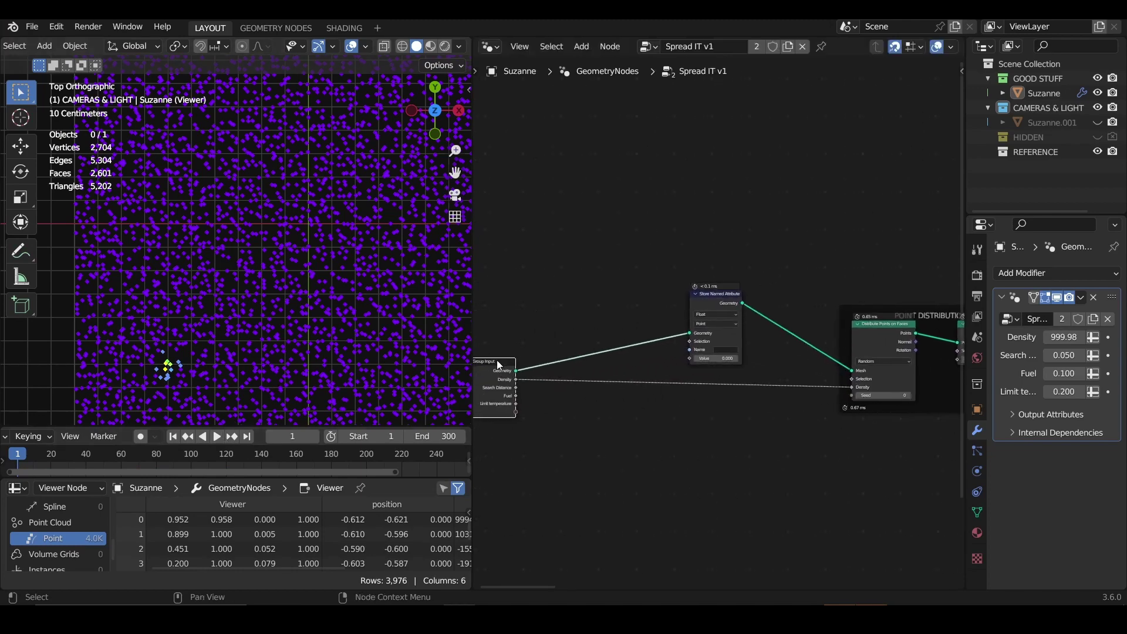
# Step: Name the attribute of the new Store Named Attribute node "noise_temp"
pyautogui.hotkey('shift', 'a')
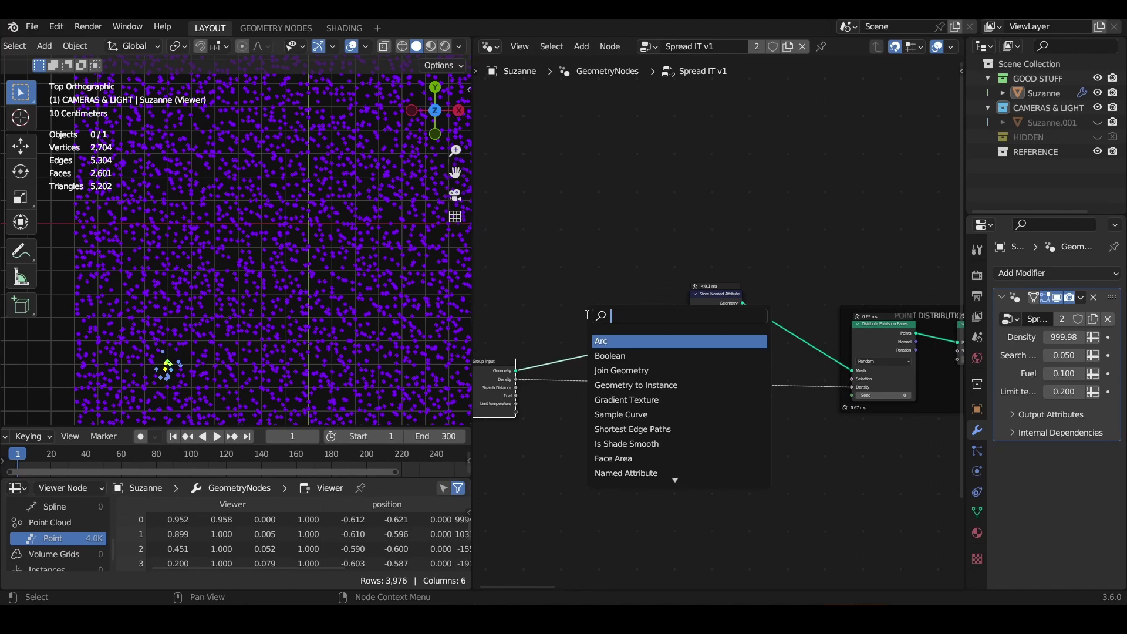
pyautogui.press('Escape')
pyautogui.click(730, 350)
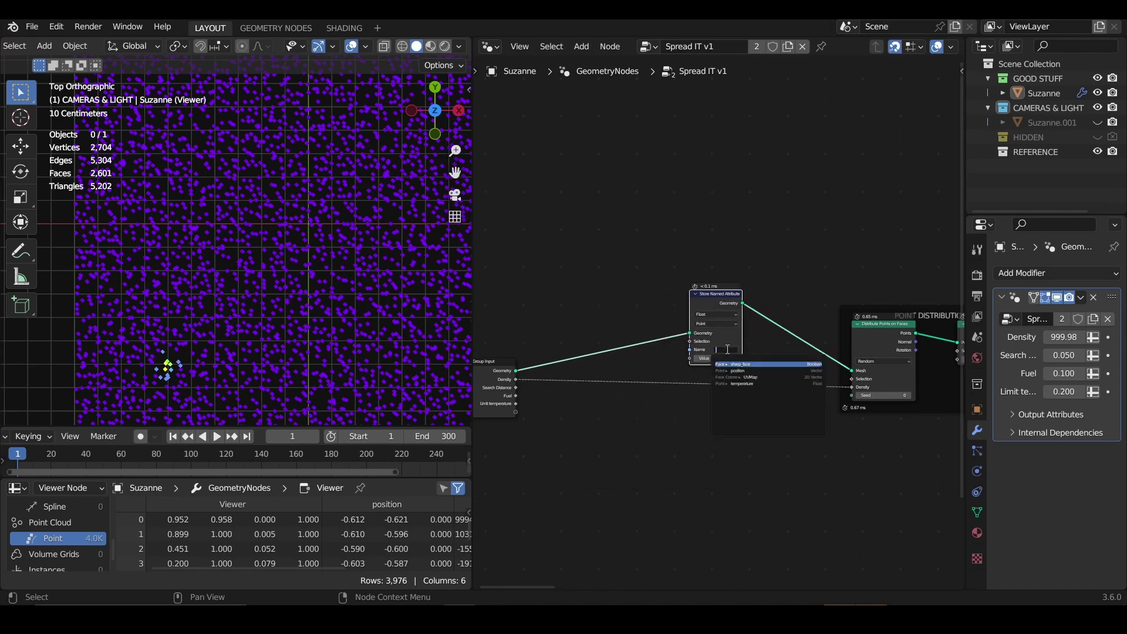
pyautogui.write('noise')
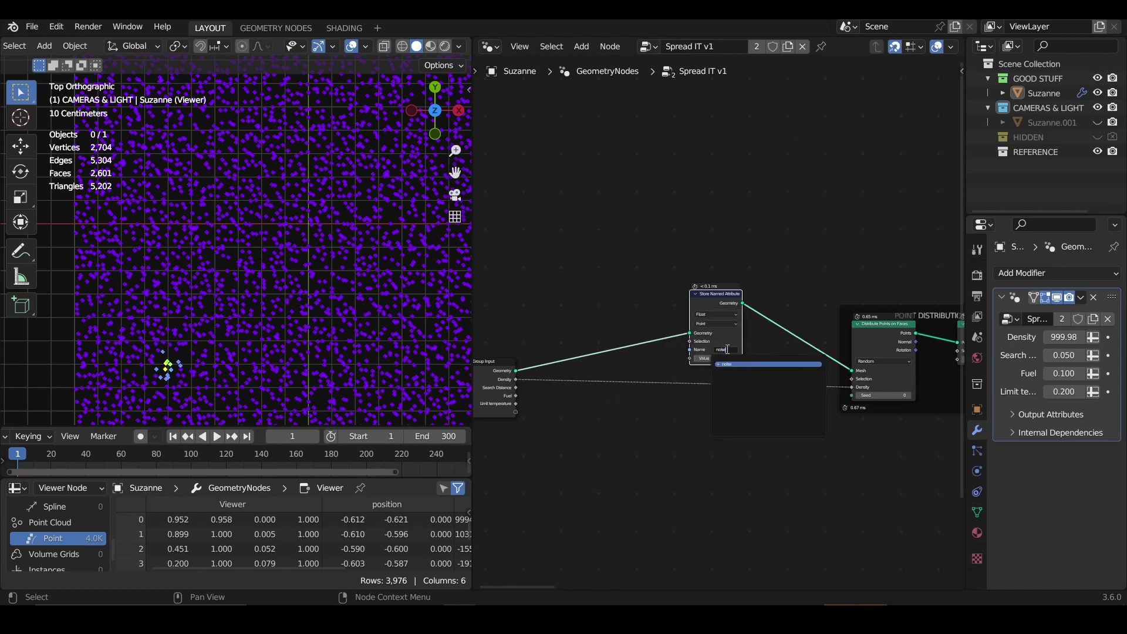
pyautogui.write('_temp')
pyautogui.press('Return')
# Step: Add a Noise Texture node and link its Fac output to the Value of the noise_temp Store Named Attribute node
pyautogui.scroll(2, 624, 391)
pyautogui.hotkey('shift', 'a')
pyautogui.write('noise')
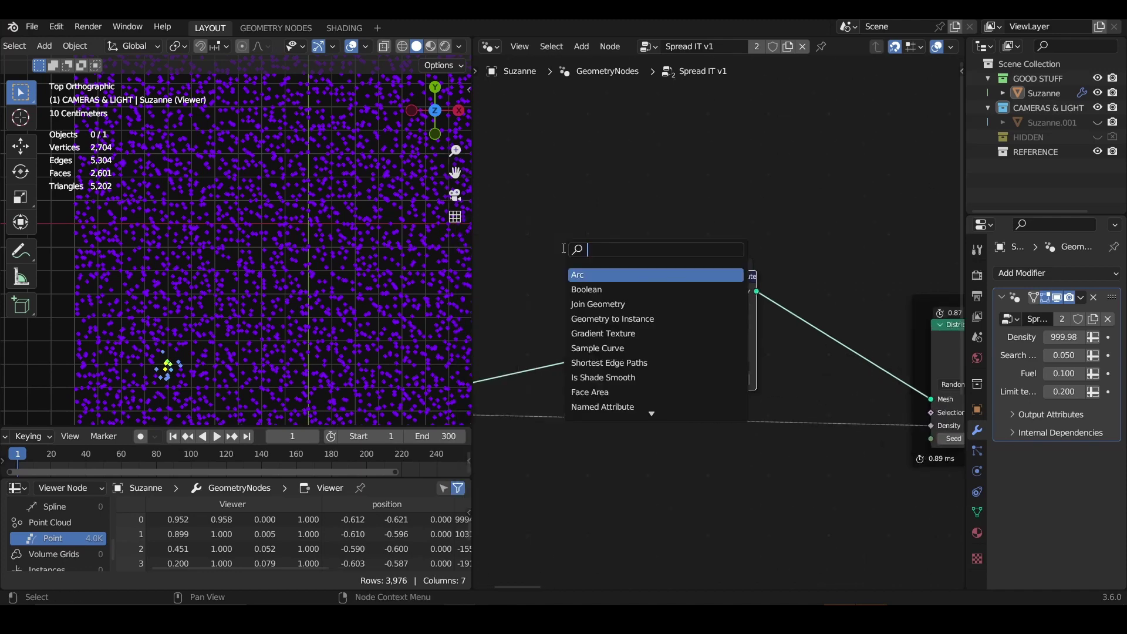
pyautogui.press('Return')
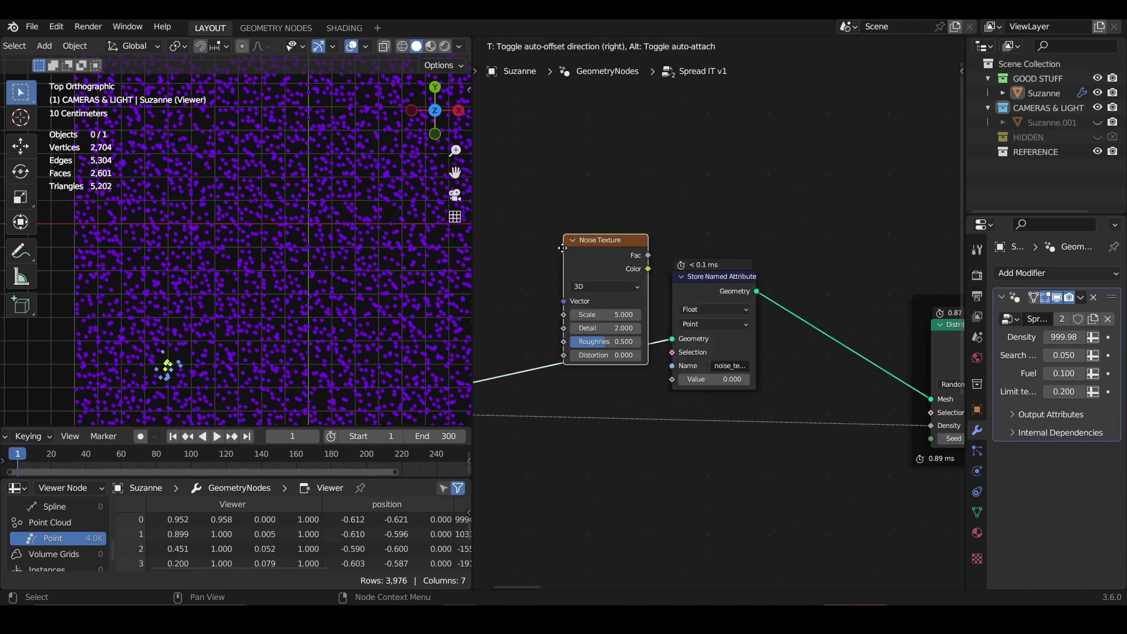
pyautogui.click(508, 214)
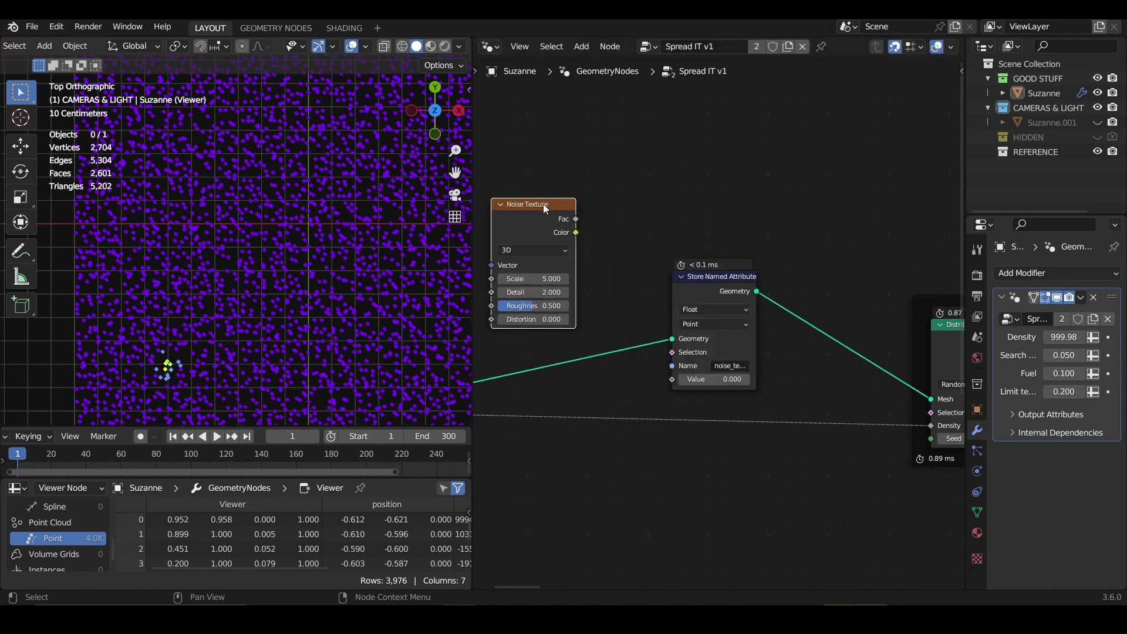
pyautogui.moveTo(582, 202); pyautogui.dragTo(697, 220, button='middle')
pyautogui.moveTo(748, 301); pyautogui.dragTo(693, 301)
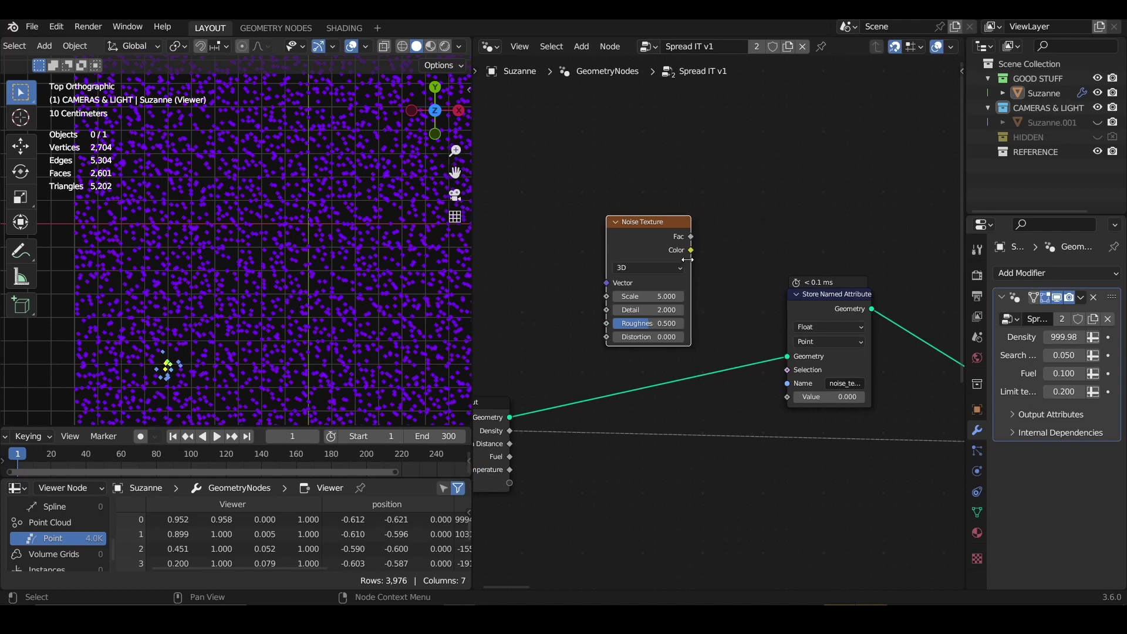
pyautogui.moveTo(691, 236); pyautogui.dragTo(789, 397)
# Step: Add a Position node and link it to the Vector input of the Noise Texture
pyautogui.click(587, 240)
pyautogui.press('q')
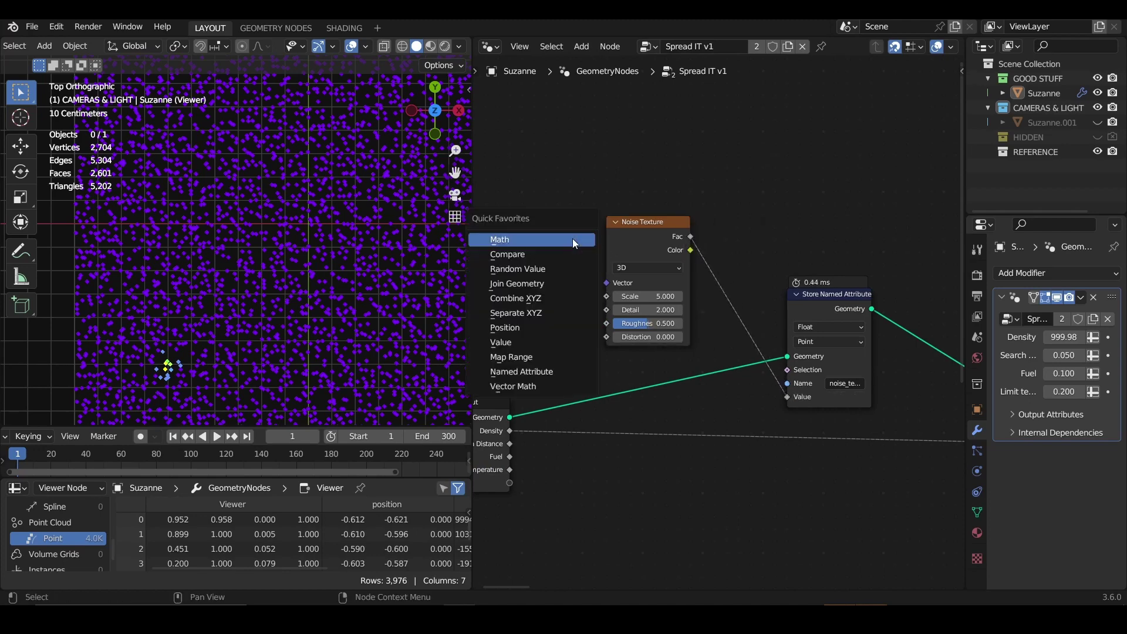
pyautogui.press('q')
pyautogui.press('q')
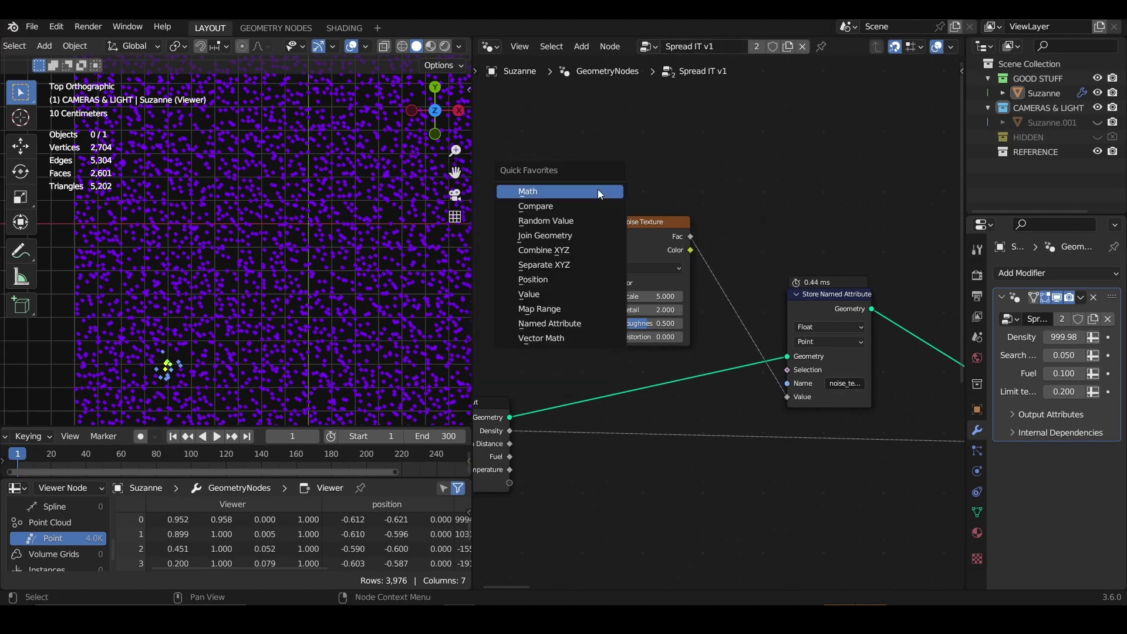
pyautogui.click(533, 280)
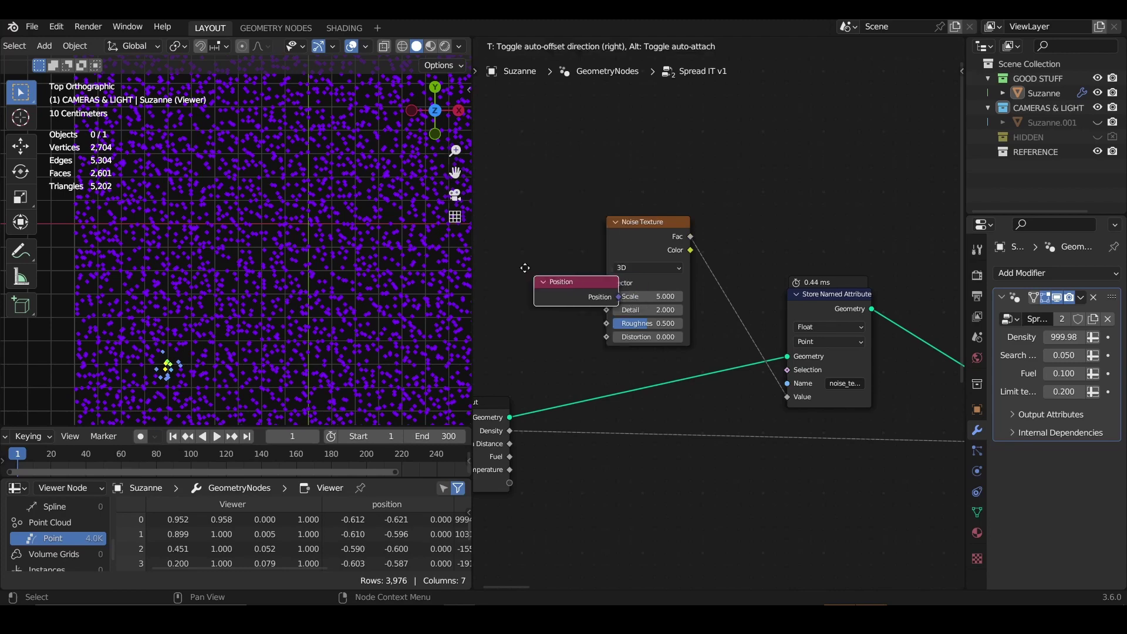
pyautogui.click(573, 287)
pyautogui.moveTo(571, 285); pyautogui.dragTo(608, 283)
# Step: Add the Store Named Attribute node to Quick Favorites and check the favorites list
pyautogui.press('q')
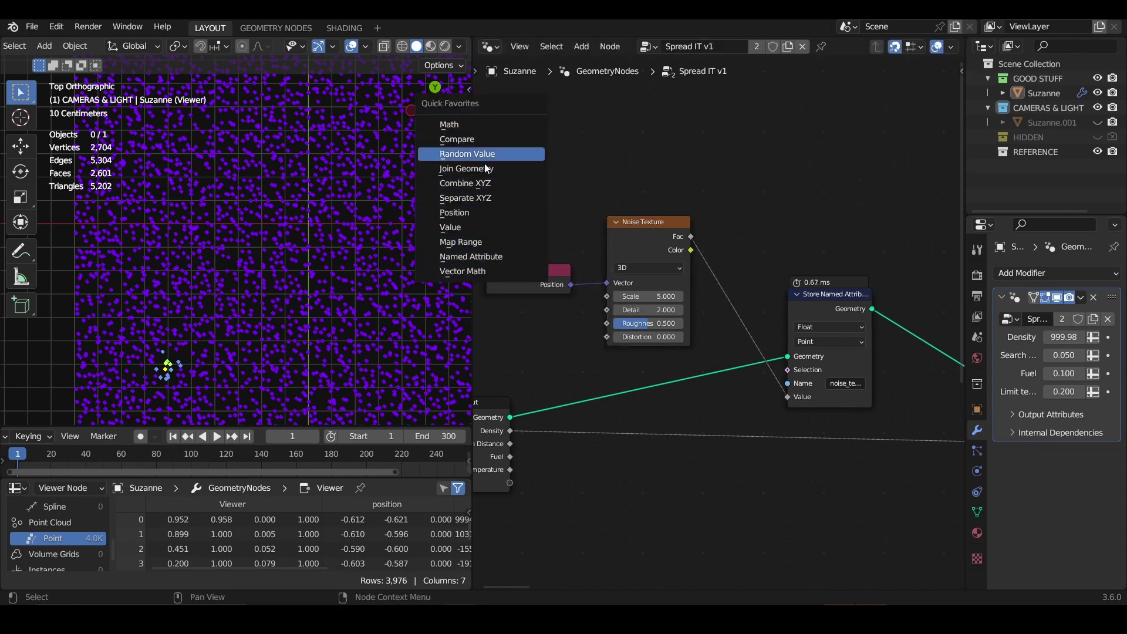
pyautogui.press('Escape')
pyautogui.press('q')
pyautogui.press('Escape')
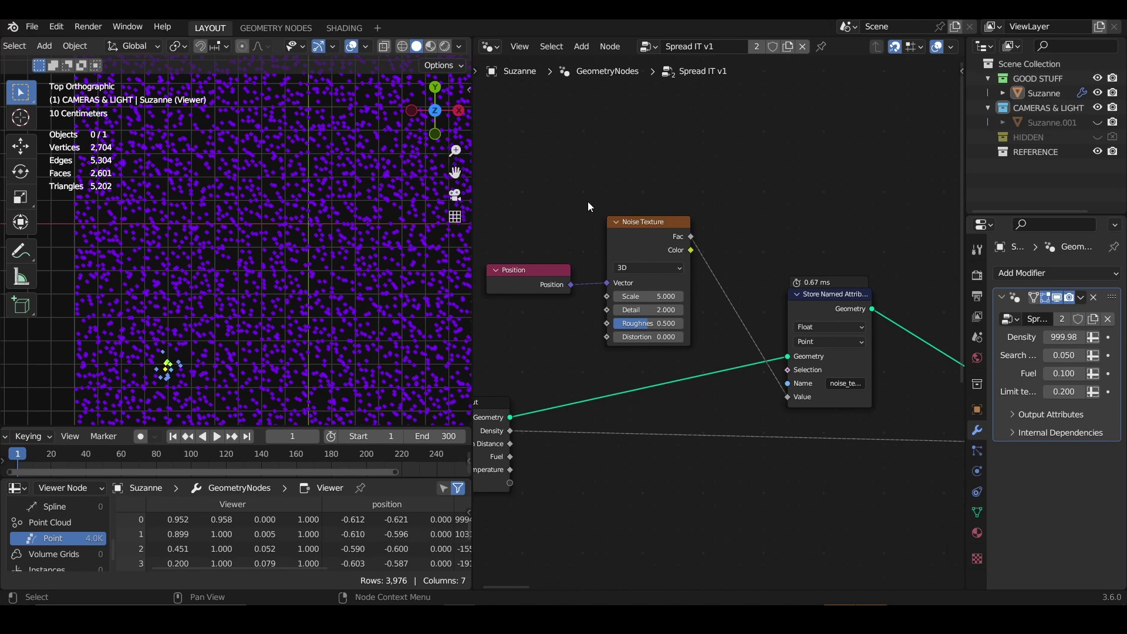
pyautogui.press('F3')
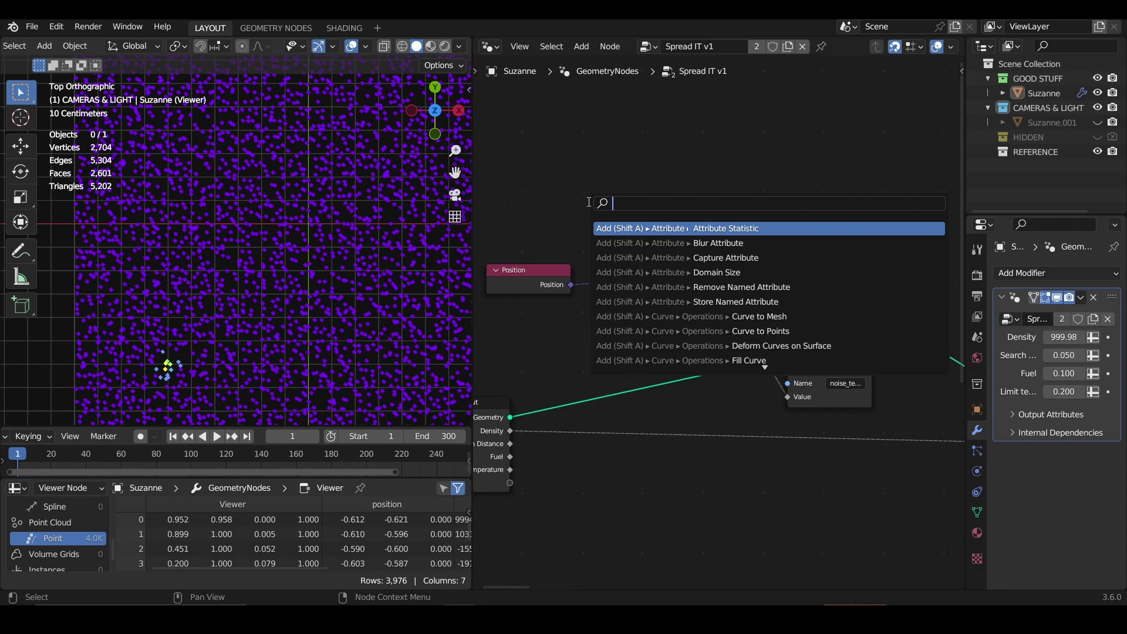
pyautogui.write('store')
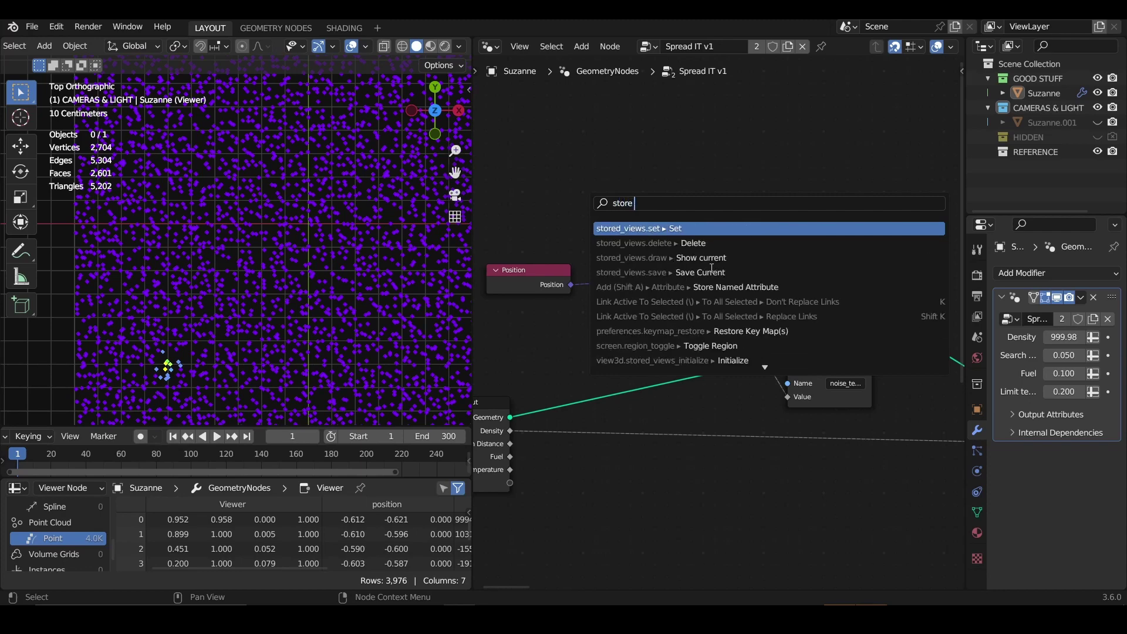
pyautogui.write(' named')
pyautogui.rightClick(673, 229)
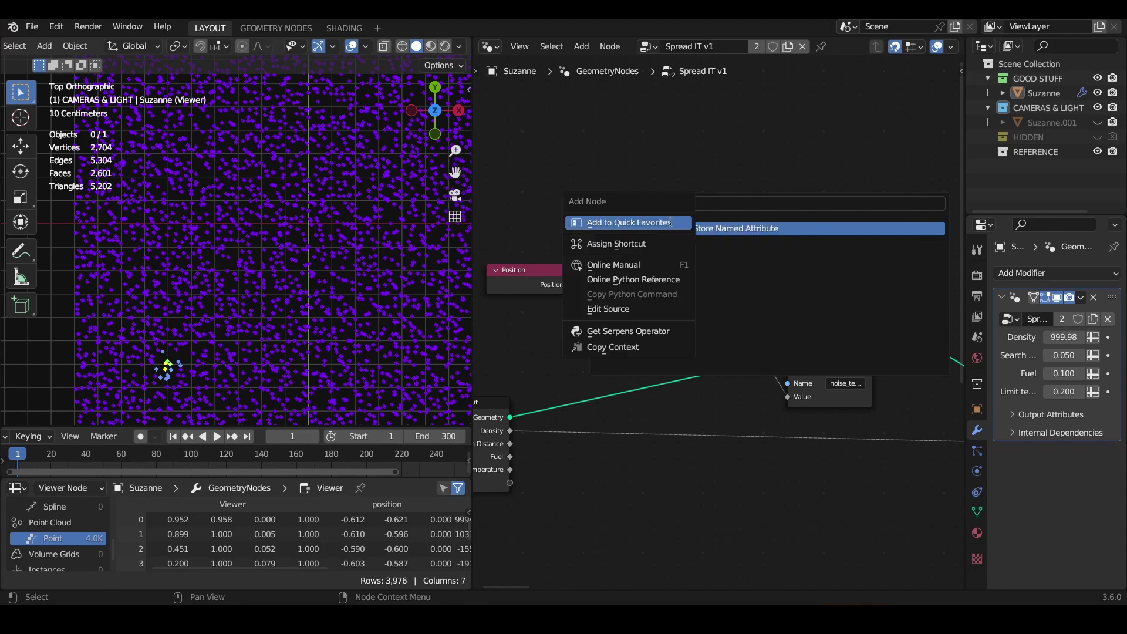
pyautogui.click(670, 222)
pyautogui.press('Escape')
pyautogui.hotkey('shift', 'q')
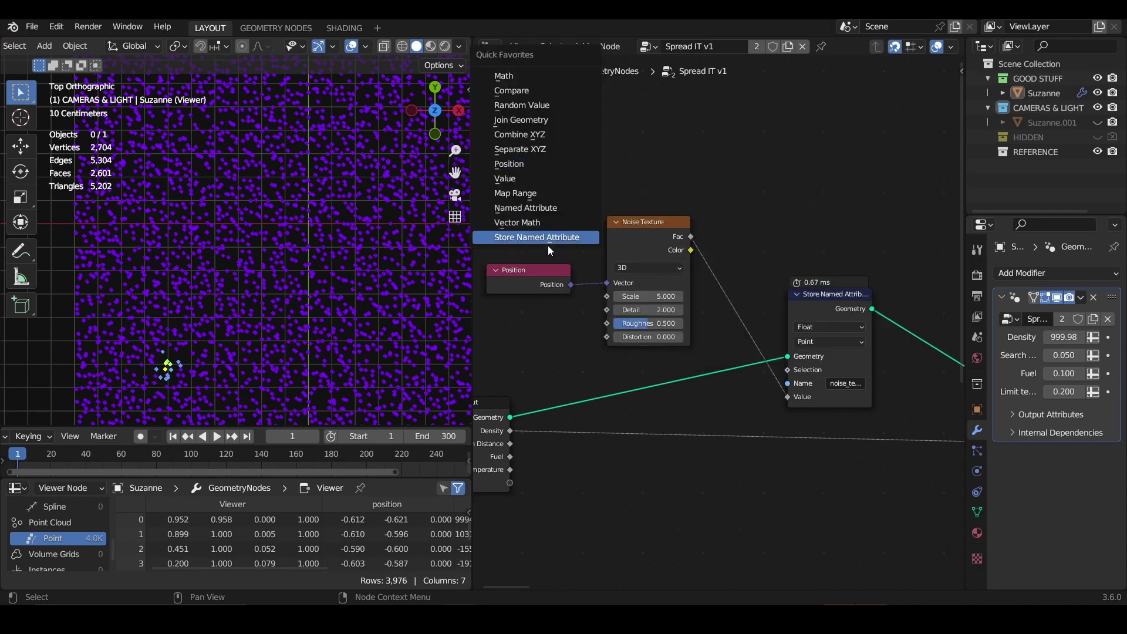
# Step: Save the Blender preferences and close the Preferences window
pyautogui.click(52, 33)
pyautogui.click(82, 250)
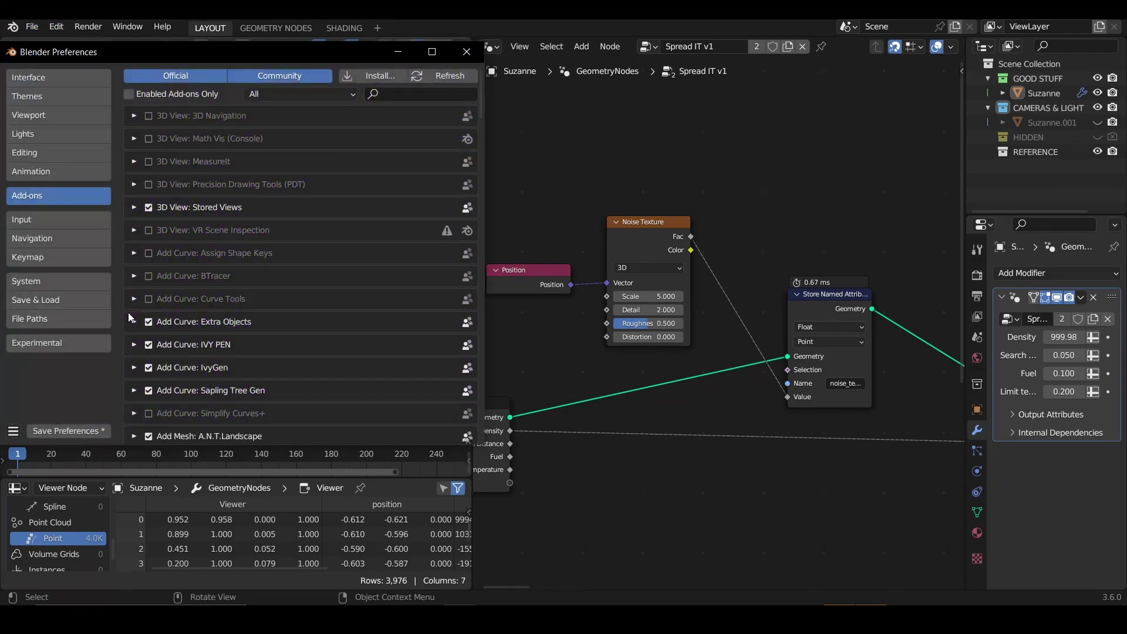
pyautogui.click(86, 434)
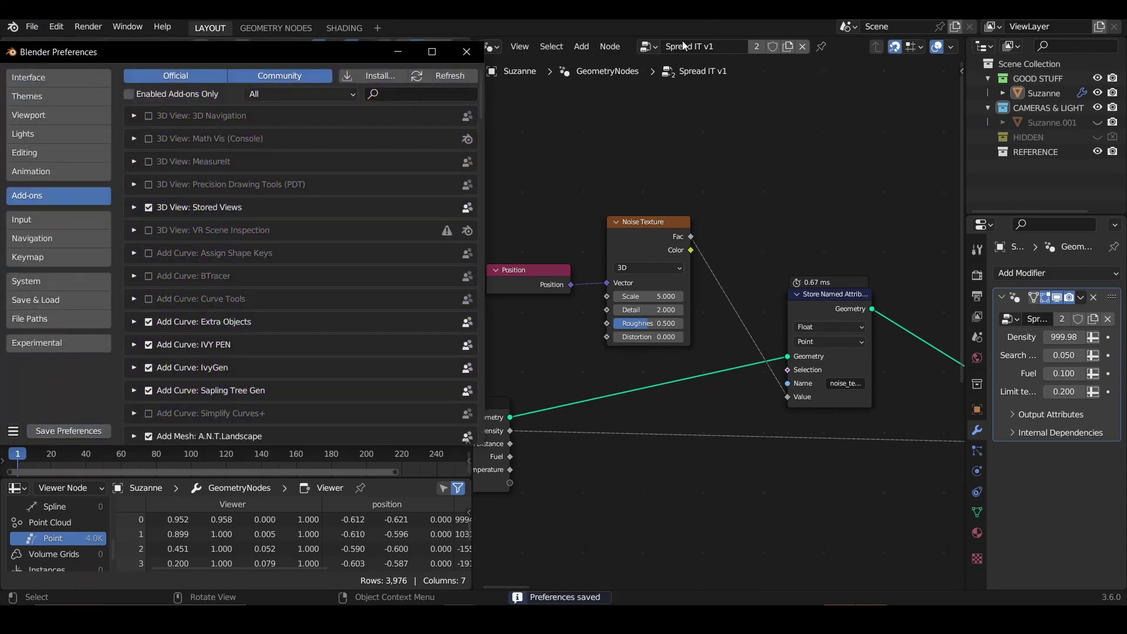
pyautogui.click(467, 52)
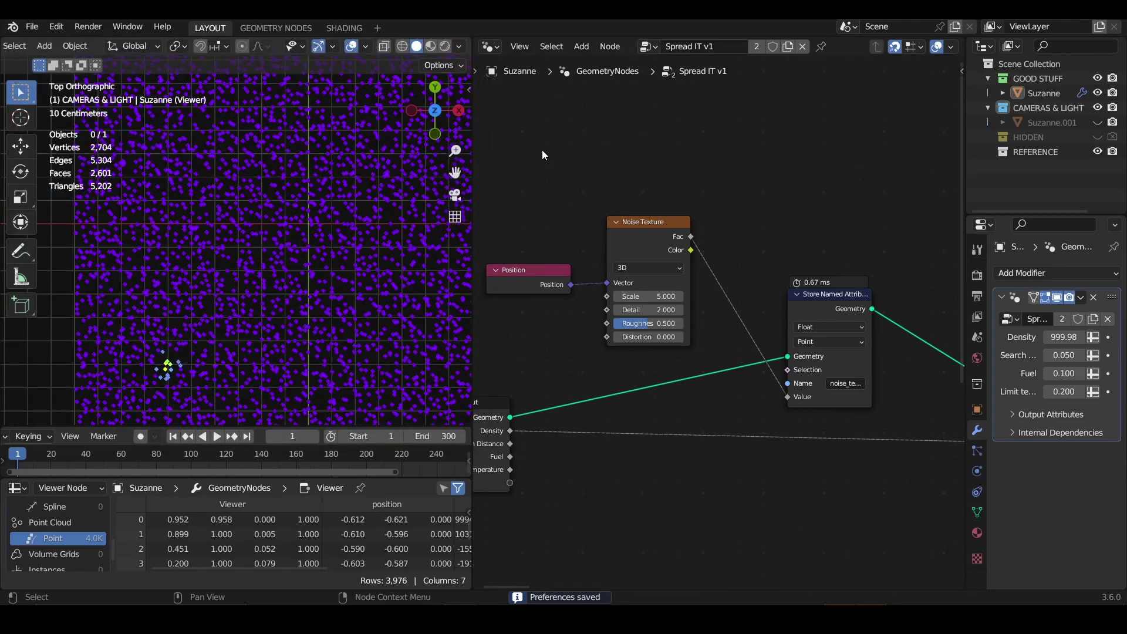
pyautogui.press('q')
pyautogui.press('q')
pyautogui.press('q')
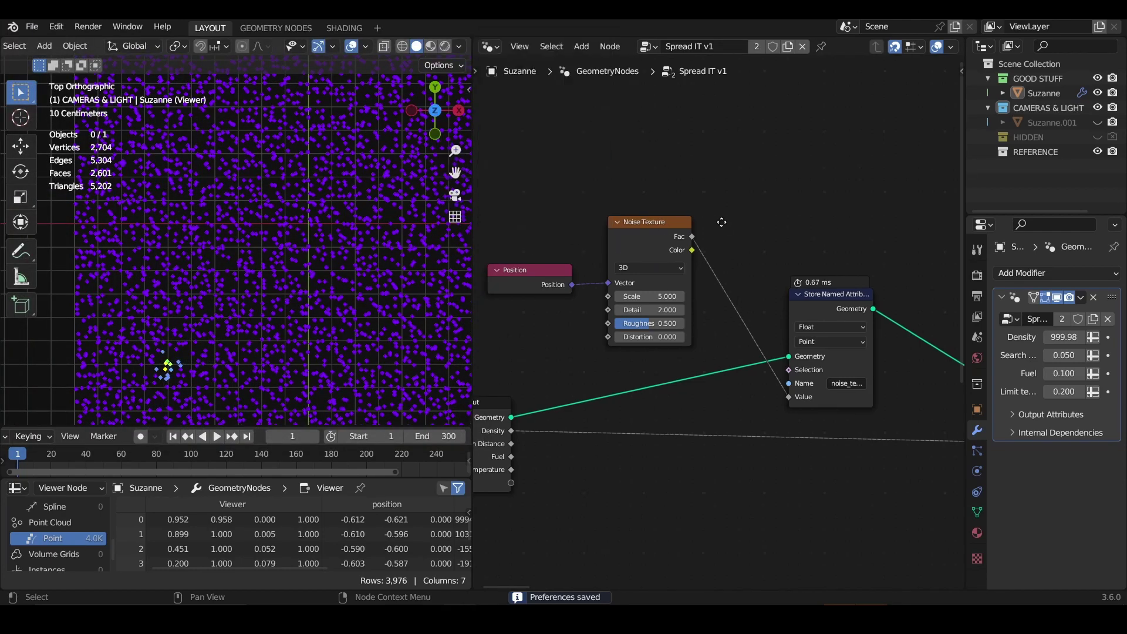
# Step: Preview the Noise Texture's Fac output on the stored geometry and set the noise Scale to 2.740
pyautogui.scroll(-1, 822, 277)
pyautogui.scroll(-1, 823, 277)
pyautogui.keyDown('ctrl'); pyautogui.keyDown('shift'); pyautogui.click(819, 289); pyautogui.keyUp('shift'); pyautogui.keyUp('ctrl')
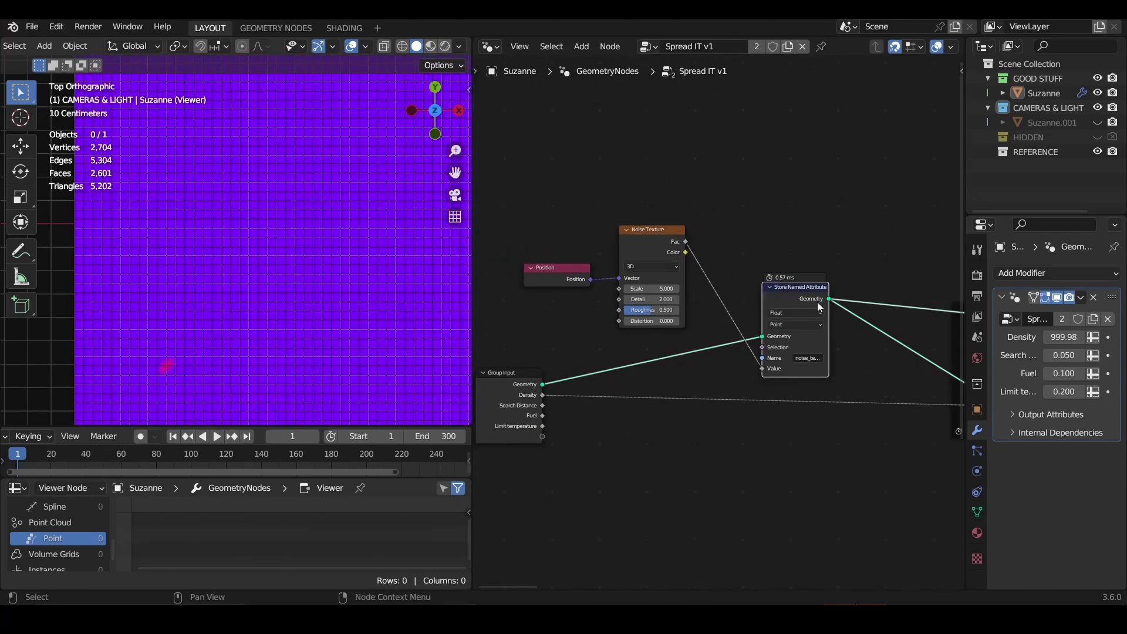
pyautogui.scroll(-1, 817, 302)
pyautogui.keyDown('ctrl'); pyautogui.keyDown('shift'); pyautogui.click(678, 247); pyautogui.keyUp('shift'); pyautogui.keyUp('ctrl')
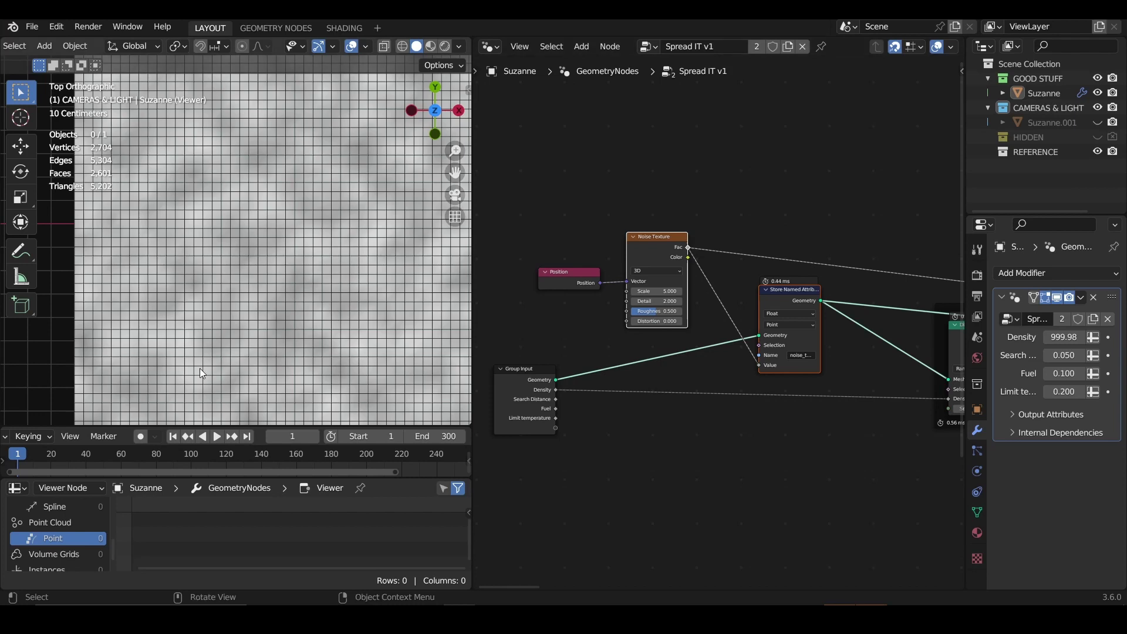
pyautogui.keyDown('shift'); pyautogui.moveTo(666, 291); pyautogui.dragTo(534, 291); pyautogui.keyUp('shift')
# Step: Insert a Color Ramp between the Noise Texture and the Viewer, with its black stop at position 0.440
pyautogui.hotkey('shift', 'a')
pyautogui.write('color')
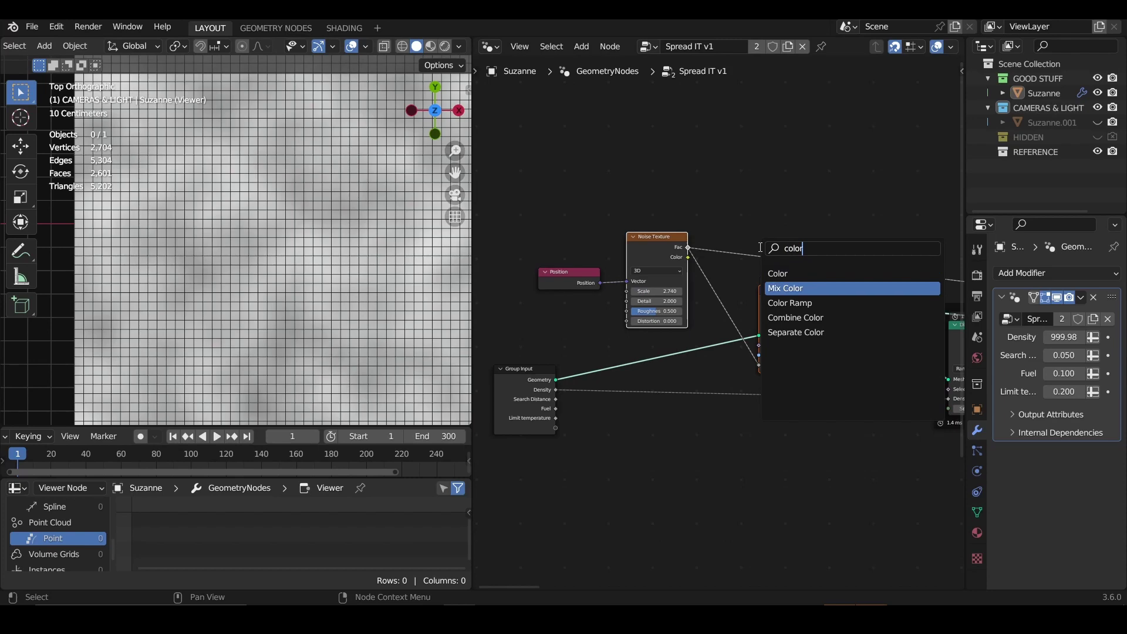
pyautogui.press('Down')
pyautogui.press('Return')
pyautogui.click(759, 247)
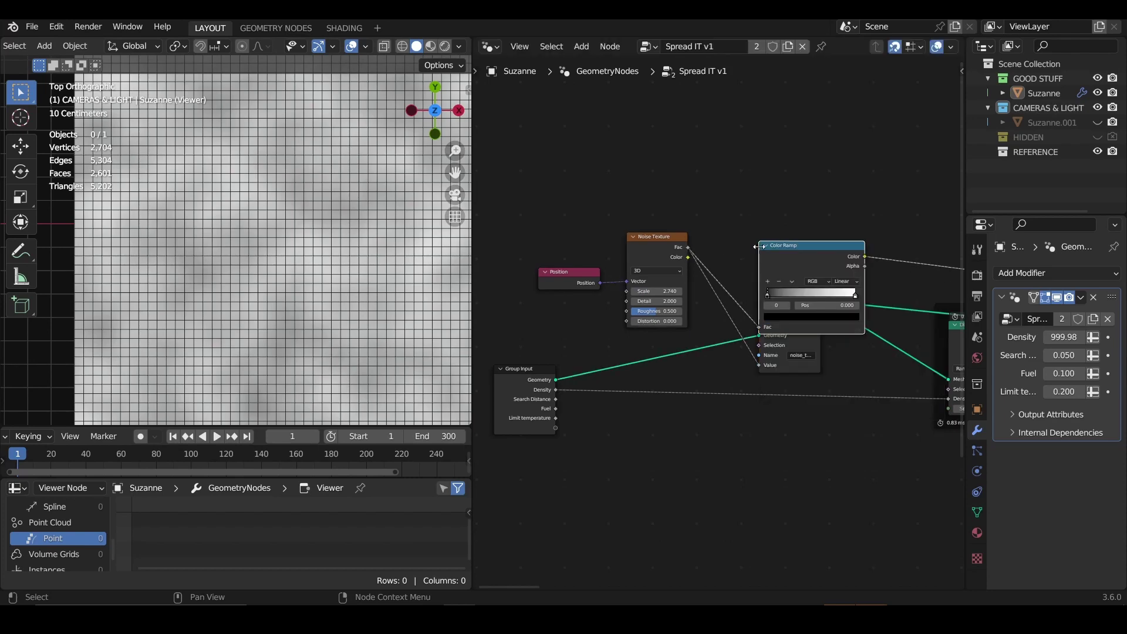
pyautogui.moveTo(770, 294); pyautogui.dragTo(812, 290)
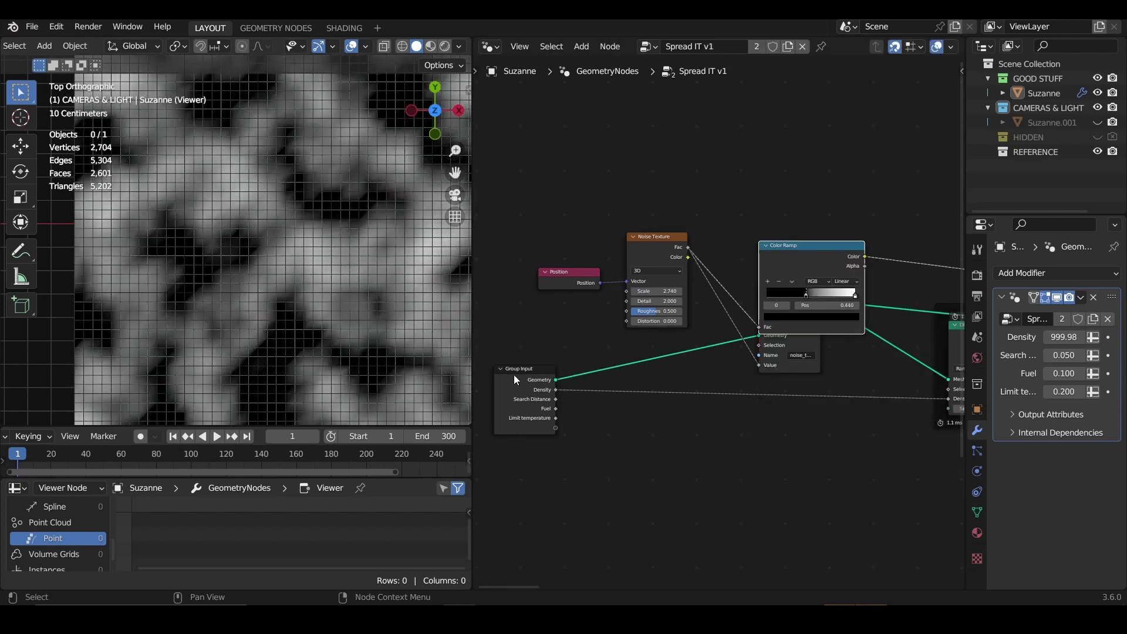
# Step: Set the Noise Texture's Scale to 2.010, Detail to 3.510 and Roughness to 0.549
pyautogui.scroll(2, 672, 308)
pyautogui.moveTo(646, 287)
pyautogui.keyDown('shift'); pyautogui.mouseDown()
pyautogui.moveTo(616, 287)
pyautogui.moveTo(681, 297)
pyautogui.moveTo(644, 309)
pyautogui.mouseUp(); pyautogui.keyUp('shift')
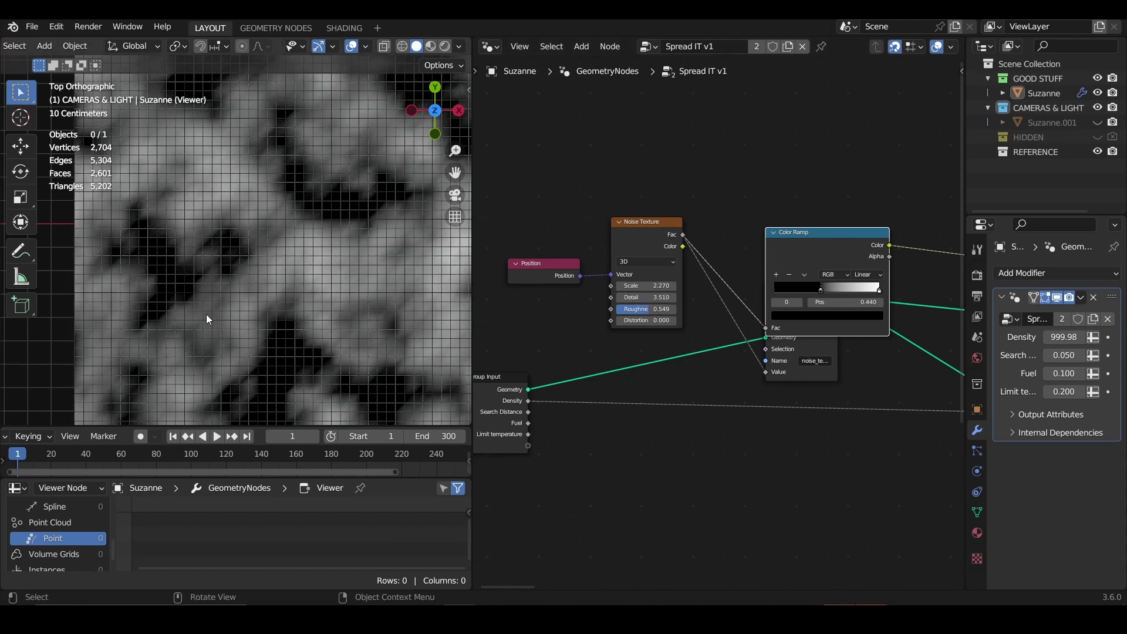
pyautogui.scroll(-1, 235, 275)
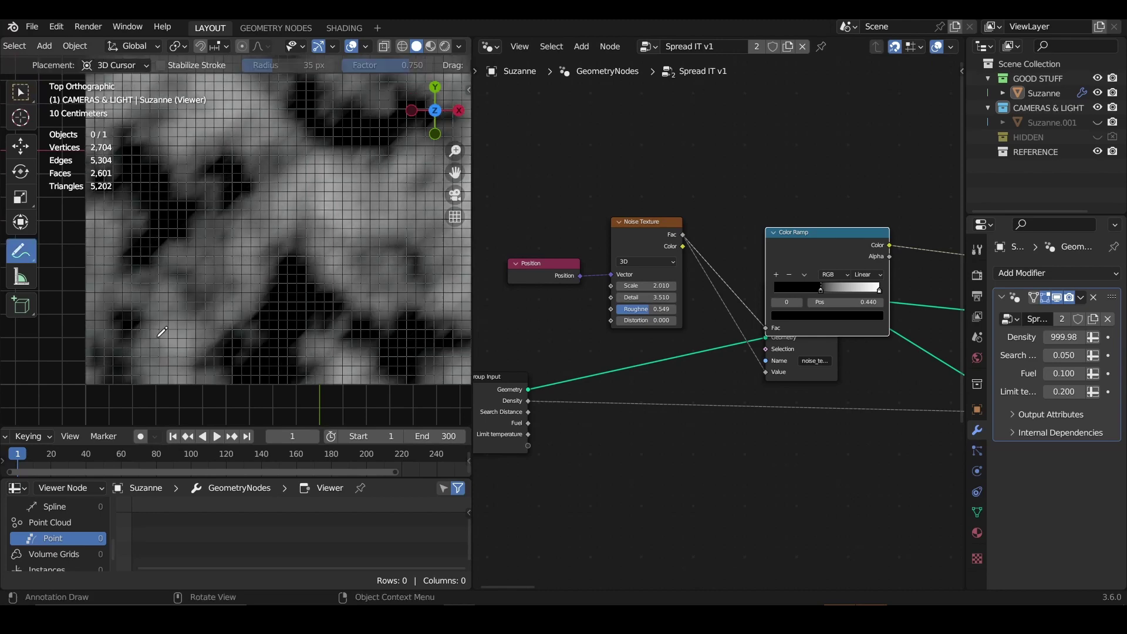
# Step: Annotate the possible spread paths with blue arrows branching from a start point through the bright noise areas
pyautogui.moveTo(157, 337)
pyautogui.mouseDown()
pyautogui.moveTo(159, 347)
pyautogui.moveTo(156, 295)
pyautogui.moveTo(101, 257)
pyautogui.moveTo(112, 234)
pyautogui.mouseUp()
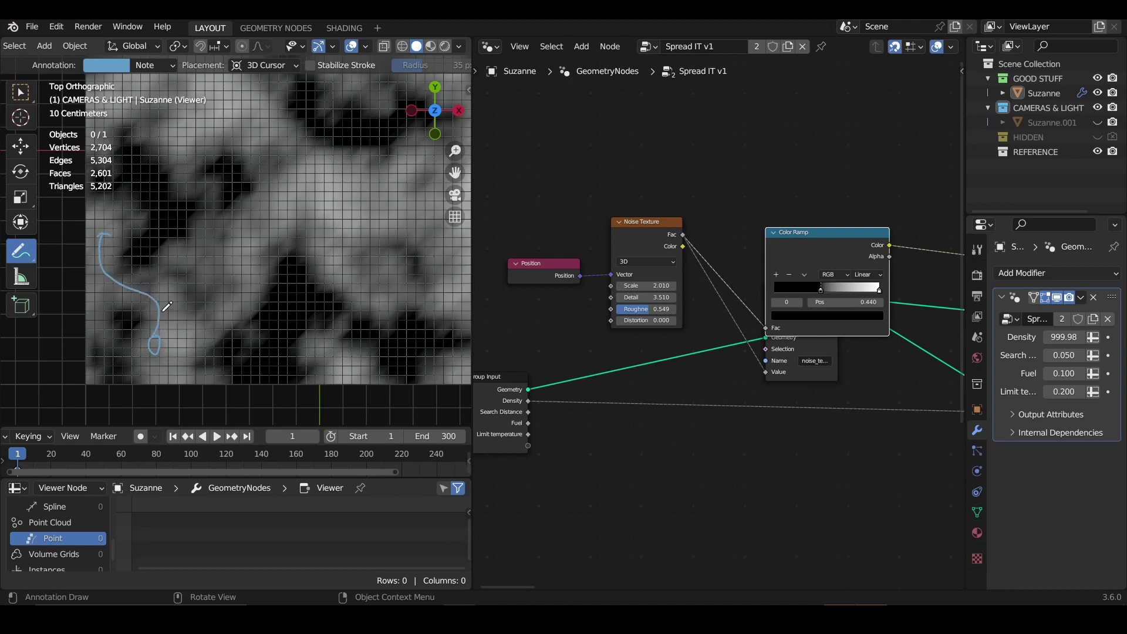
pyautogui.moveTo(164, 309)
pyautogui.mouseDown()
pyautogui.moveTo(255, 235)
pyautogui.moveTo(298, 161)
pyautogui.moveTo(242, 104)
pyautogui.mouseUp()
pyautogui.moveTo(301, 189); pyautogui.dragTo(445, 194)
pyautogui.moveTo(163, 350); pyautogui.dragTo(196, 419)
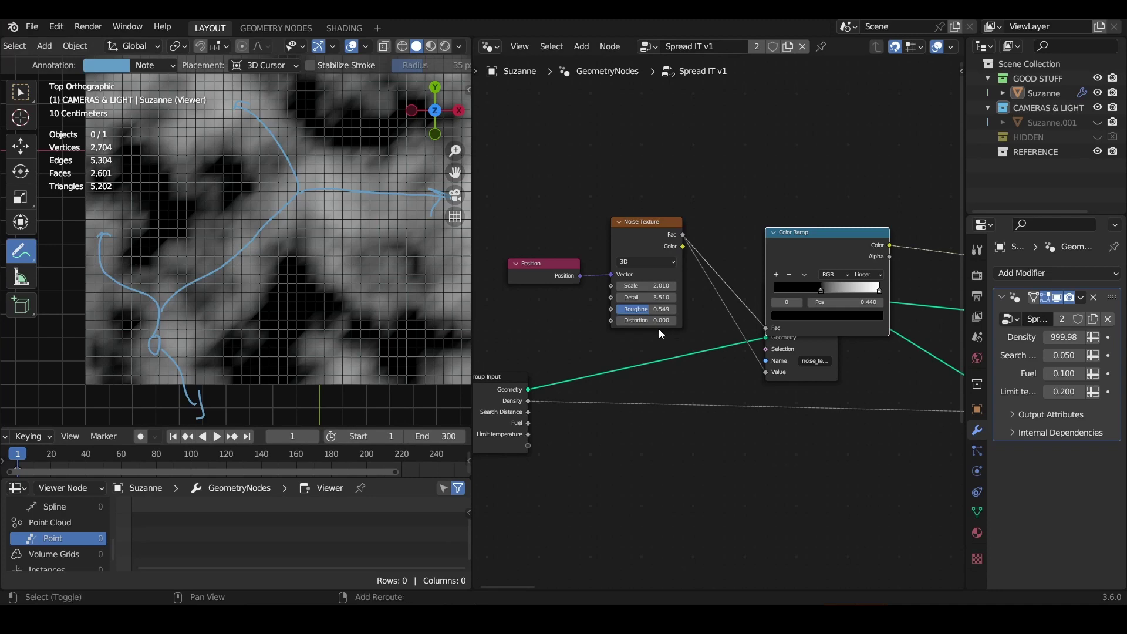
# Step: Switch the Noise Texture to 4D and set its W value to 0.120
pyautogui.click(642, 262)
pyautogui.click(635, 305)
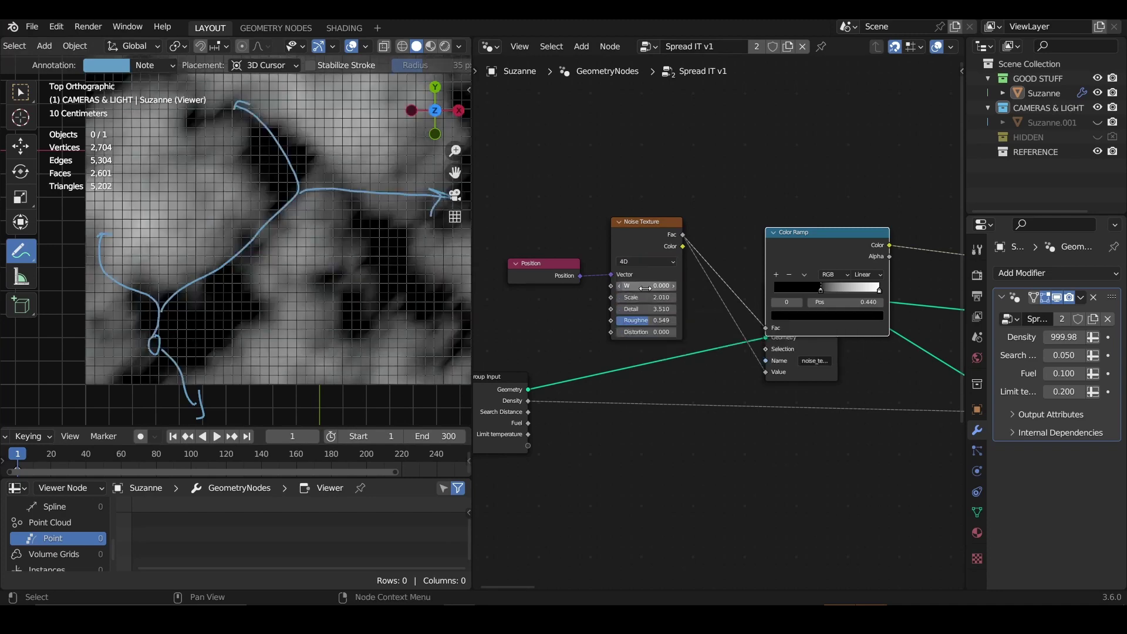
pyautogui.moveTo(646, 286); pyautogui.dragTo(653, 286)
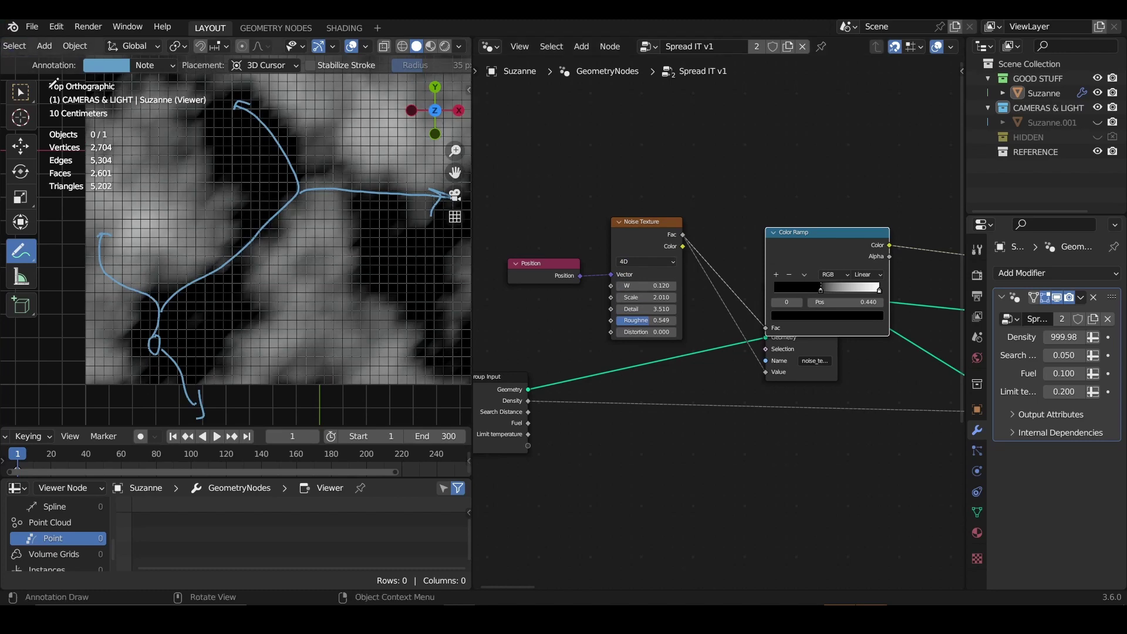
# Step: Hide the Note annotation layer and set the Noise Texture's W value to 1.040
pyautogui.click(171, 69)
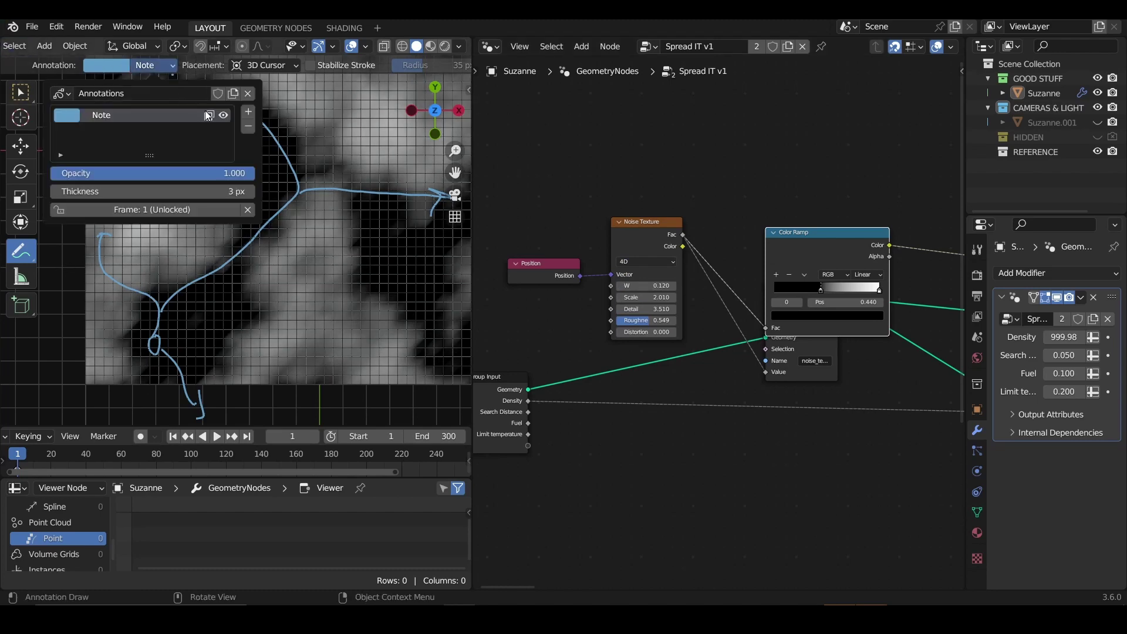
pyautogui.click(221, 116)
pyautogui.keyDown('shift'); pyautogui.moveTo(677, 286); pyautogui.dragTo(741, 286); pyautogui.keyUp('shift')
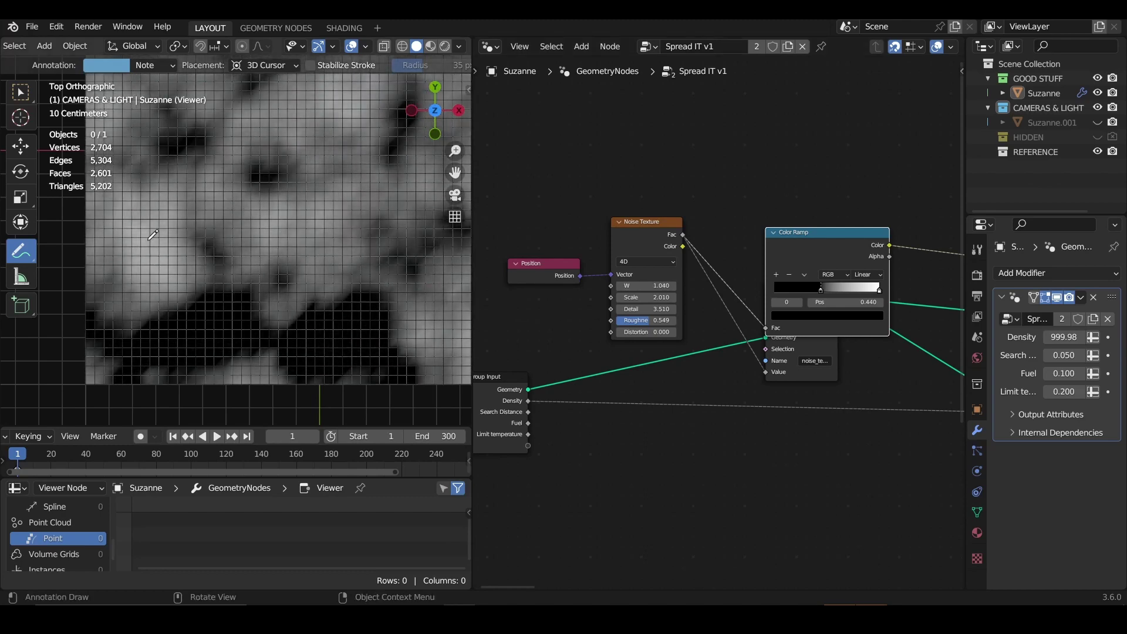
# Step: Add a second annotation layer in pink and draw a curved spread-path arrow through the bright noise area
pyautogui.click(154, 65)
pyautogui.click(248, 112)
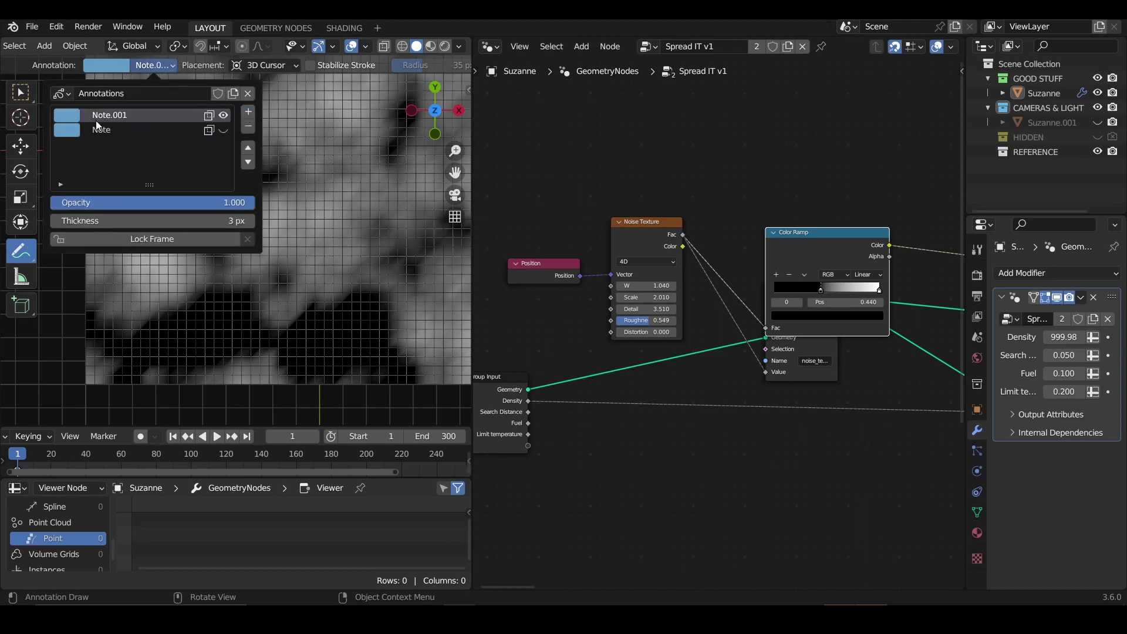
pyautogui.click(67, 116)
pyautogui.click(117, 207)
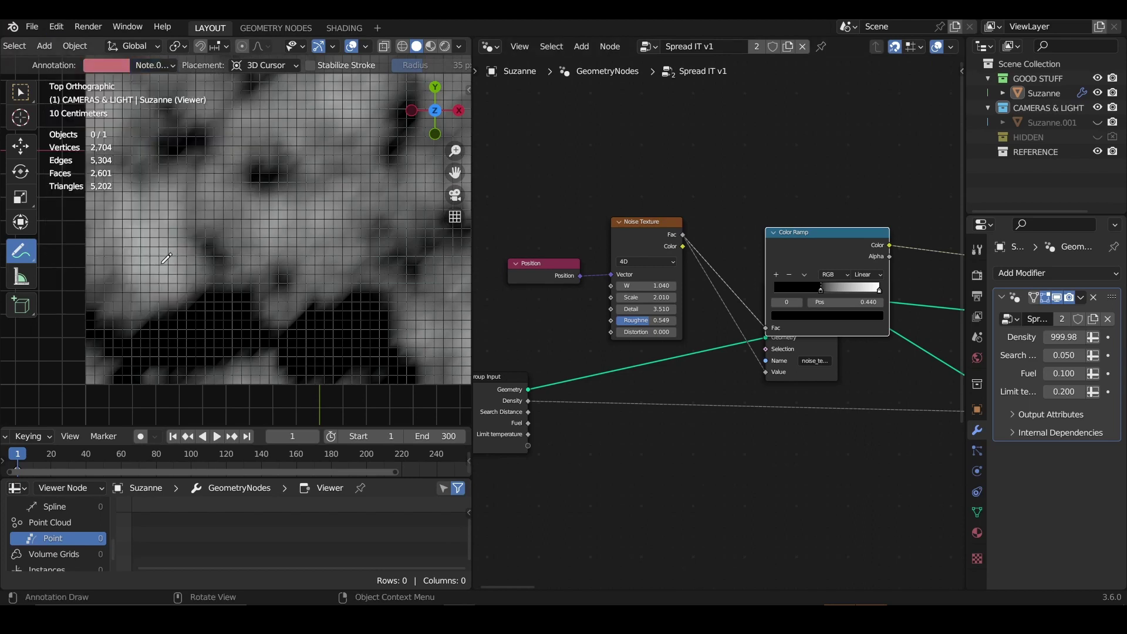
pyautogui.moveTo(157, 264)
pyautogui.mouseDown()
pyautogui.moveTo(168, 223)
pyautogui.moveTo(273, 223)
pyautogui.moveTo(318, 195)
pyautogui.mouseUp()
# Step: Set the Noise Texture's W value to 1.910 and annotate another spread path below the first arrow
pyautogui.moveTo(655, 286); pyautogui.dragTo(686, 286)
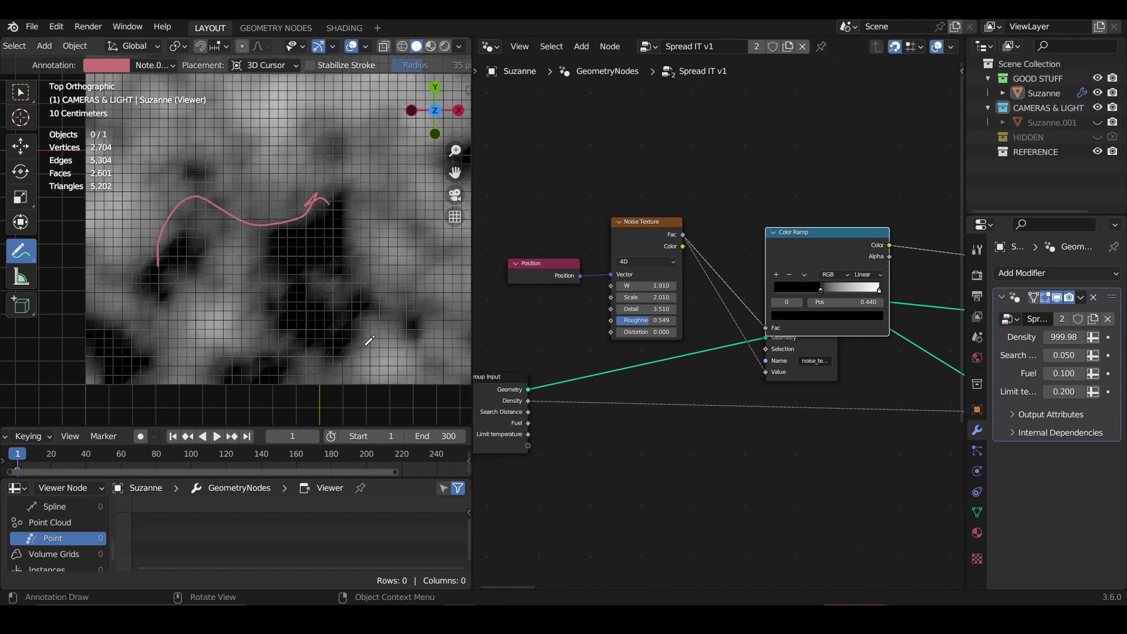
pyautogui.moveTo(163, 328)
pyautogui.mouseDown()
pyautogui.moveTo(351, 362)
pyautogui.moveTo(359, 376)
pyautogui.mouseUp()
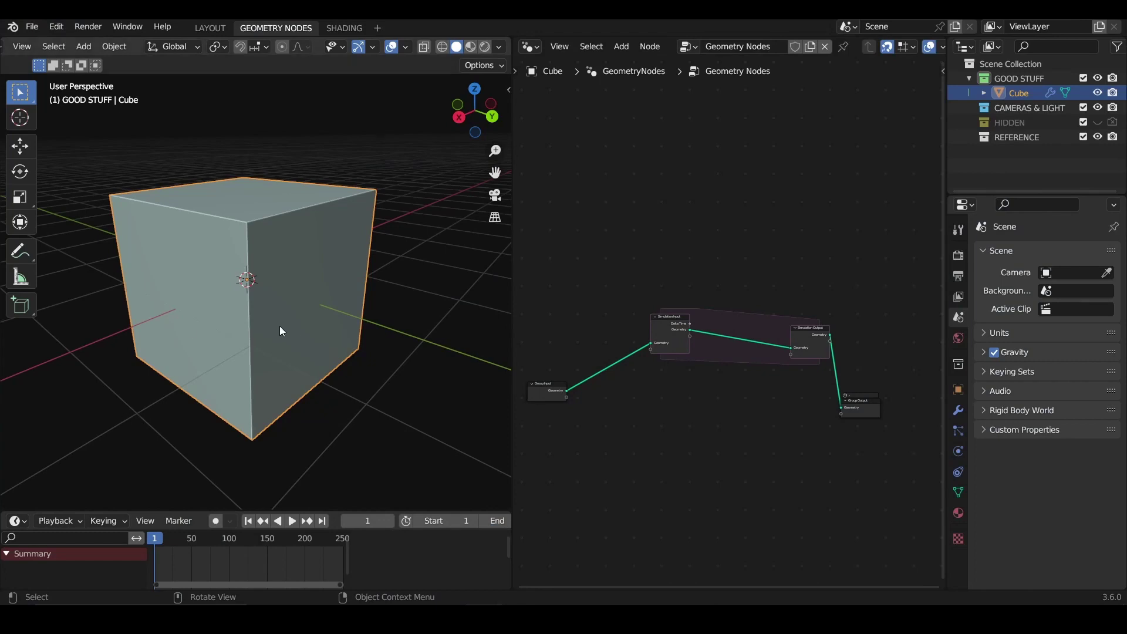
pyautogui.moveTo(279, 326); pyautogui.dragTo(266, 333, button='middle')
pyautogui.scroll(3, 266, 334)
pyautogui.scroll(-2, 265, 333)
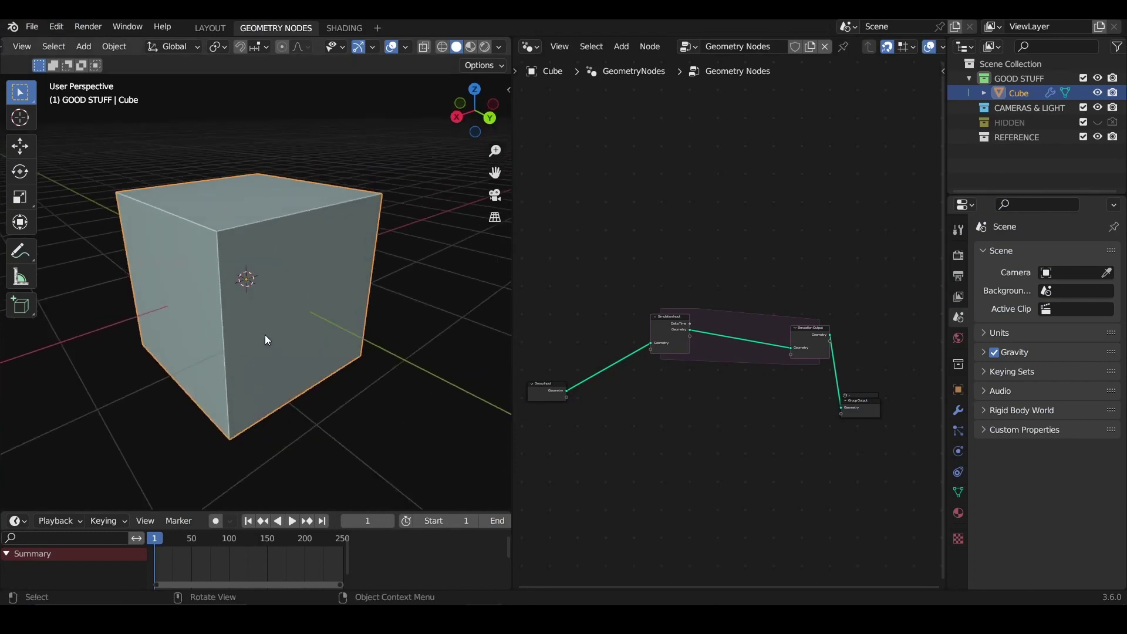
# Step: Insert a Transform Geometry node between the Simulation Input and Simulation Output nodes
pyautogui.moveTo(331, 511); pyautogui.dragTo(330, 522)
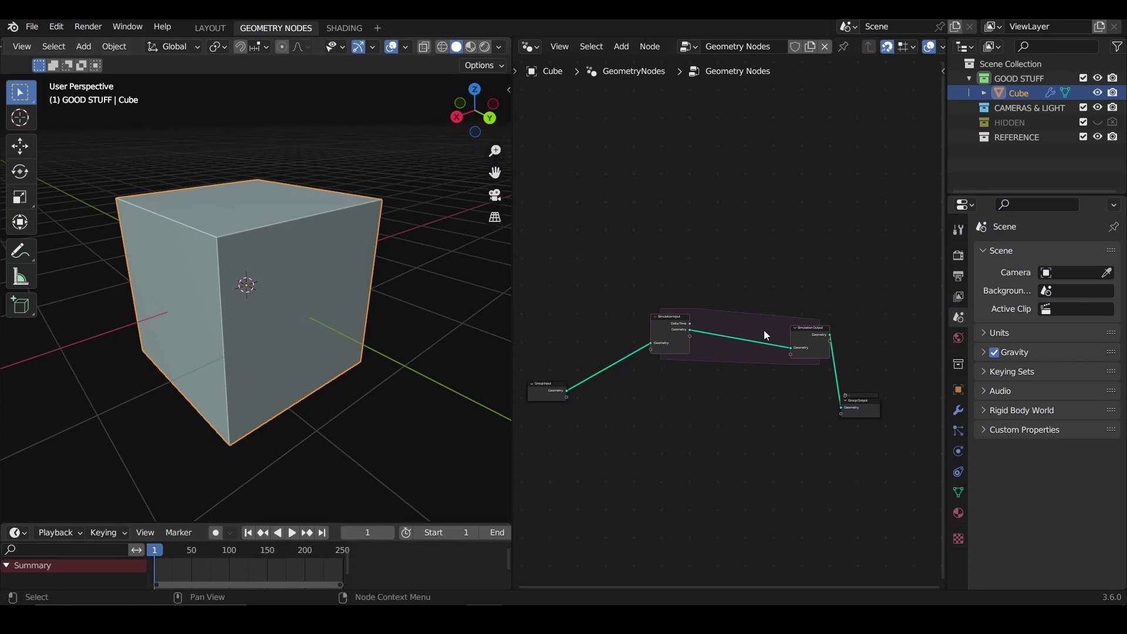
pyautogui.scroll(1, 631, 291)
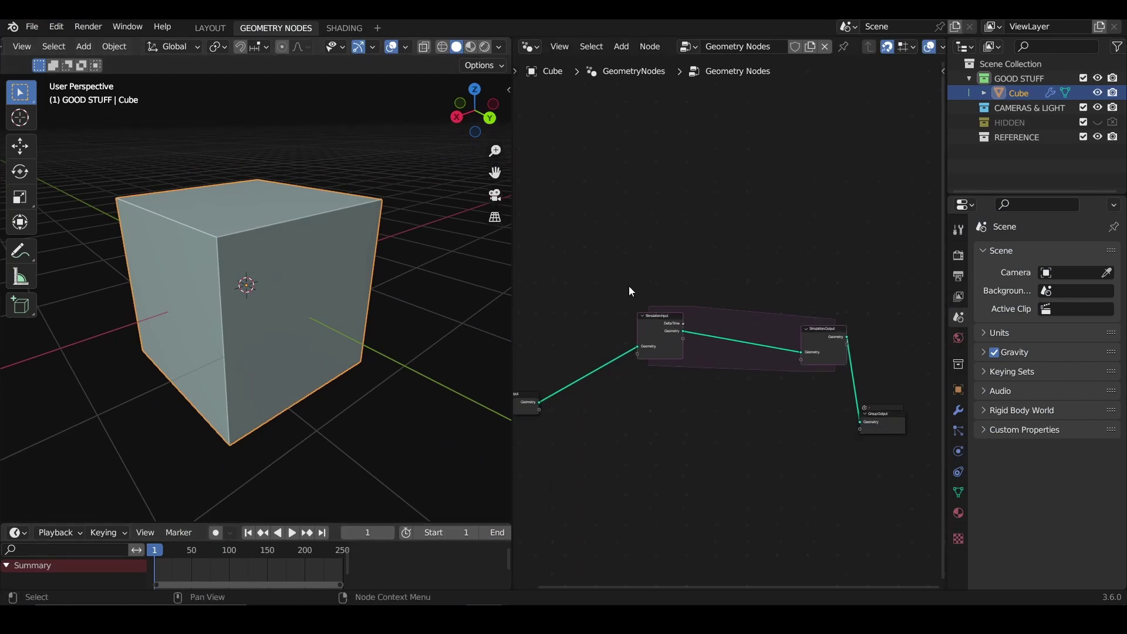
pyautogui.scroll(2, 699, 297)
pyautogui.moveTo(649, 322); pyautogui.dragTo(672, 330)
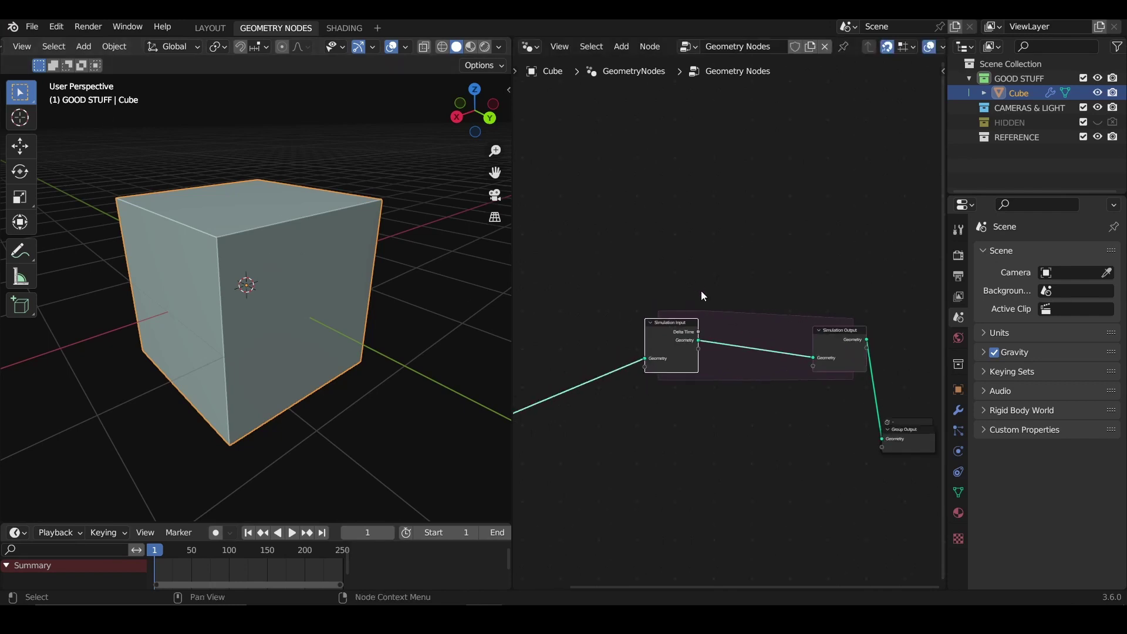
pyautogui.hotkey('shift', 'a')
pyautogui.write('tra')
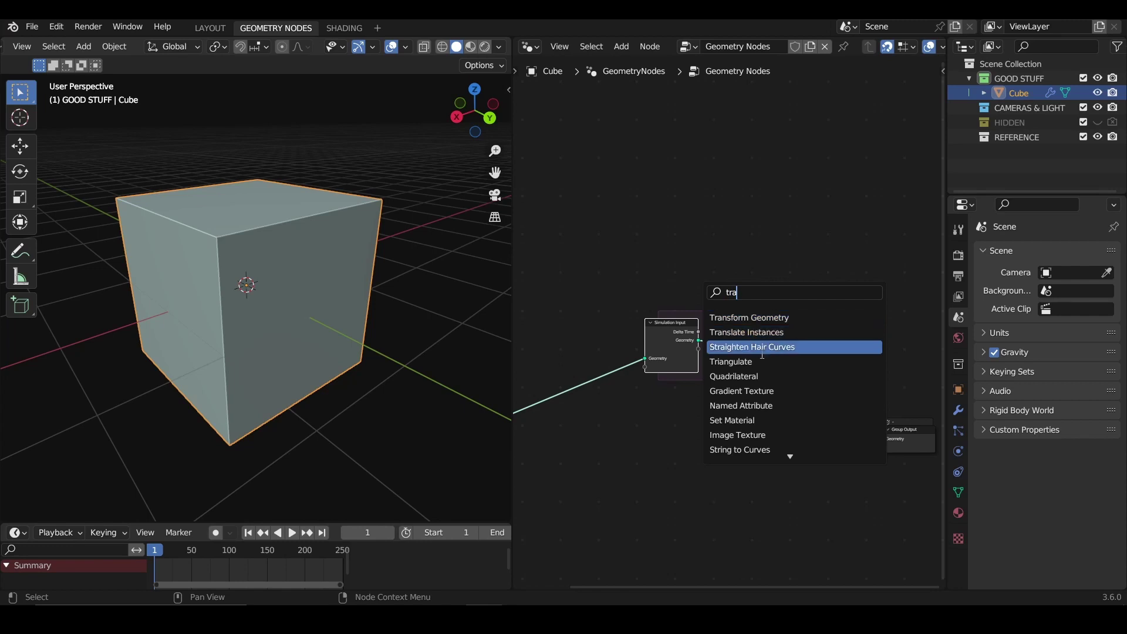
pyautogui.write('ns')
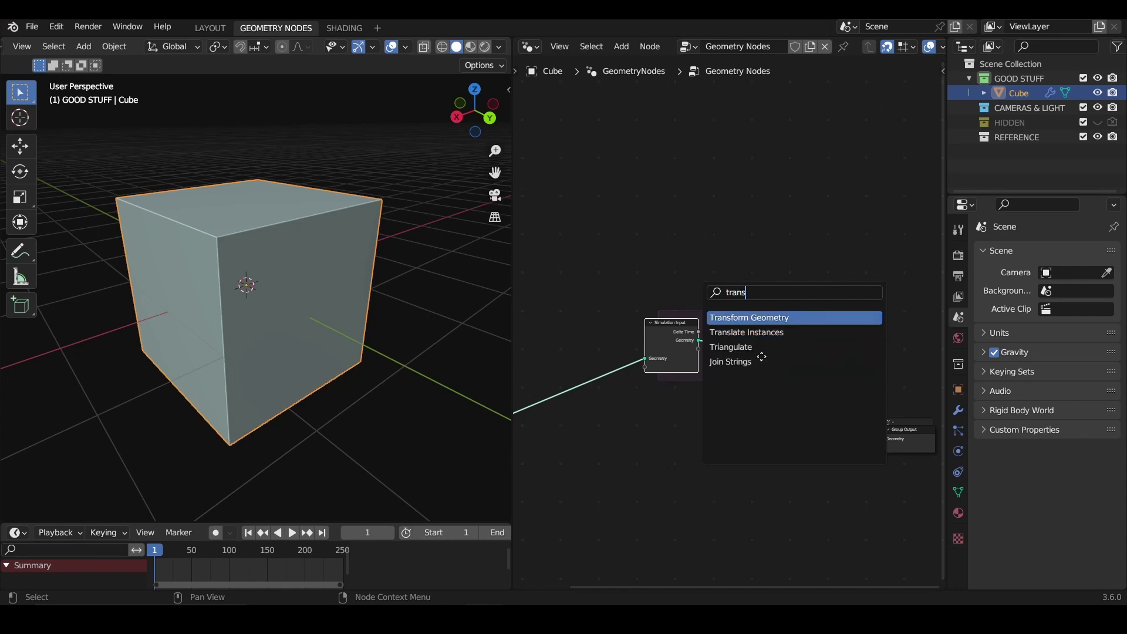
pyautogui.press('Return')
pyautogui.click(767, 321)
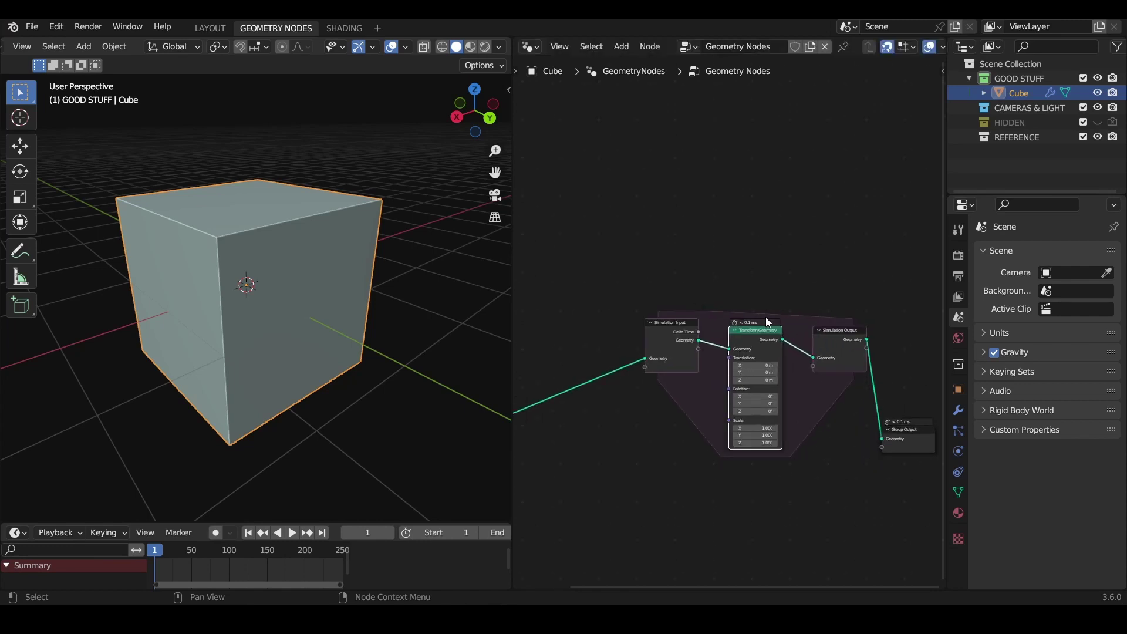
# Step: Play the animation to check the cube's motion and return to the first frame
pyautogui.press('space')
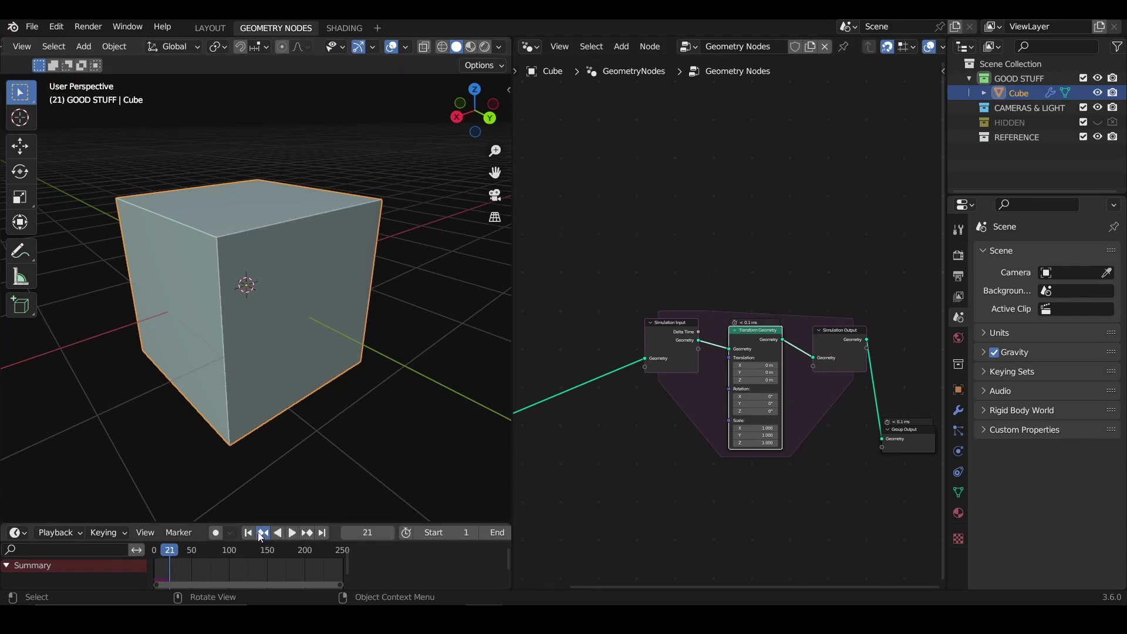
pyautogui.click(259, 533)
pyautogui.click(249, 532)
# Step: Add a Scene Time node and connect its Seconds output to a new Combine XYZ node
pyautogui.moveTo(721, 314); pyautogui.dragTo(755, 267, button='middle')
pyautogui.hotkey('shift', 'a')
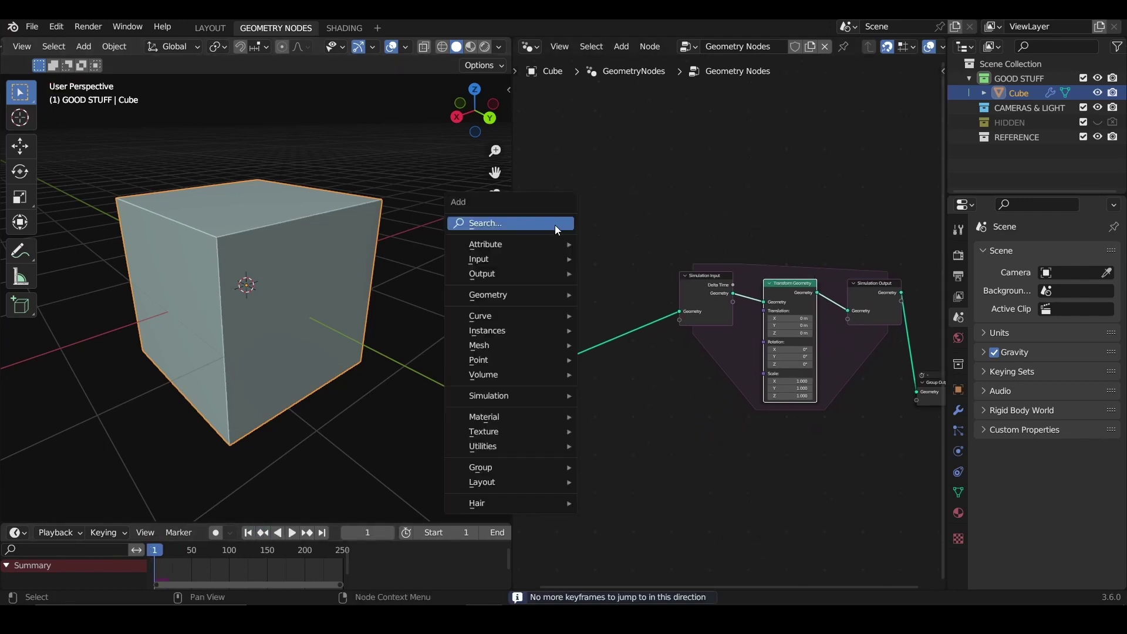
pyautogui.write('scene')
pyautogui.press('Return')
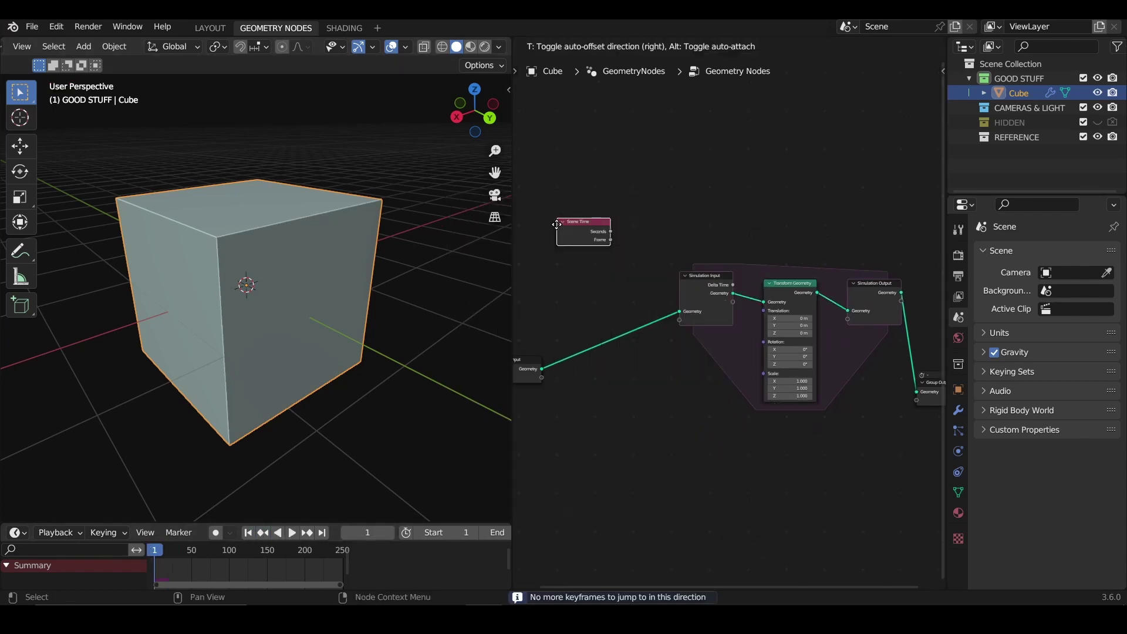
pyautogui.click(619, 217)
pyautogui.moveTo(671, 224); pyautogui.dragTo(693, 249)
pyautogui.write('combin')
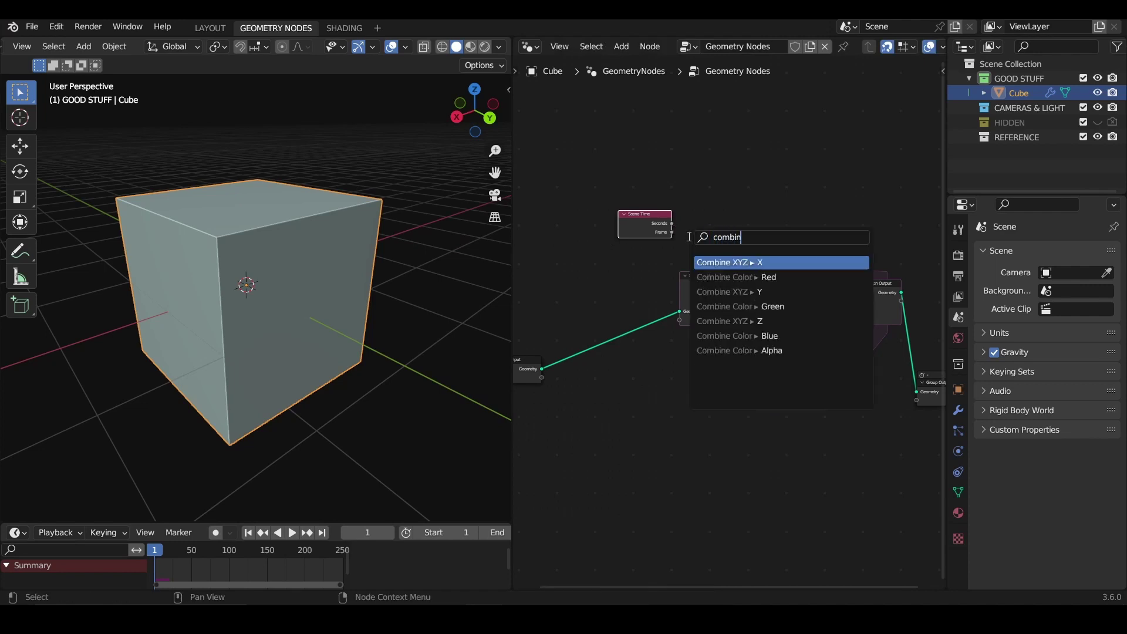
pyautogui.press('Return')
pyautogui.click(696, 220)
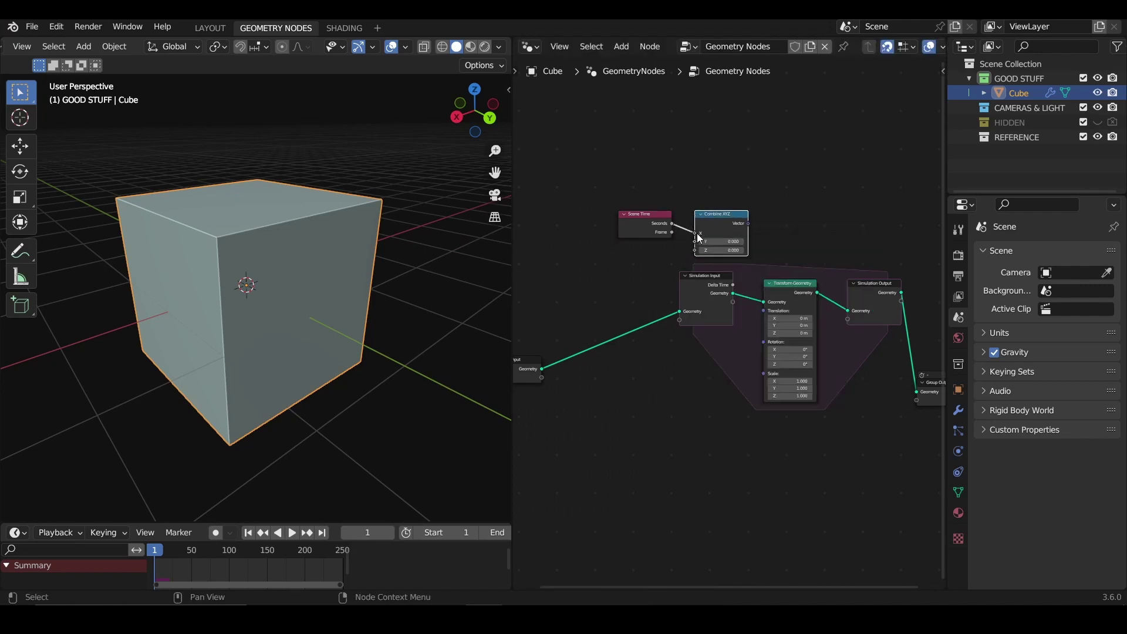
# Step: Reroute the Seconds link to Combine XYZ's Z input and connect its Vector output to Transform Geometry's Translation
pyautogui.moveTo(695, 233); pyautogui.dragTo(695, 249)
pyautogui.press('g')
pyautogui.click(733, 209)
pyautogui.moveTo(733, 201); pyautogui.dragTo(764, 310)
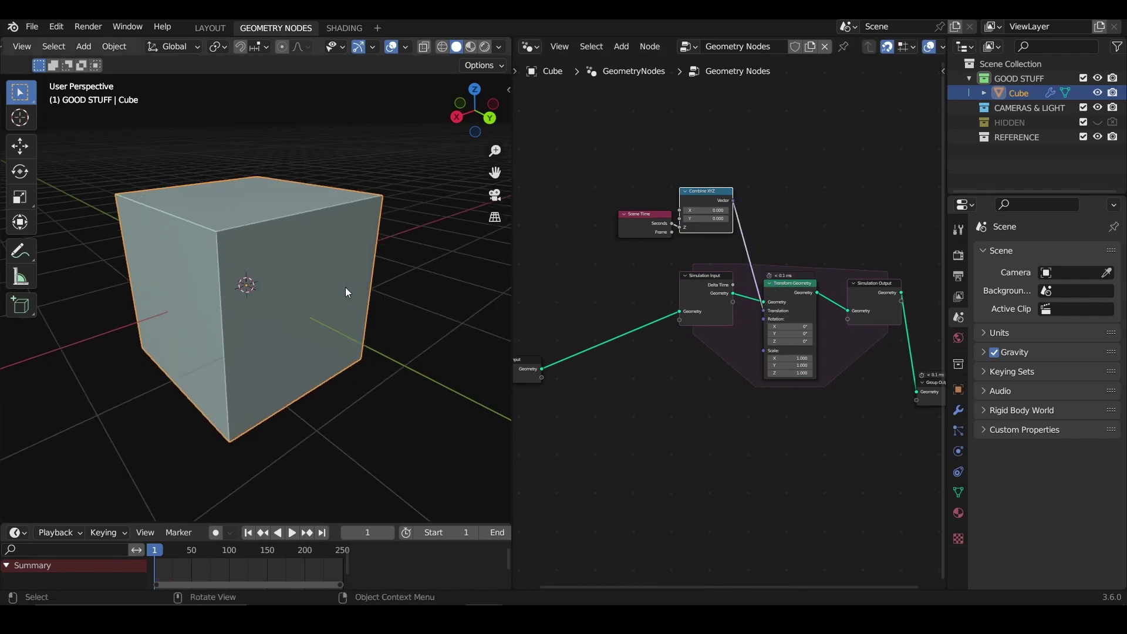
# Step: Move the Scene Time node farther from Combine XYZ and play the animation to check the cube's upward motion
pyautogui.click(624, 215)
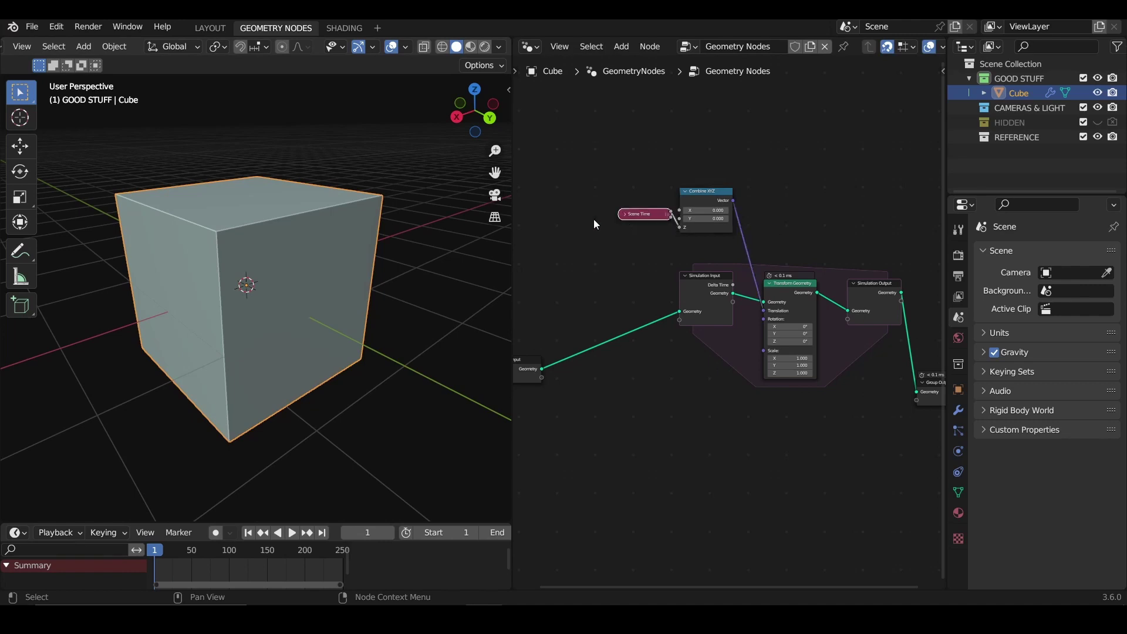
pyautogui.click(624, 215)
pyautogui.moveTo(646, 217); pyautogui.dragTo(606, 210)
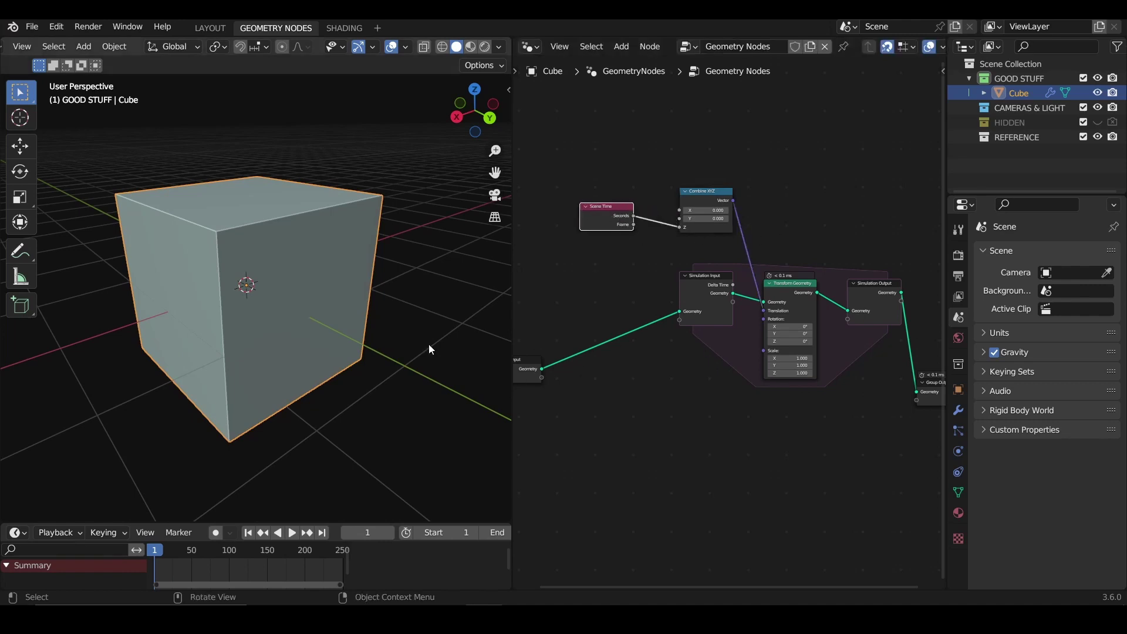
pyautogui.press('space')
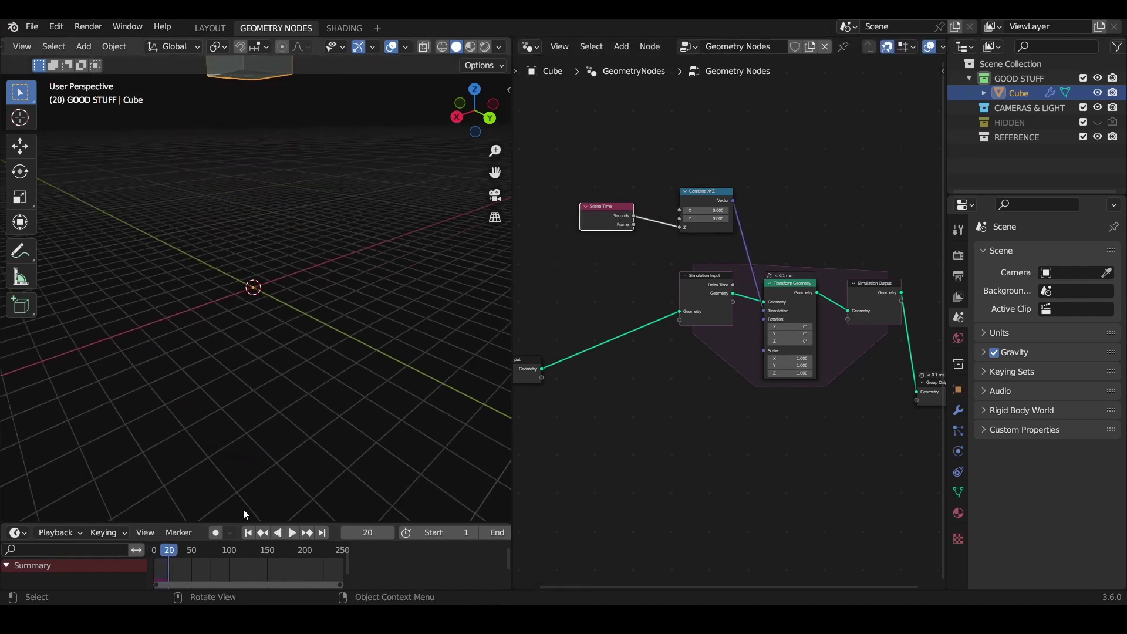
pyautogui.press('Escape')
# Step: Connect Combine XYZ's Vector output to a new Simulation Input socket and rearrange the Combine XYZ node
pyautogui.scroll(2, 729, 323)
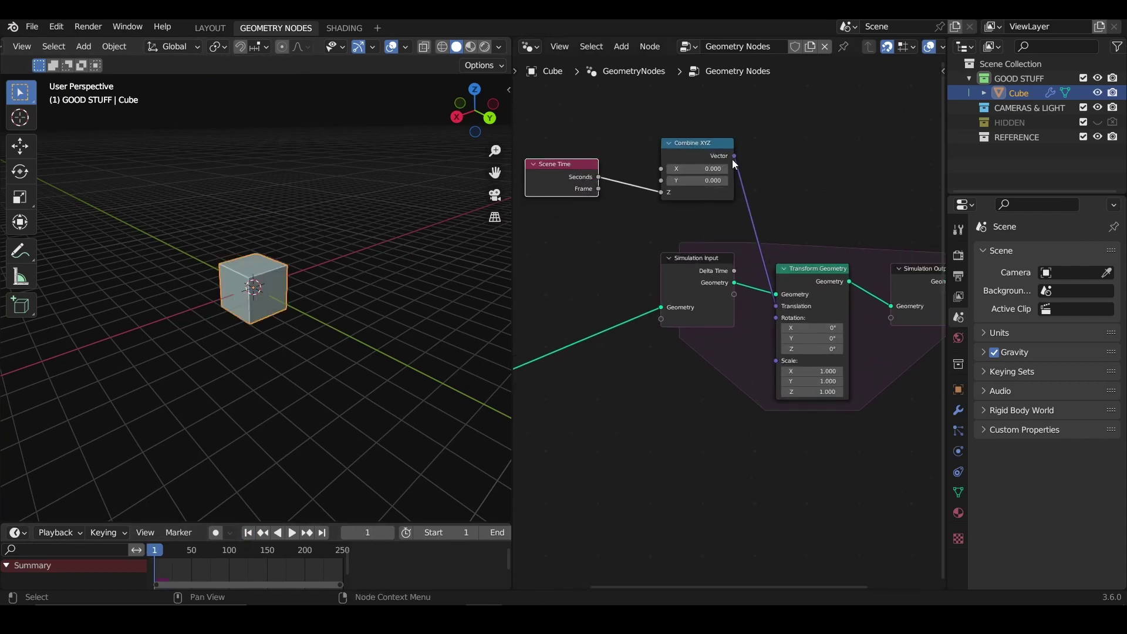
pyautogui.moveTo(734, 157); pyautogui.dragTo(666, 317)
pyautogui.moveTo(691, 148); pyautogui.dragTo(607, 148)
pyautogui.click(684, 178)
pyautogui.moveTo(543, 124); pyautogui.dragTo(577, 123, button='middle')
pyautogui.moveTo(525, 130); pyautogui.dragTo(655, 198)
pyautogui.click(633, 148)
pyautogui.moveTo(527, 133); pyautogui.dragTo(652, 186)
pyautogui.moveTo(652, 189); pyautogui.dragTo(611, 186)
pyautogui.moveTo(613, 178); pyautogui.dragTo(679, 181, button='middle')
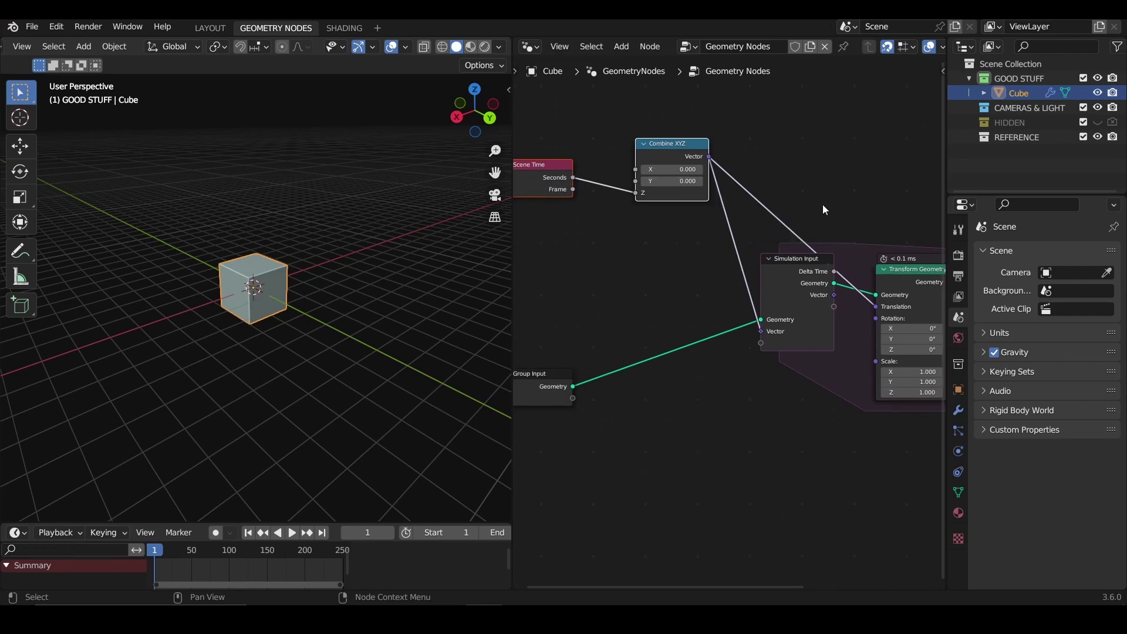
# Step: Connect the Simulation Input's Vector output to Transform Geometry's Translation and play the animation
pyautogui.moveTo(880, 247); pyautogui.dragTo(857, 231, button='middle')
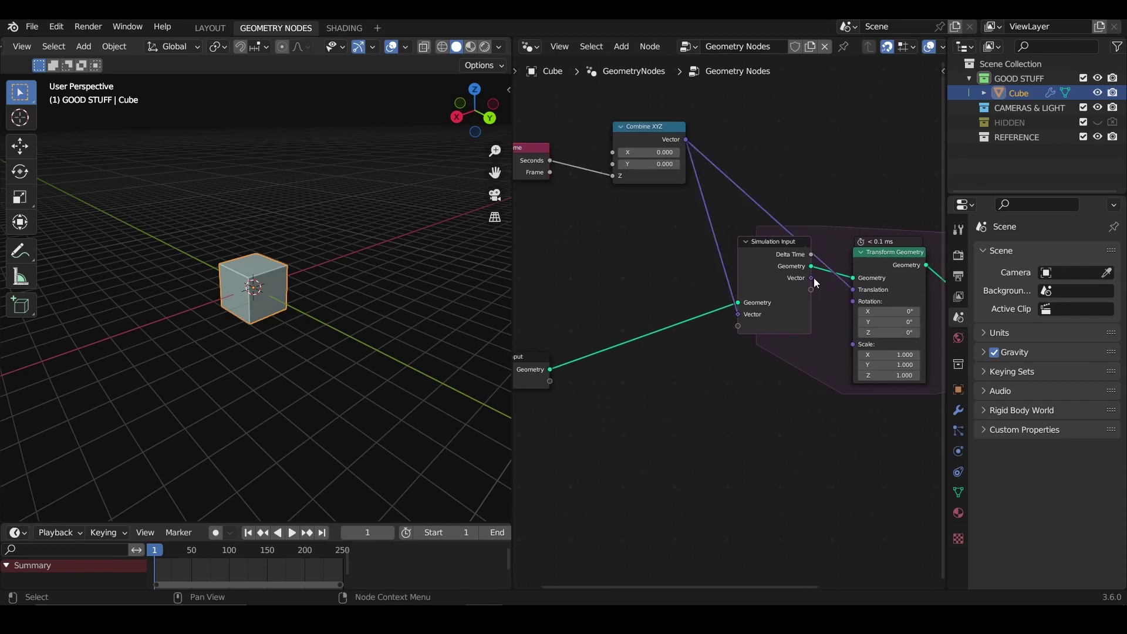
pyautogui.moveTo(814, 277); pyautogui.dragTo(853, 290)
pyautogui.press('space')
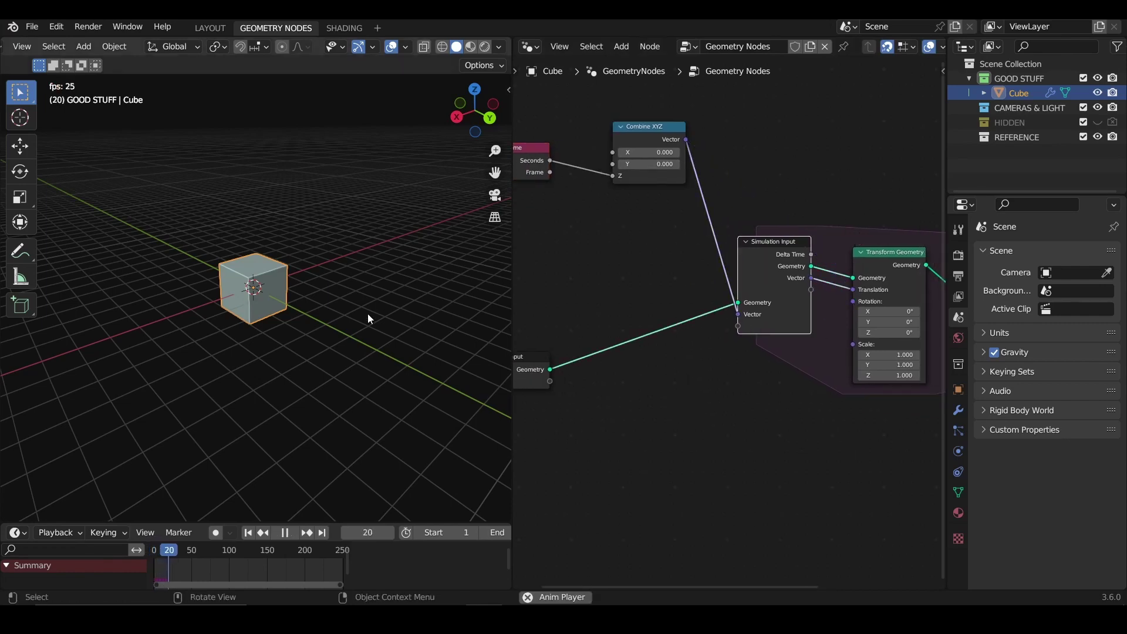
pyautogui.press('space')
# Step: Annotate the simulation zone with two curved arrows, one above and one below, forming a loop between its input and output
pyautogui.scroll(2, 773, 177)
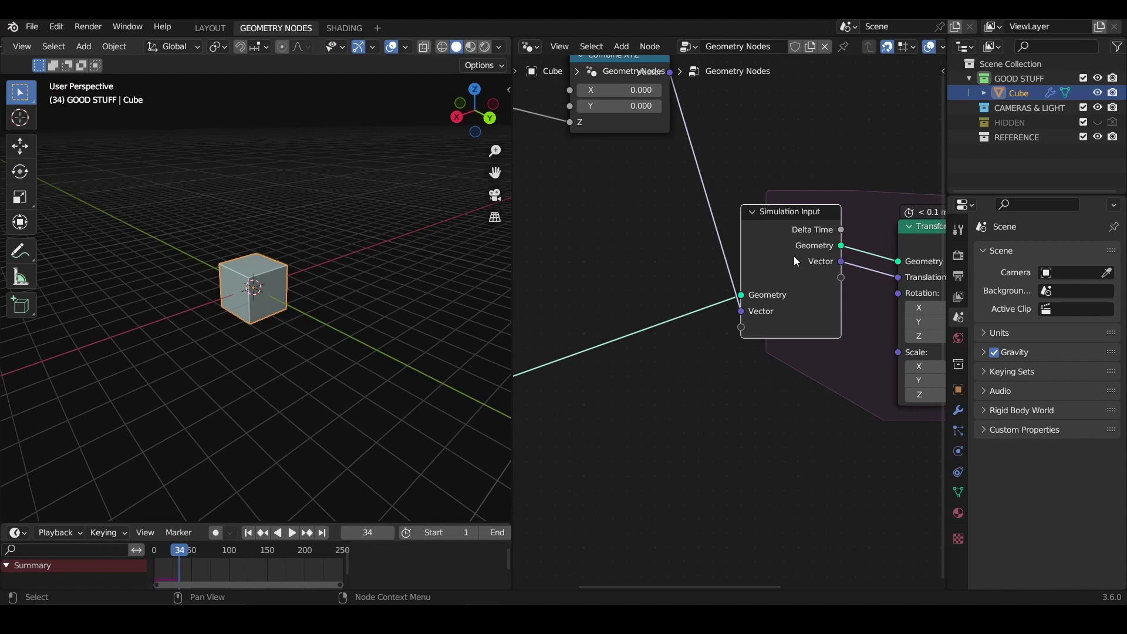
pyautogui.scroll(-3, 795, 257)
pyautogui.moveTo(815, 293); pyautogui.dragTo(606, 189, button='middle')
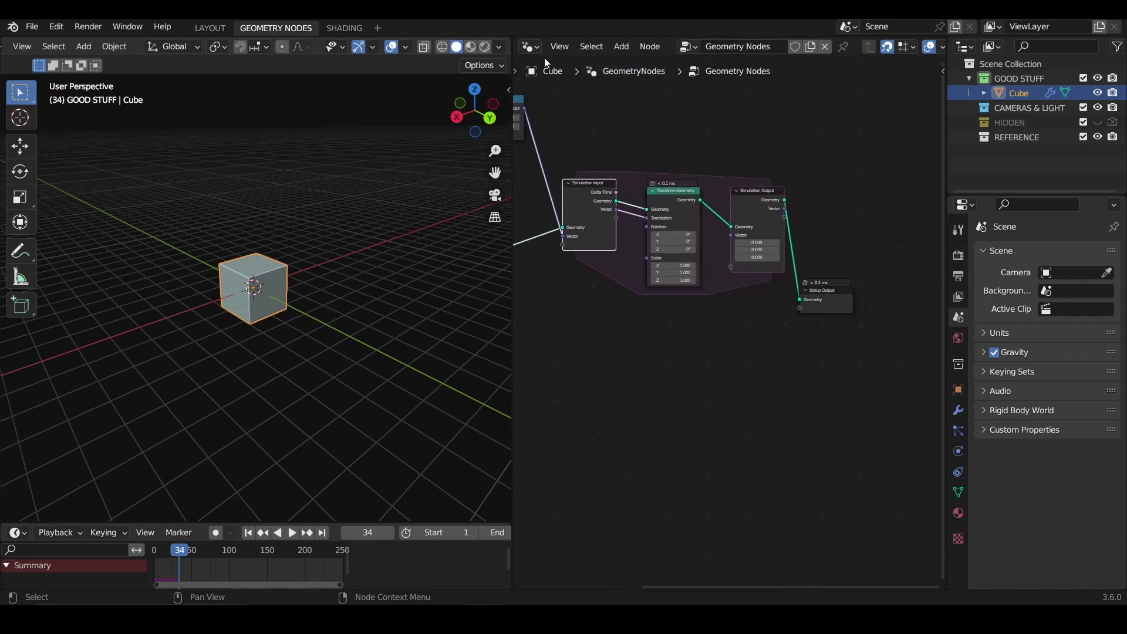
pyautogui.press('n')
pyautogui.press('n')
pyautogui.press('t')
pyautogui.press('t')
pyautogui.click(540, 109)
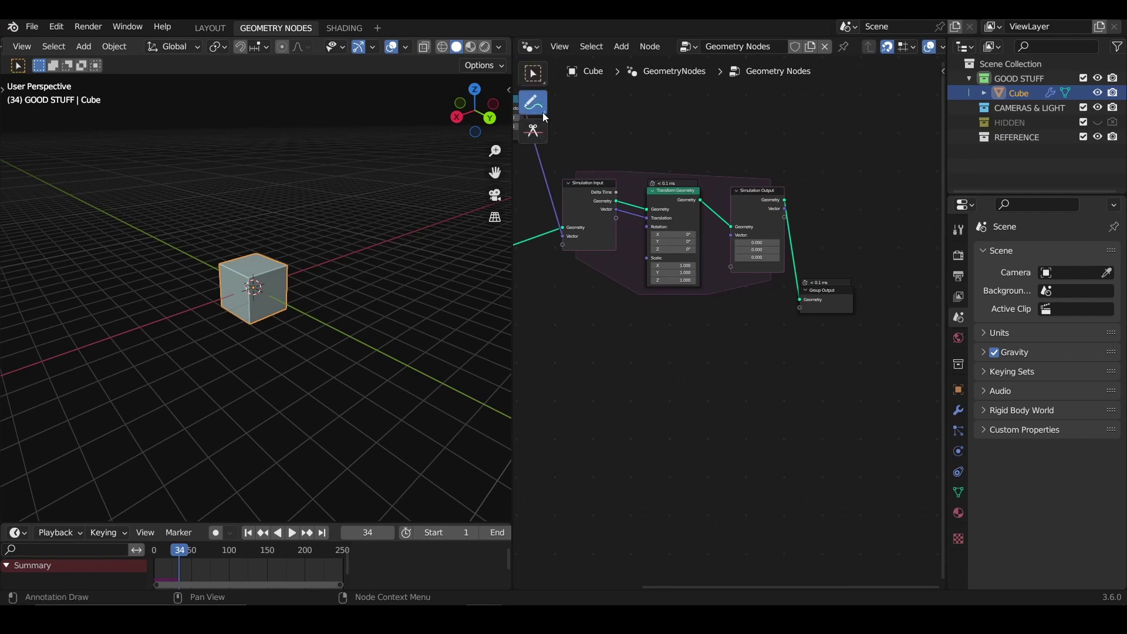
pyautogui.moveTo(601, 156)
pyautogui.mouseDown()
pyautogui.moveTo(764, 134)
pyautogui.moveTo(772, 145)
pyautogui.mouseUp()
pyautogui.moveTo(763, 308)
pyautogui.mouseDown()
pyautogui.moveTo(726, 322)
pyautogui.moveTo(606, 274)
pyautogui.moveTo(617, 283)
pyautogui.mouseUp()
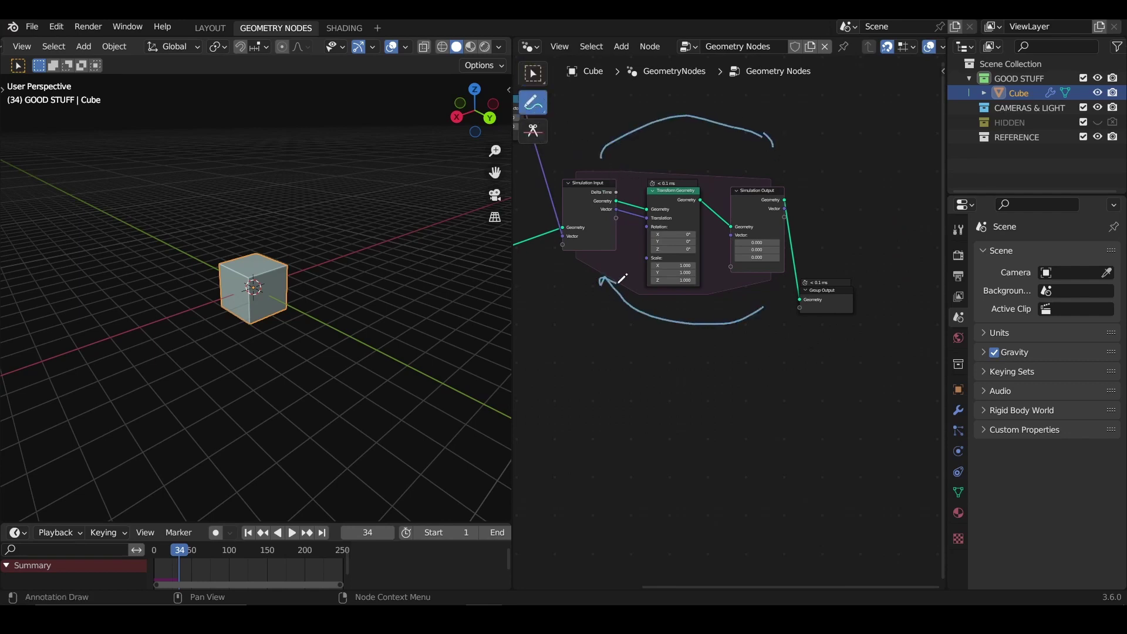
# Step: Annotate an arrow pointing into the Simulation Input node and write "t = 0" above it
pyautogui.moveTo(673, 274); pyautogui.dragTo(812, 290, button='middle')
pyautogui.moveTo(611, 221)
pyautogui.mouseDown()
pyautogui.moveTo(687, 223)
pyautogui.moveTo(679, 237)
pyautogui.mouseUp()
pyautogui.moveTo(565, 197)
pyautogui.mouseDown()
pyautogui.moveTo(581, 192)
pyautogui.moveTo(570, 205)
pyautogui.moveTo(617, 187)
pyautogui.mouseUp()
pyautogui.moveTo(693, 284)
pyautogui.mouseDown(button='middle')
pyautogui.moveTo(661, 329)
pyautogui.moveTo(667, 339)
pyautogui.mouseUp(button='middle')
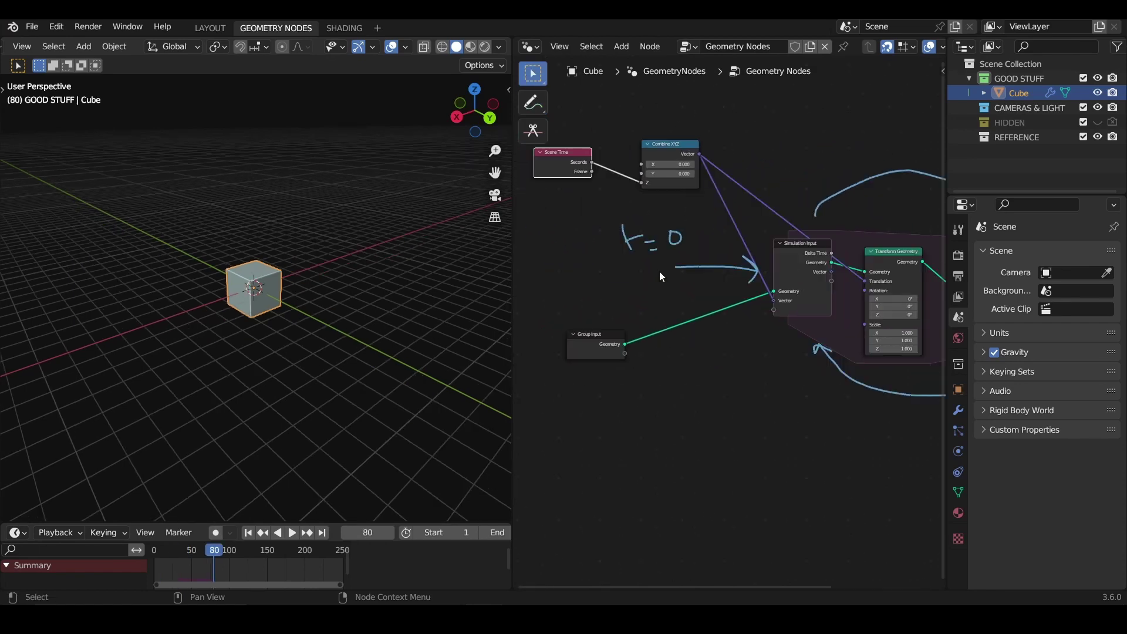
# Step: Return to the first frame and cut the link from Combine XYZ to the Simulation Input's Vector socket
pyautogui.hotkey('ctrl', 's')
pyautogui.press('Escape')
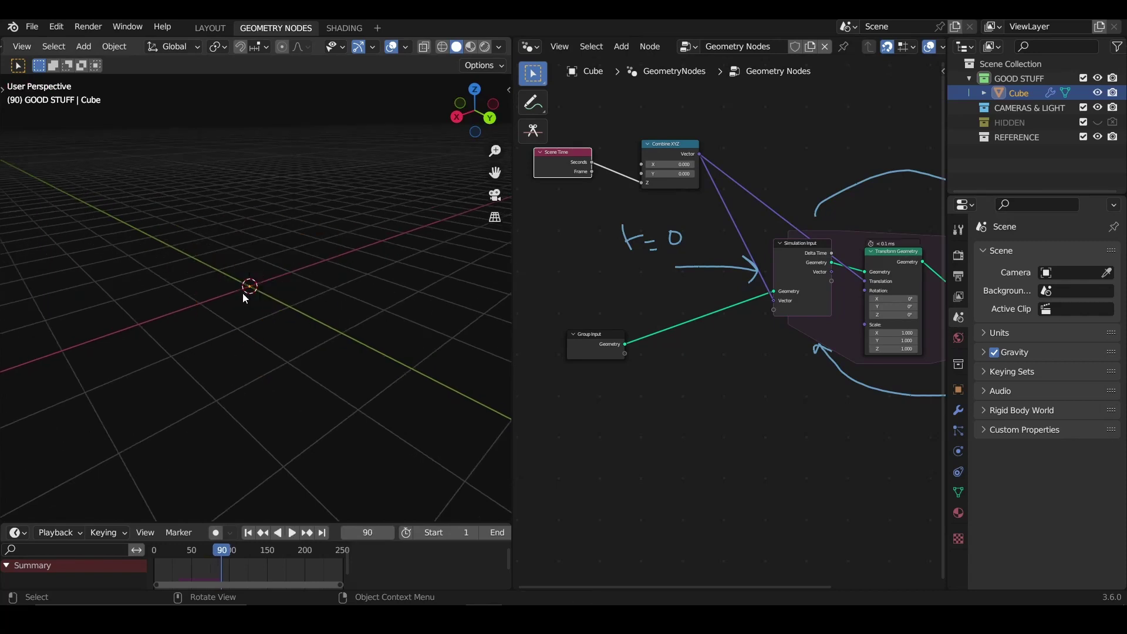
pyautogui.click(247, 533)
pyautogui.moveTo(804, 312); pyautogui.dragTo(769, 307, button='middle')
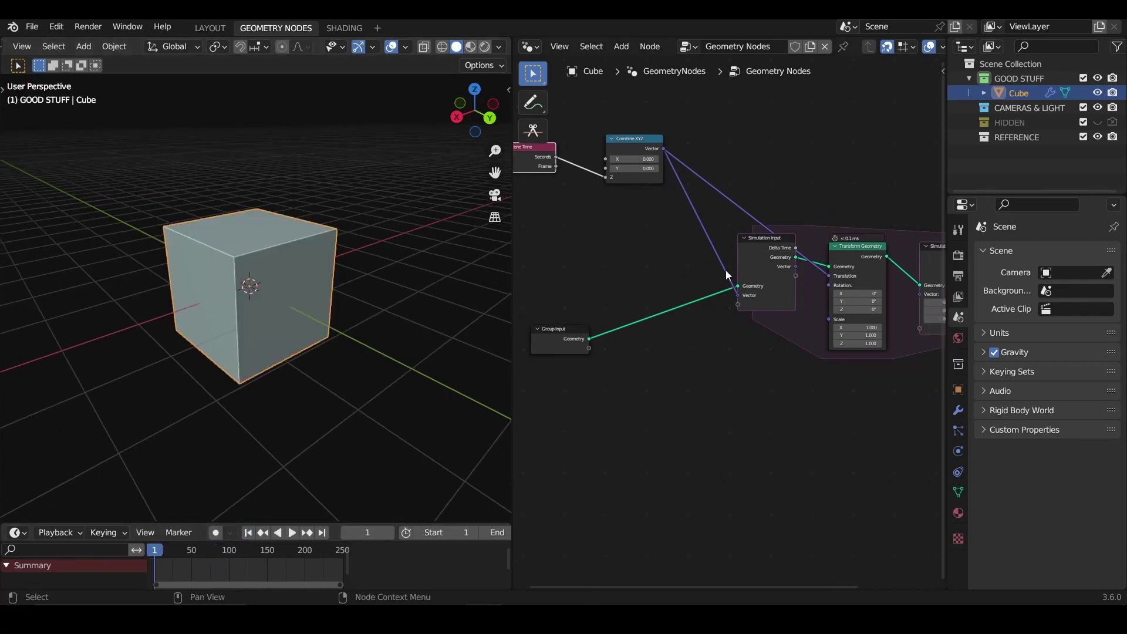
pyautogui.keyDown('ctrl'); pyautogui.moveTo(726, 270); pyautogui.dragTo(690, 245, button='right'); pyautogui.keyUp('ctrl')
# Step: Add a Noise Texture node below Scene Time and switch it to 4D
pyautogui.moveTo(632, 284); pyautogui.dragTo(677, 288, button='middle')
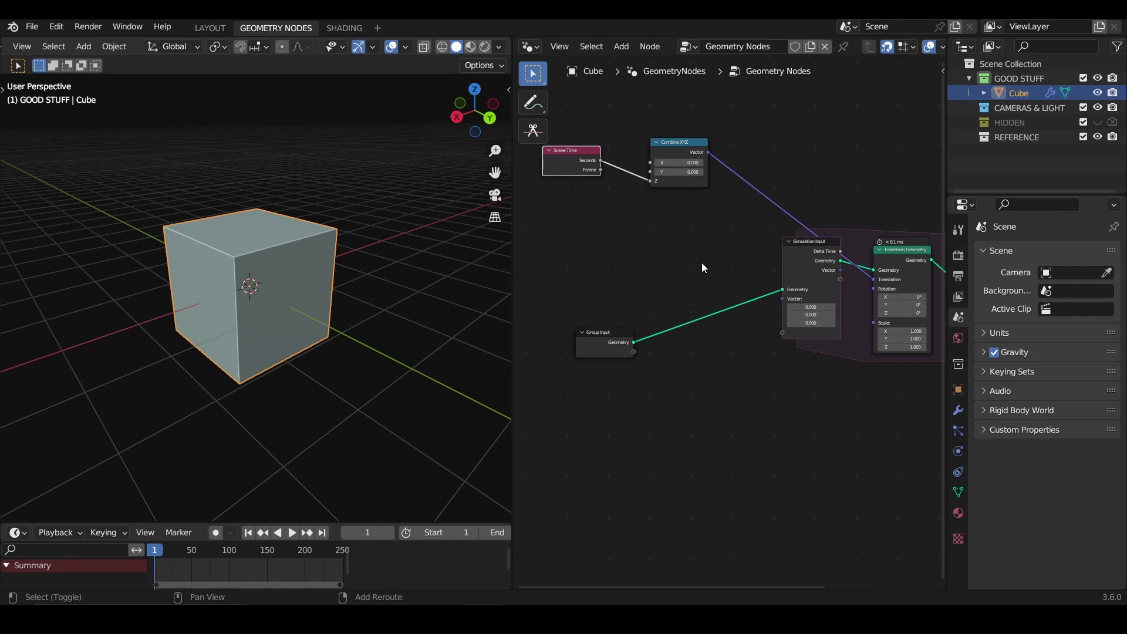
pyautogui.hotkey('shift', 'a')
pyautogui.write('noise')
pyautogui.press('Return')
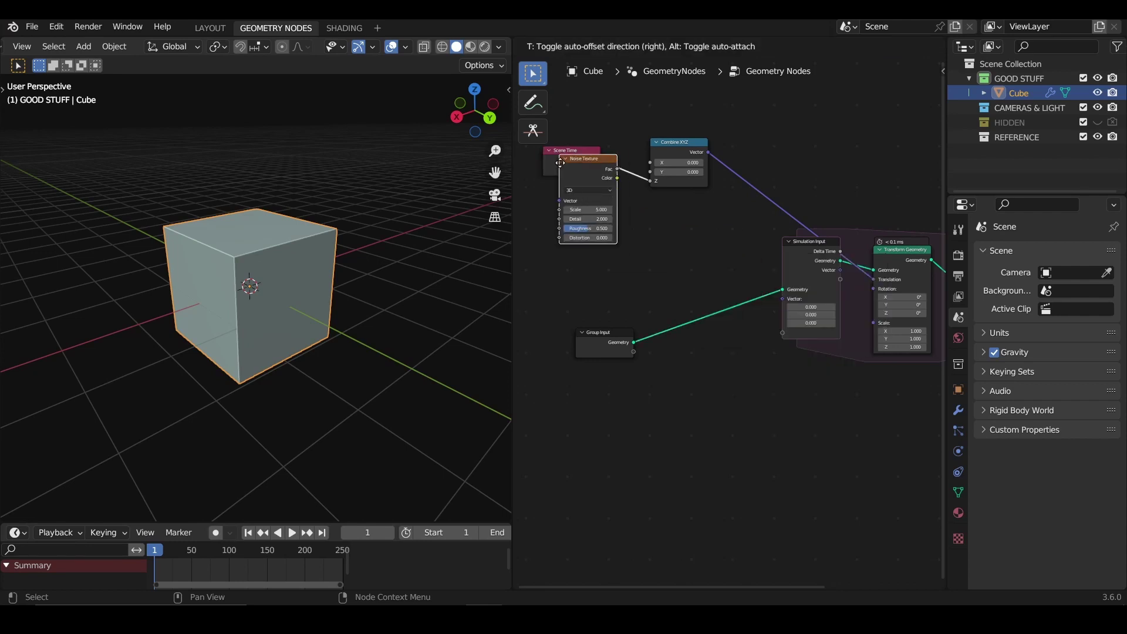
pyautogui.click(594, 204)
pyautogui.click(622, 232)
pyautogui.click(621, 264)
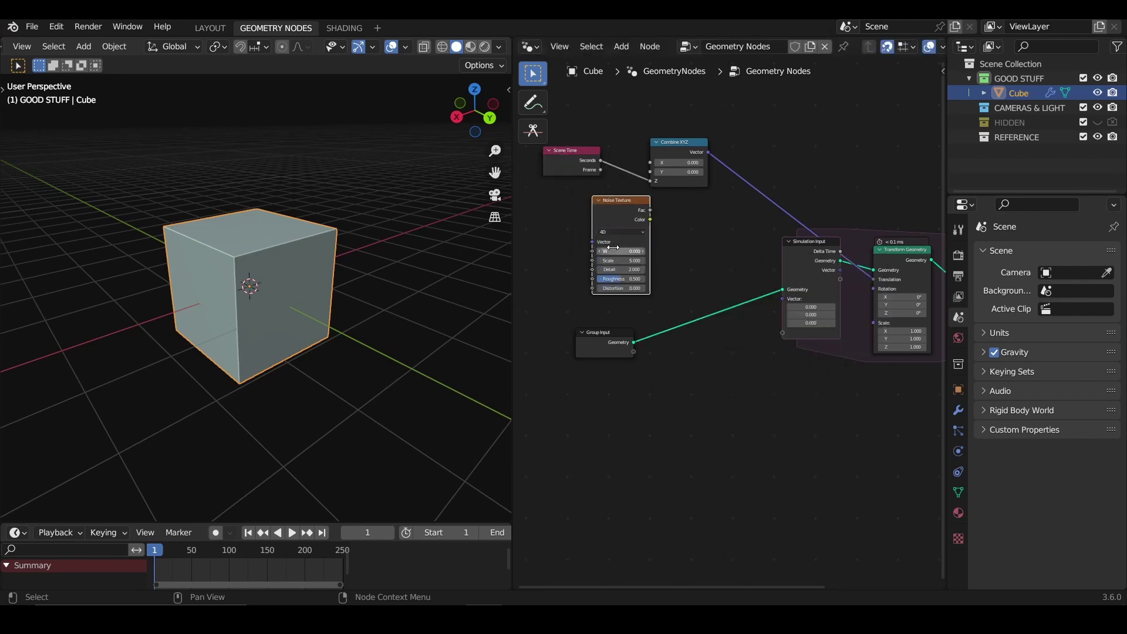
pyautogui.click(614, 250)
pyautogui.click(636, 229)
pyautogui.click(621, 253)
pyautogui.press('Escape')
# Step: Try adjusting the Noise Texture's W value and look over the simulation zone
pyautogui.scroll(-1, 651, 220)
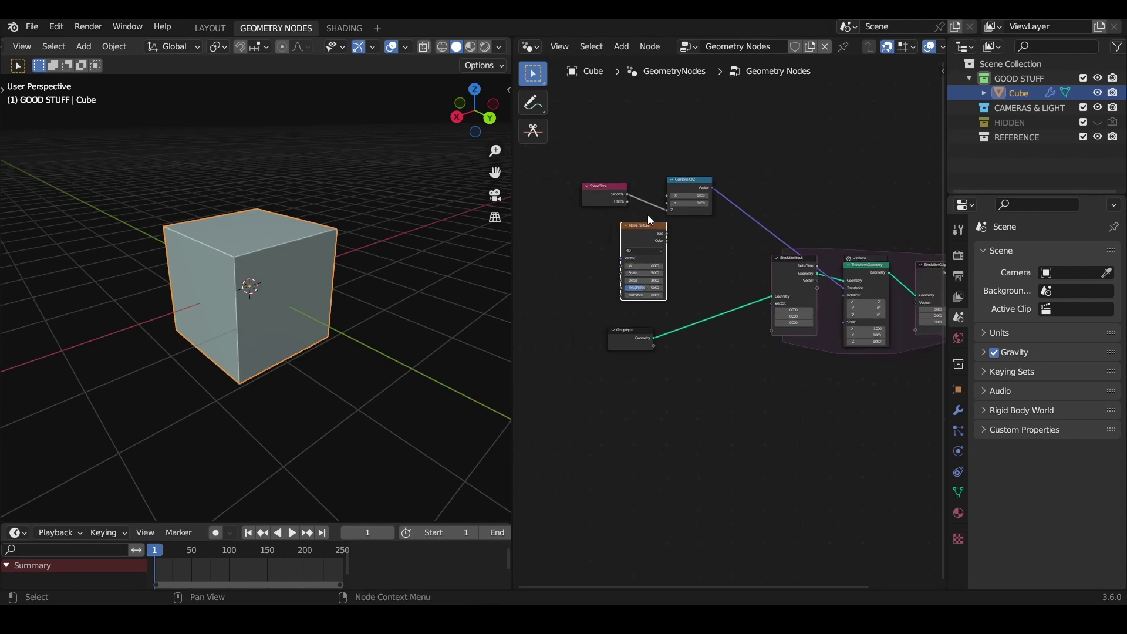
pyautogui.scroll(1, 649, 222)
pyautogui.scroll(4, 624, 263)
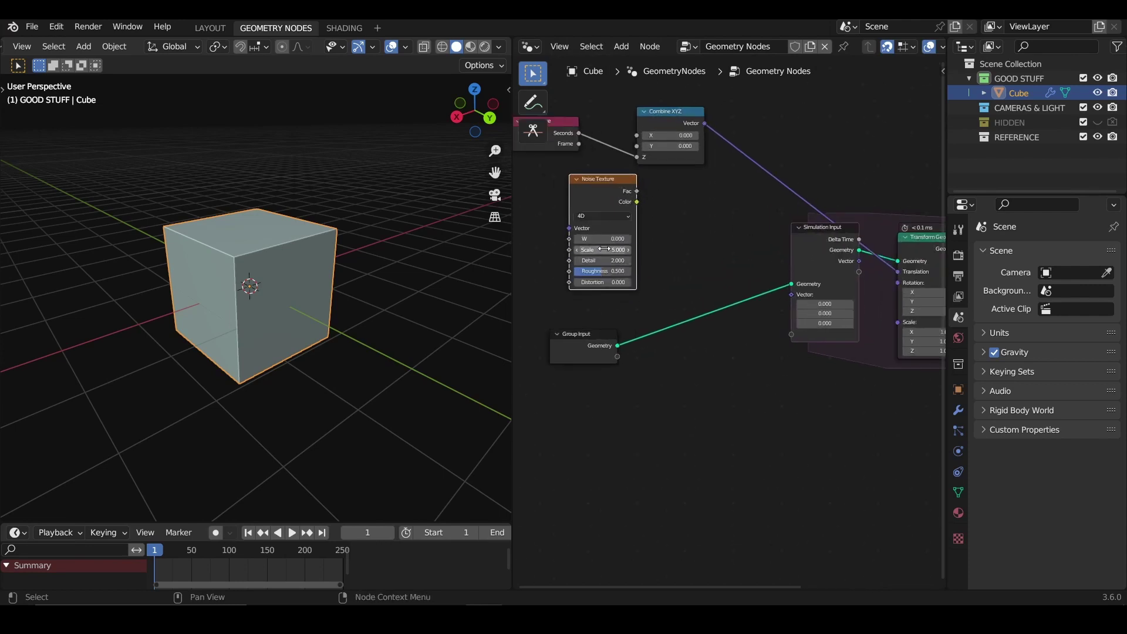
pyautogui.moveTo(611, 239); pyautogui.dragTo(578, 240)
pyautogui.scroll(1, 924, 257)
pyautogui.moveTo(925, 258); pyautogui.dragTo(831, 235, button='middle')
pyautogui.scroll(-3, 826, 227)
pyautogui.click(808, 284)
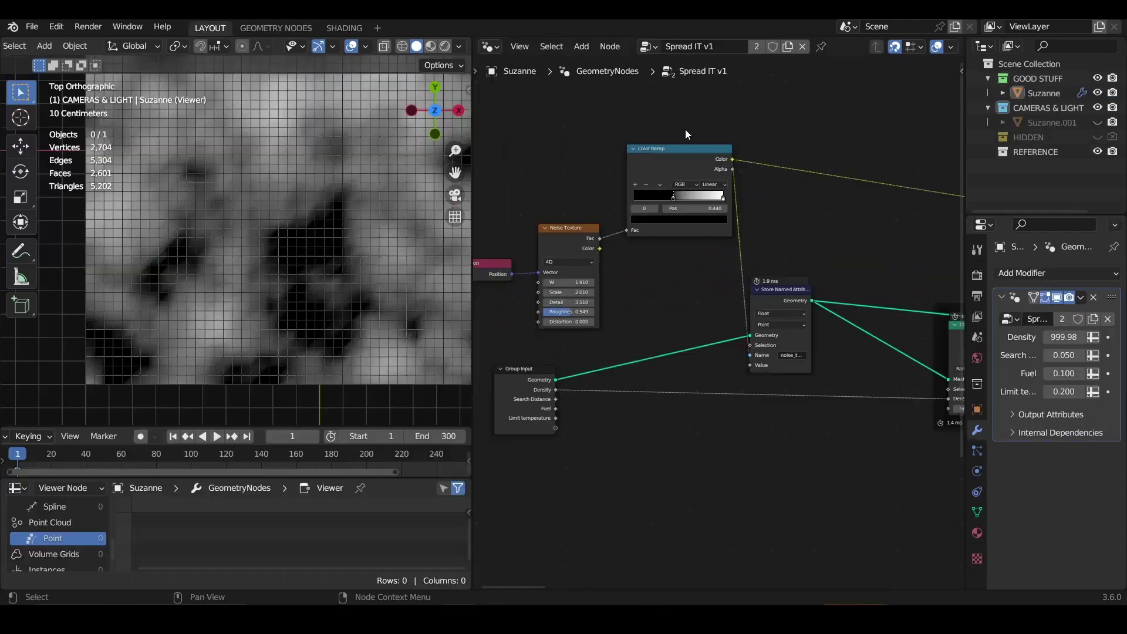
# Step: Reposition the Noise Texture and Color Ramp nodes in the Spread IT v1 node tree and save the file
pyautogui.moveTo(559, 255); pyautogui.dragTo(550, 246)
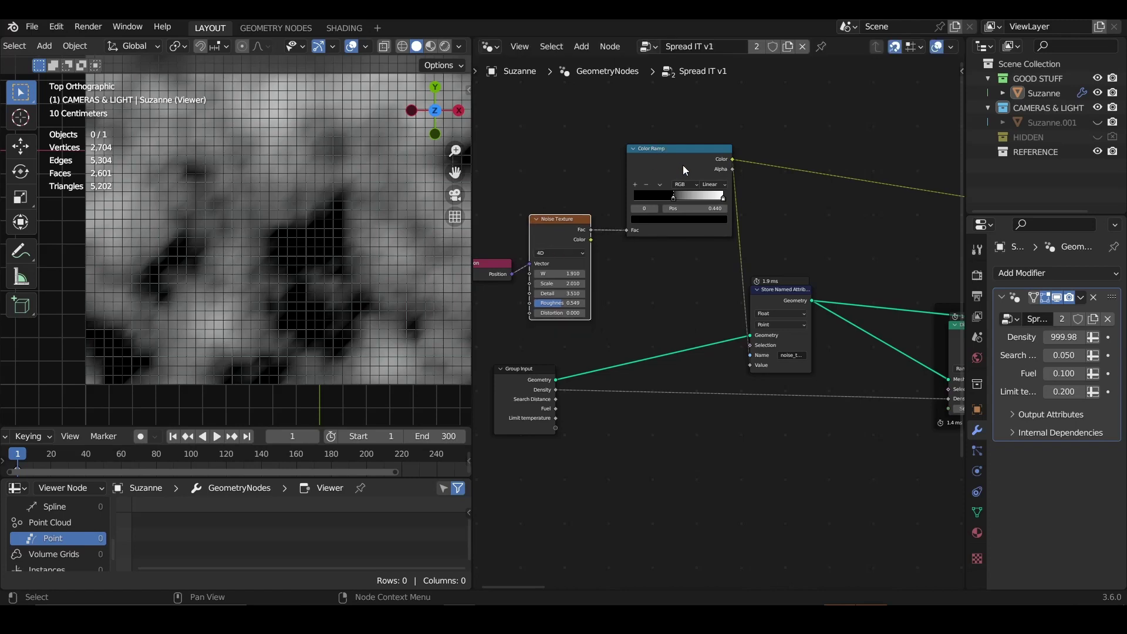
pyautogui.moveTo(702, 230); pyautogui.dragTo(693, 238)
pyautogui.scroll(-2, 755, 241)
pyautogui.hotkey('ctrl', 's')
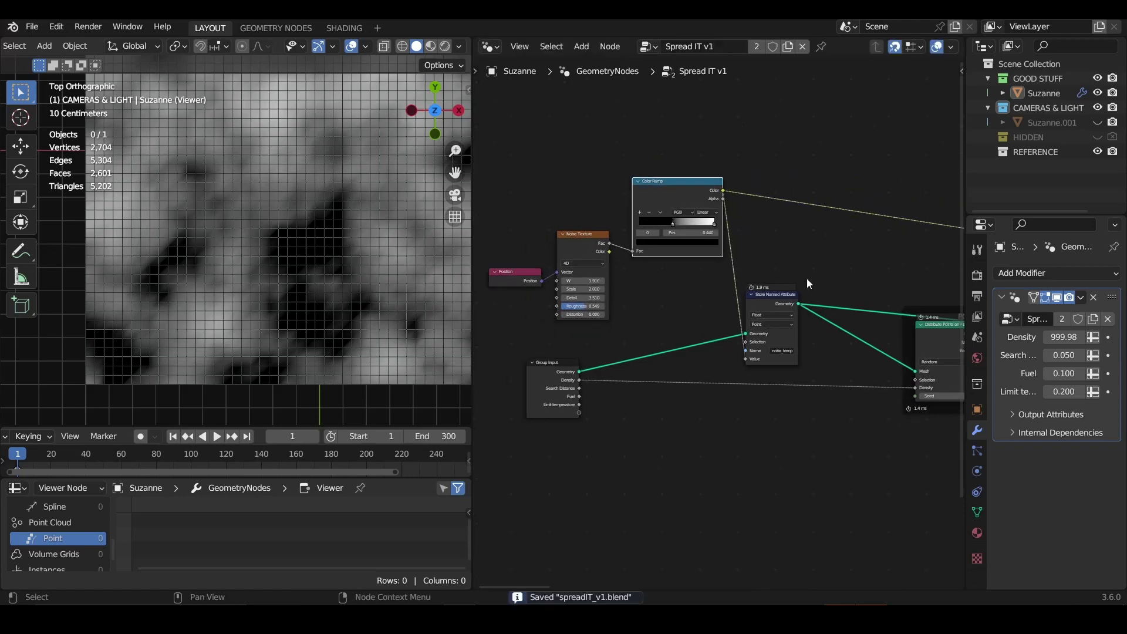
# Step: Frame the Position, Noise Texture, Color Ramp and Store Named Attribute nodes together and label the frame INITIAL ATTRIBUTES
pyautogui.moveTo(846, 276); pyautogui.dragTo(682, 268, button='middle')
pyautogui.scroll(-1, 684, 274)
pyautogui.moveTo(609, 262); pyautogui.dragTo(734, 271, button='middle')
pyautogui.moveTo(521, 183); pyautogui.dragTo(775, 441)
pyautogui.hotkey('ctrl', 'j')
pyautogui.click(659, 198)
pyautogui.moveTo(658, 198); pyautogui.dragTo(687, 200)
pyautogui.press('F2')
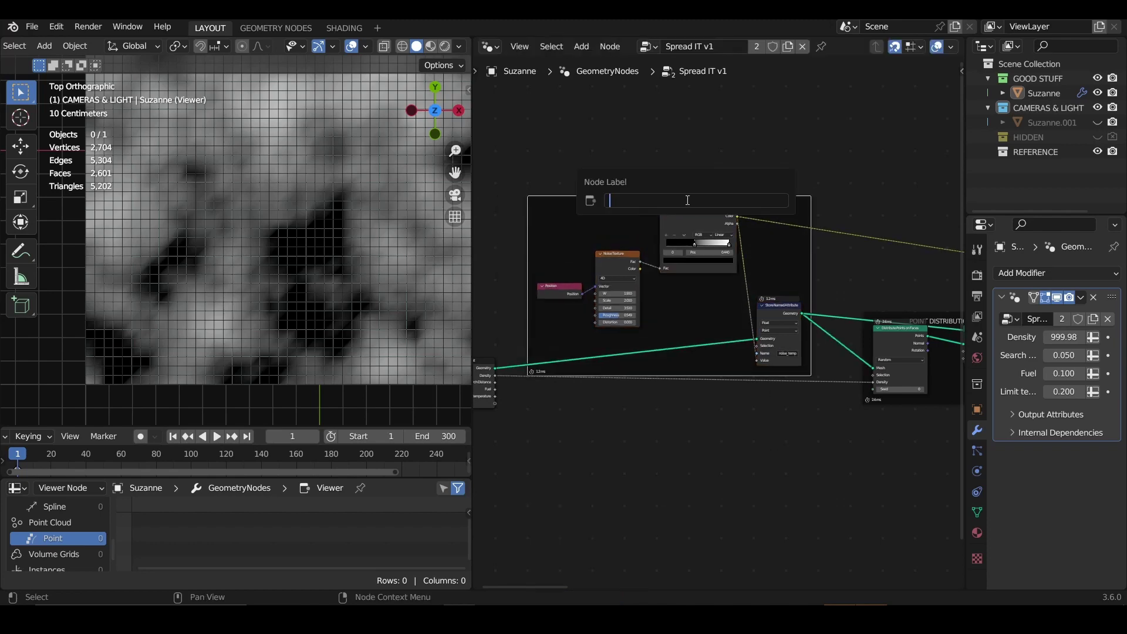
pyautogui.press('capslock')
pyautogui.write('INITIALIZATION')
pyautogui.press('Return')
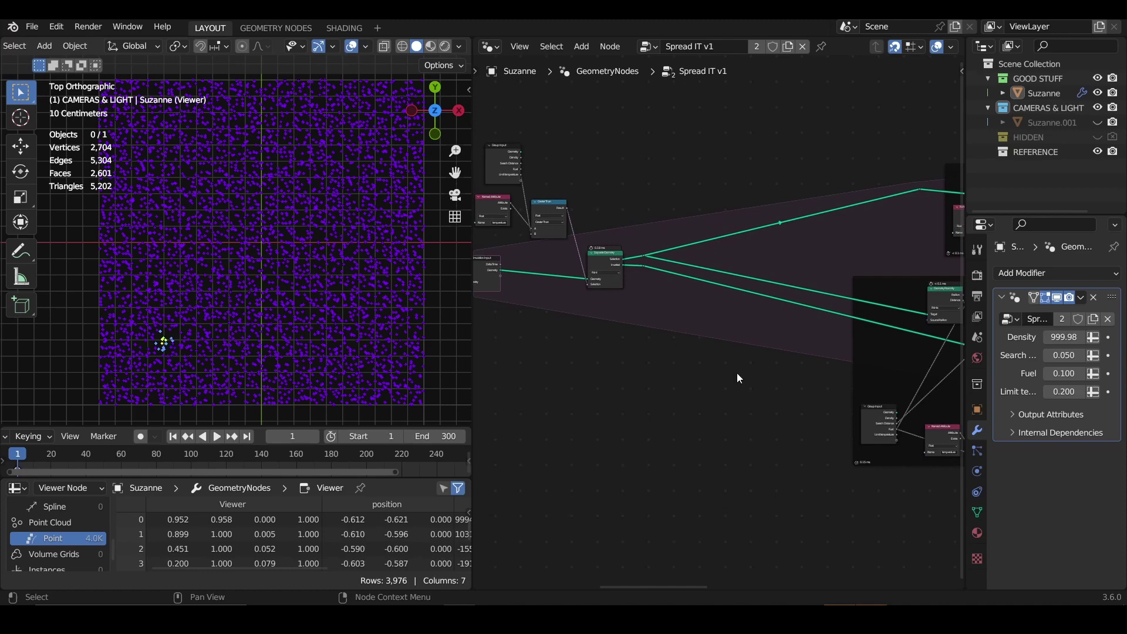
# Step: Add a Named Attribute node above the Group Input in the DISTANCE TEMPERATURE frame
pyautogui.moveTo(747, 372); pyautogui.dragTo(650, 307, button='middle')
pyautogui.scroll(3, 568, 379)
pyautogui.scroll(2, 706, 321)
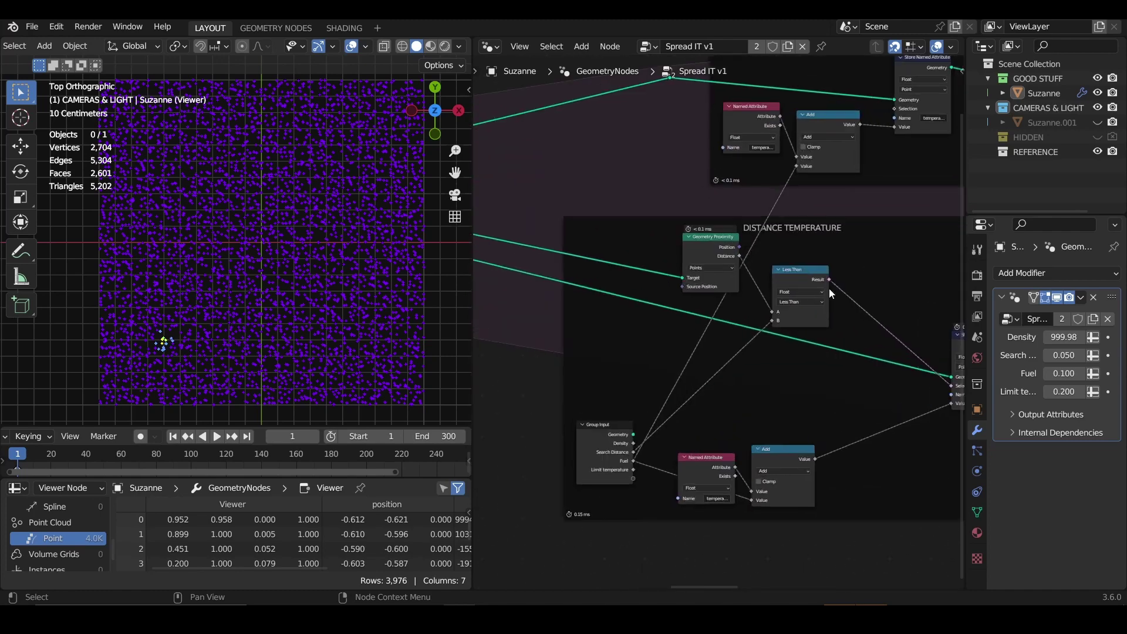
pyautogui.hotkey('shift', 'a')
pyautogui.write('named')
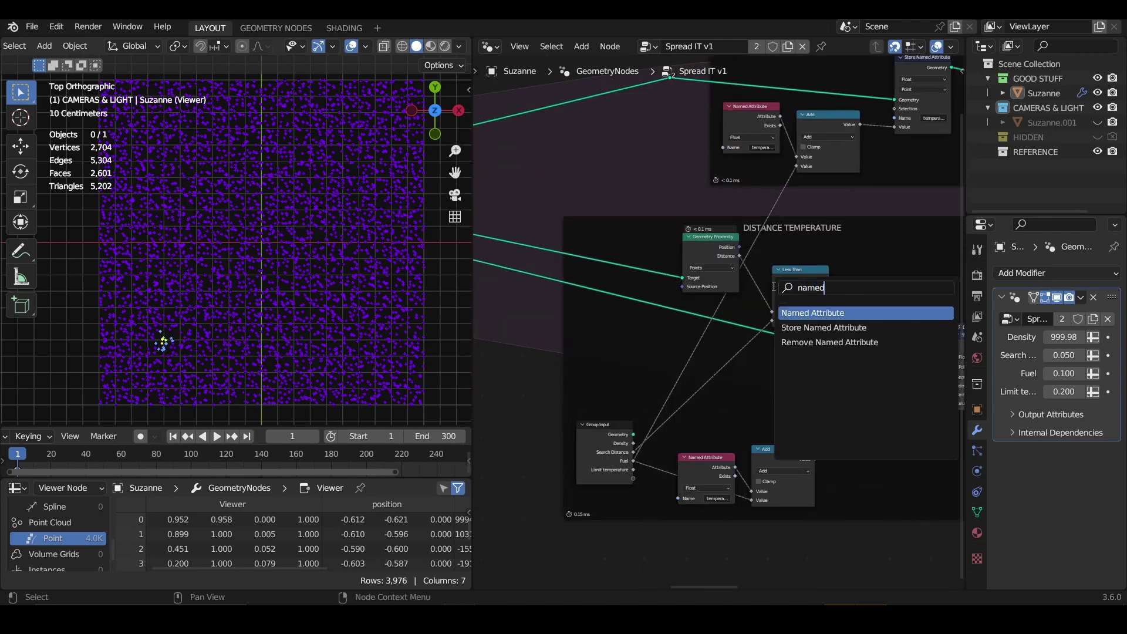
pyautogui.press('Return')
pyautogui.click(593, 326)
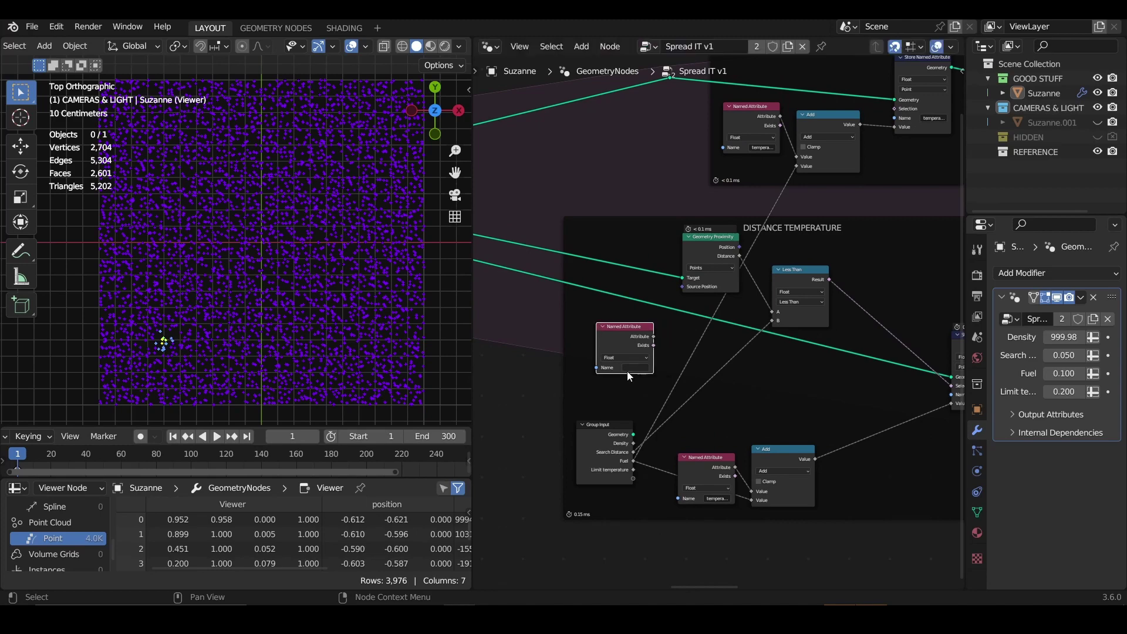
# Step: Set the new Named Attribute node to read the noise_temp float attribute
pyautogui.click(627, 369)
pyautogui.click(657, 425)
pyautogui.scroll(1, 683, 405)
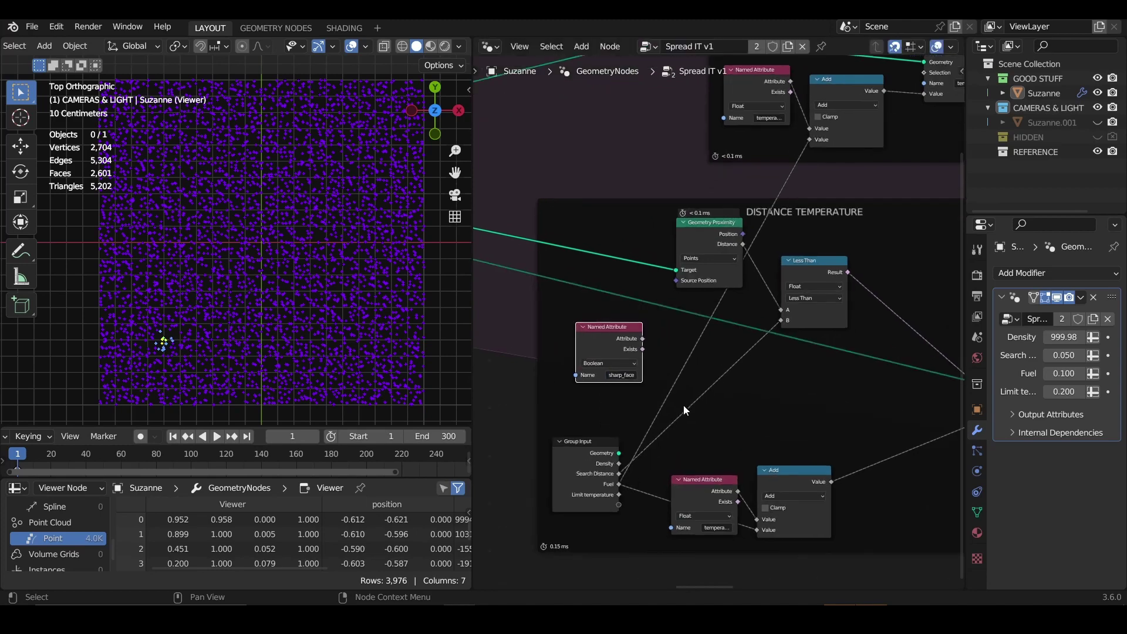
pyautogui.click(625, 380)
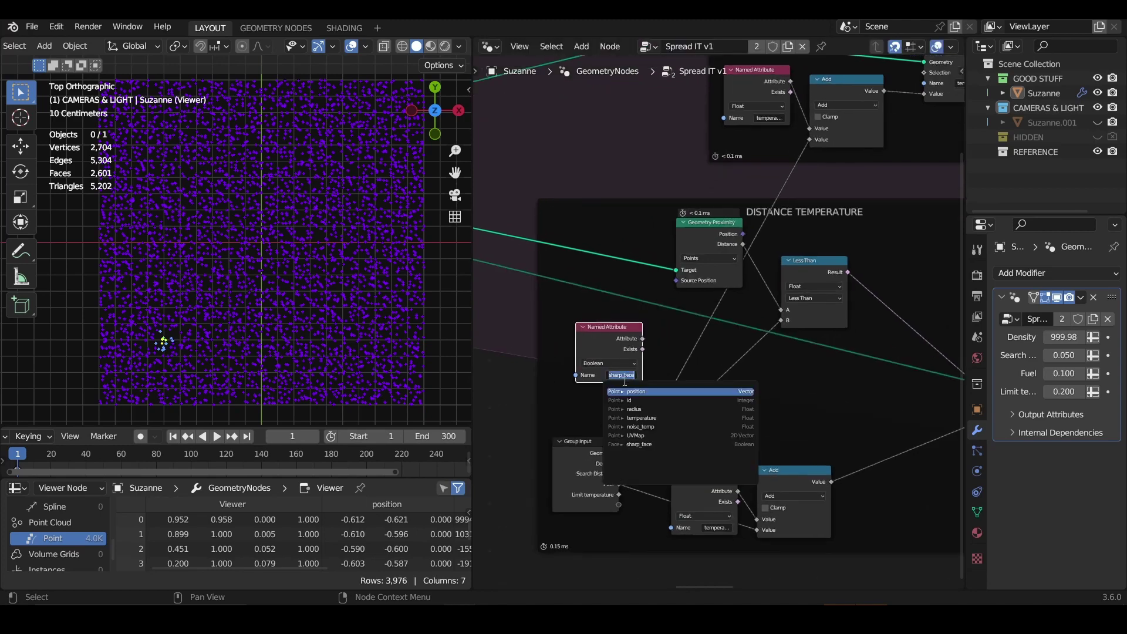
pyautogui.click(644, 412)
pyautogui.scroll(1, 738, 319)
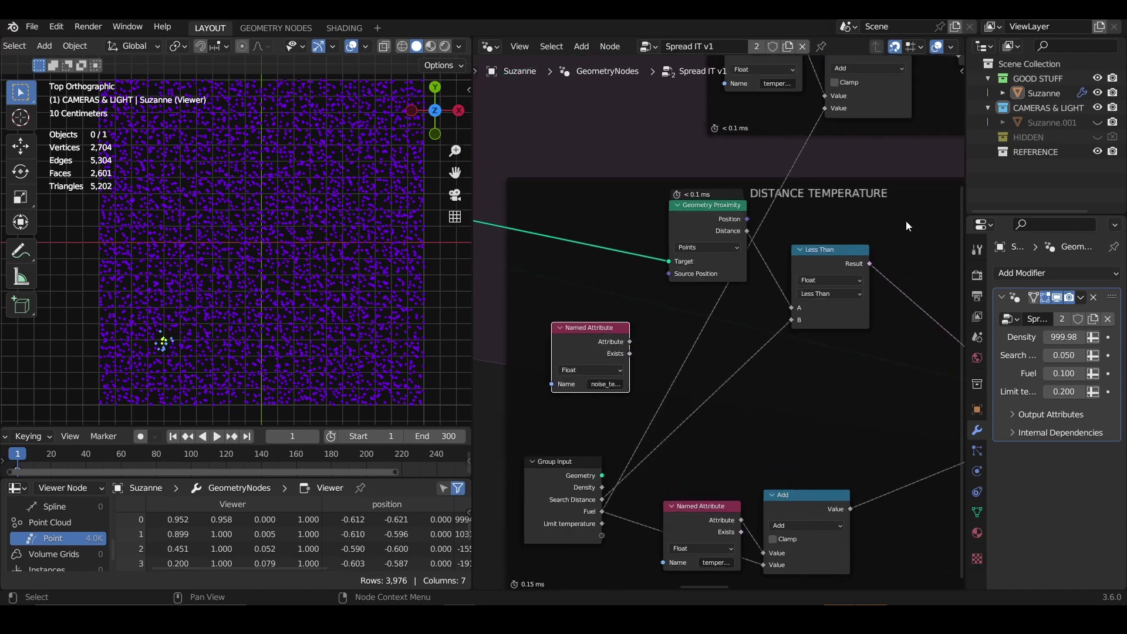
# Step: Move the Geometry Proximity node aside and insert a Math node on the link from Search Distance to Less Than's B input
pyautogui.moveTo(713, 219); pyautogui.dragTo(639, 208)
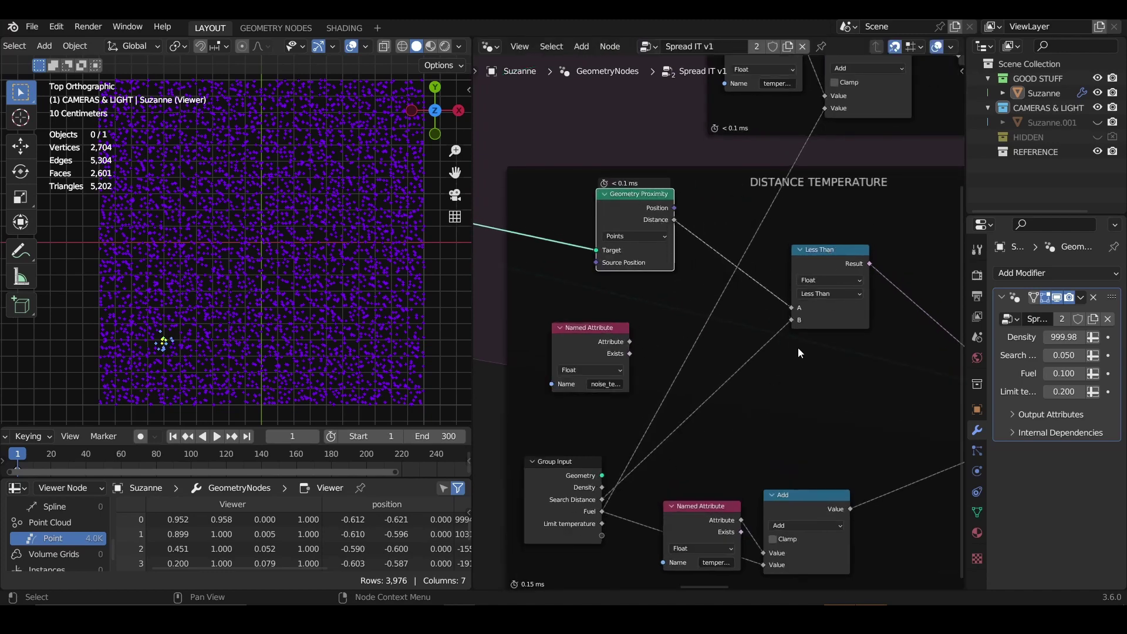
pyautogui.hotkey('shift', 'a')
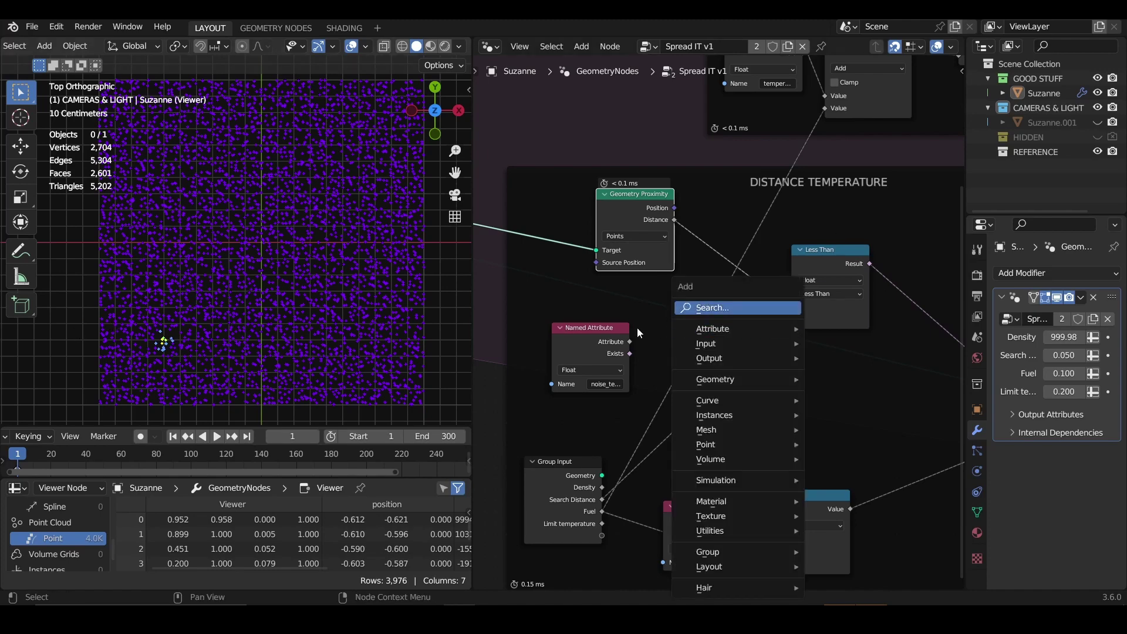
pyautogui.press('Escape')
pyautogui.press('q')
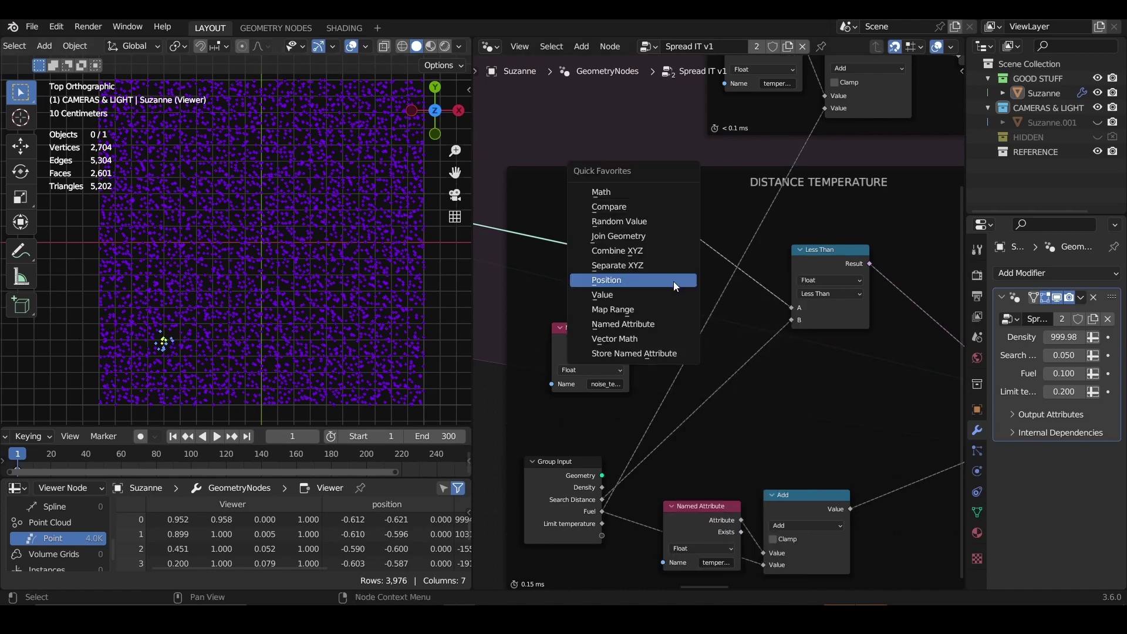
pyautogui.click(629, 187)
pyautogui.click(745, 354)
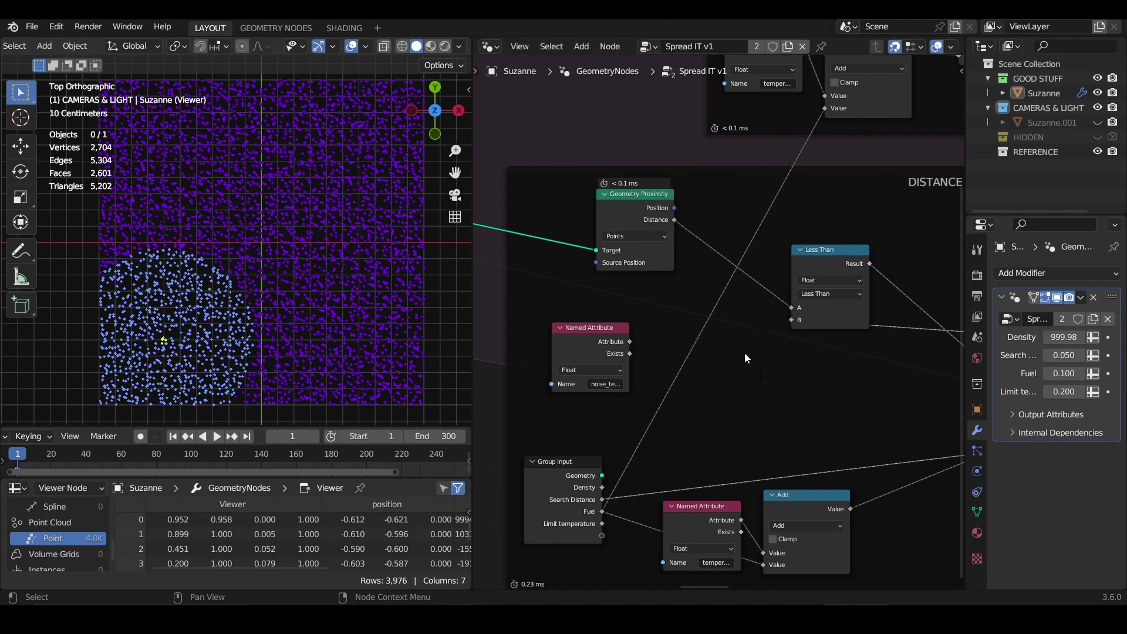
# Step: Bring the Math node back between the nodes, set it to Multiply and feed the noise_temp attribute into its second value
pyautogui.scroll(-8, 788, 376)
pyautogui.moveTo(761, 407); pyautogui.dragTo(409, 343, button='middle')
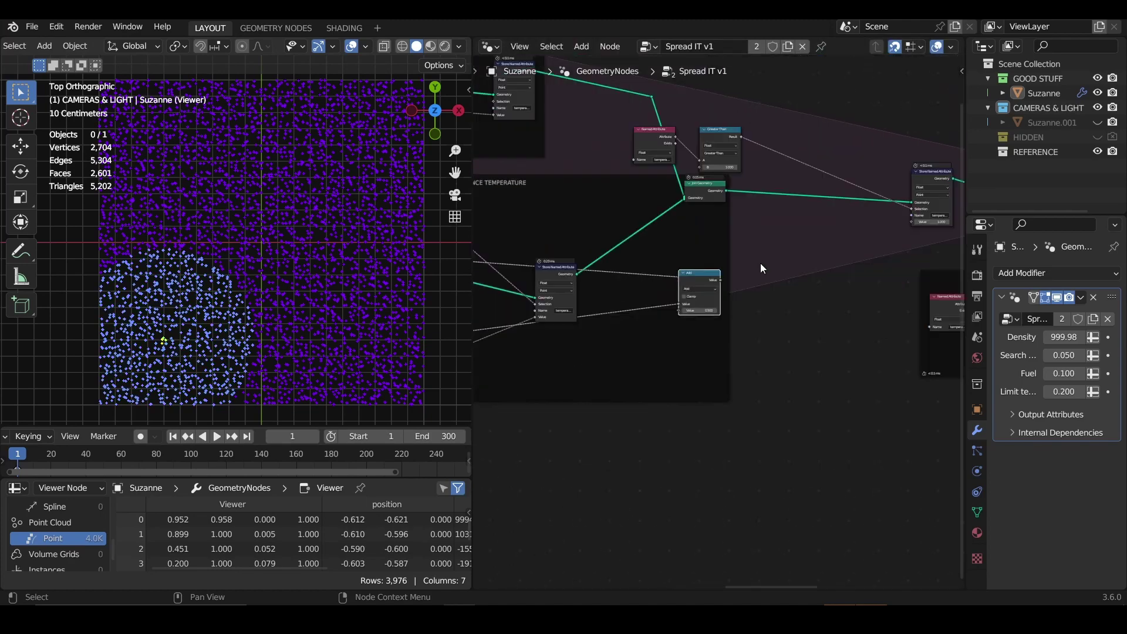
pyautogui.scroll(4, 797, 323)
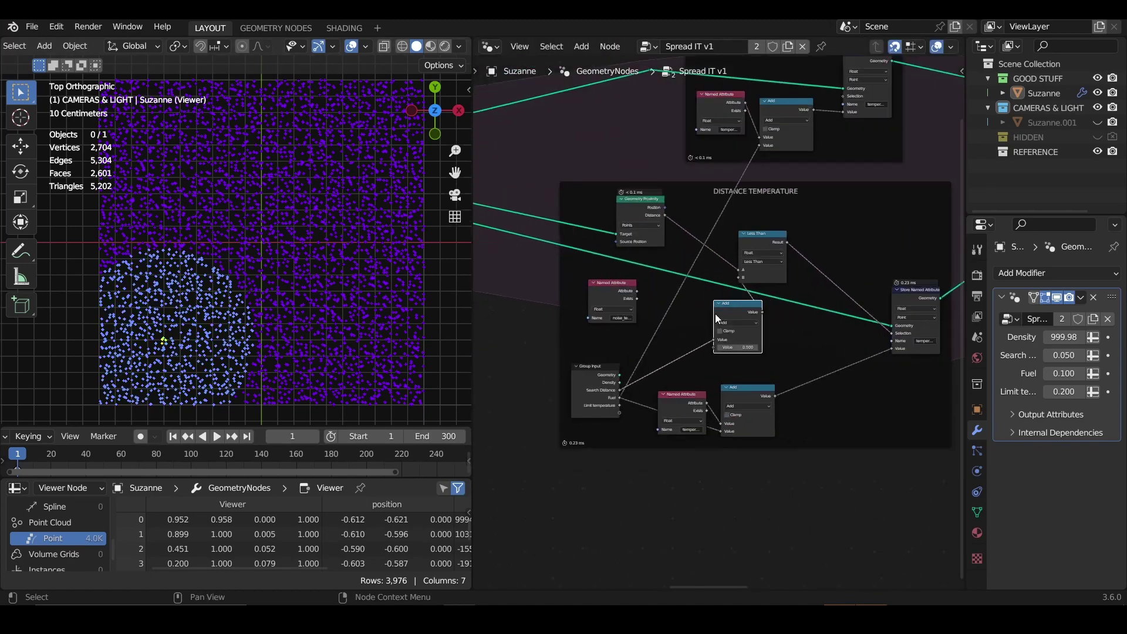
pyautogui.click(724, 323)
pyautogui.click(755, 365)
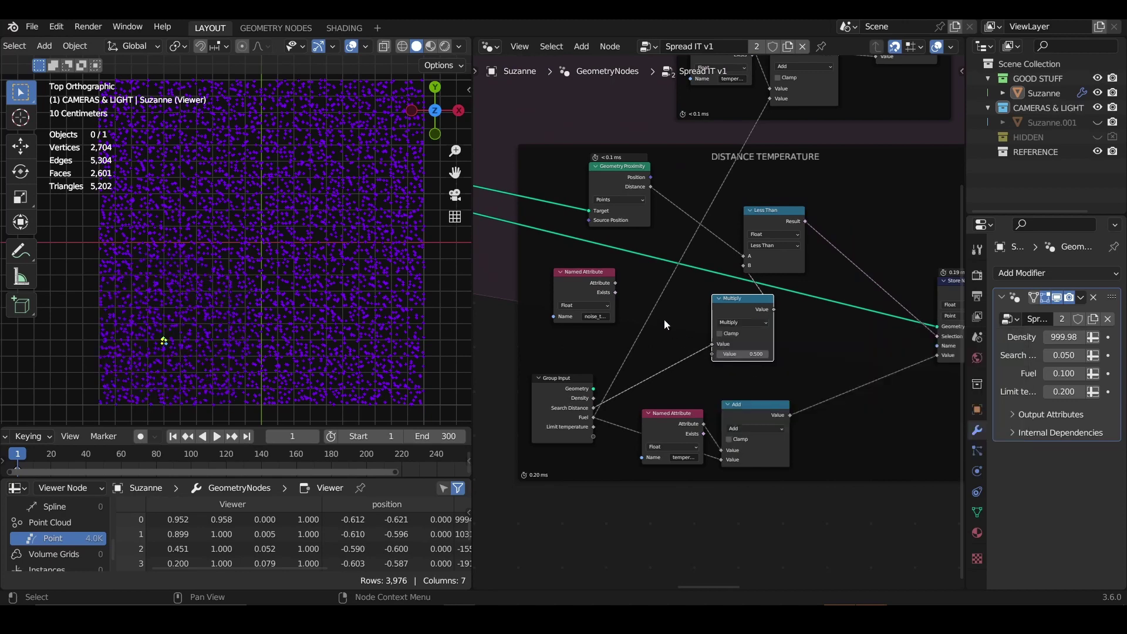
pyautogui.moveTo(616, 283); pyautogui.dragTo(691, 311)
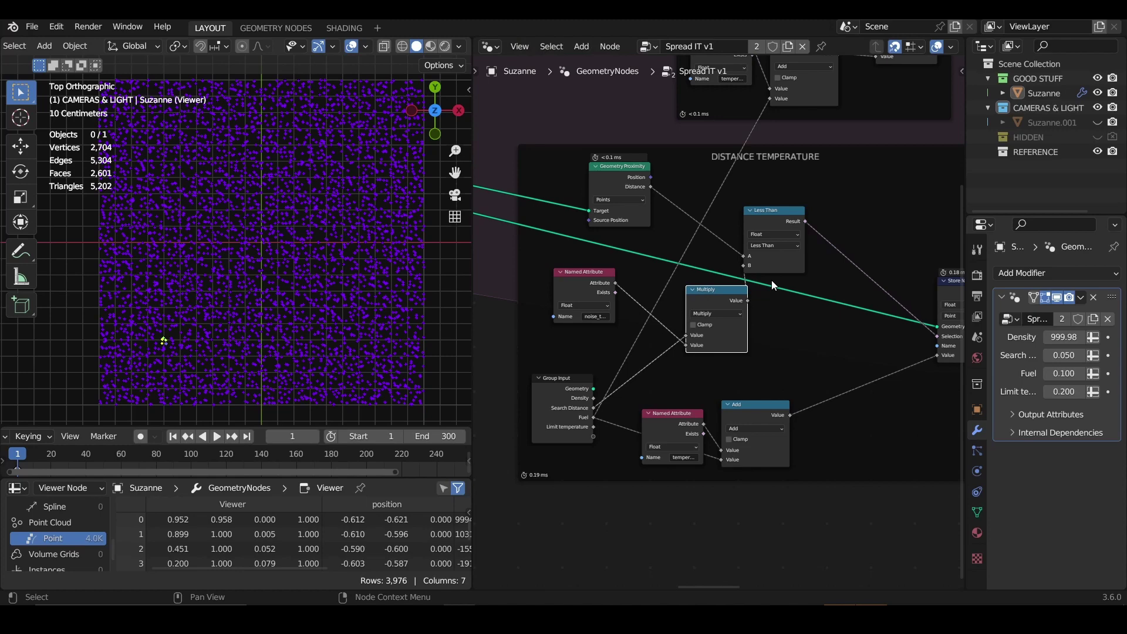
# Step: Play the simulation briefly to check the noise-scaled search distance, and return to the first frame
pyautogui.scroll(-8, 539, 317)
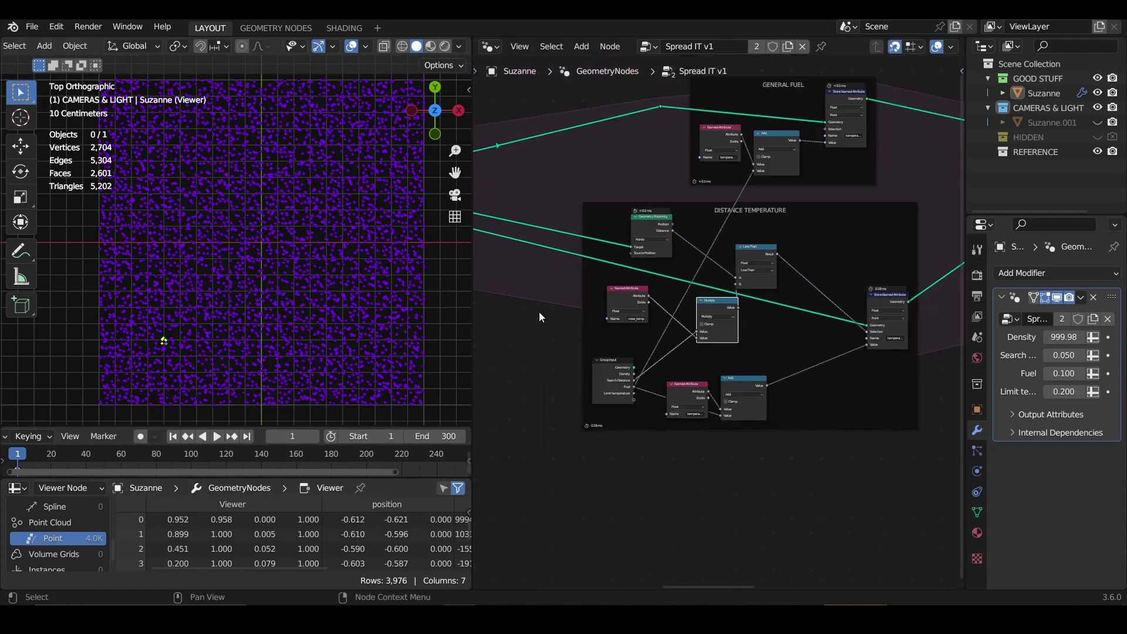
pyautogui.moveTo(665, 393); pyautogui.dragTo(328, 454, button='middle')
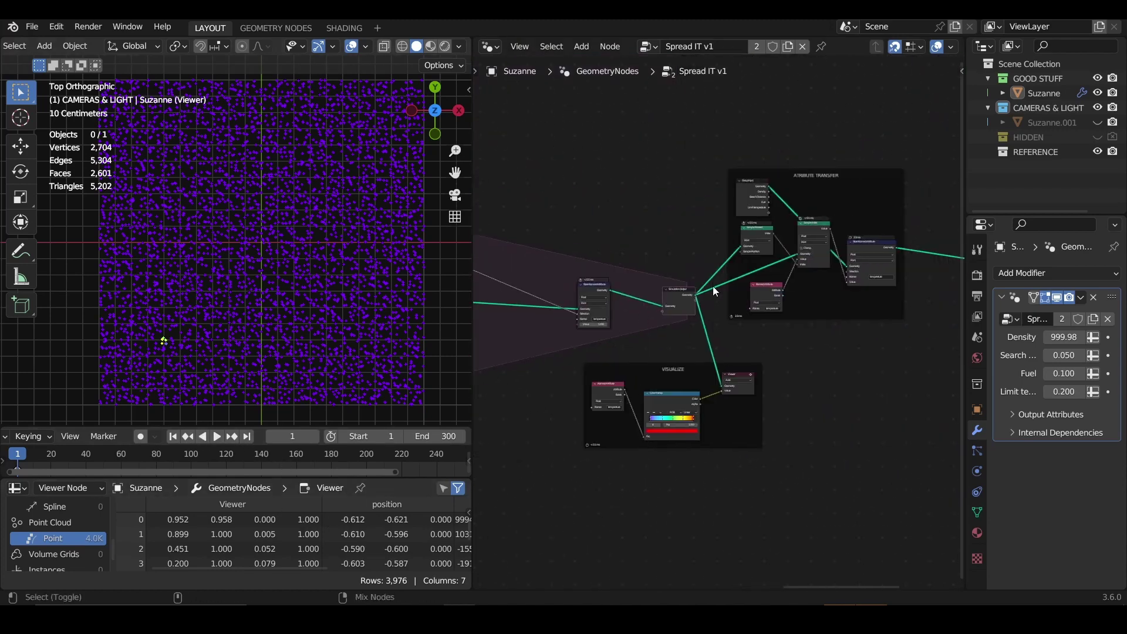
pyautogui.click(216, 437)
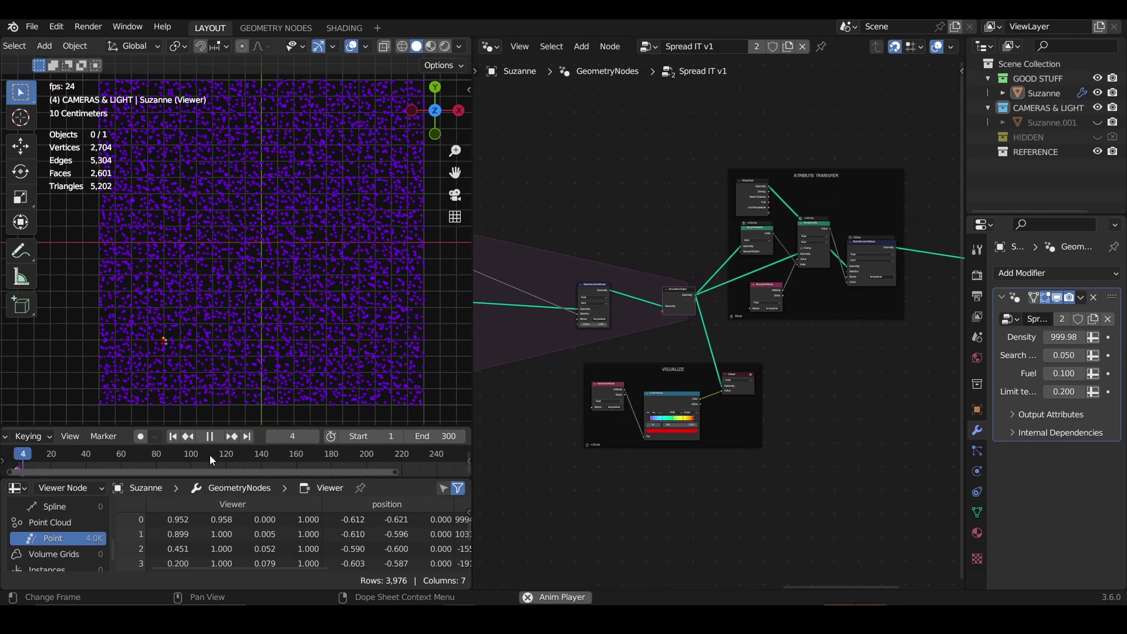
pyautogui.click(216, 438)
pyautogui.click(173, 437)
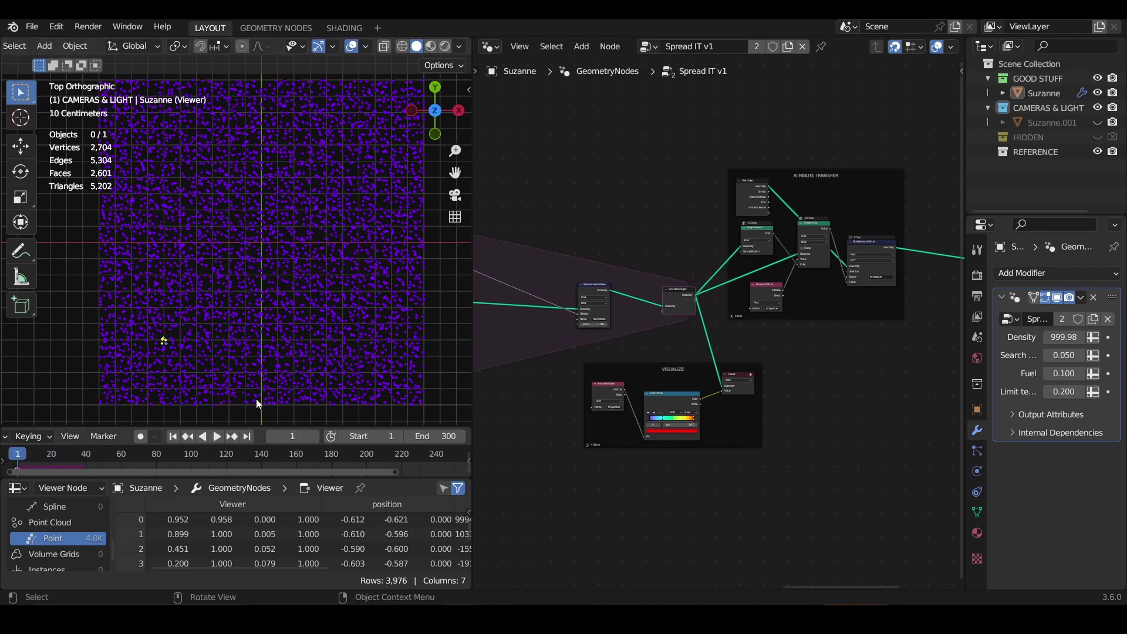
# Step: Preview the INITIAL ATTRIBUTES Color Ramp on the points, setting the noise W to about 5.21 and the ramp's black stop to position 0
pyautogui.moveTo(596, 299); pyautogui.dragTo(580, 316, button='middle')
pyautogui.scroll(5, 579, 316)
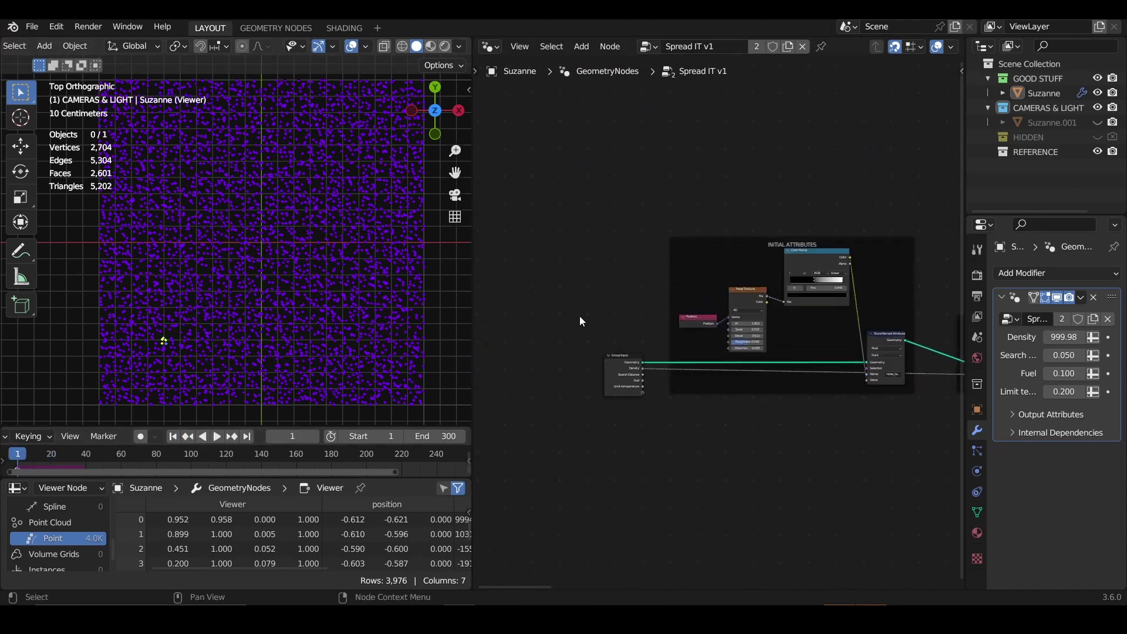
pyautogui.keyDown('ctrl'); pyautogui.keyDown('shift'); pyautogui.click(887, 242); pyautogui.keyUp('shift'); pyautogui.keyUp('ctrl')
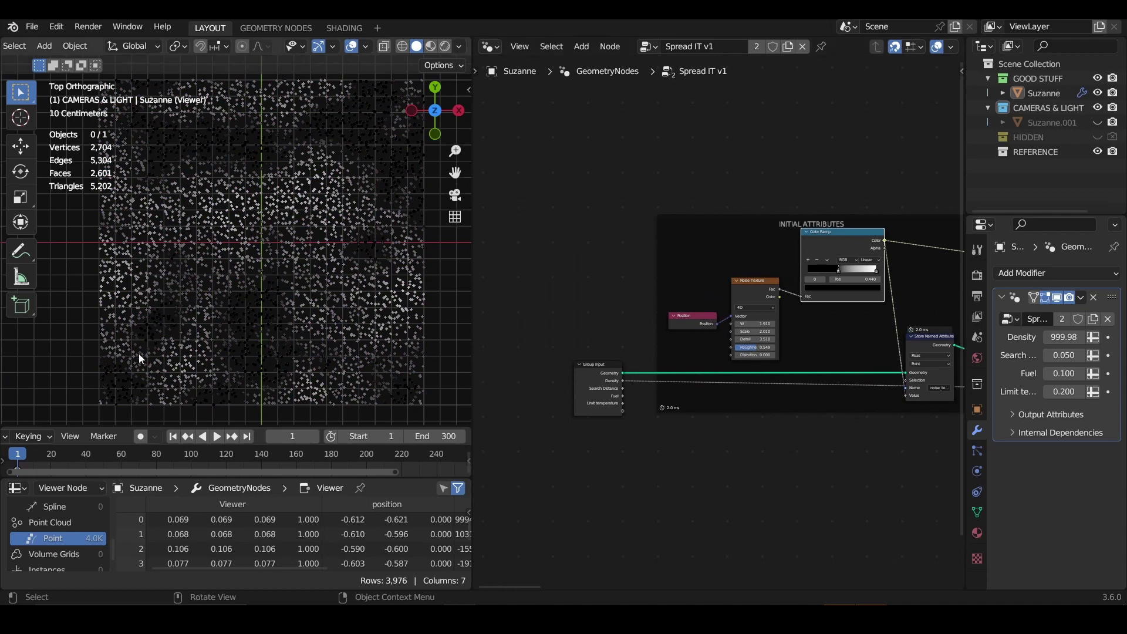
pyautogui.scroll(3, 141, 352)
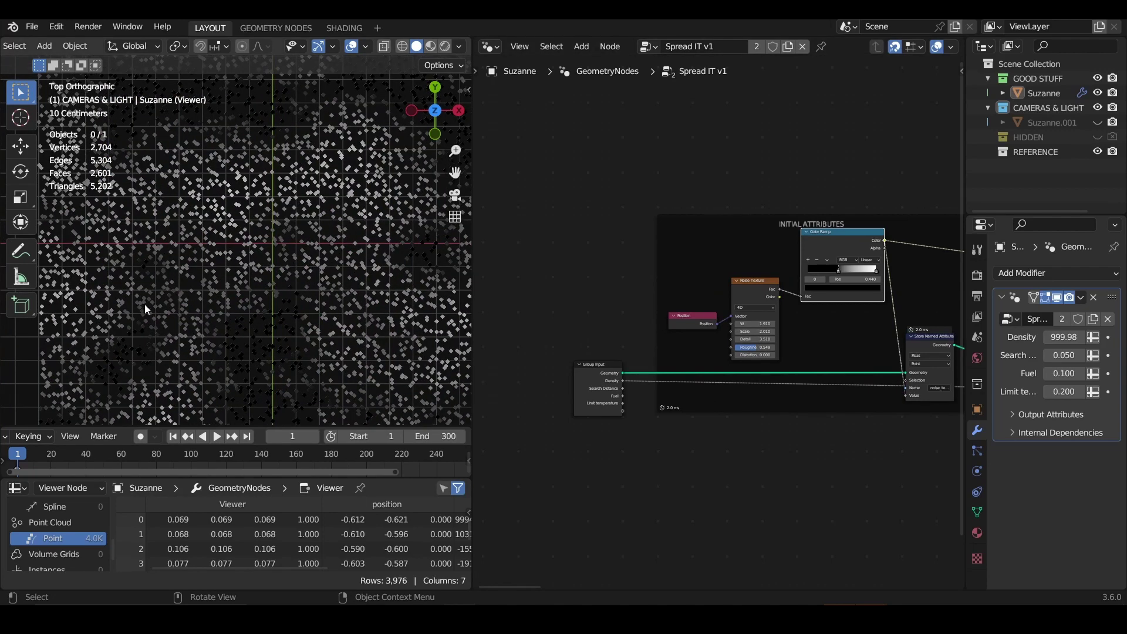
pyautogui.keyDown('shift'); pyautogui.moveTo(144, 304); pyautogui.dragTo(207, 238, button='middle'); pyautogui.keyUp('shift')
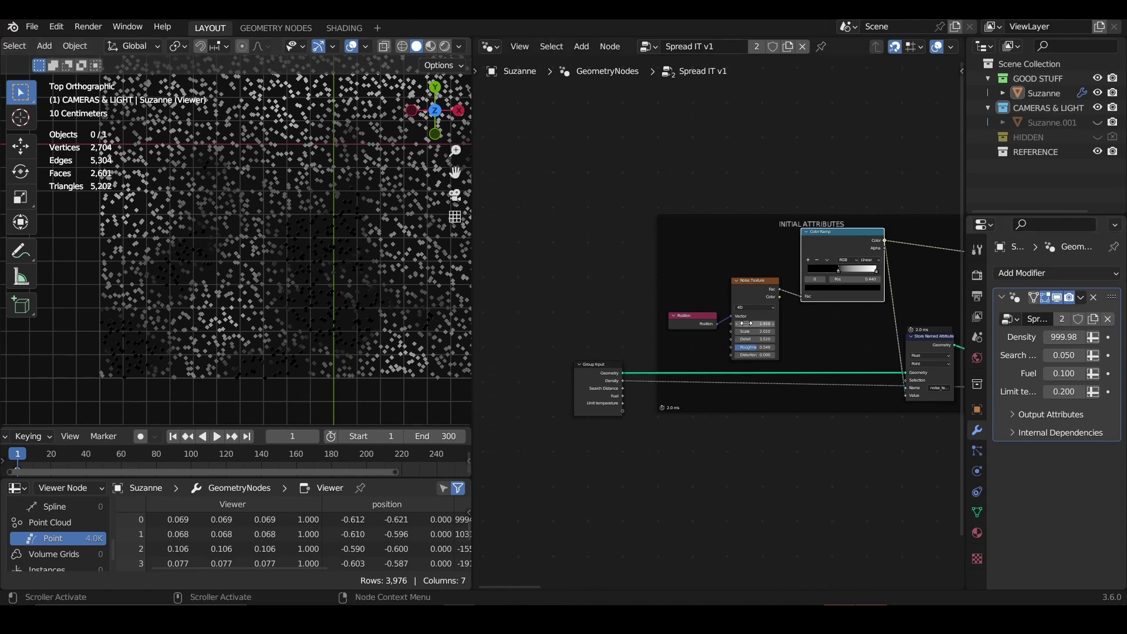
pyautogui.moveTo(746, 324); pyautogui.dragTo(863, 324)
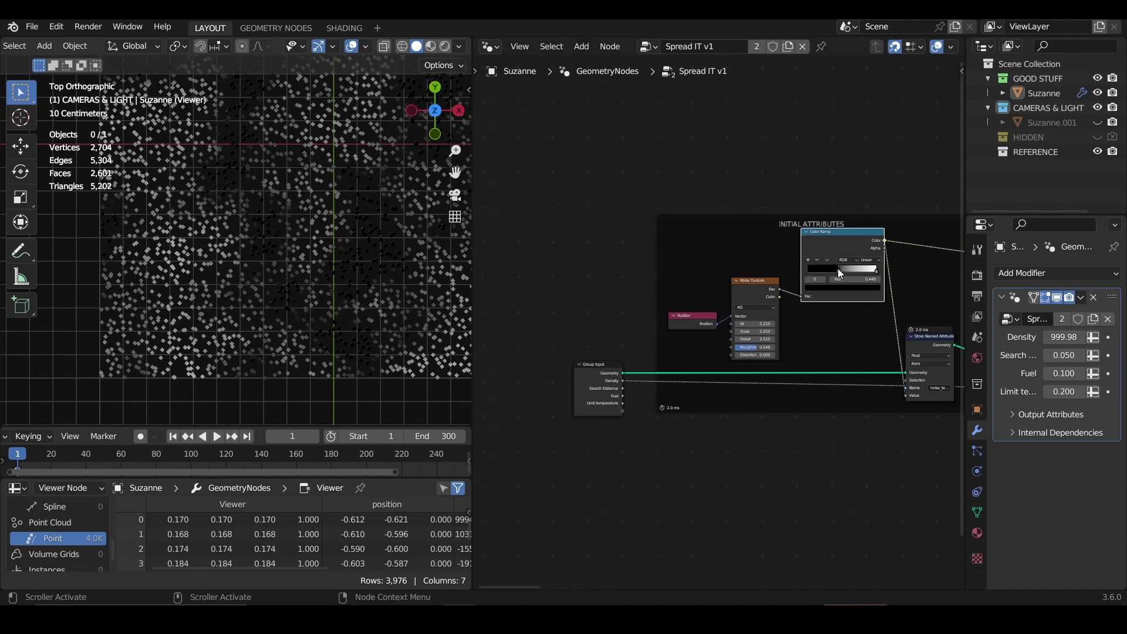
pyautogui.moveTo(841, 272)
pyautogui.mouseDown()
pyautogui.moveTo(807, 272)
pyautogui.moveTo(833, 277)
pyautogui.mouseUp()
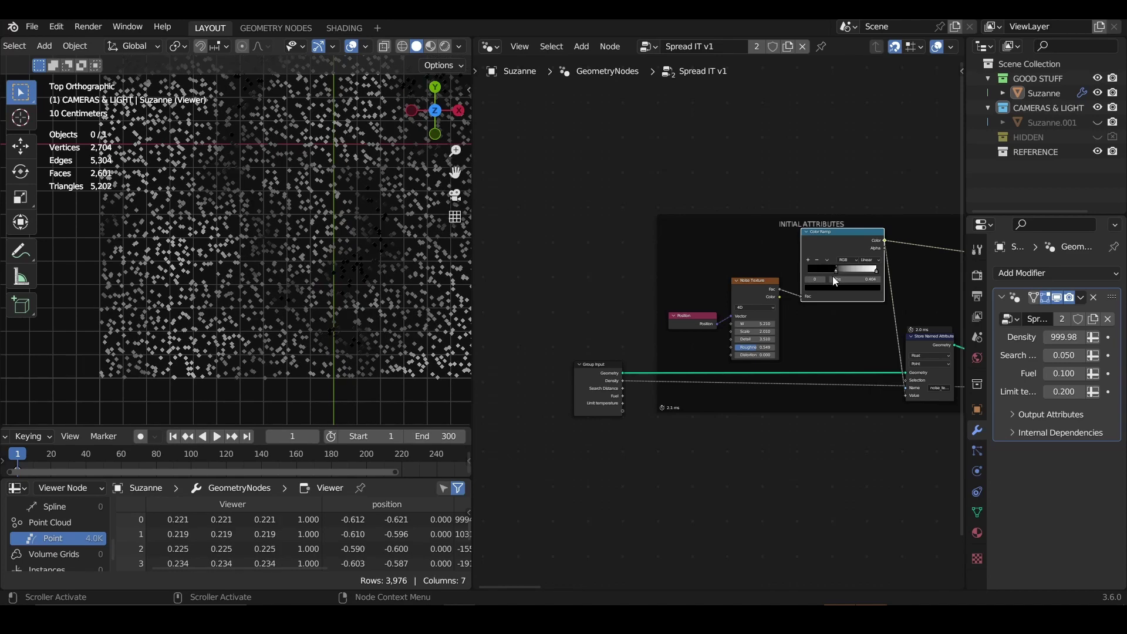
# Step: View the Simulation Output with the VISUALIZE Color Ramp again and play the simulation for a few frames
pyautogui.scroll(-3, 798, 267)
pyautogui.moveTo(766, 263); pyautogui.dragTo(756, 167, button='middle')
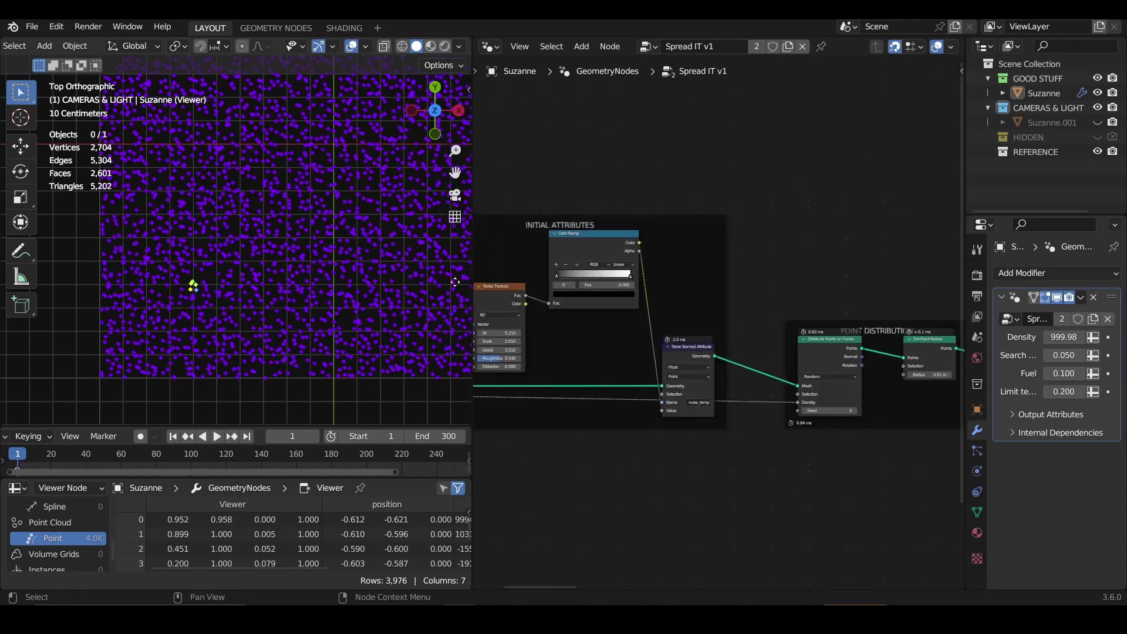
pyautogui.moveTo(881, 264); pyautogui.dragTo(701, 272, button='middle')
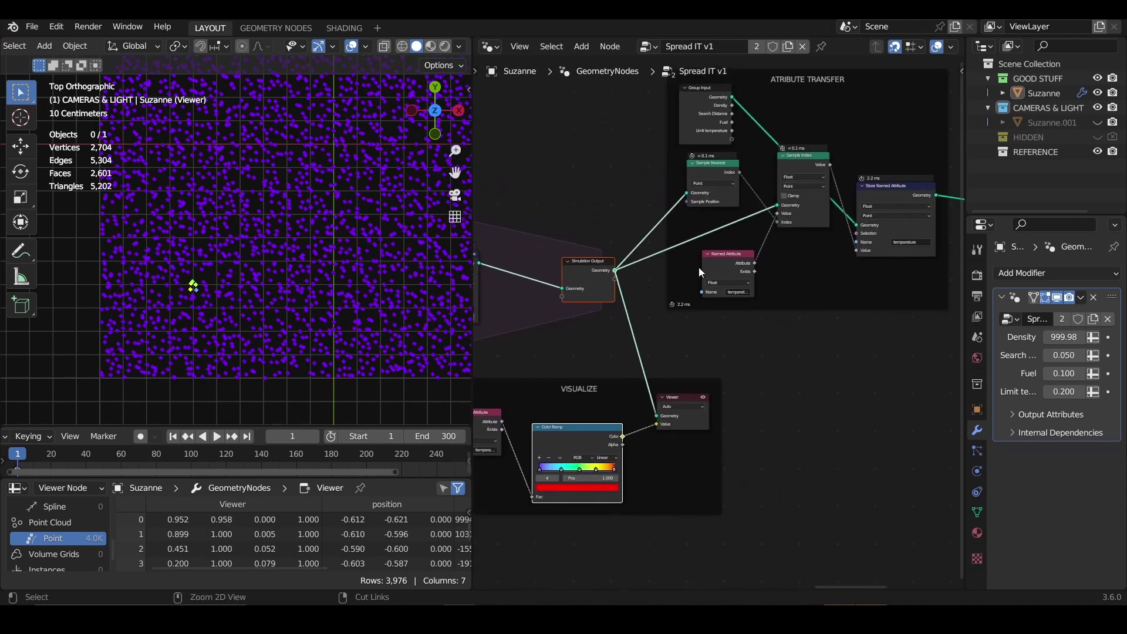
pyautogui.keyDown('shift'); pyautogui.click(618, 276); pyautogui.keyUp('shift')
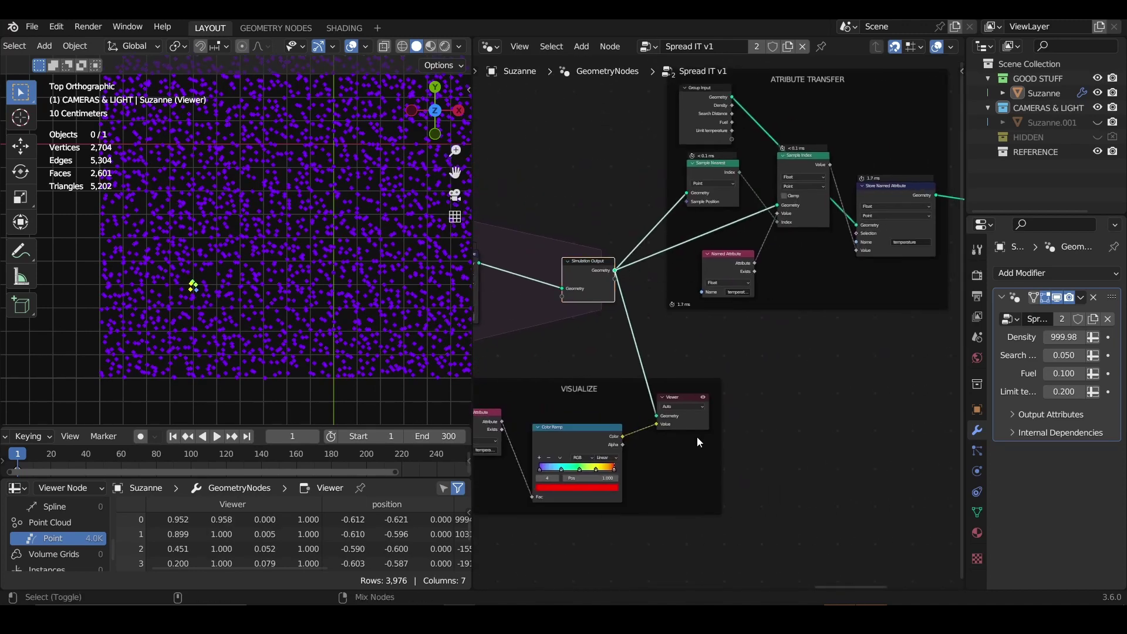
pyautogui.press('space')
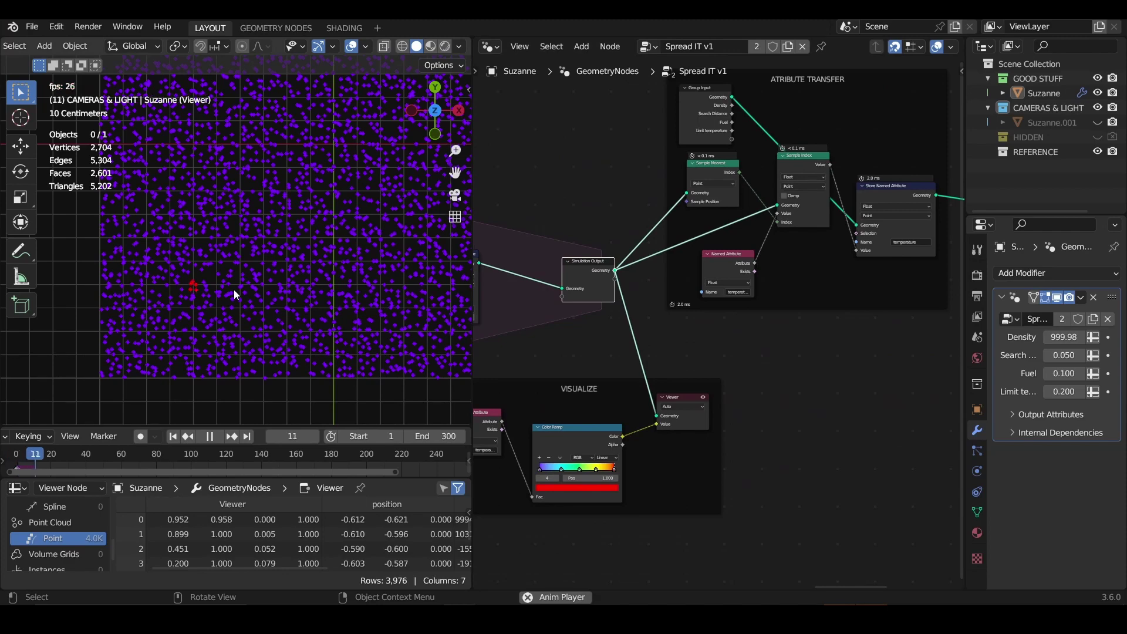
pyautogui.press('space')
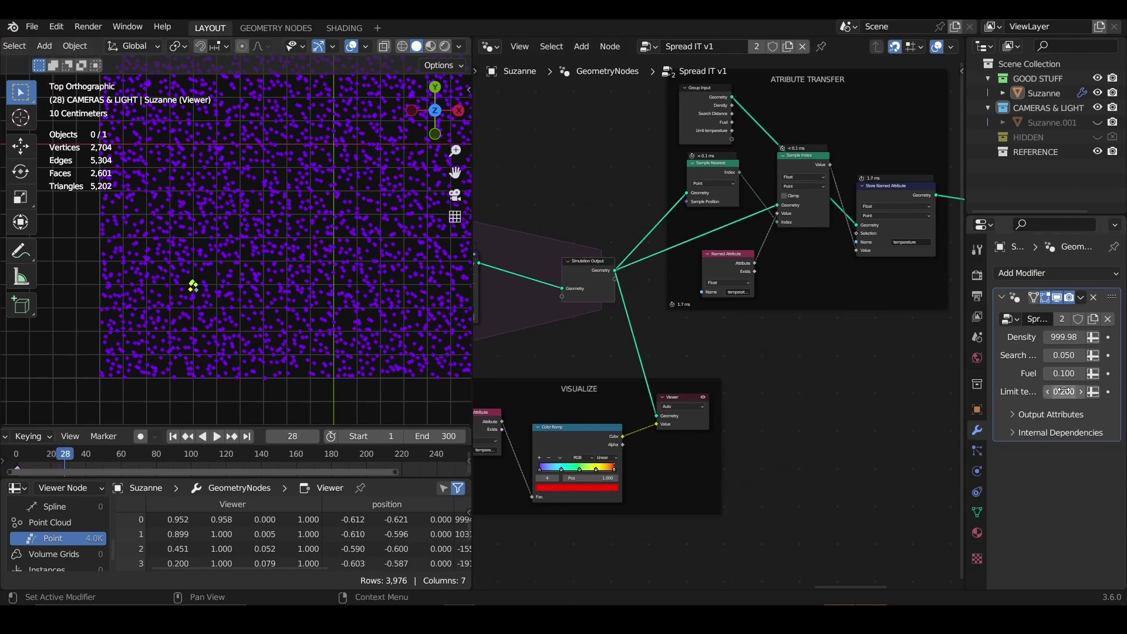
# Step: Set the modifier's Search Distance to 0.08
pyautogui.click(1061, 355)
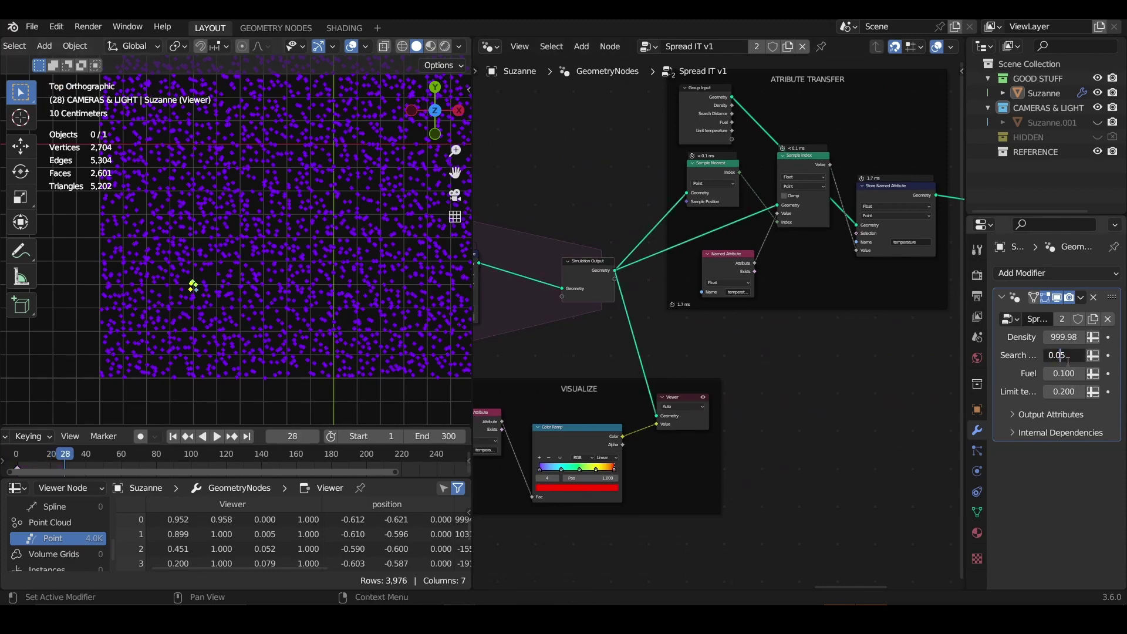
pyautogui.write('80')
pyautogui.press('Return')
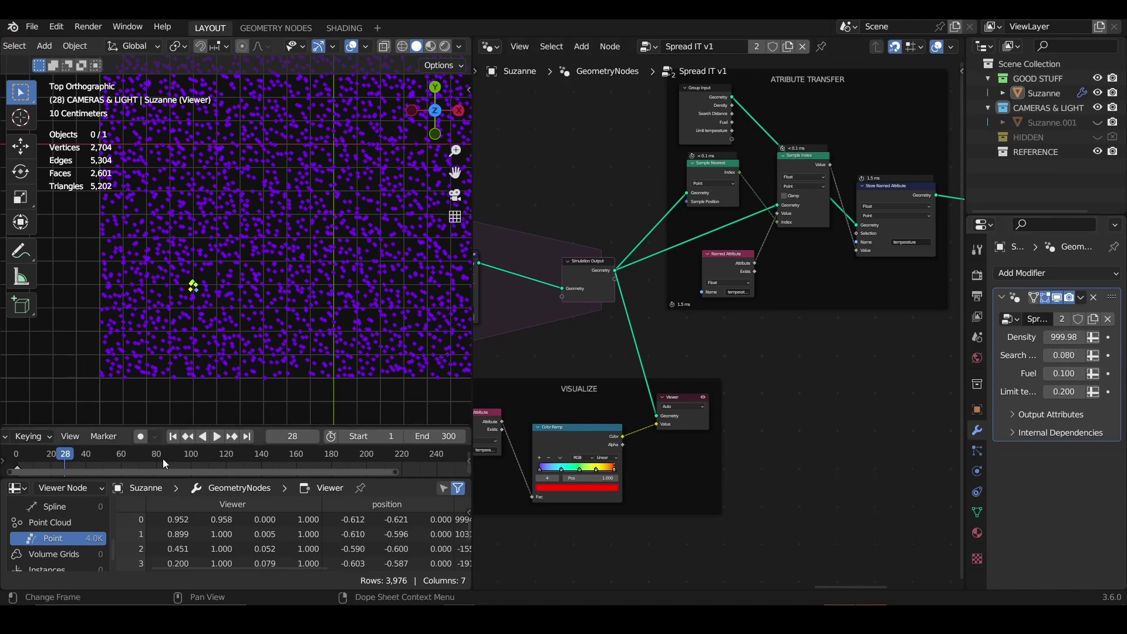
# Step: Replay the simulation from the first frame and examine how the temperature spreads across the points
pyautogui.click(173, 437)
pyautogui.press('space')
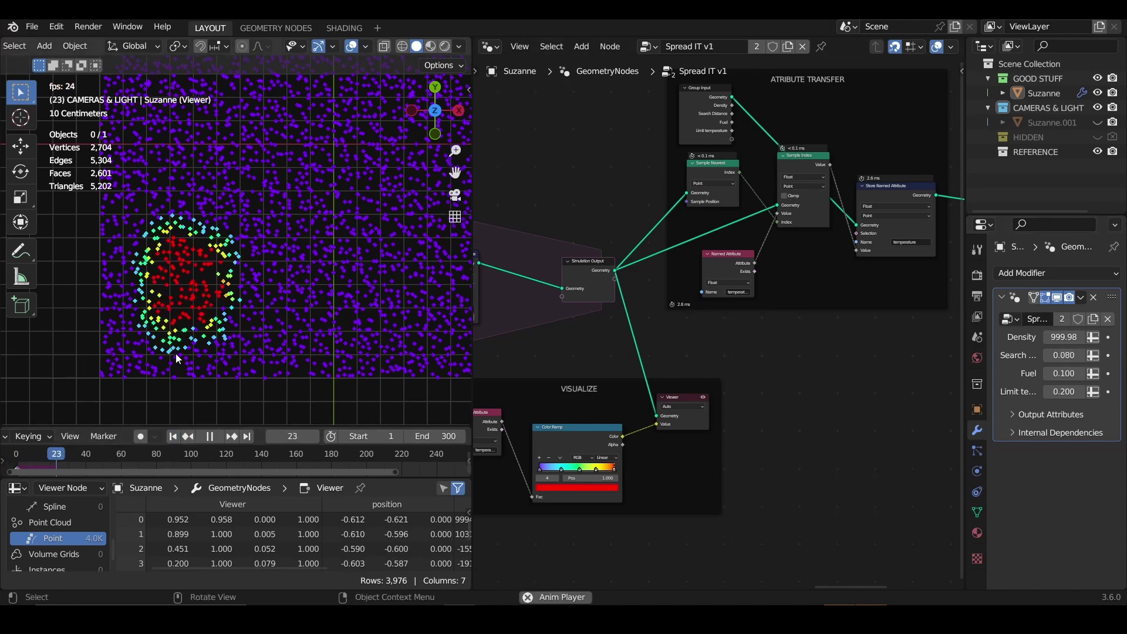
pyautogui.scroll(-4, 299, 241)
pyautogui.scroll(1, 307, 222)
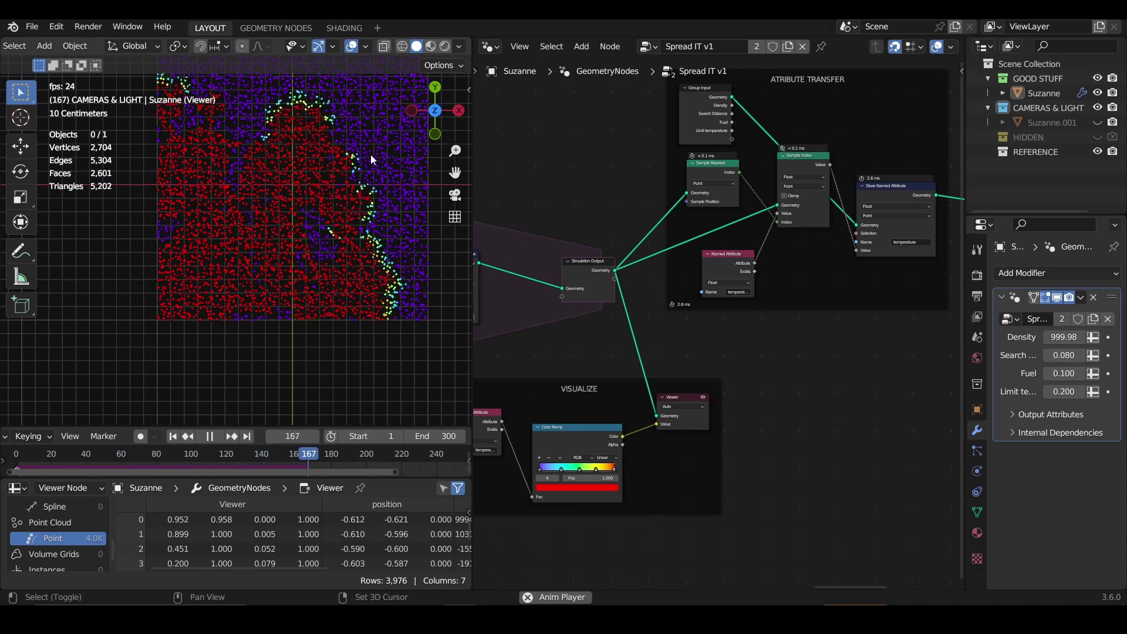
# Step: Rerun the simulation to about frame 282 and examine the shape of the temperature front and the areas it skips
pyautogui.keyDown('shift'); pyautogui.moveTo(379, 213); pyautogui.dragTo(341, 246, button='middle'); pyautogui.keyUp('shift')
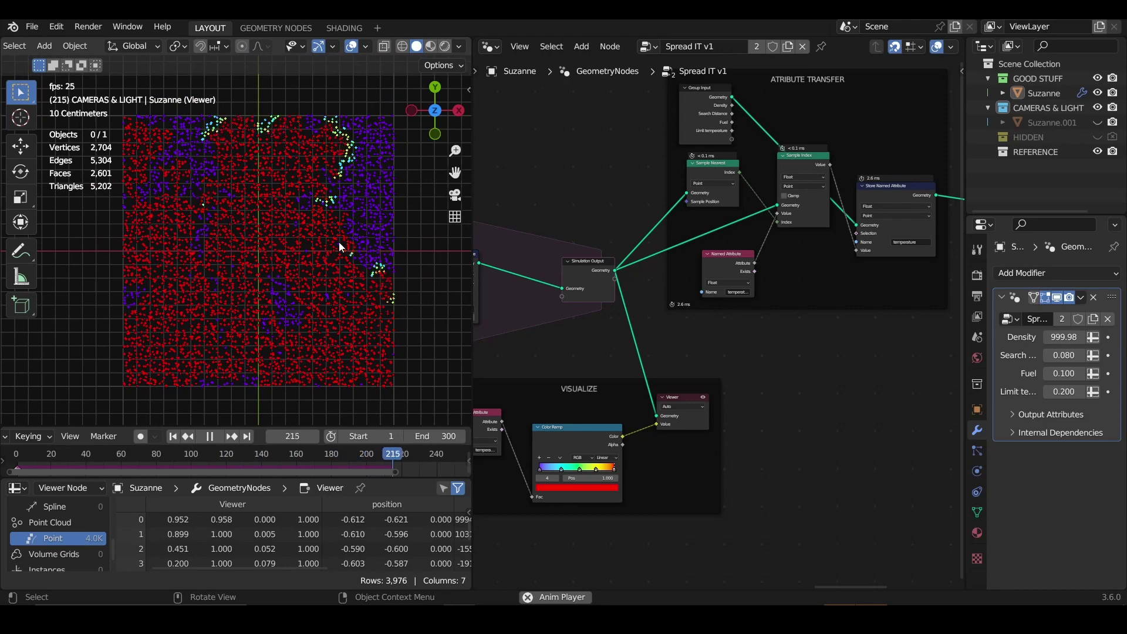
pyautogui.press('space')
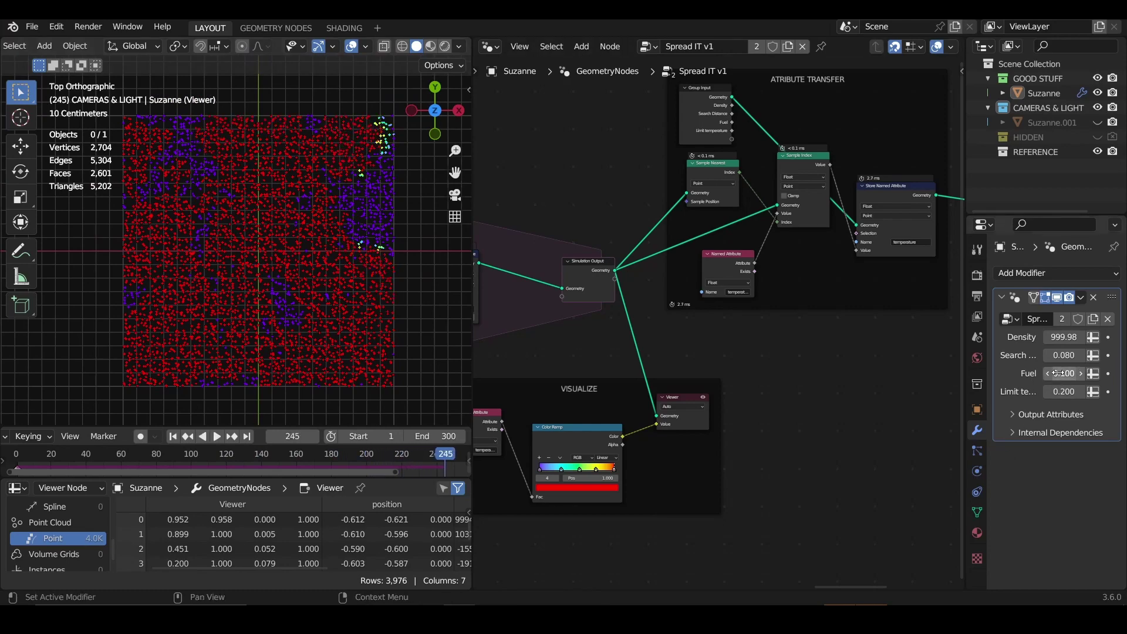
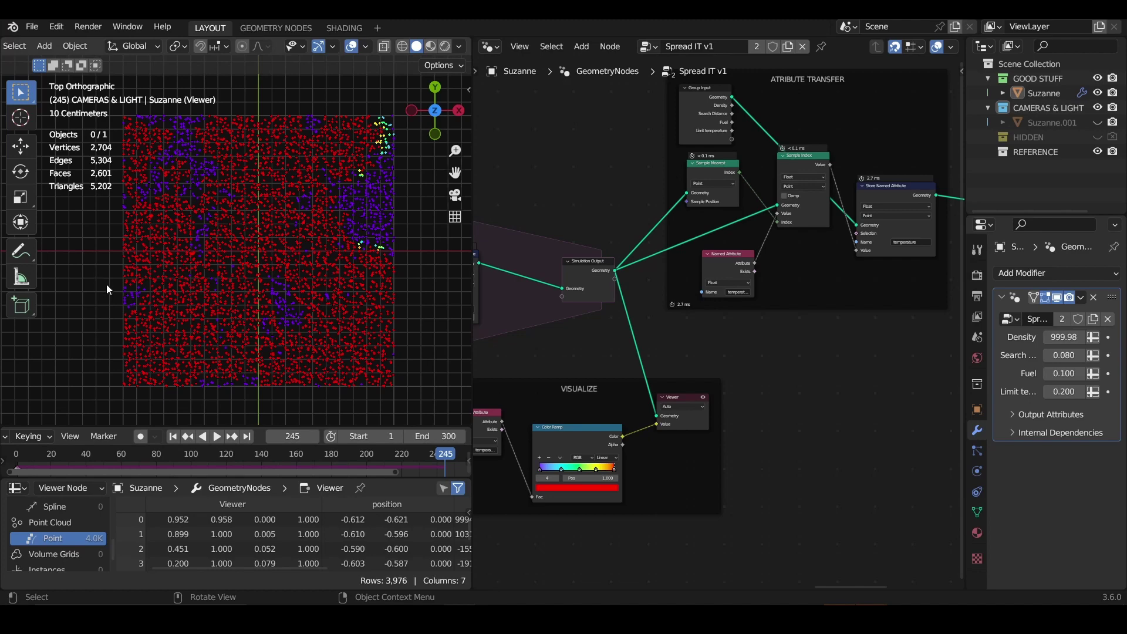
pyautogui.moveTo(523, 317); pyautogui.dragTo(652, 373, button='middle')
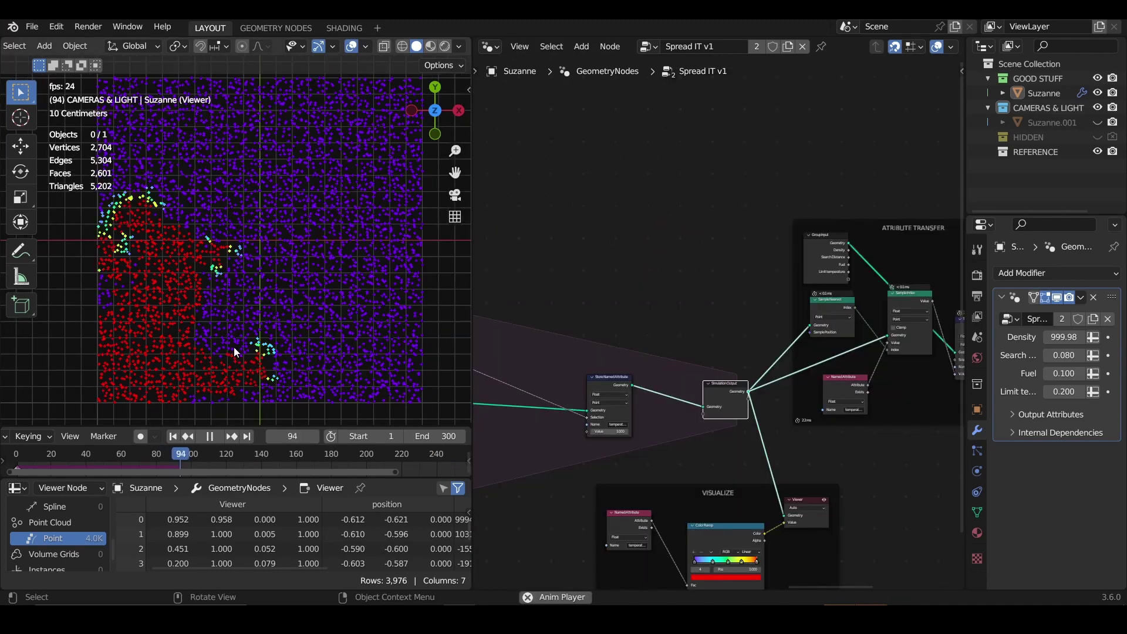
pyautogui.scroll(-1, 294, 309)
pyautogui.scroll(1, 317, 307)
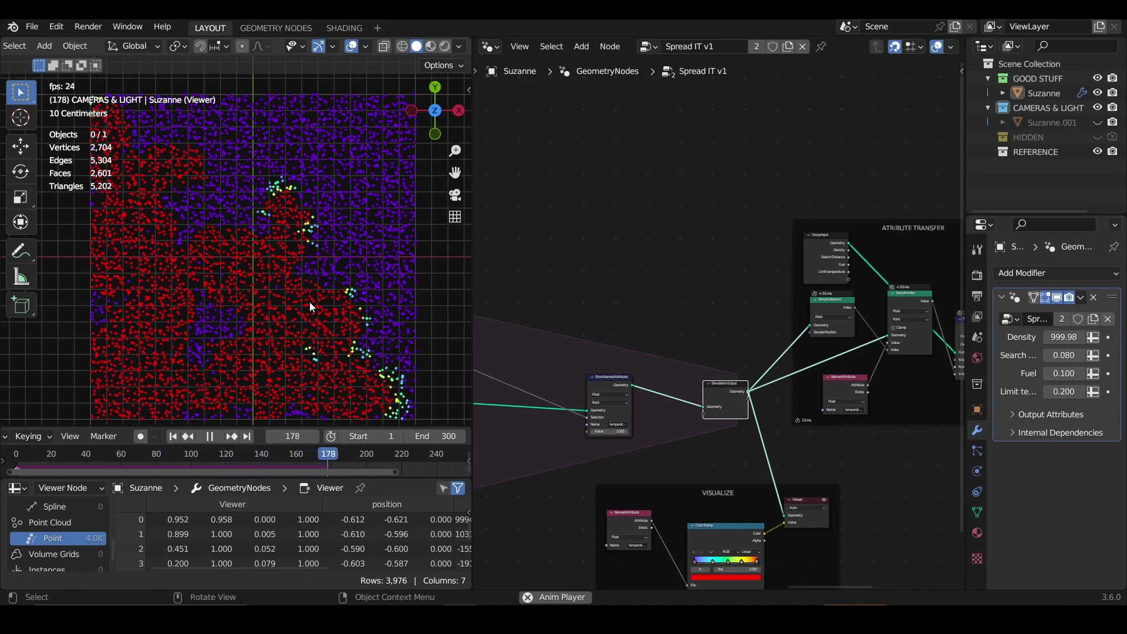
pyautogui.press('space')
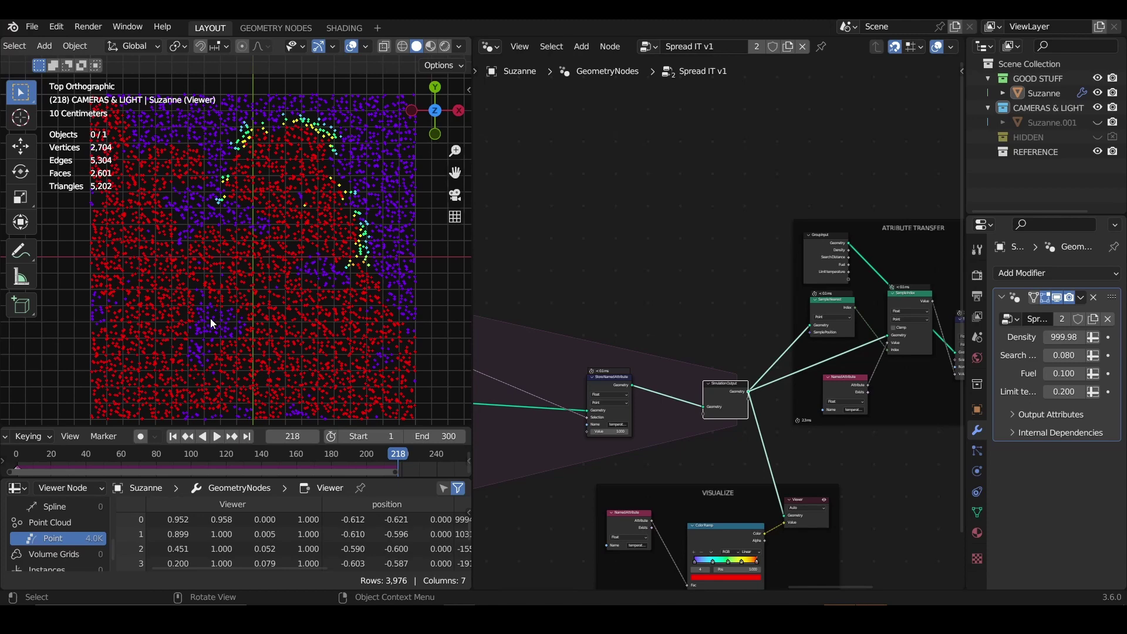
pyautogui.press('space')
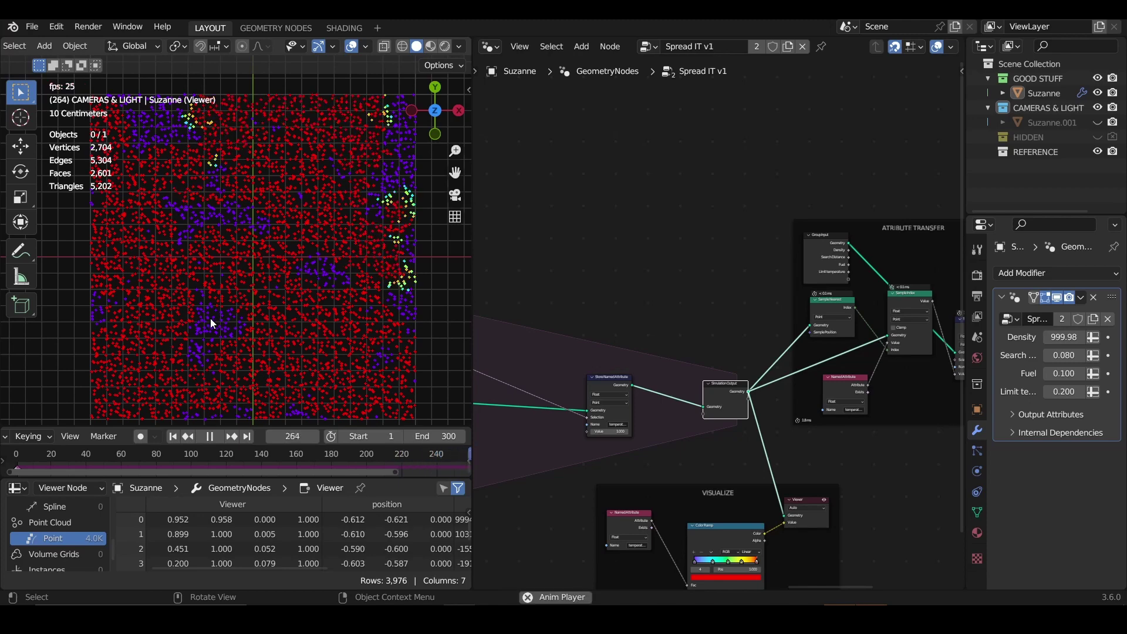
pyautogui.press('space')
# Step: Preview the INITIAL ATTRIBUTES Color Ramp on the points and check its black stop at position 0
pyautogui.moveTo(534, 358); pyautogui.dragTo(580, 347, button='middle')
pyautogui.scroll(3, 647, 336)
pyautogui.scroll(3, 589, 338)
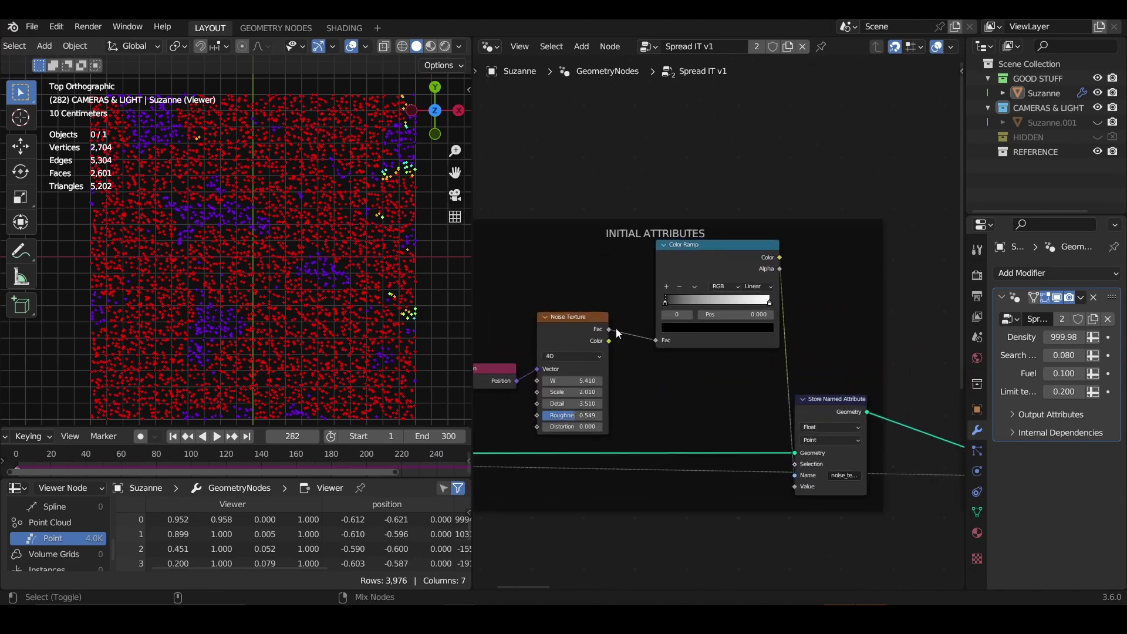
pyautogui.keyDown('ctrl'); pyautogui.keyDown('shift'); pyautogui.click(779, 260); pyautogui.keyUp('shift'); pyautogui.keyUp('ctrl')
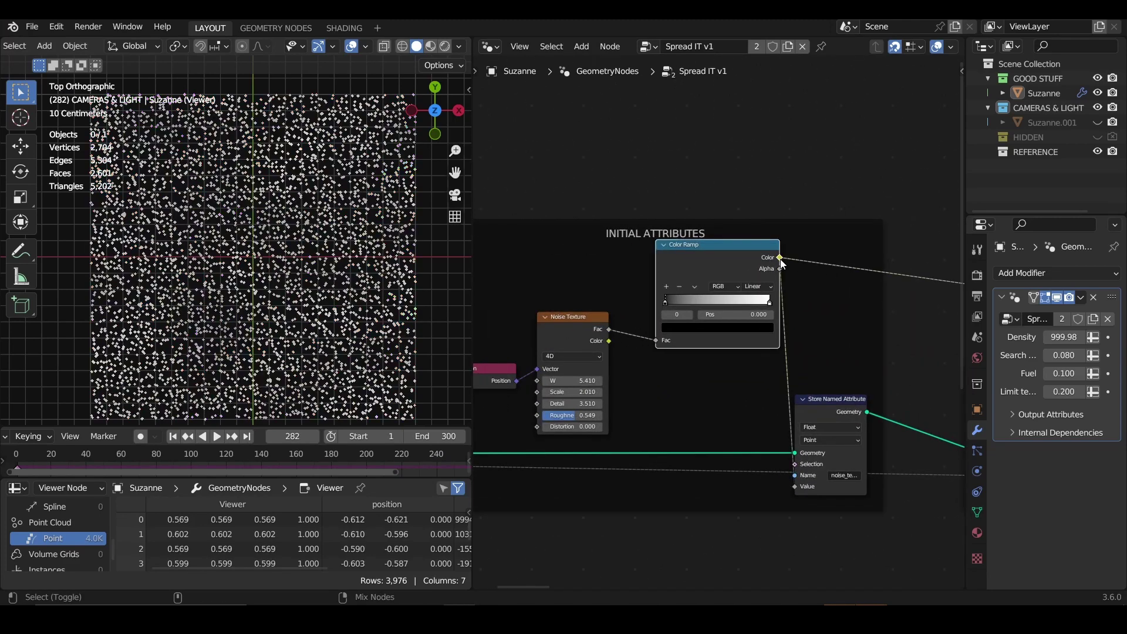
pyautogui.moveTo(690, 301); pyautogui.dragTo(665, 301)
pyautogui.scroll(-2, 813, 273)
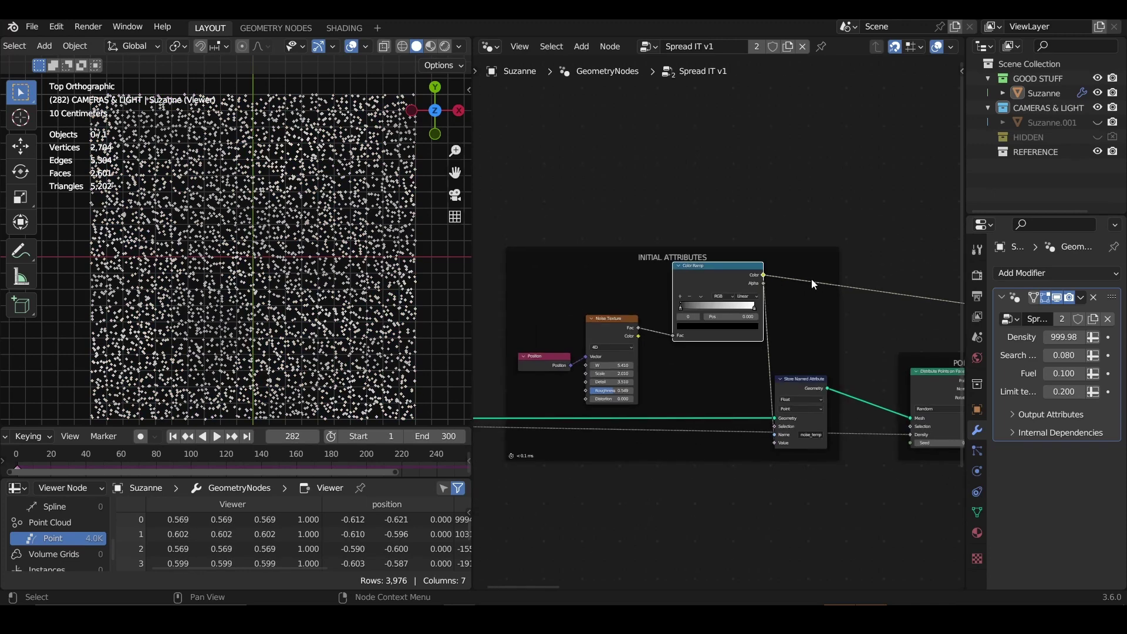
pyautogui.scroll(2, 599, 333)
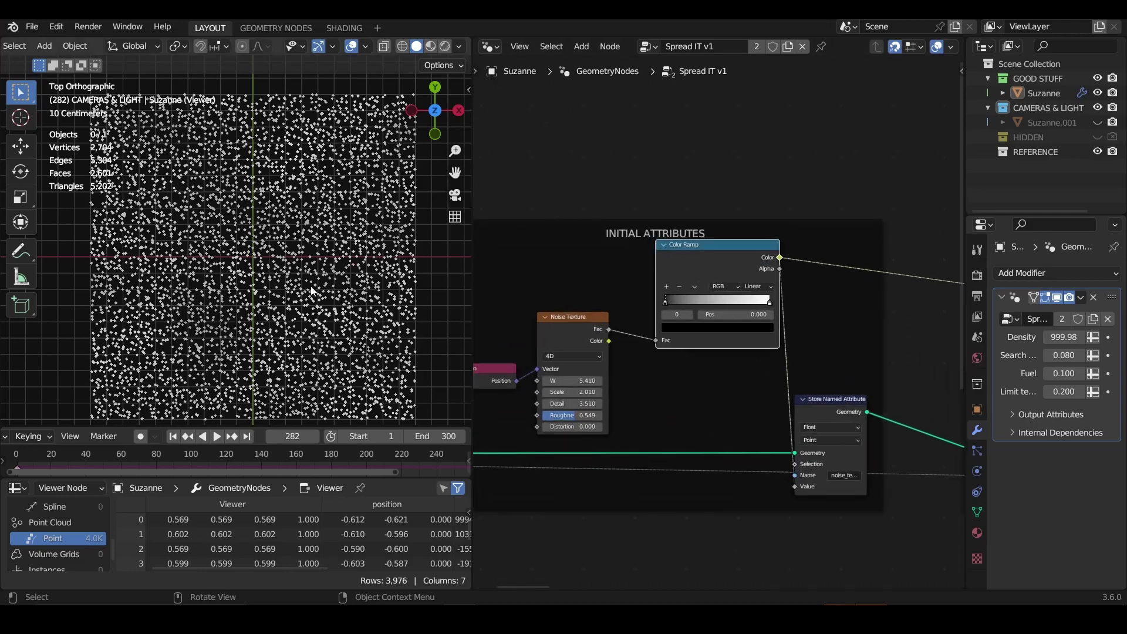
# Step: Switch the point preview back to the VISUALIZE Color Ramp
pyautogui.scroll(-5, 785, 319)
pyautogui.moveTo(810, 350); pyautogui.dragTo(878, 167, button='middle')
pyautogui.moveTo(691, 365); pyautogui.dragTo(679, 268, button='middle')
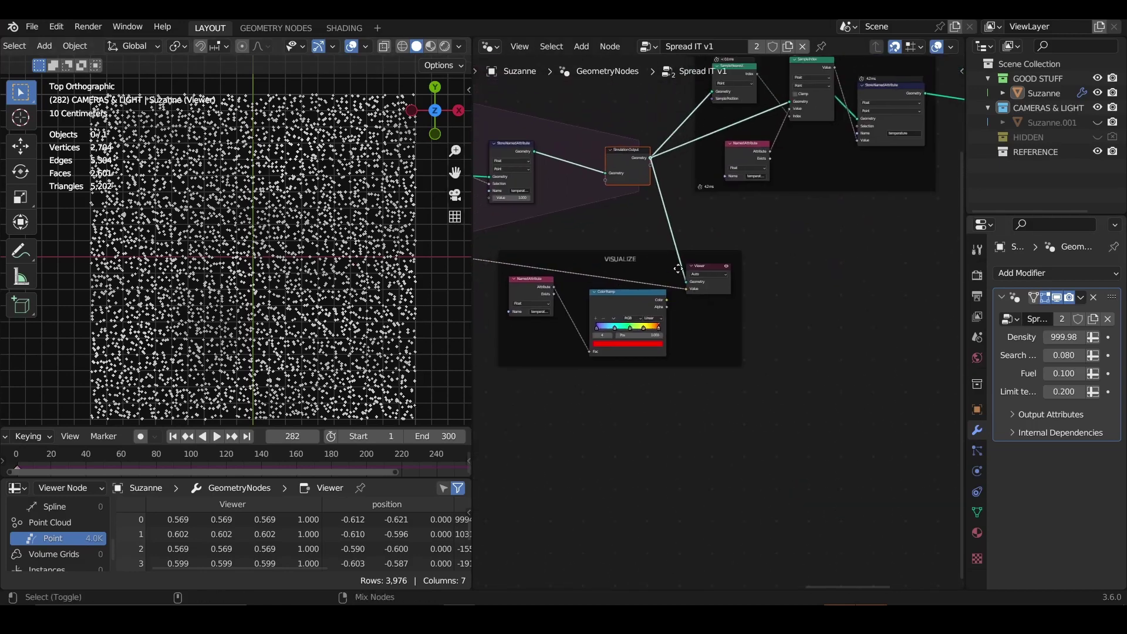
pyautogui.keyDown('ctrl'); pyautogui.keyDown('shift'); pyautogui.click(672, 306); pyautogui.keyUp('shift'); pyautogui.keyUp('ctrl')
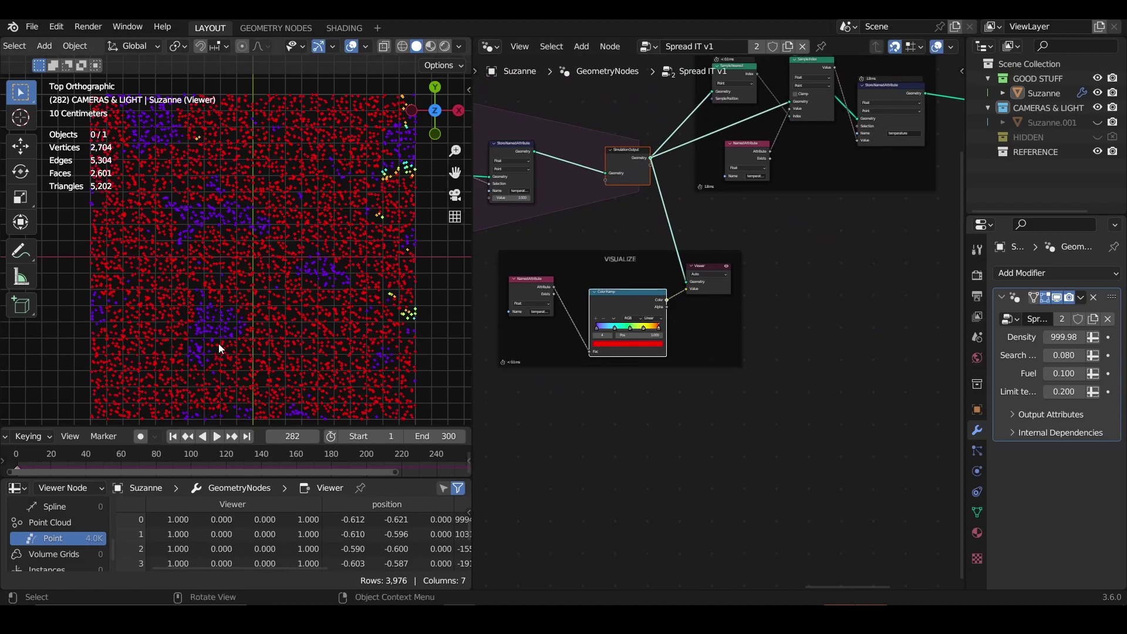
# Step: Add a Scene Time node beside the INITIAL ATTRIBUTES frame and link its Seconds to the Noise Texture's W
pyautogui.moveTo(785, 192); pyautogui.dragTo(776, 257, button='middle')
pyautogui.scroll(3, 775, 257)
pyautogui.moveTo(578, 189); pyautogui.dragTo(722, 279, button='middle')
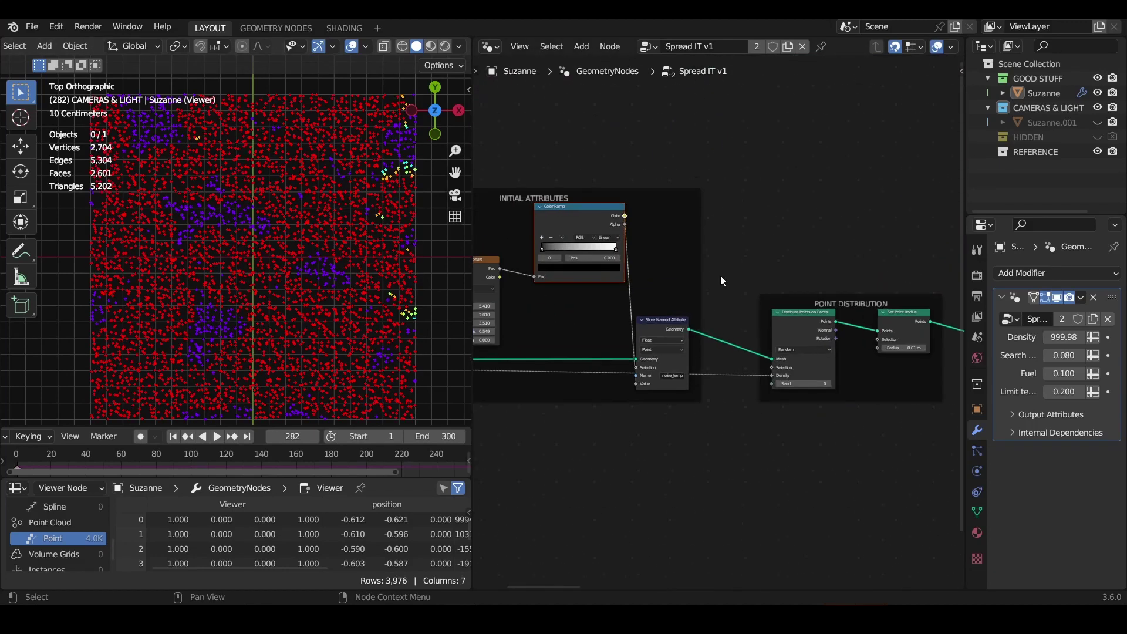
pyautogui.moveTo(581, 267); pyautogui.dragTo(801, 344, button='middle')
pyautogui.hotkey('shift', 'a')
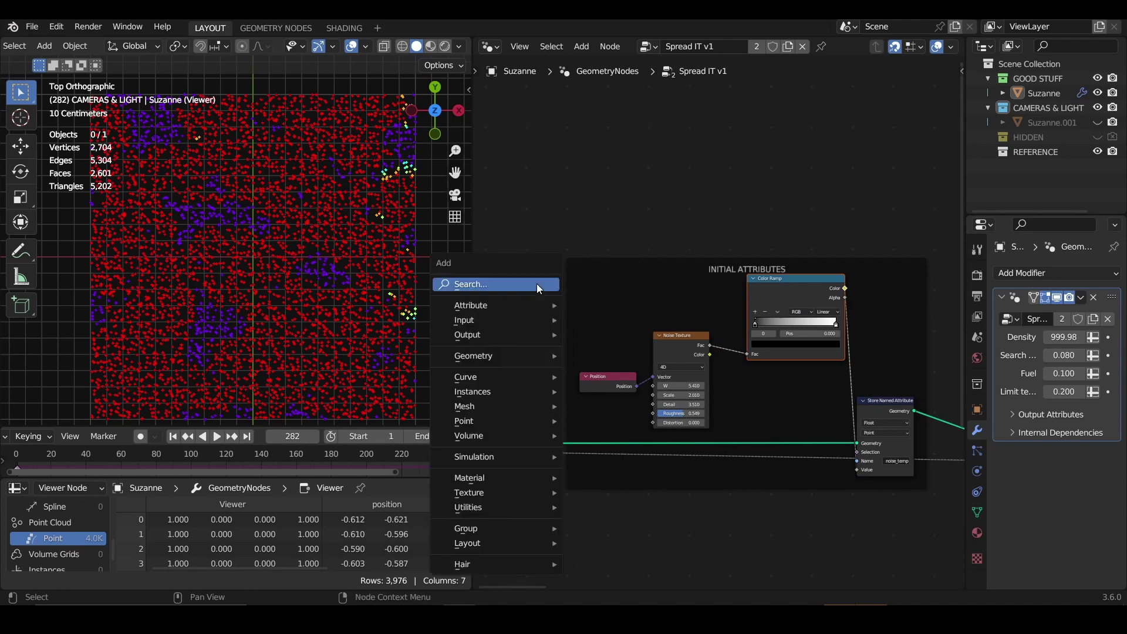
pyautogui.click(538, 284)
pyautogui.write('time')
pyautogui.press('Return')
pyautogui.click(547, 291)
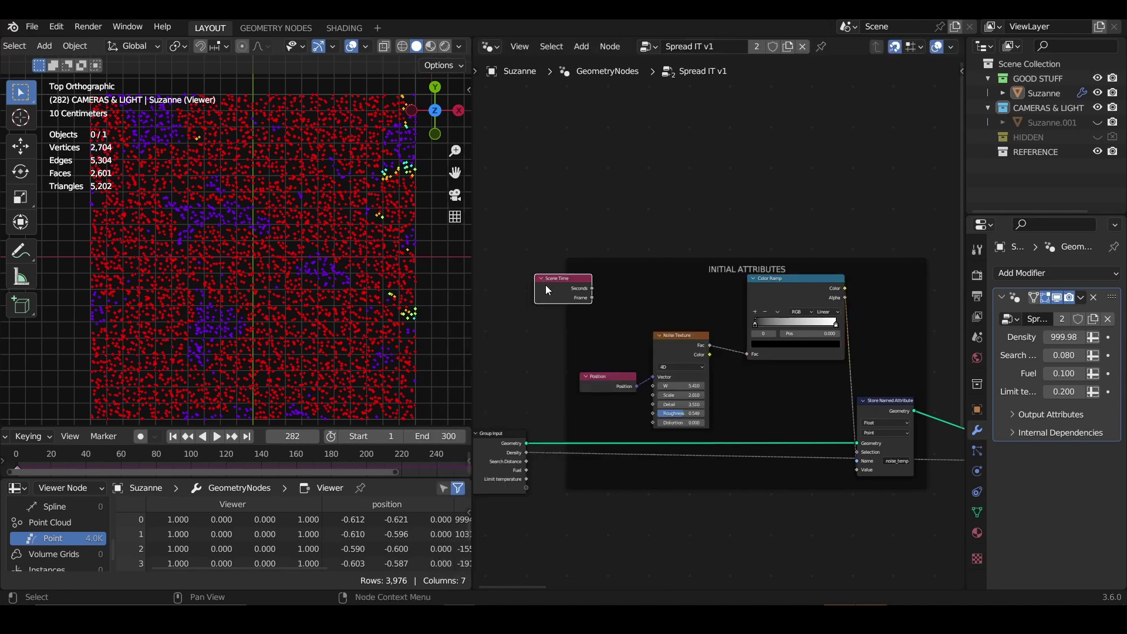
pyautogui.moveTo(590, 289); pyautogui.dragTo(617, 308)
pyautogui.moveTo(660, 388); pyautogui.dragTo(661, 390)
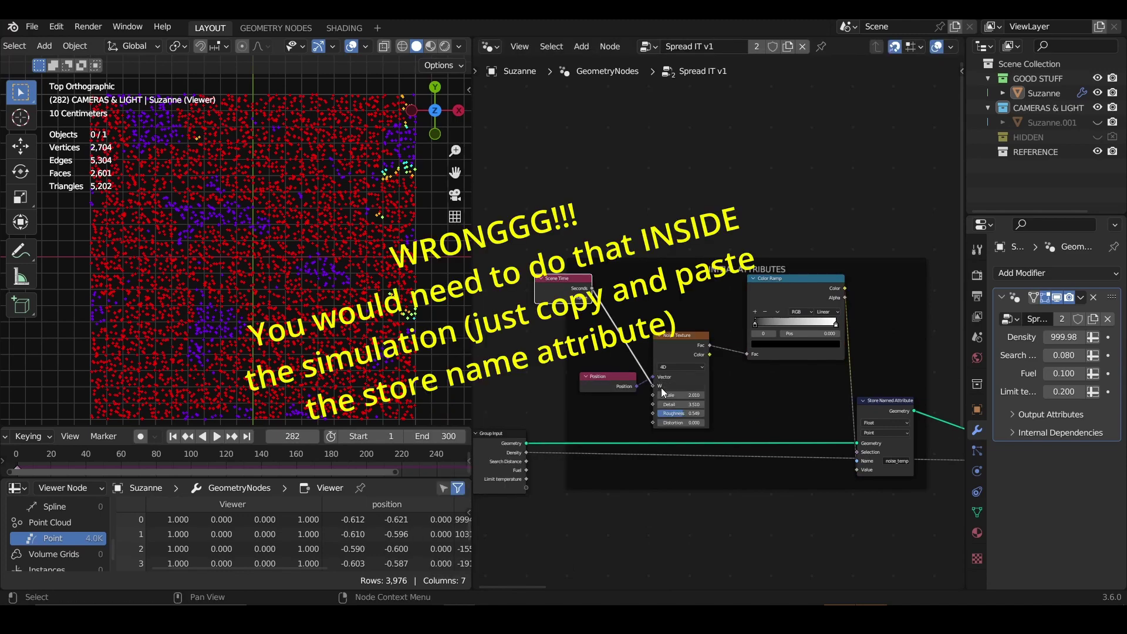
pyautogui.scroll(2, 655, 389)
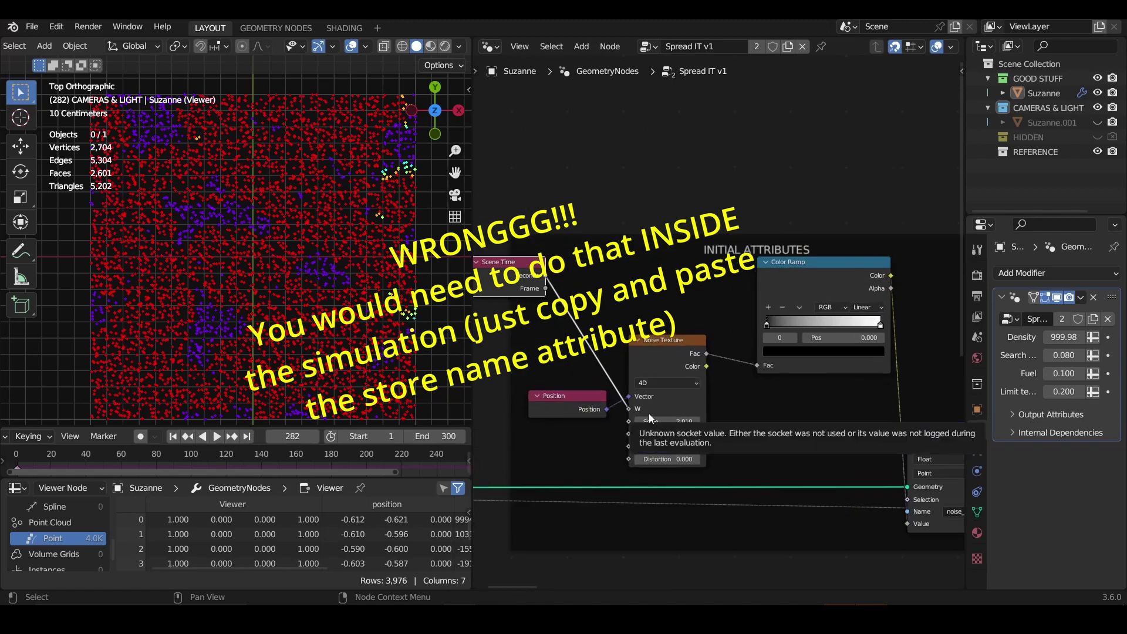
# Step: Add a second Group Input node above the Scene Time node
pyautogui.moveTo(587, 247); pyautogui.dragTo(680, 278, button='middle')
pyautogui.hotkey('shift', 'a')
pyautogui.write('s')
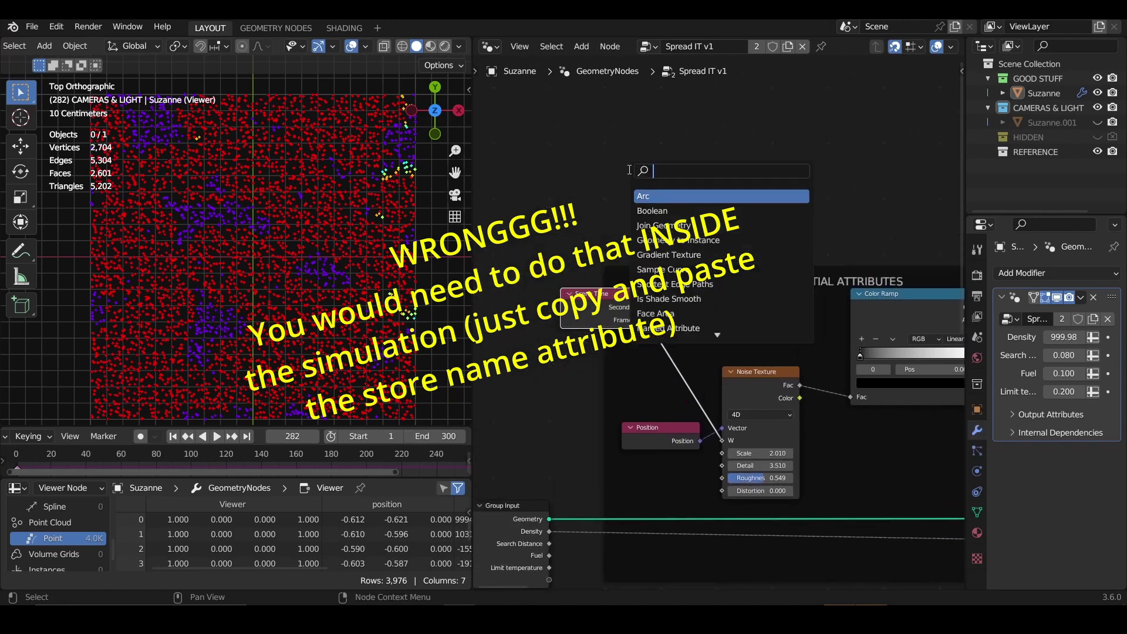
pyautogui.write('gro')
pyautogui.press('Return')
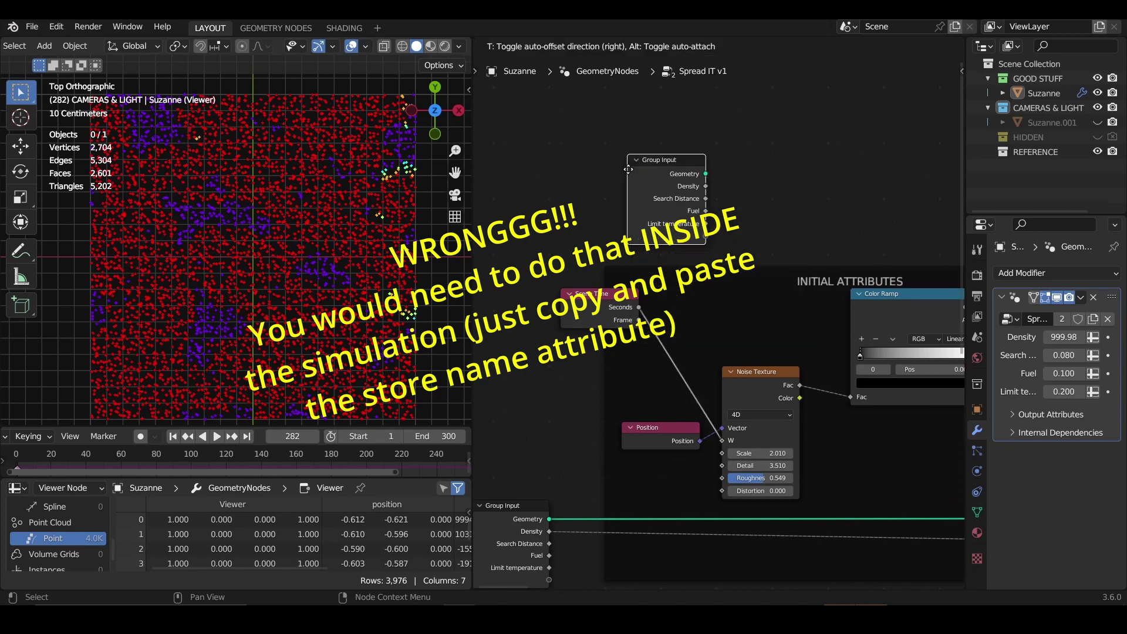
pyautogui.click(526, 161)
# Step: Insert a Math node set to Multiply between Scene Time's Seconds and the Noise Texture's W
pyautogui.hotkey('shift', 'a')
pyautogui.write('add')
pyautogui.press('Return')
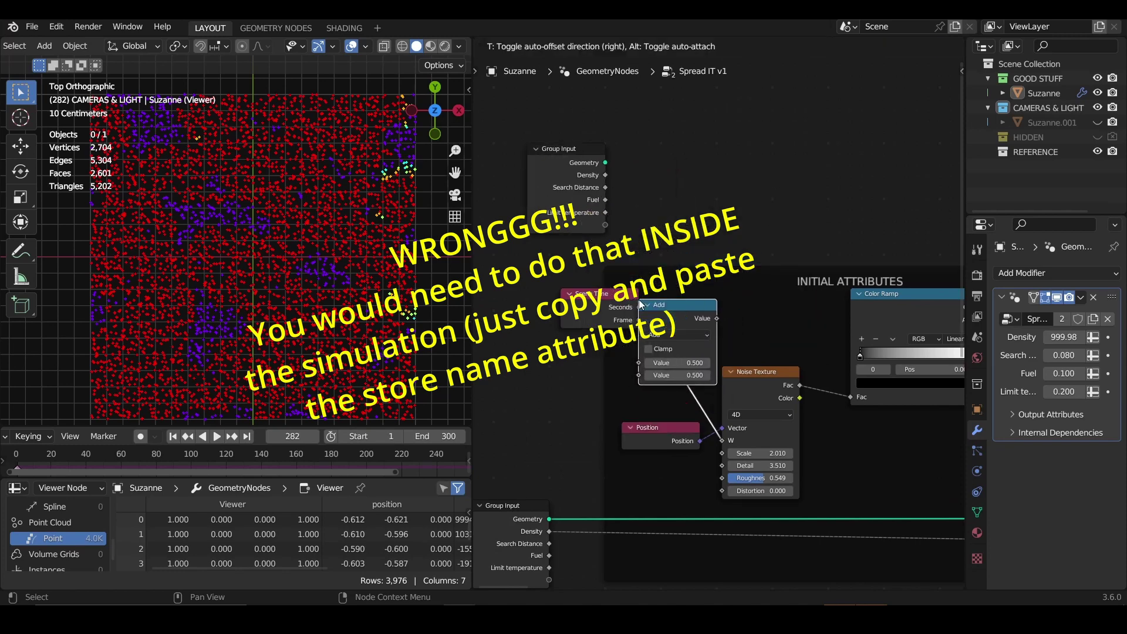
pyautogui.click(750, 335)
pyautogui.click(771, 335)
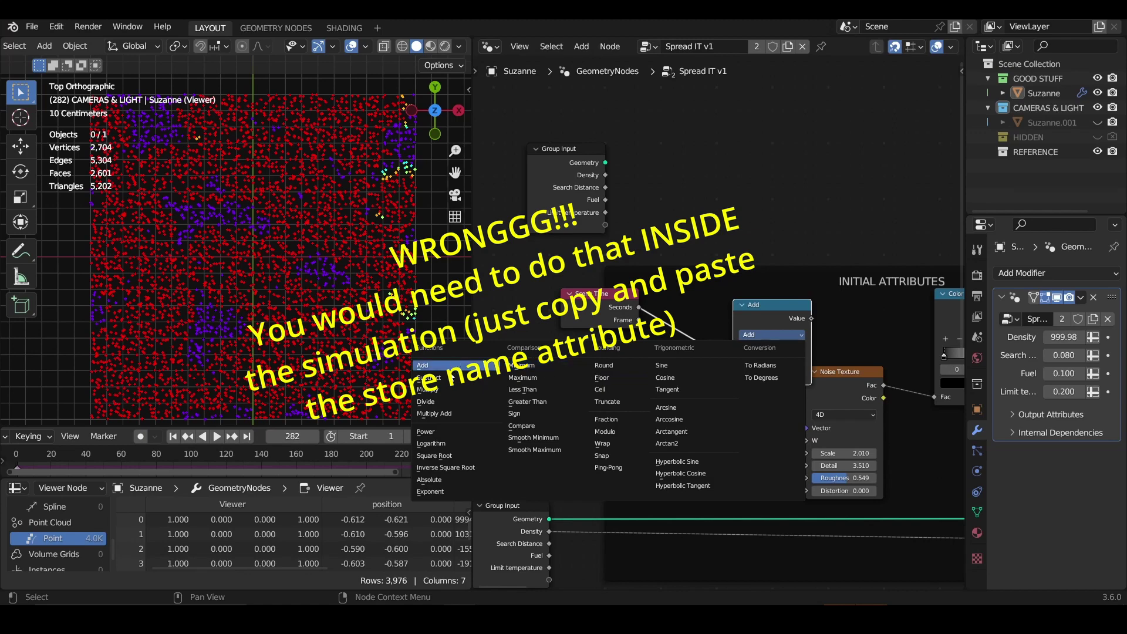
pyautogui.click(445, 401)
pyautogui.moveTo(798, 330); pyautogui.dragTo(758, 285)
pyautogui.click(759, 290)
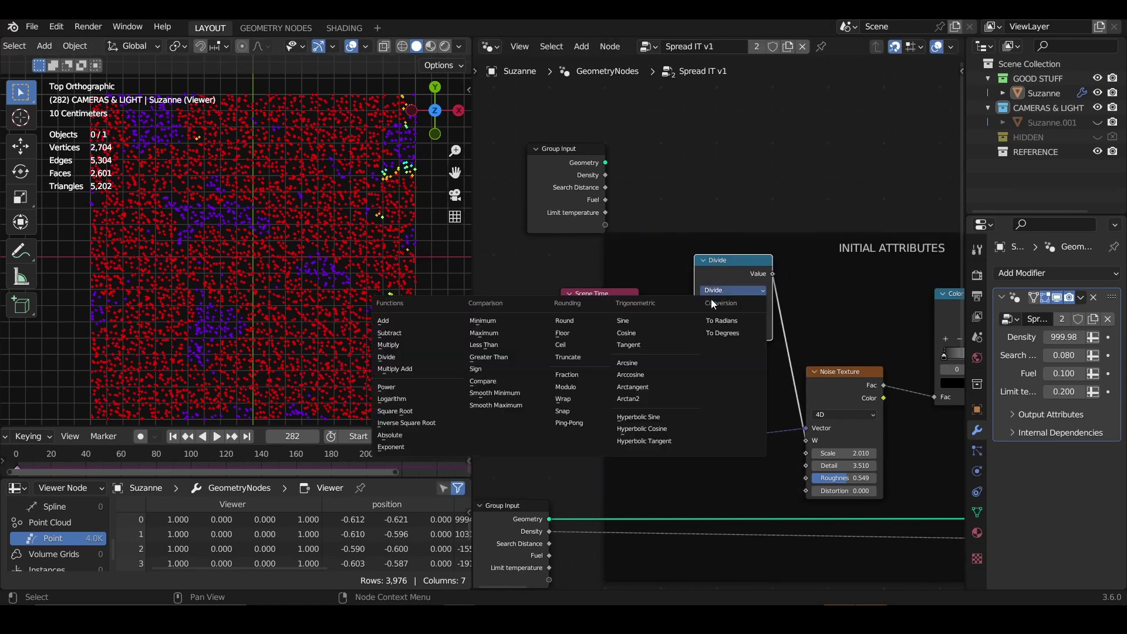
pyautogui.click(395, 344)
# Step: Expose the Multiply node's second value as a group input named Noise W, along with the noise's Scale, Roughness and Detail
pyautogui.moveTo(603, 227); pyautogui.dragTo(694, 331)
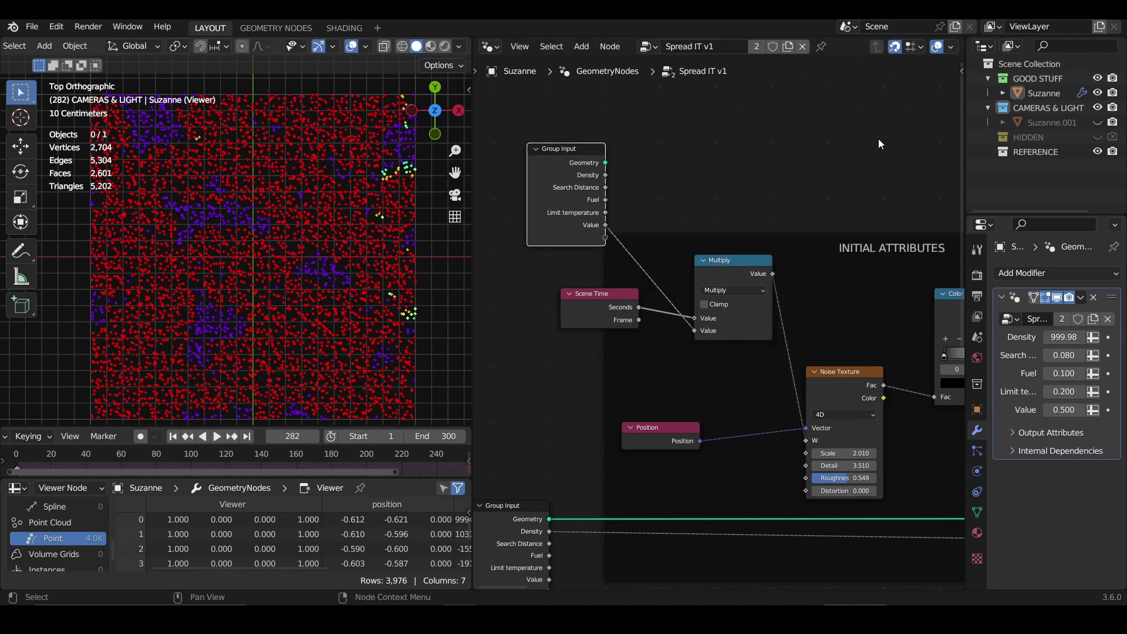
pyautogui.press('n')
pyautogui.click(858, 152)
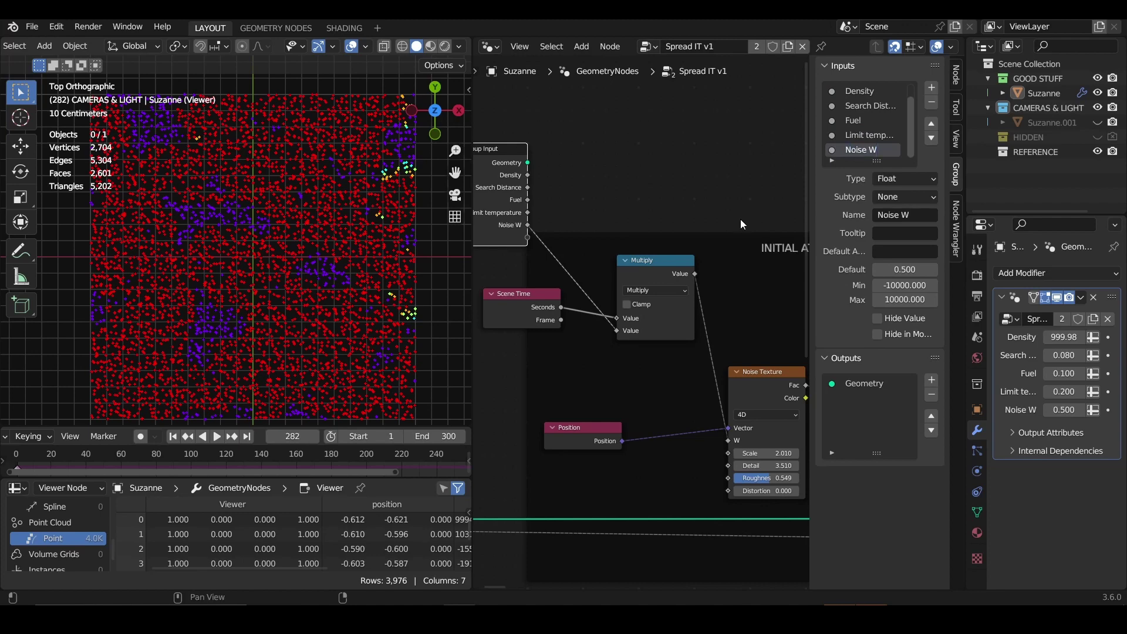
pyautogui.moveTo(527, 244); pyautogui.dragTo(728, 465)
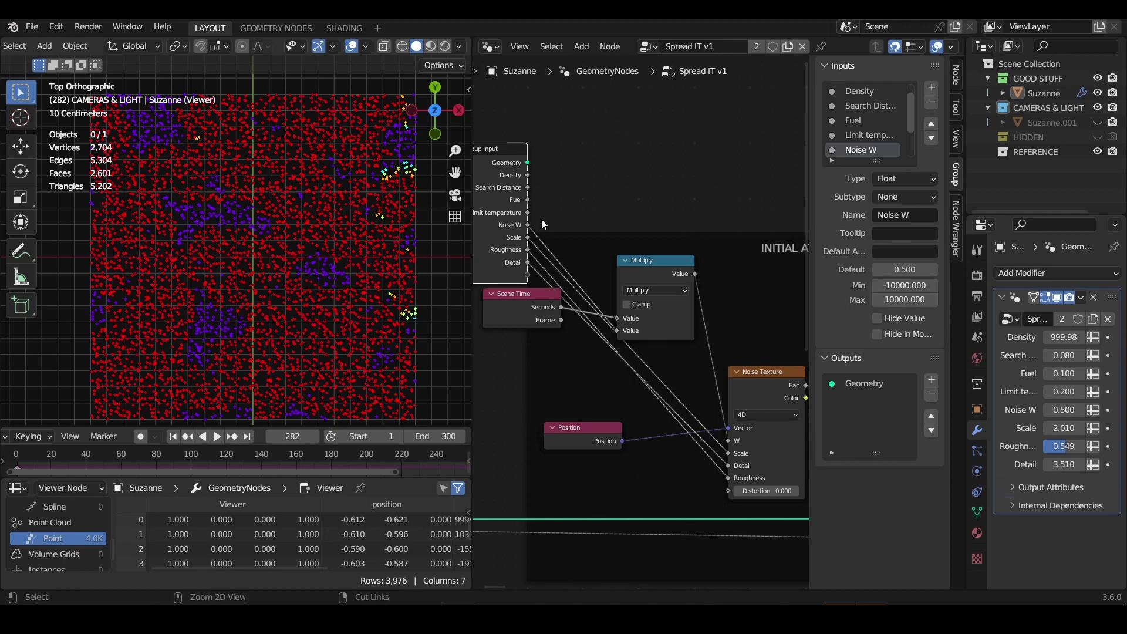
pyautogui.hotkey('ctrl', 's')
# Step: Rename the Noise W, Scale and Roughness group inputs Noise Spread W, Noise Spread Detail and Noise Spread Detail Roughness, and save the file
pyautogui.scroll(-2, 859, 126)
pyautogui.doubleClick(860, 123)
pyautogui.click(869, 122)
pyautogui.write('Spread')
pyautogui.press('Return')
pyautogui.doubleClick(867, 137)
pyautogui.write('Noise Sp')
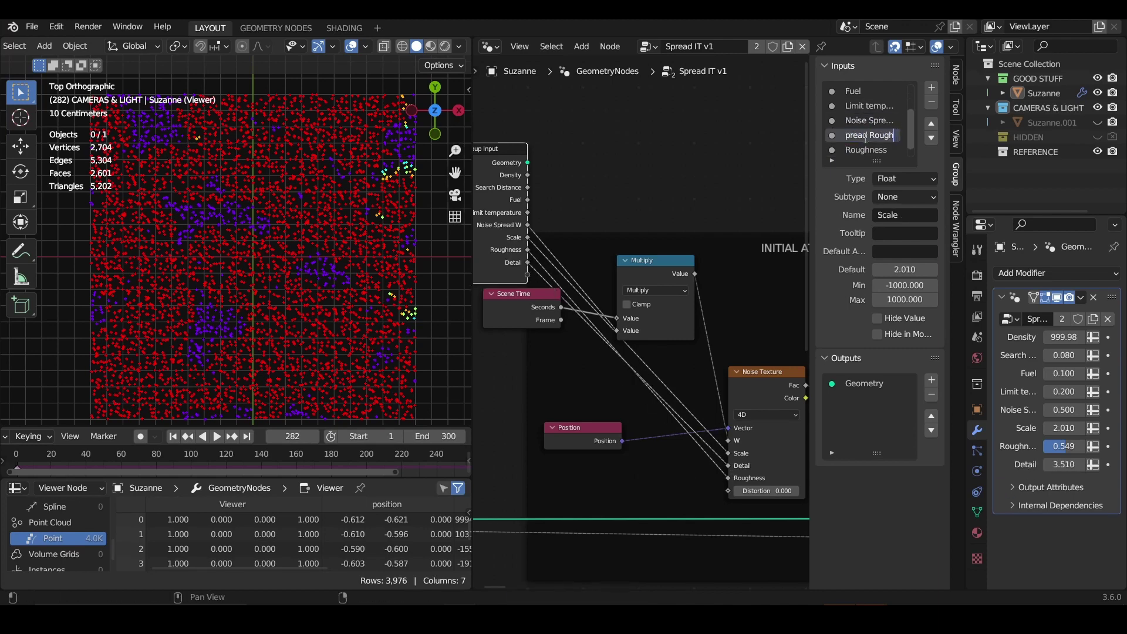
pyautogui.write('read Roughness')
pyautogui.press('Return')
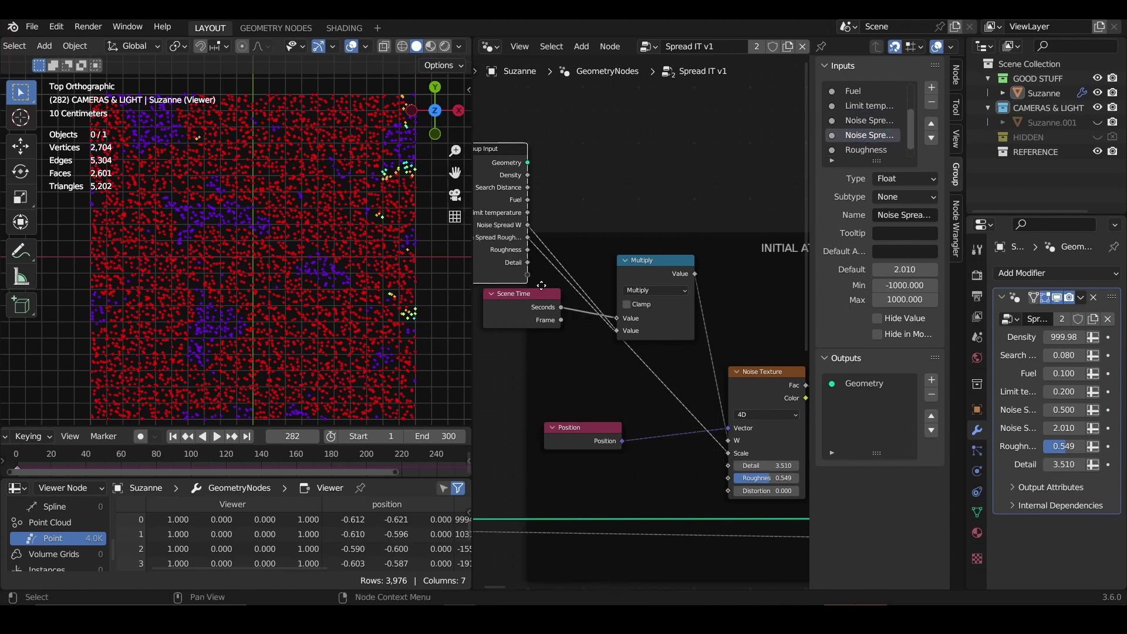
pyautogui.press('Return')
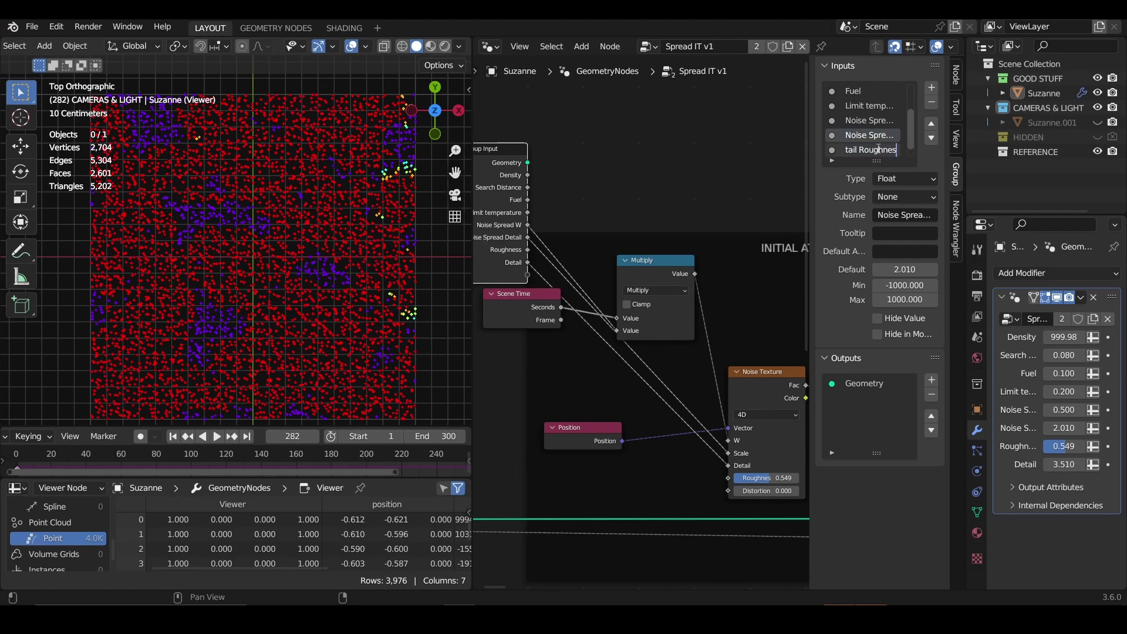
pyautogui.hotkey('ctrl', 's')
# Step: Hide the node editor's sidebar and collapse the upper Group Input node
pyautogui.scroll(-2, 607, 287)
pyautogui.press('n')
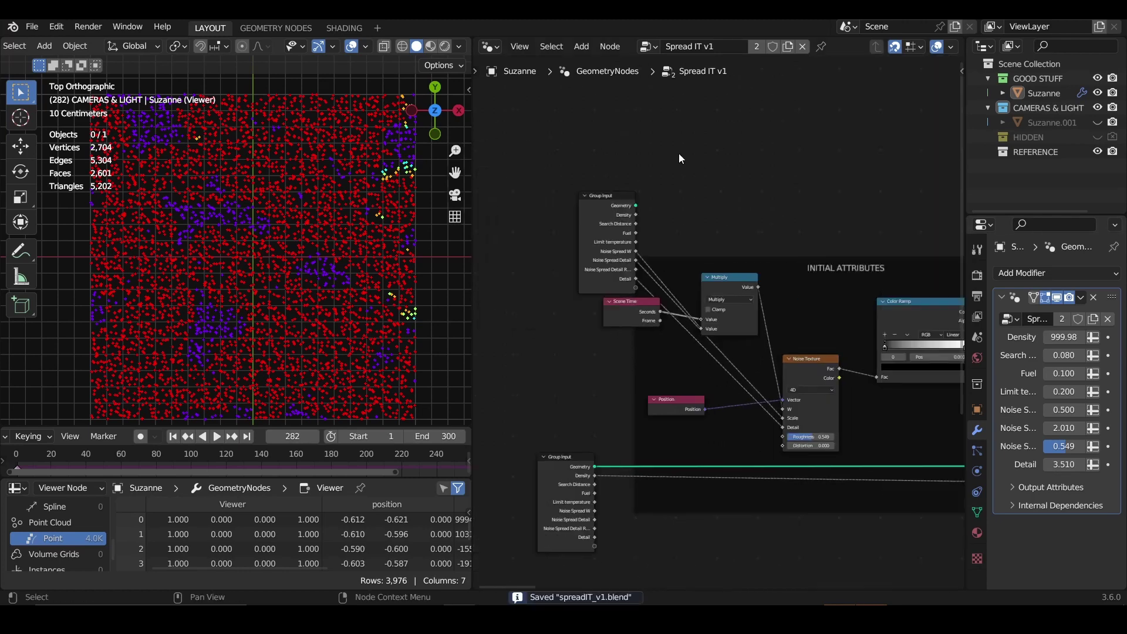
pyautogui.click(584, 197)
pyautogui.press('h')
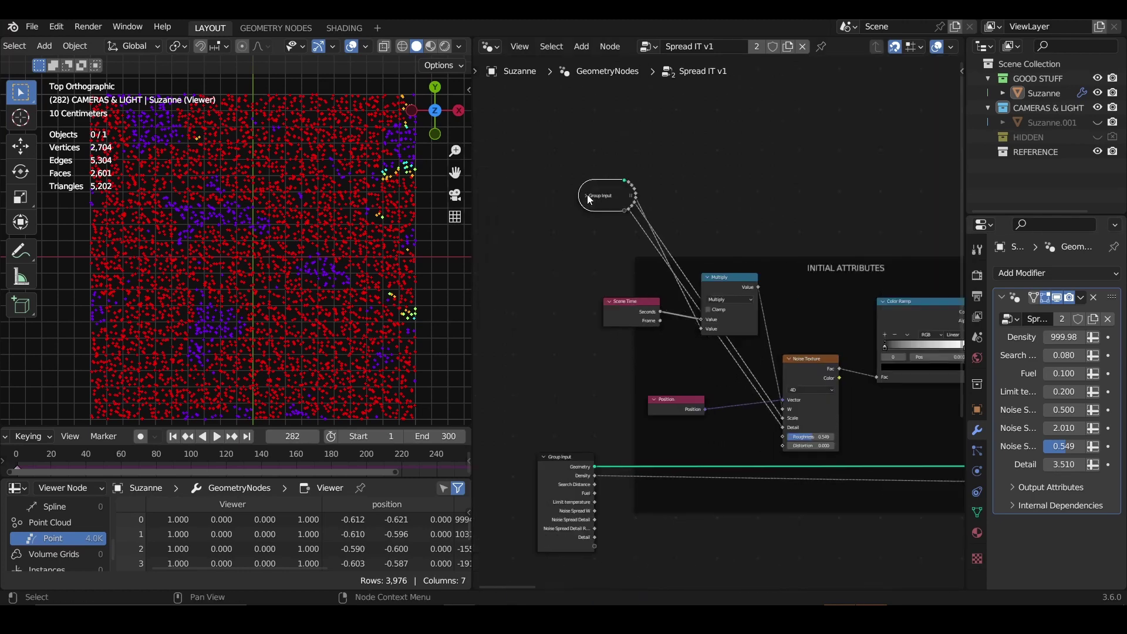
# Step: Play the simulation from frame 1 to about frame 106 to check the spread with the time-driven noise
pyautogui.click(174, 441)
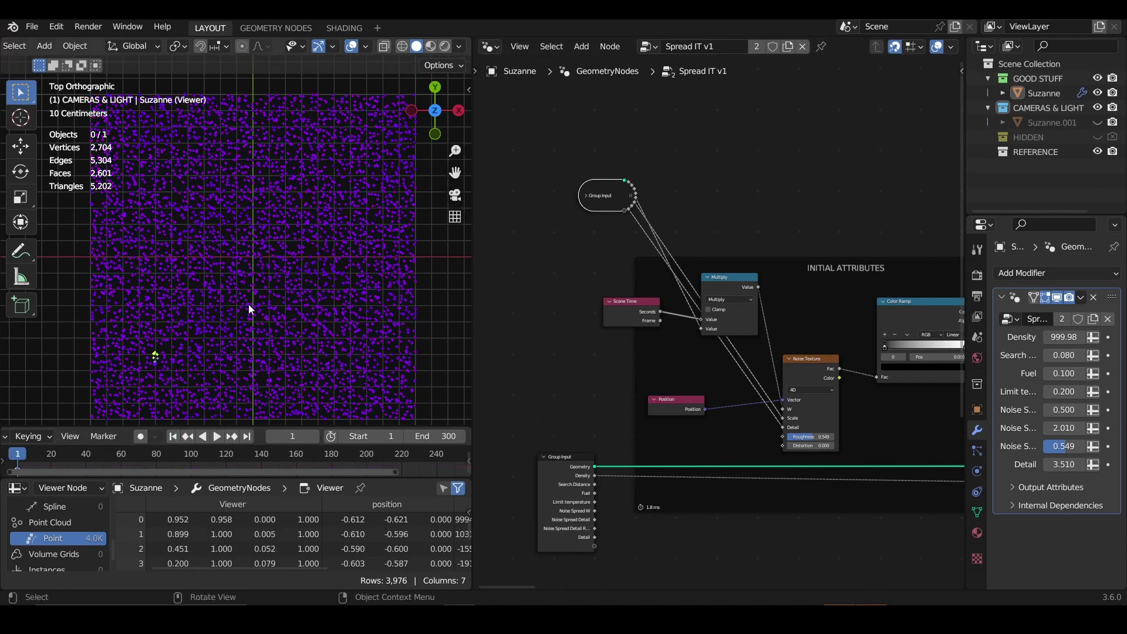
pyautogui.press('space')
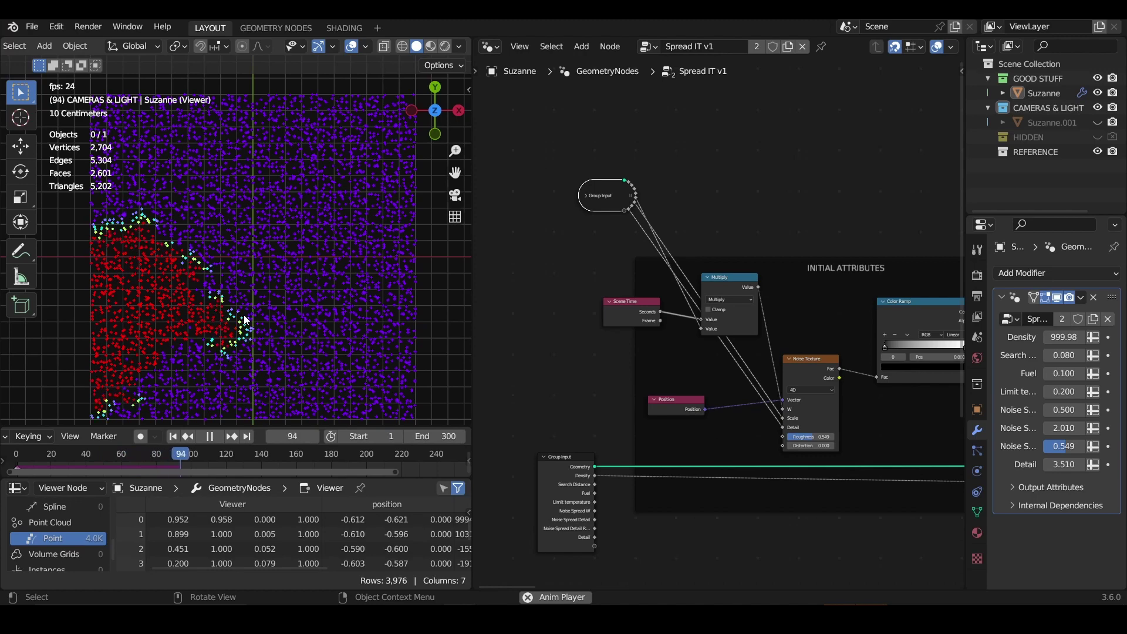
pyautogui.press('space')
# Step: Preview the output of the Store Named Attribute node in the ATTRIBUTE BLUR frame on the mesh
pyautogui.scroll(-2, 811, 368)
pyautogui.moveTo(811, 368); pyautogui.dragTo(706, 280, button='middle')
pyautogui.moveTo(947, 376); pyautogui.dragTo(722, 326, button='middle')
pyautogui.moveTo(846, 353); pyautogui.dragTo(738, 390, button='middle')
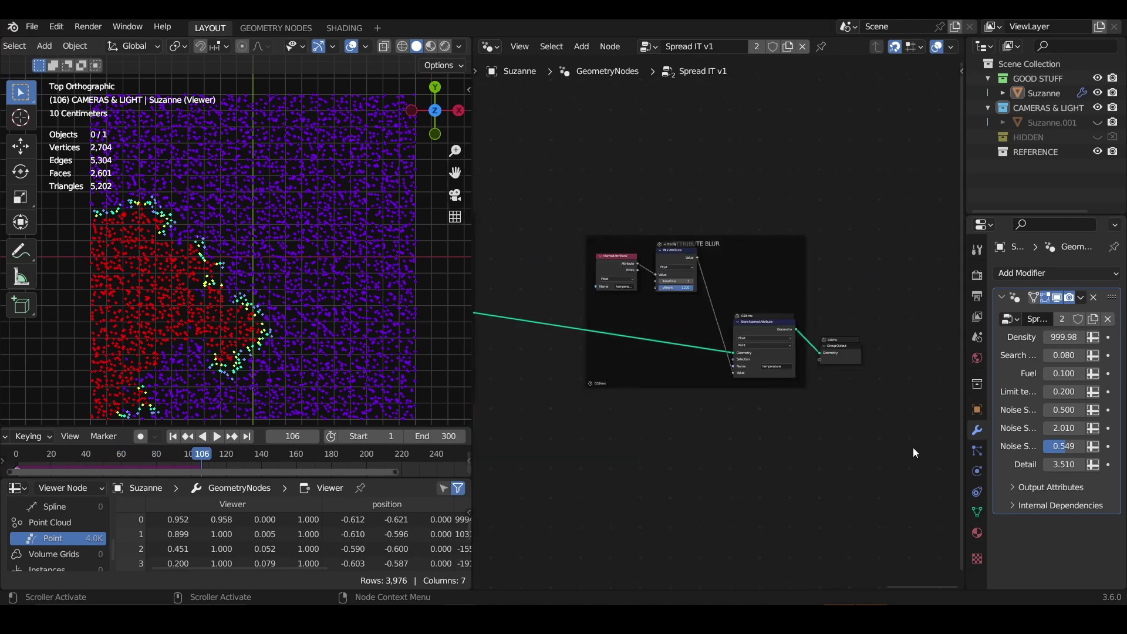
pyautogui.keyDown('ctrl'); pyautogui.keyDown('shift'); pyautogui.click(793, 325); pyautogui.keyUp('shift'); pyautogui.keyUp('ctrl')
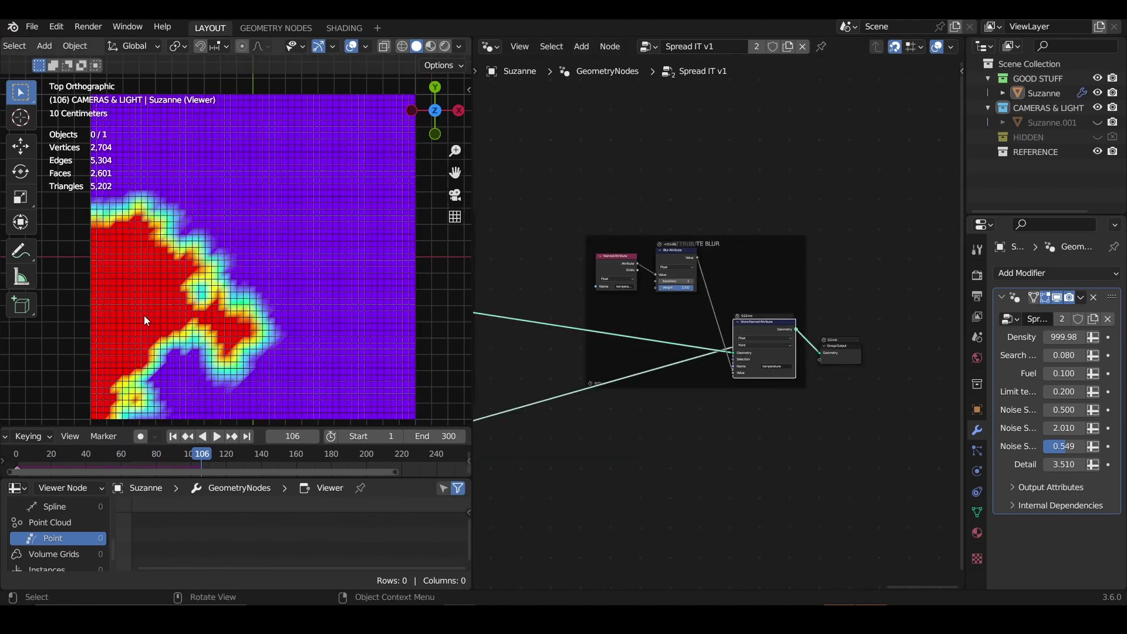
# Step: Continue the simulation playback from frame 106 to frame 254 and view the plane in perspective
pyautogui.press('space')
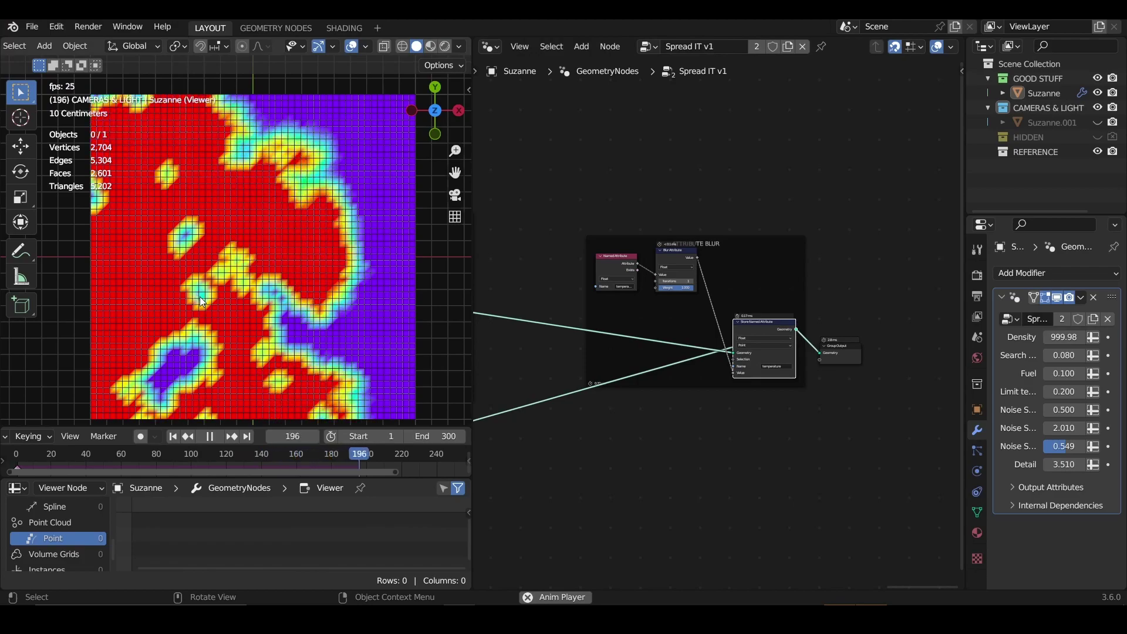
pyautogui.moveTo(202, 303); pyautogui.dragTo(288, 264, button='middle')
pyautogui.press('space')
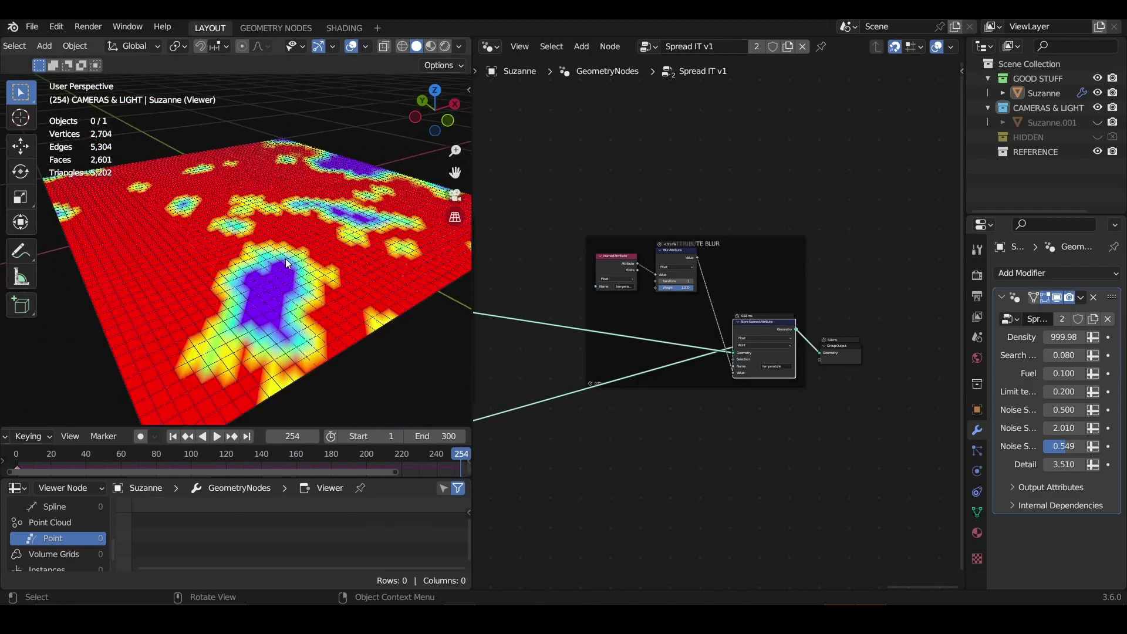
# Step: Select the subdivided plane, hide it, and show the Suzanne.001 monkey head in its place
pyautogui.click(288, 264)
pyautogui.scroll(-3, 295, 257)
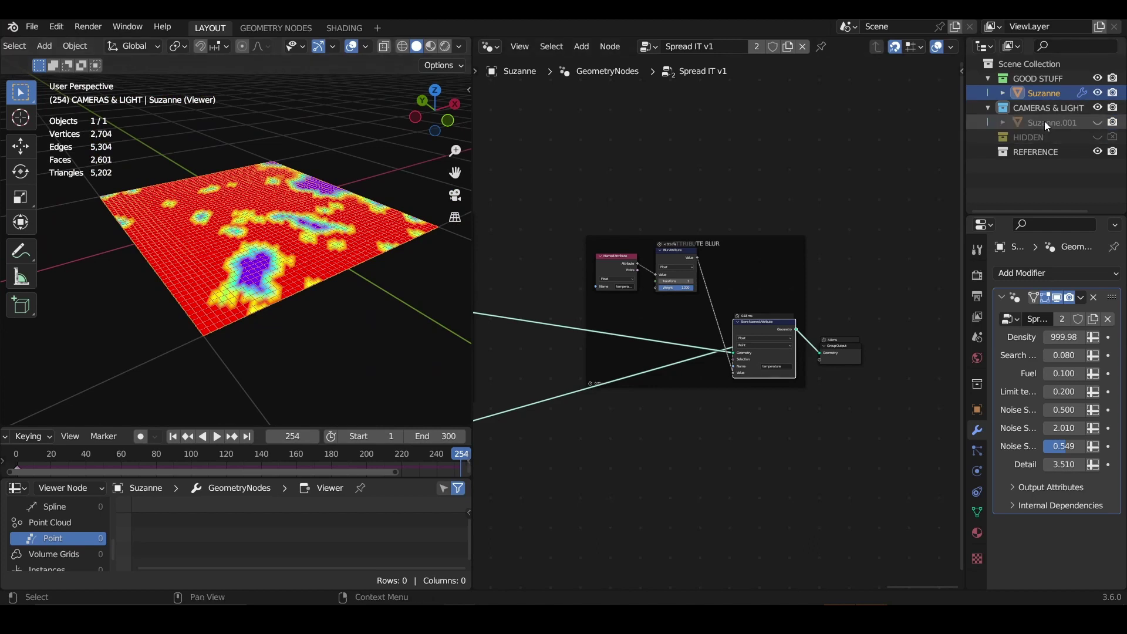
pyautogui.click(1098, 93)
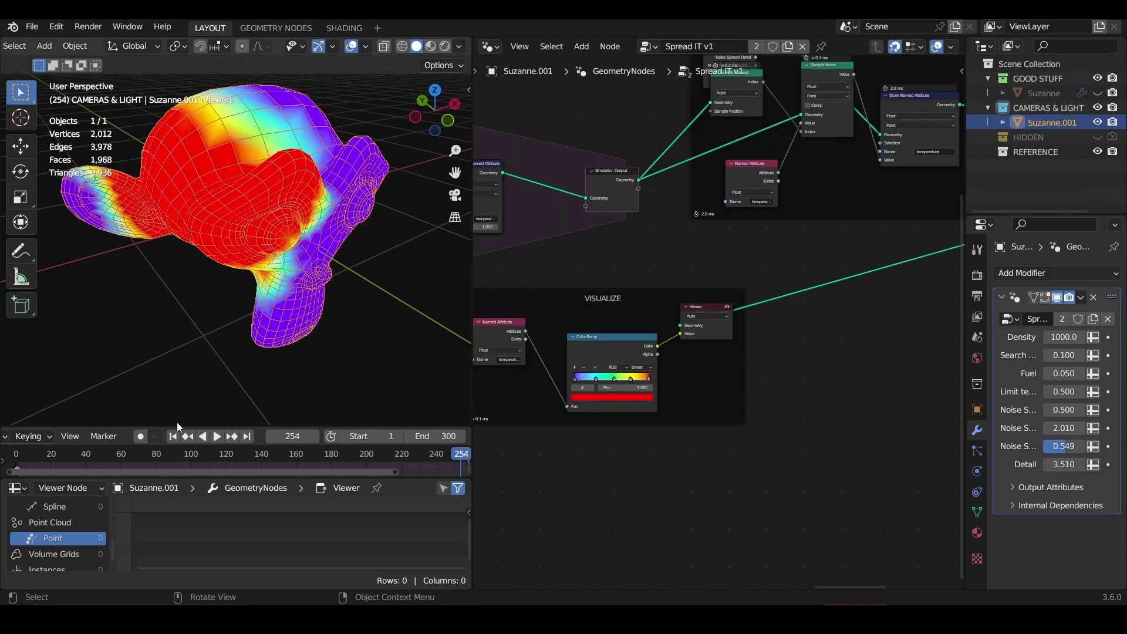
# Step: Play the simulation from frame 1 on the monkey head, viewing the spread around its start point, and stop playback
pyautogui.click(178, 435)
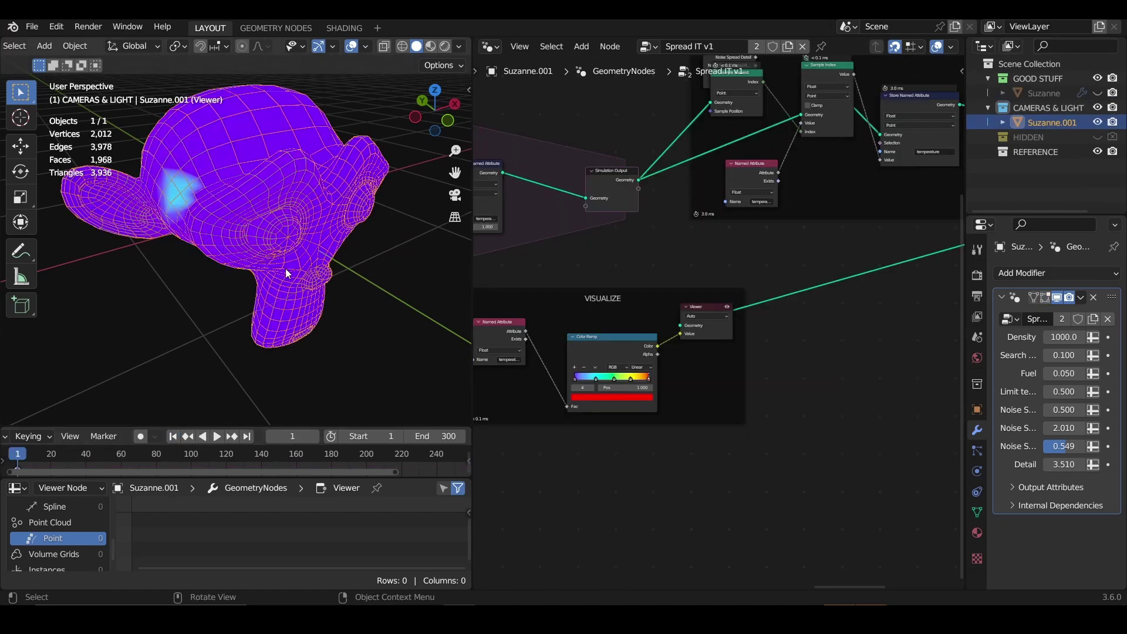
pyautogui.press('space')
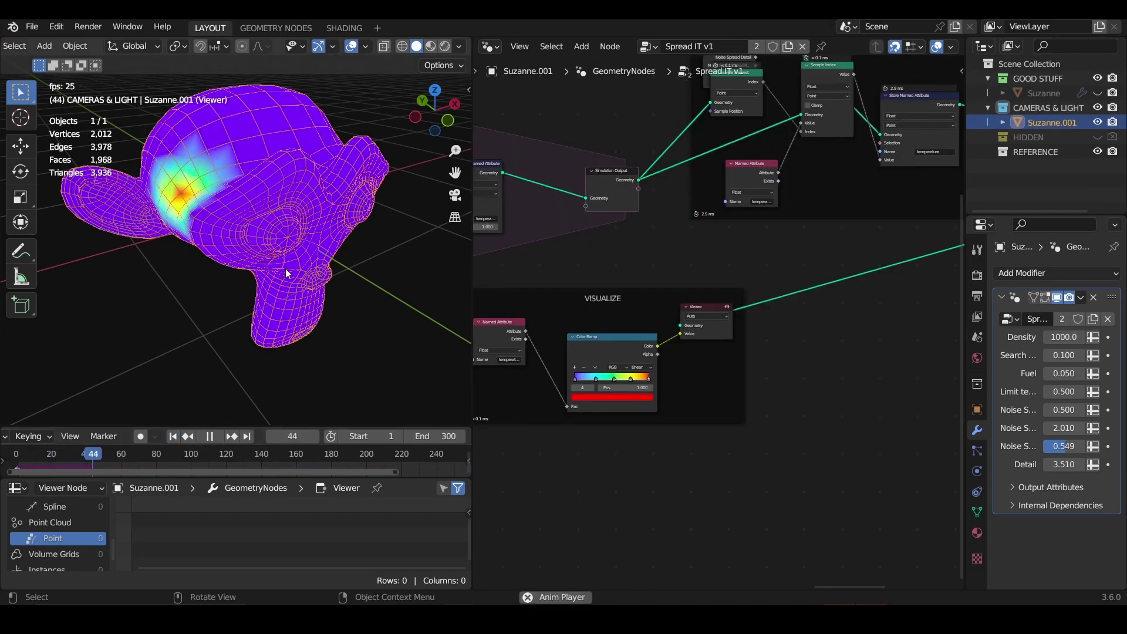
pyautogui.moveTo(287, 274)
pyautogui.mouseDown(button='middle')
pyautogui.moveTo(272, 221)
pyautogui.moveTo(316, 206)
pyautogui.moveTo(241, 234)
pyautogui.moveTo(224, 213)
pyautogui.moveTo(281, 175)
pyautogui.moveTo(171, 233)
pyautogui.moveTo(206, 298)
pyautogui.moveTo(421, 301)
pyautogui.moveTo(410, 259)
pyautogui.moveTo(291, 271)
pyautogui.mouseUp(button='middle')
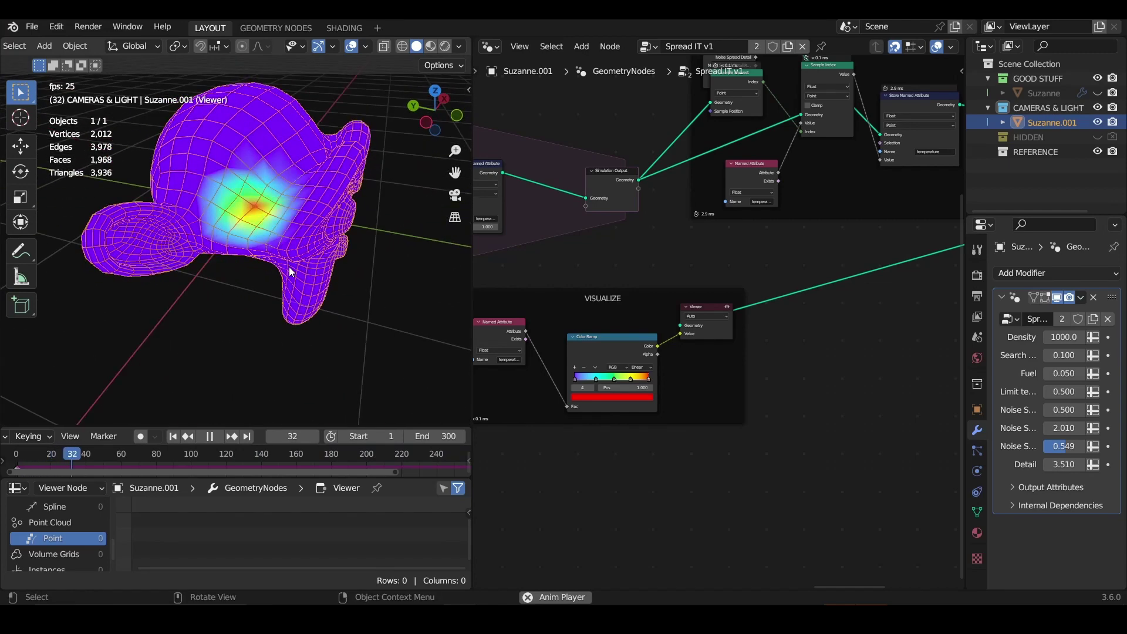
pyautogui.press('space')
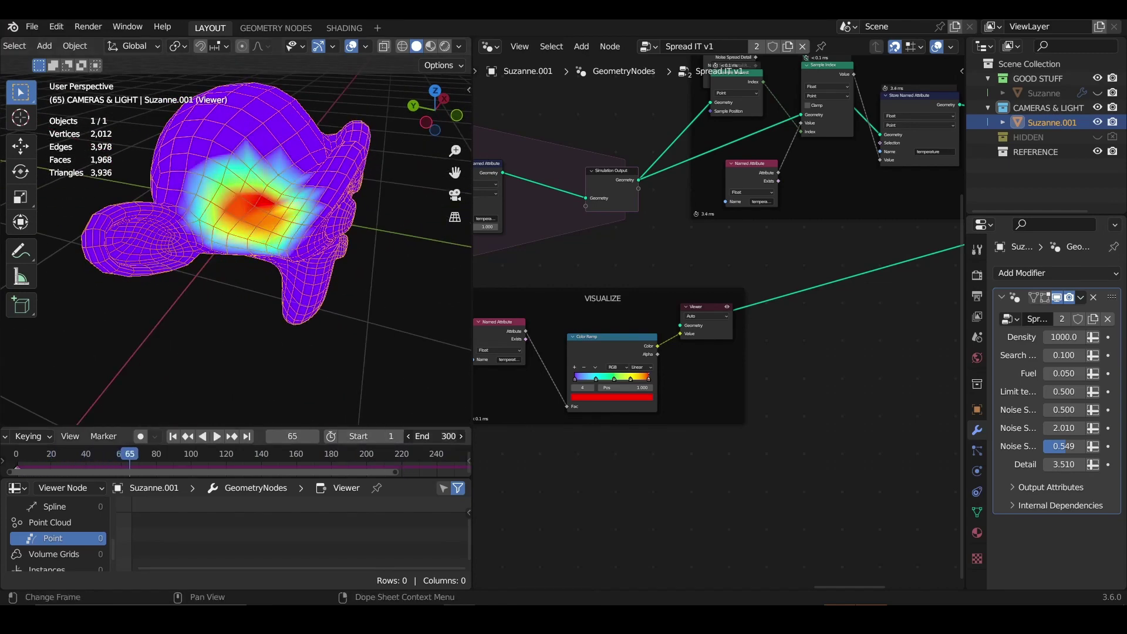
# Step: Set the scene's end frame to 1000 and resume playback to watch the spread around the monkey head
pyautogui.press('Return')
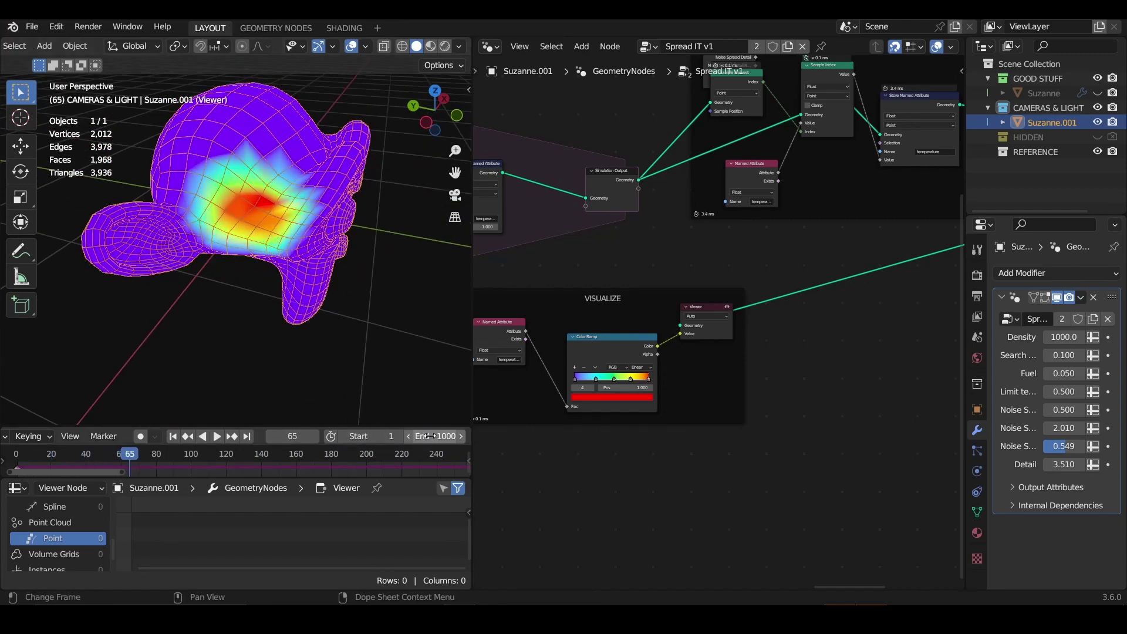
pyautogui.press('space')
pyautogui.moveTo(264, 200); pyautogui.dragTo(297, 170, button='middle')
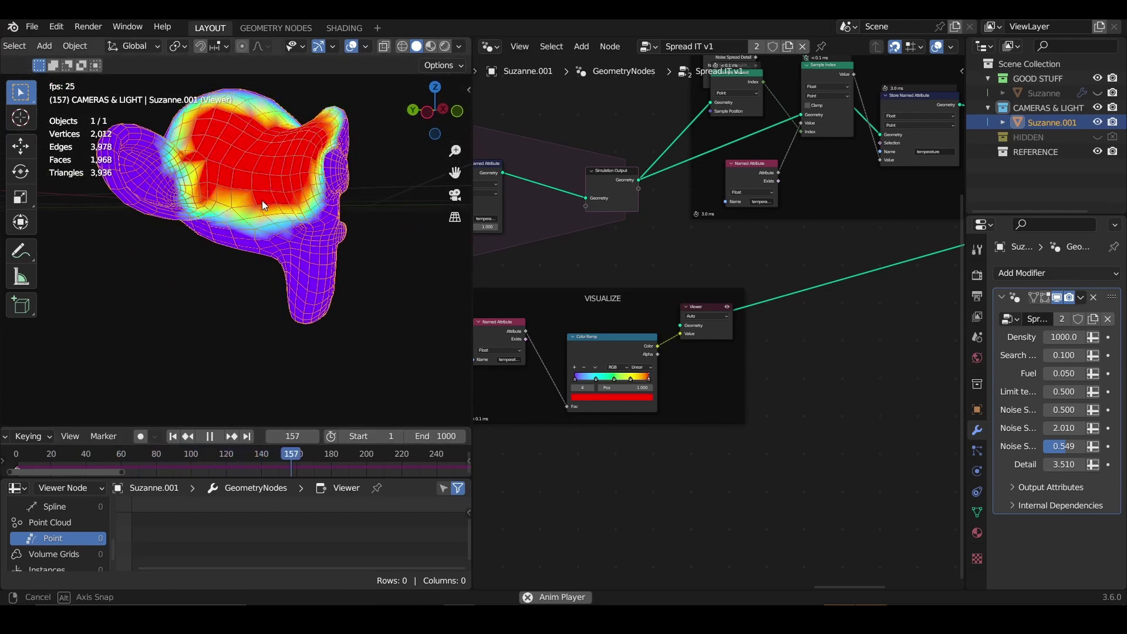
pyautogui.moveTo(262, 200); pyautogui.dragTo(258, 231, button='middle')
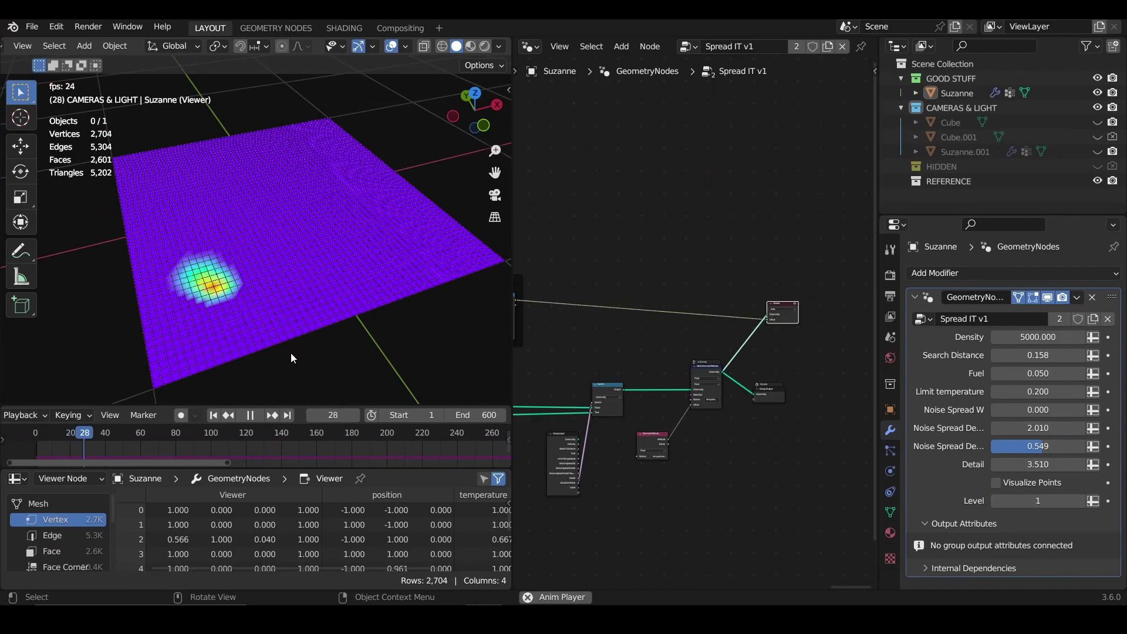
# Step: Watch the spread across the plane from several angles up to about frame 414, and return to frame 1
pyautogui.moveTo(273, 329)
pyautogui.mouseDown(button='middle')
pyautogui.moveTo(269, 303)
pyautogui.moveTo(291, 303)
pyautogui.moveTo(270, 313)
pyautogui.mouseUp(button='middle')
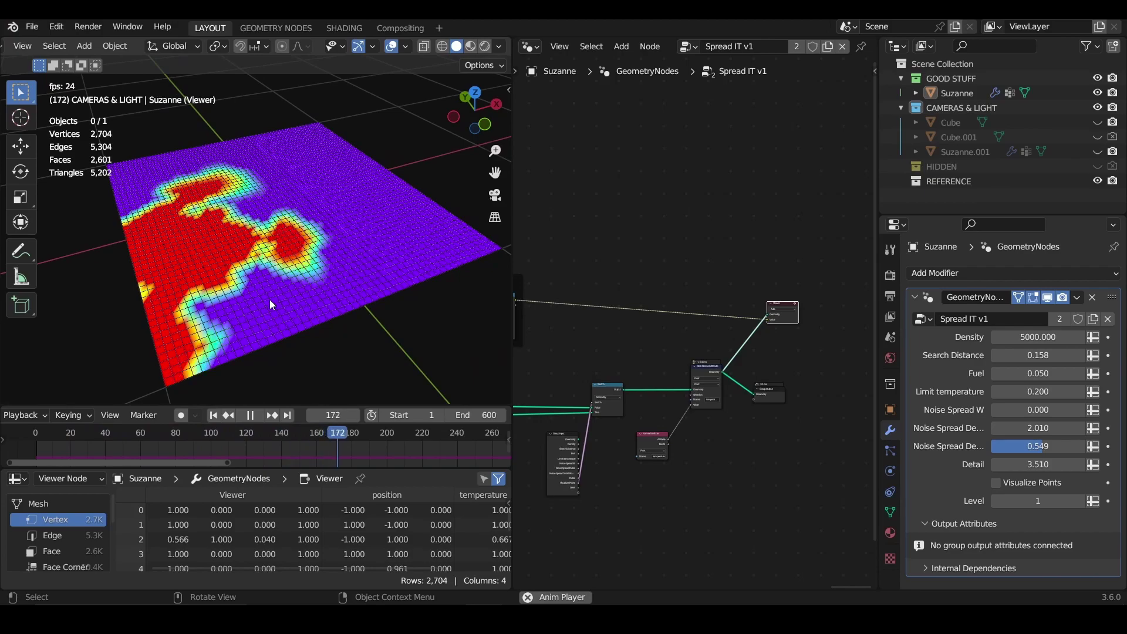
pyautogui.moveTo(271, 317); pyautogui.dragTo(238, 297, button='middle')
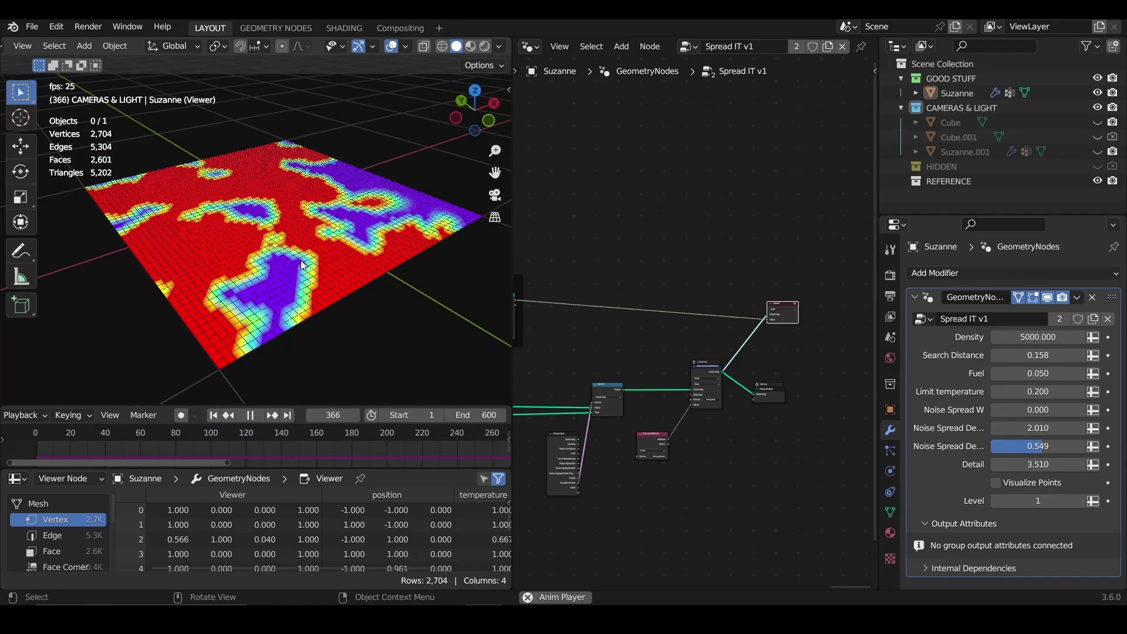
pyautogui.moveTo(241, 294); pyautogui.dragTo(276, 265, button='middle')
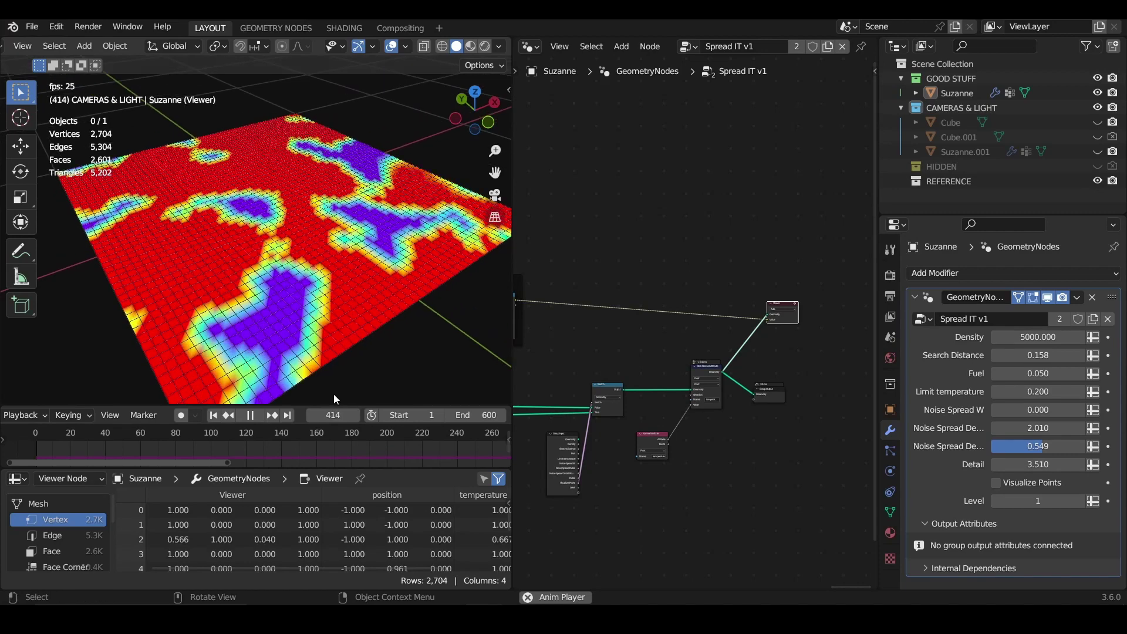
pyautogui.click(235, 415)
pyautogui.click(215, 415)
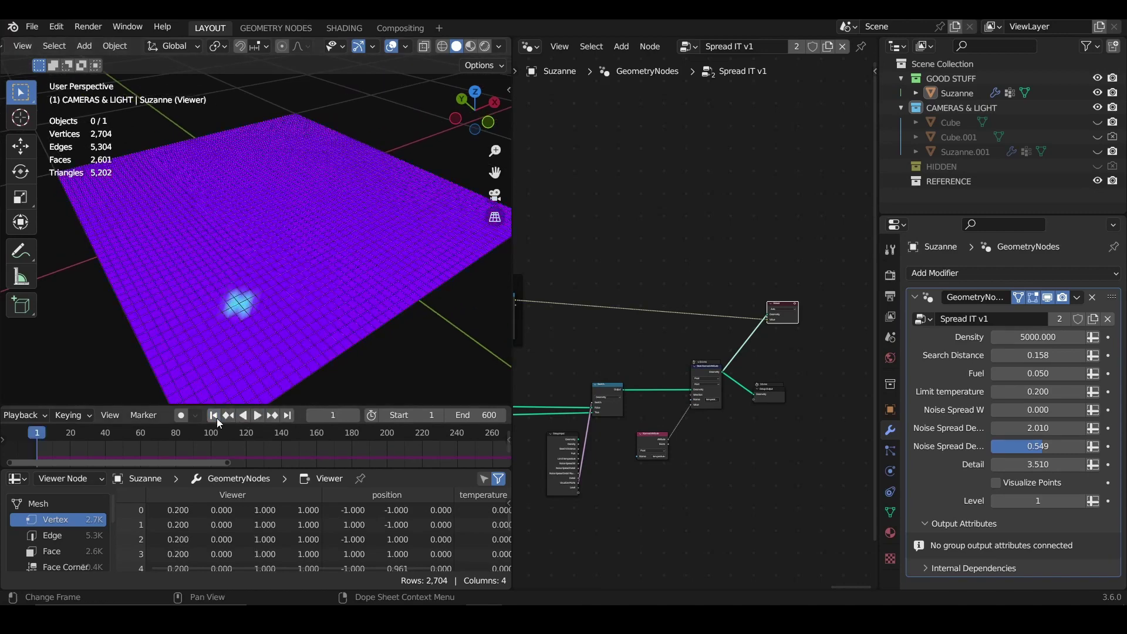
# Step: Play the simulation from frame 1 to frame 191 and examine the edges of the spread on the plane up close
pyautogui.press('space')
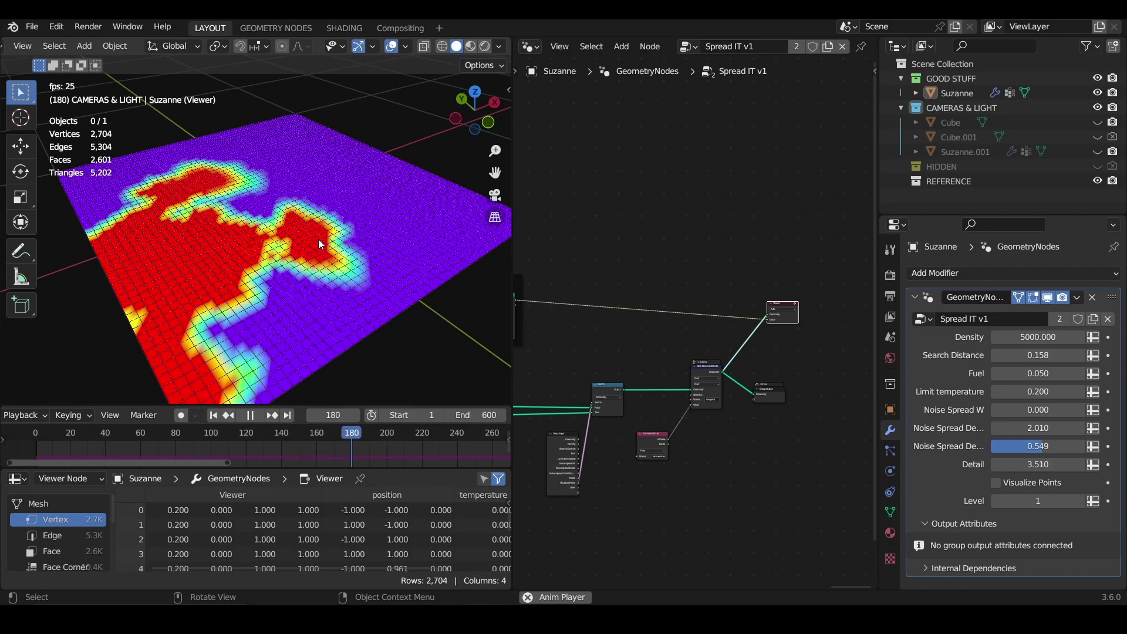
pyautogui.press('space')
pyautogui.scroll(4, 341, 270)
pyautogui.moveTo(355, 293); pyautogui.dragTo(355, 369, button='middle')
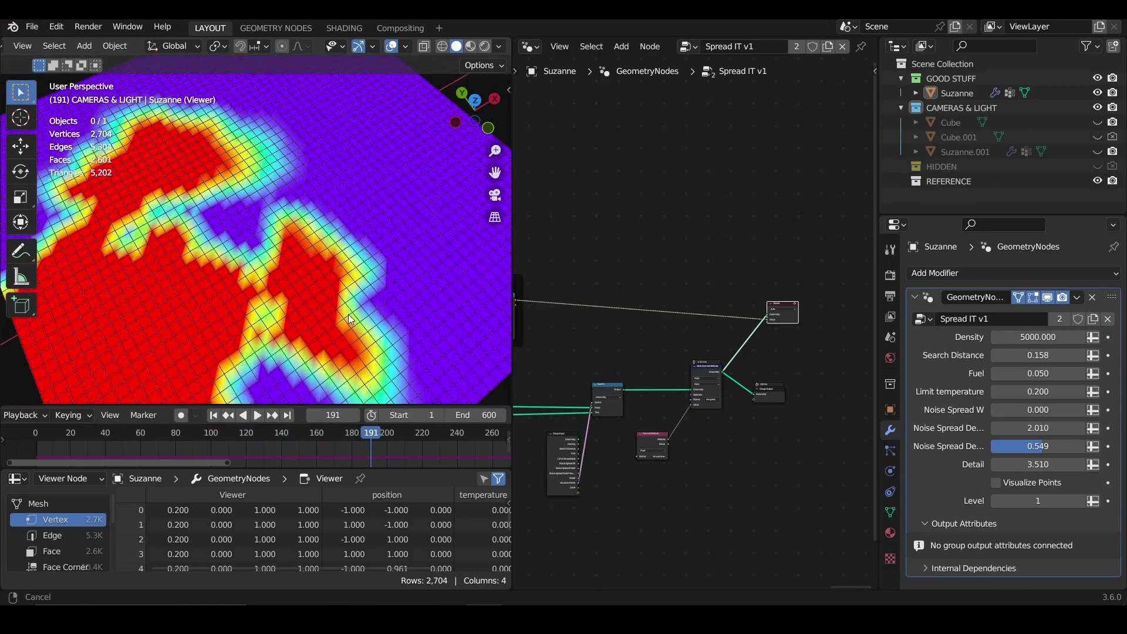
pyautogui.scroll(4, 211, 197)
pyautogui.keyDown('shift'); pyautogui.moveTo(257, 216); pyautogui.dragTo(255, 257, button='middle'); pyautogui.keyUp('shift')
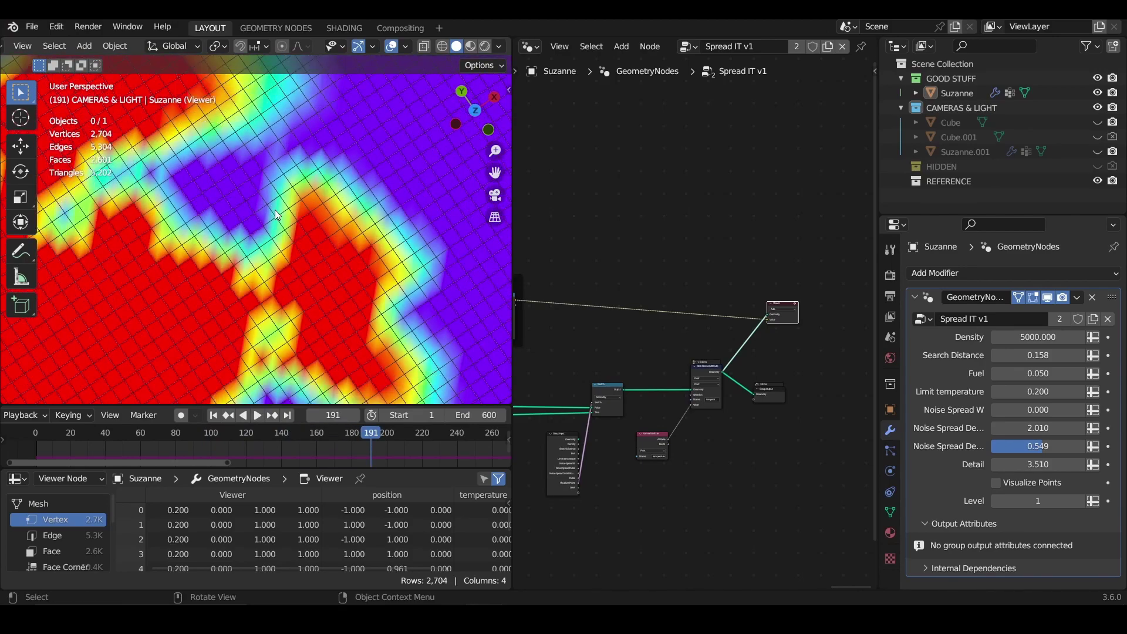
pyautogui.moveTo(272, 193); pyautogui.dragTo(282, 264, button='middle')
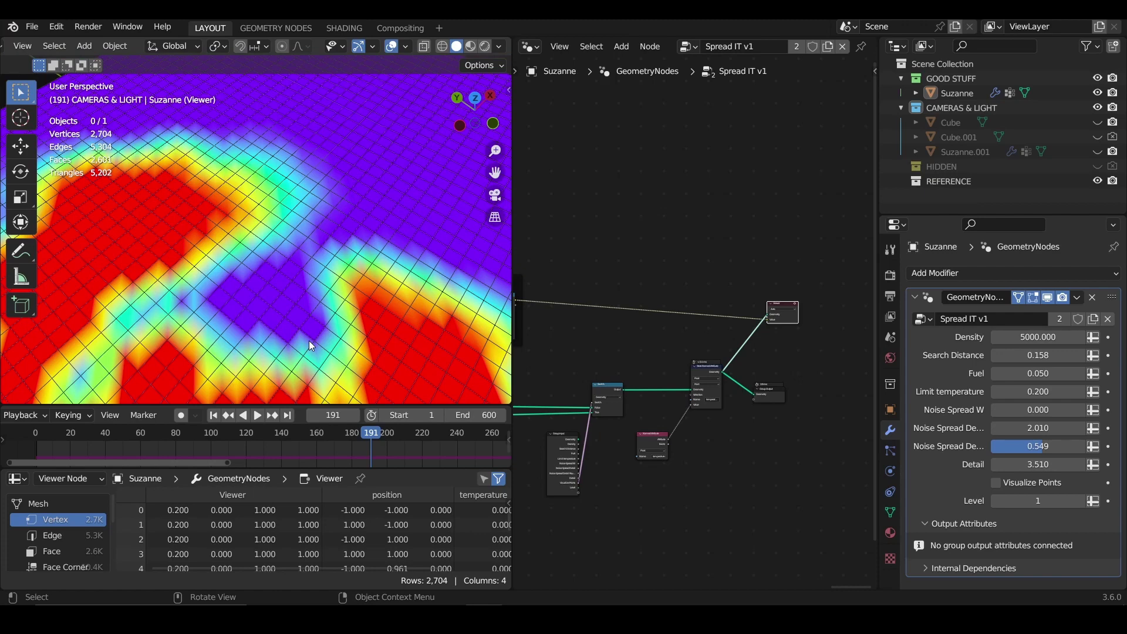
pyautogui.moveTo(313, 286); pyautogui.dragTo(344, 261, button='middle')
pyautogui.moveTo(642, 325); pyautogui.dragTo(744, 335, button='middle')
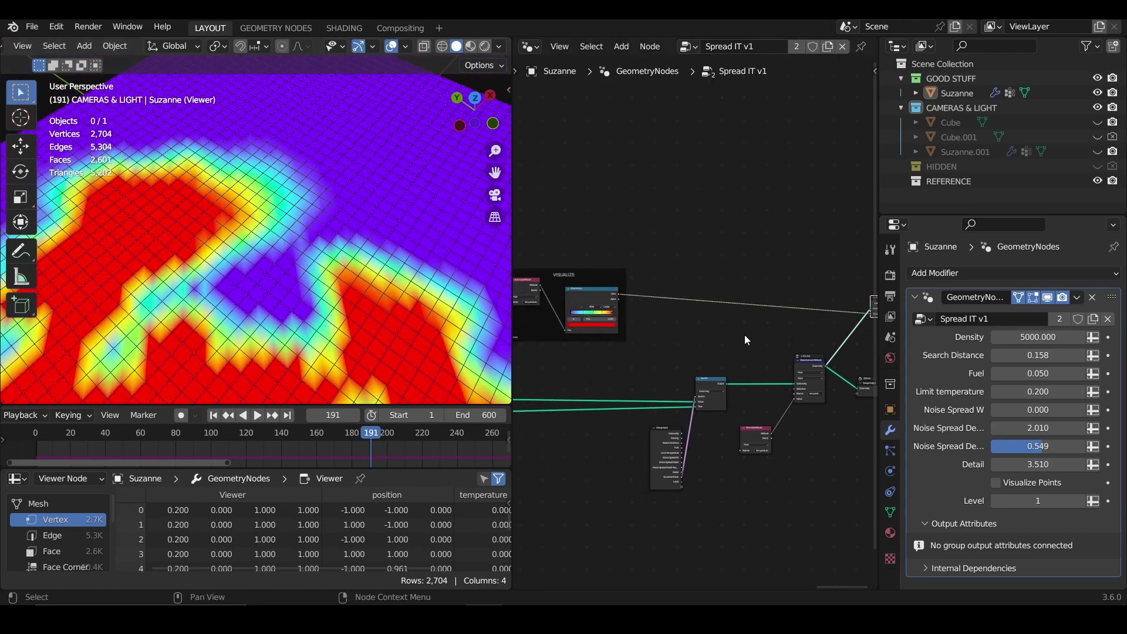
pyautogui.moveTo(306, 258); pyautogui.dragTo(275, 243, button='middle')
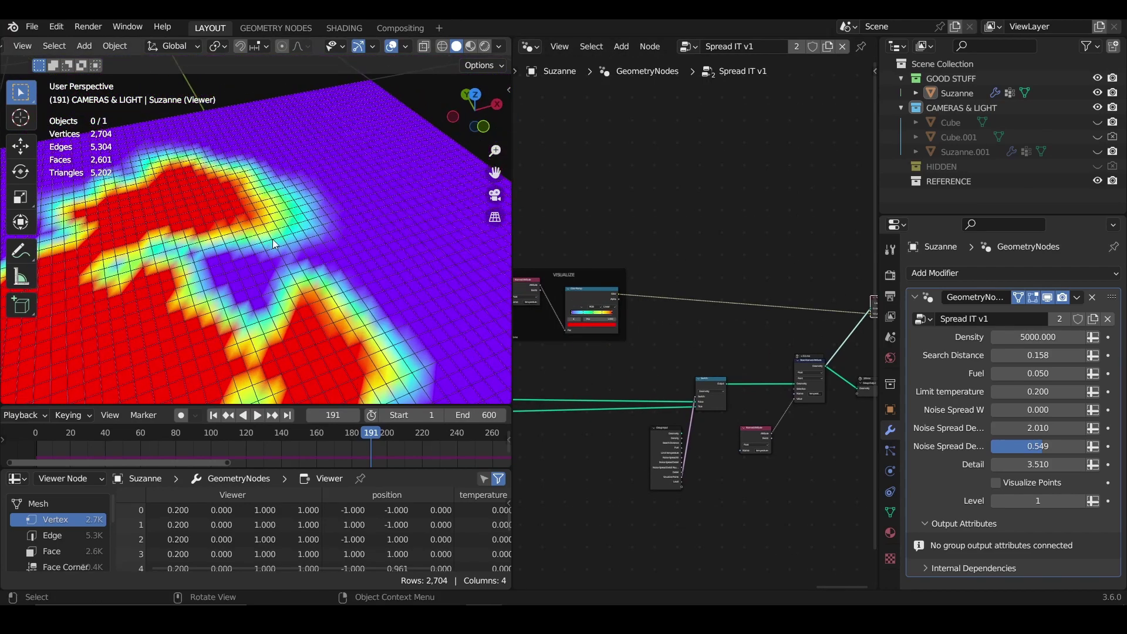
pyautogui.scroll(2, 281, 232)
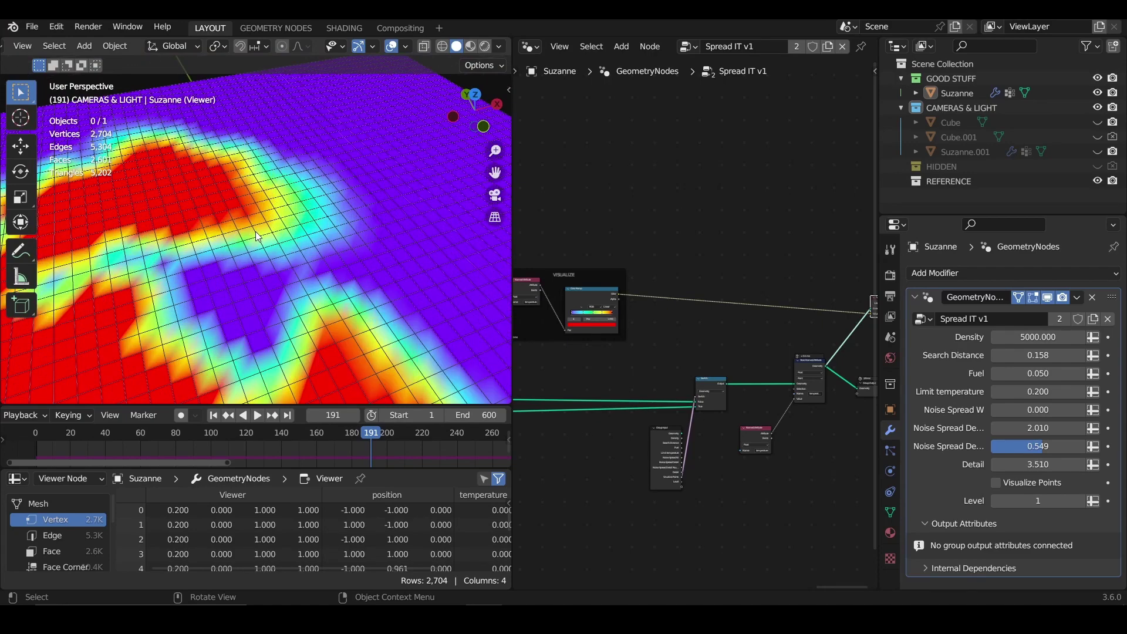
pyautogui.scroll(-3, 318, 265)
pyautogui.moveTo(291, 312)
pyautogui.keyDown('shift'); pyautogui.mouseDown(button='middle')
pyautogui.moveTo(286, 304)
pyautogui.moveTo(306, 318)
pyautogui.mouseUp(button='middle'); pyautogui.keyUp('shift')
pyautogui.scroll(-3, 286, 304)
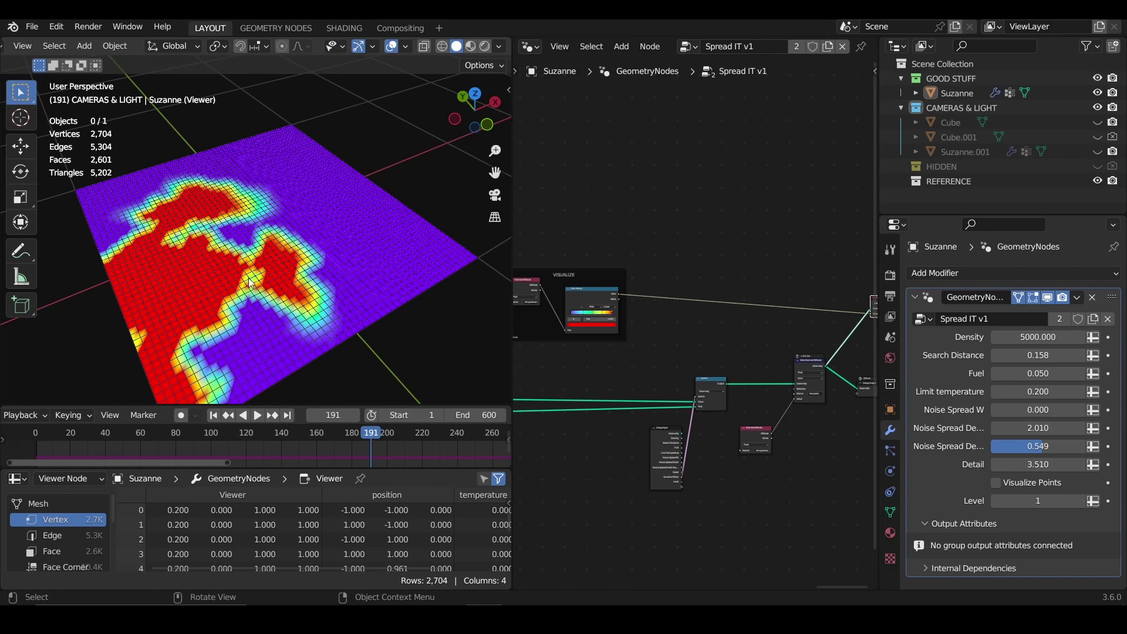
# Step: Replay the start of the simulation up to frame 29 and return to frame 1
pyautogui.click(224, 415)
pyautogui.press('space')
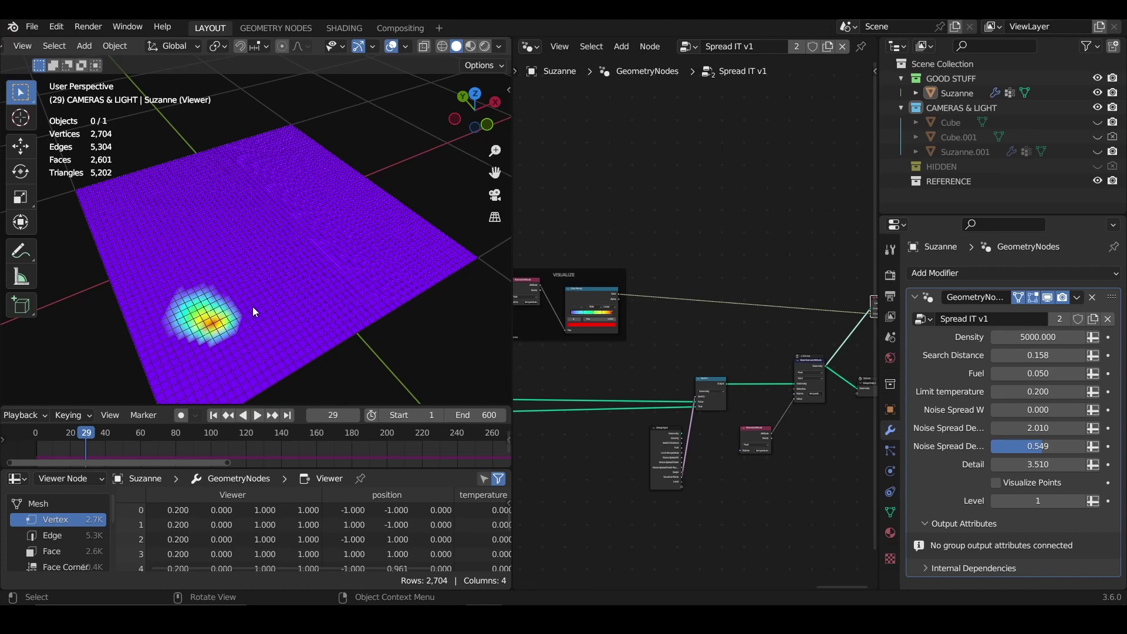
pyautogui.click(213, 415)
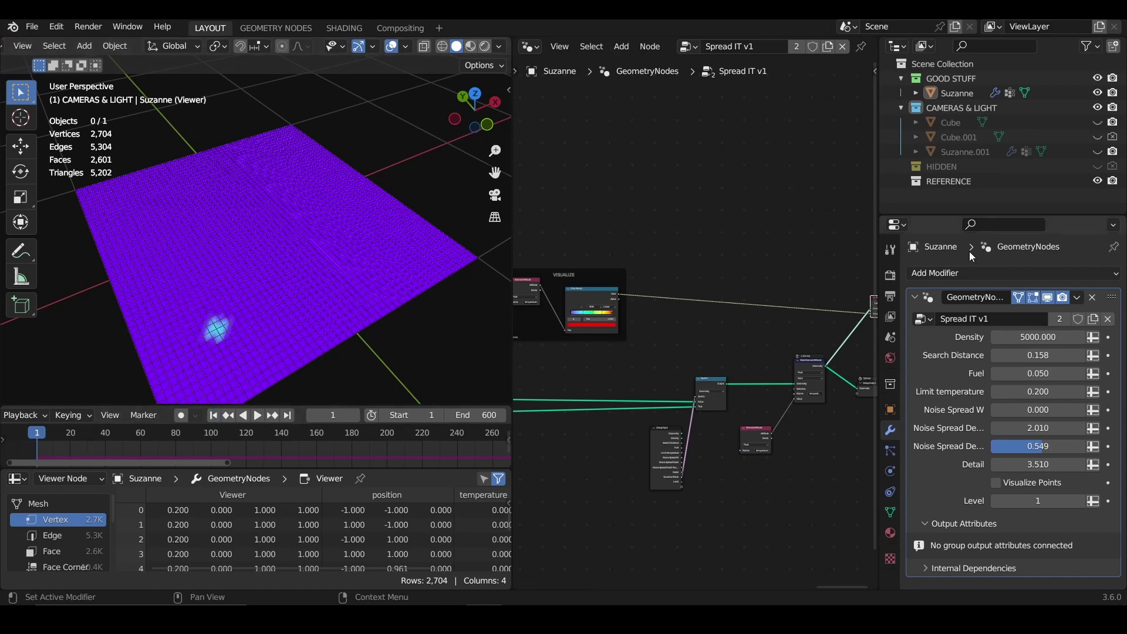
# Step: Add a Subdivision Surface modifier to the plane above its Geometry Nodes modifier and play the spread to frame 92
pyautogui.click(937, 277)
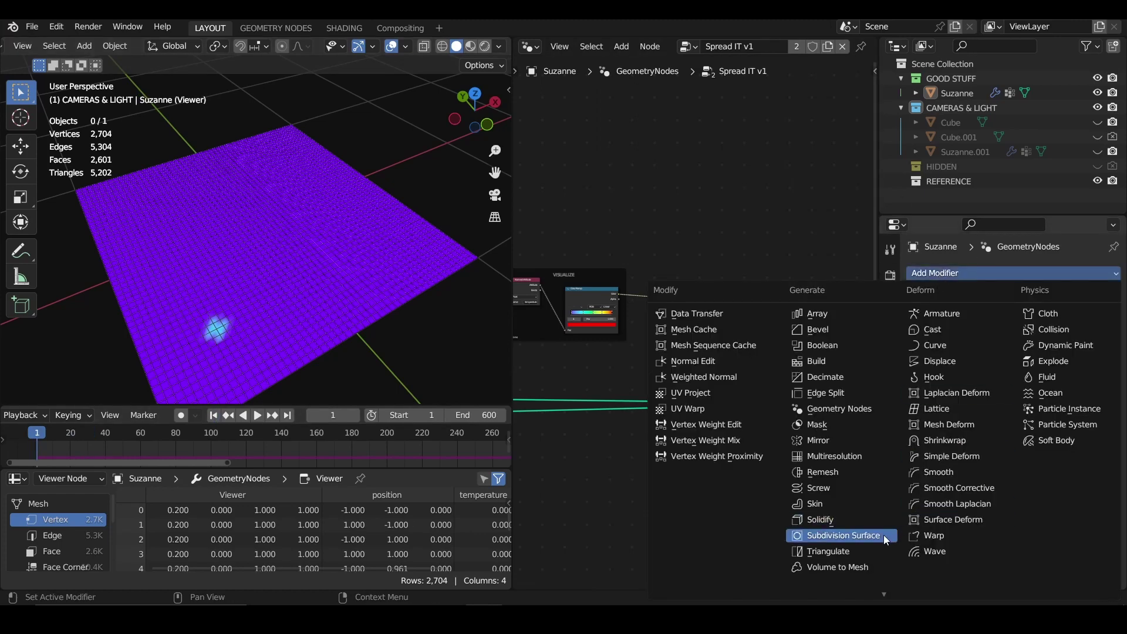
pyautogui.click(834, 530)
pyautogui.scroll(-5, 1051, 517)
pyautogui.moveTo(1112, 471); pyautogui.dragTo(1073, 167)
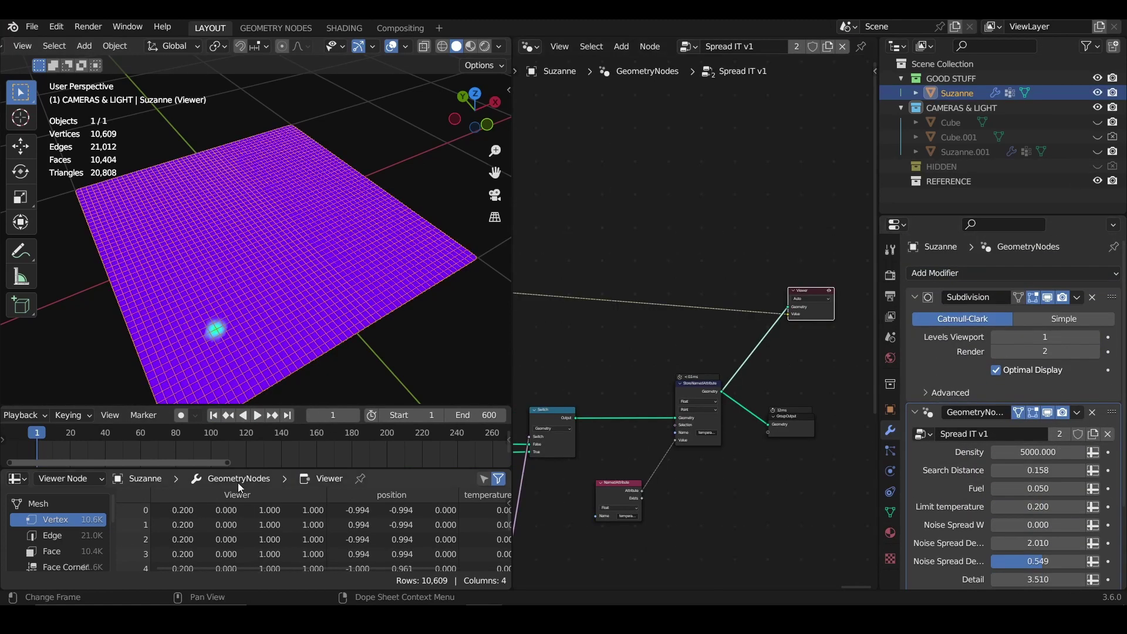
pyautogui.press('space')
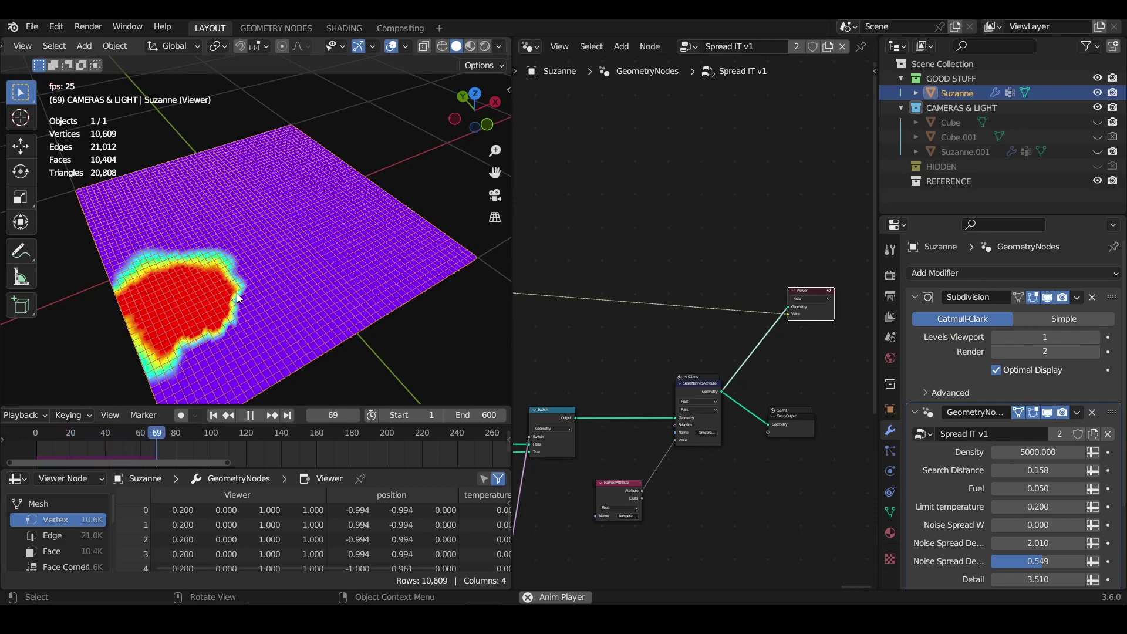
pyautogui.press('space')
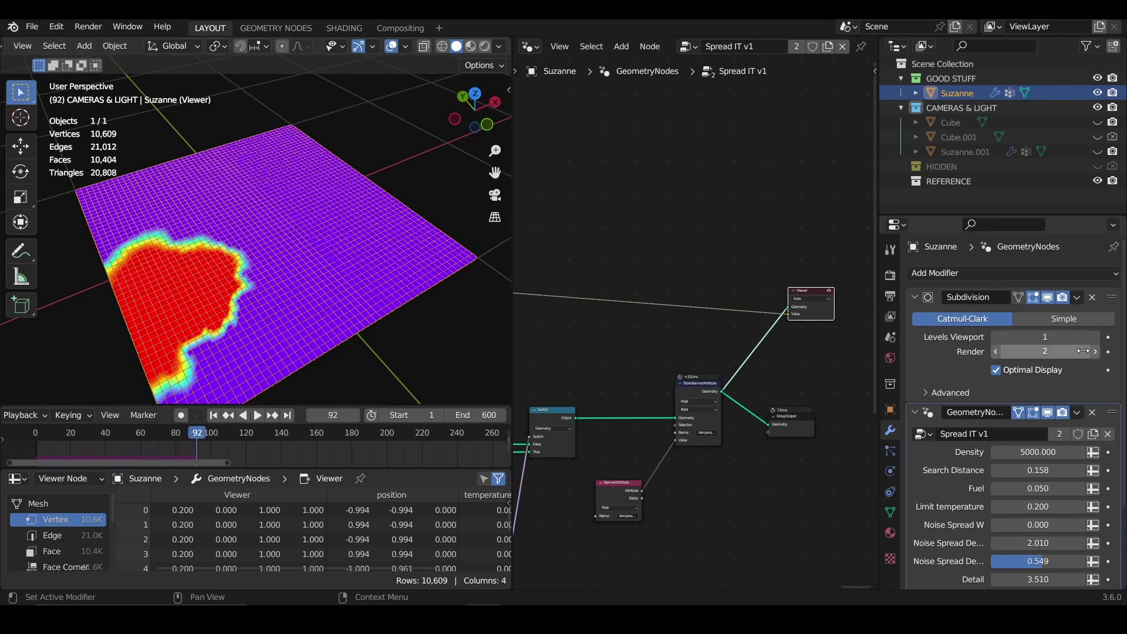
# Step: Set the Subdivision modifier's viewport level to 2 and replay the spread from frame 1 to frame 246
pyautogui.click(1095, 337)
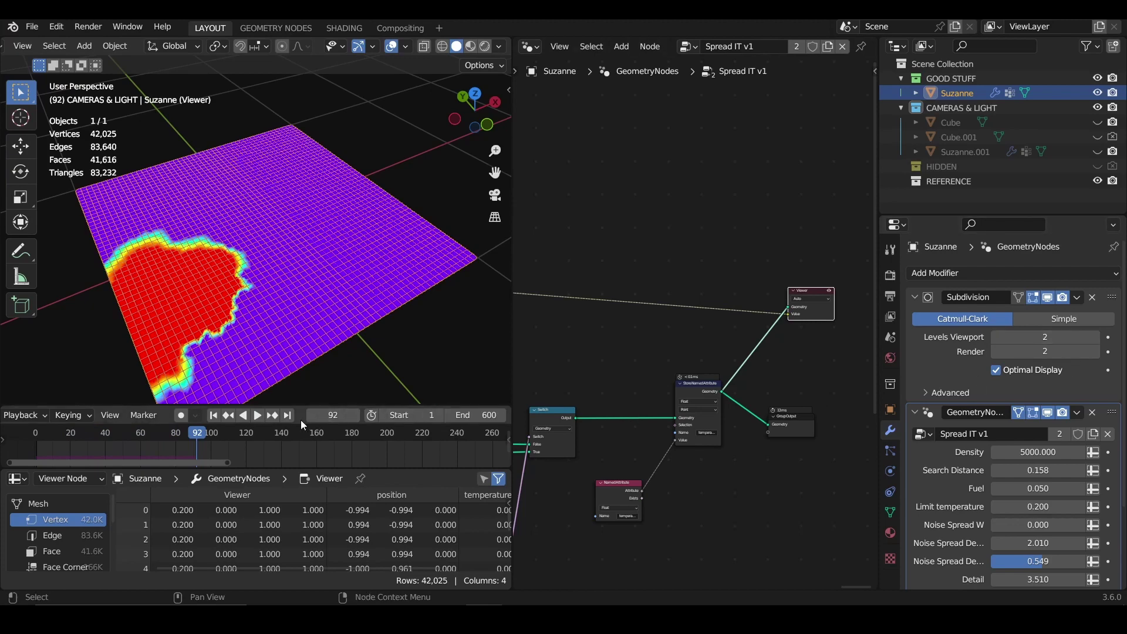
pyautogui.click(214, 416)
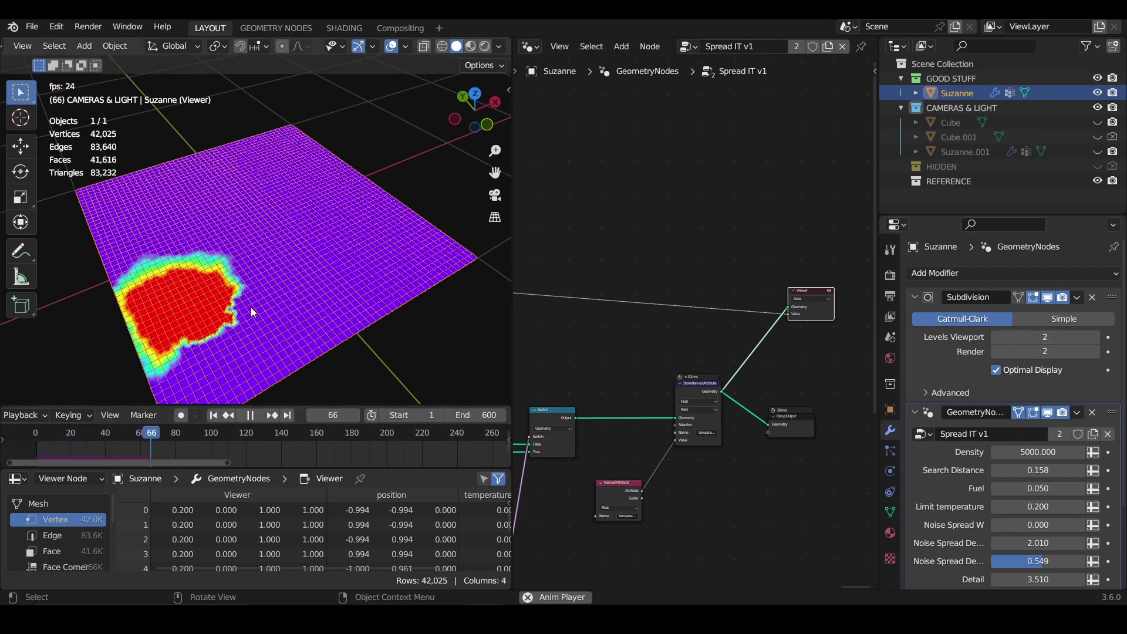
pyautogui.scroll(5, 252, 308)
pyautogui.scroll(-4, 217, 326)
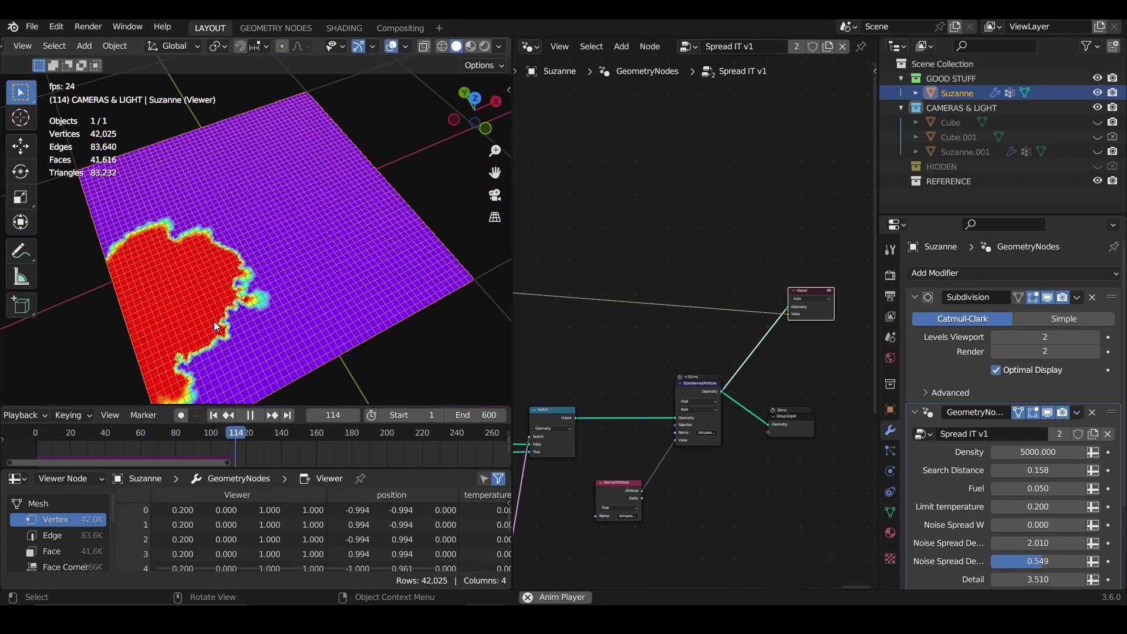
pyautogui.moveTo(214, 322); pyautogui.dragTo(267, 241, button='middle')
pyautogui.press('space')
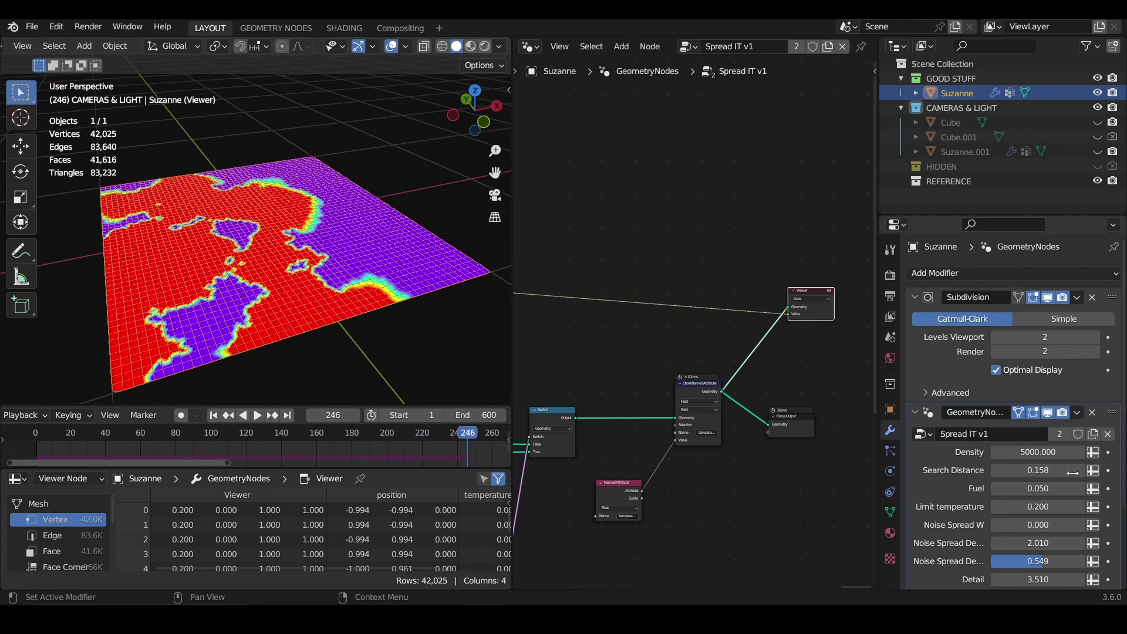
# Step: Set the Subdivision modifier's viewport level to 0 and return the simulation to frame 1
pyautogui.moveTo(996, 342); pyautogui.dragTo(854, 344)
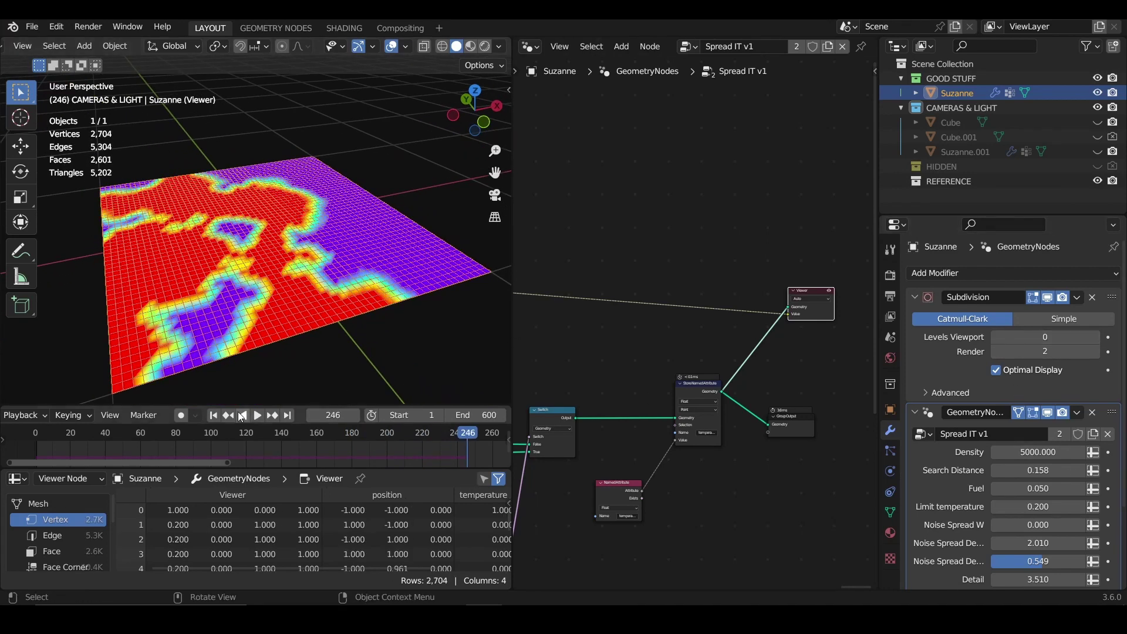
pyautogui.press('space')
pyautogui.click(213, 415)
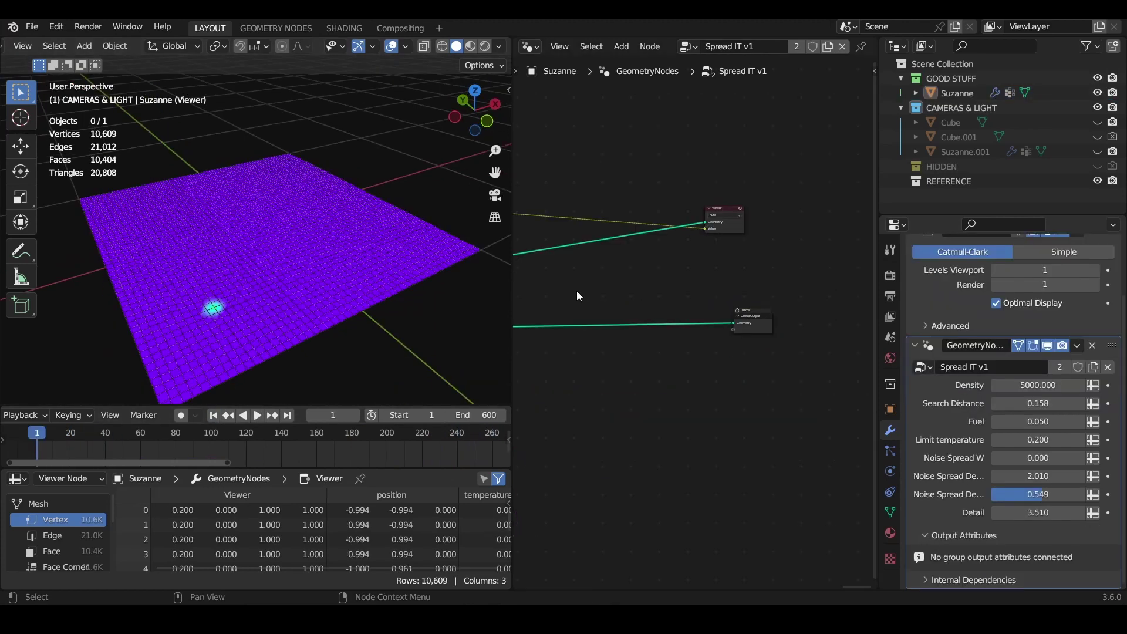
# Step: Preview the output of the radius node inside the point distribution frame on the plane
pyautogui.moveTo(607, 319); pyautogui.dragTo(772, 283, button='middle')
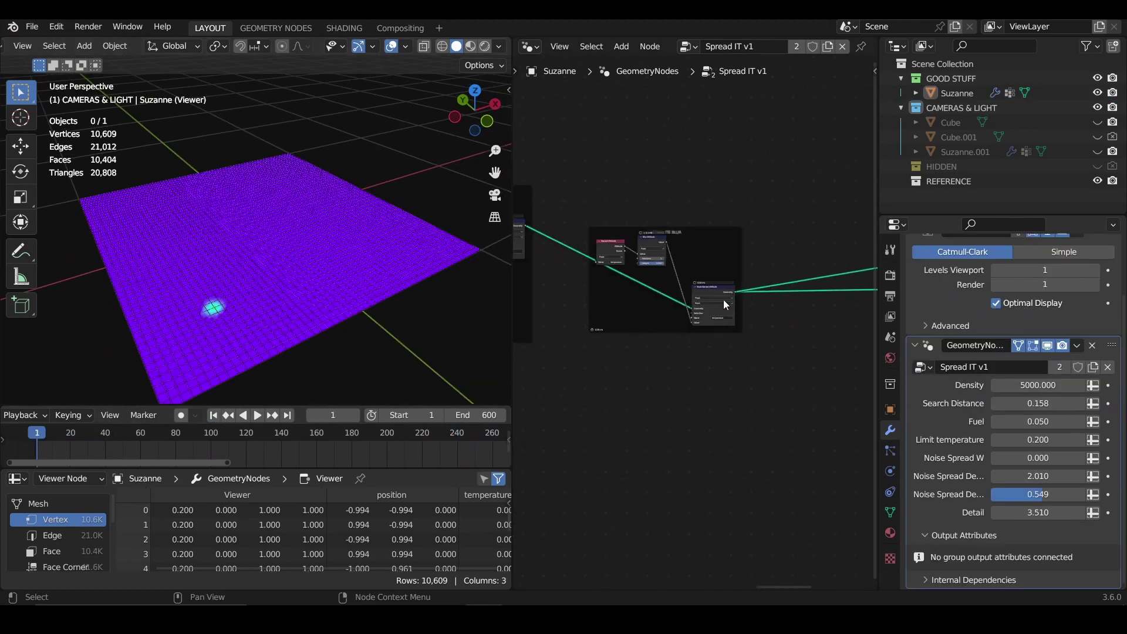
pyautogui.moveTo(687, 329); pyautogui.dragTo(527, 323, button='middle')
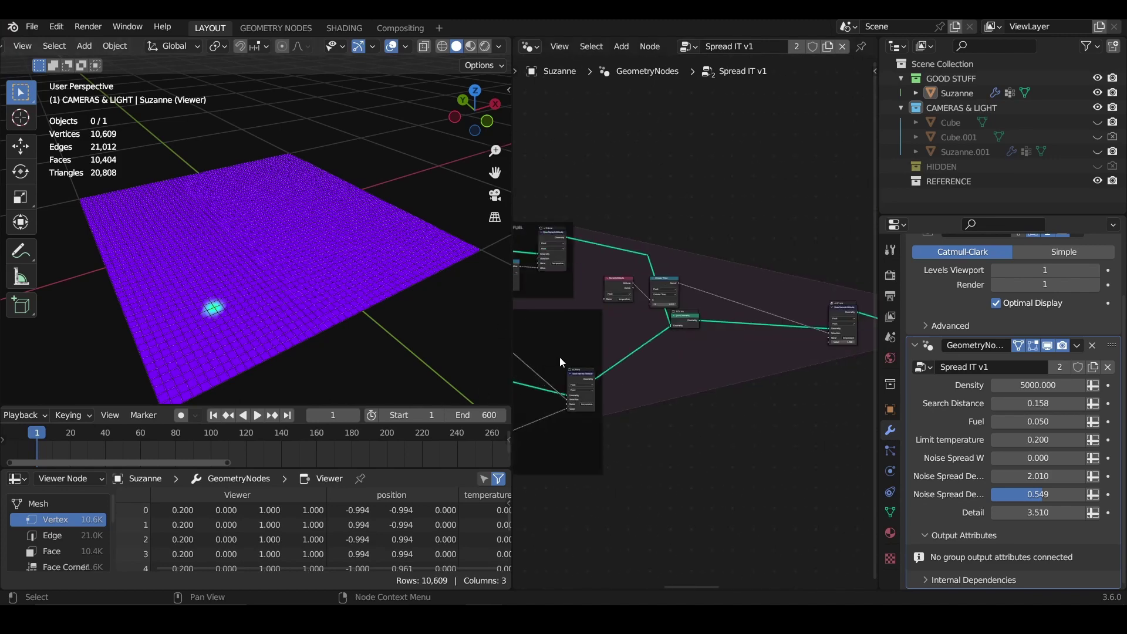
pyautogui.moveTo(559, 357); pyautogui.dragTo(769, 319, button='middle')
pyautogui.keyDown('ctrl'); pyautogui.keyDown('shift'); pyautogui.click(715, 322); pyautogui.keyUp('shift'); pyautogui.keyUp('ctrl')
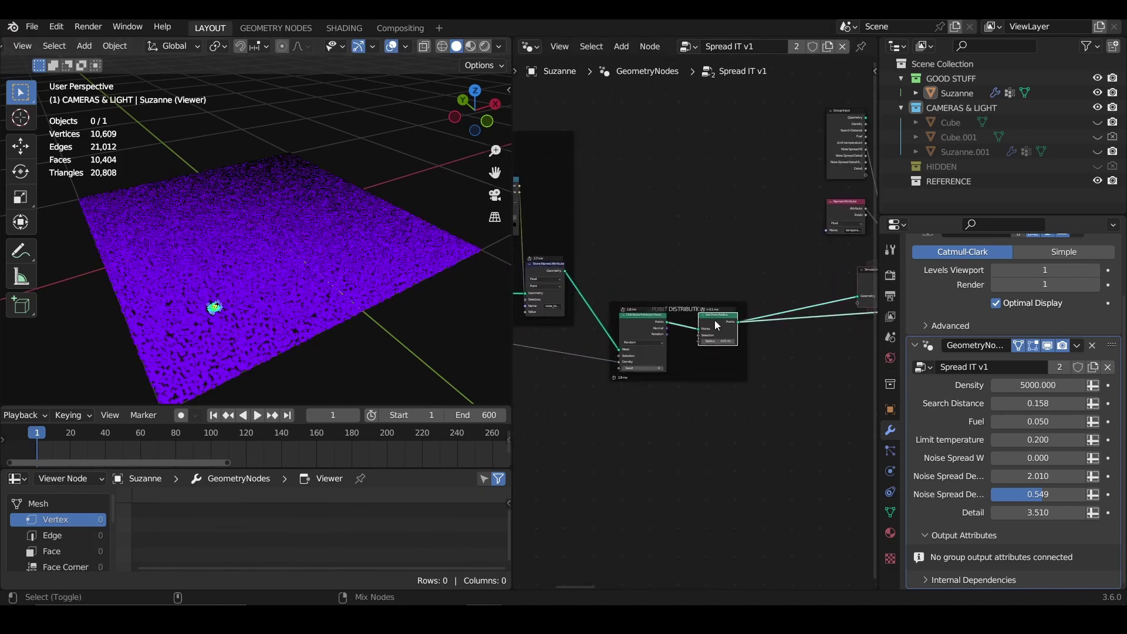
pyautogui.moveTo(191, 230); pyautogui.dragTo(242, 304, button='middle')
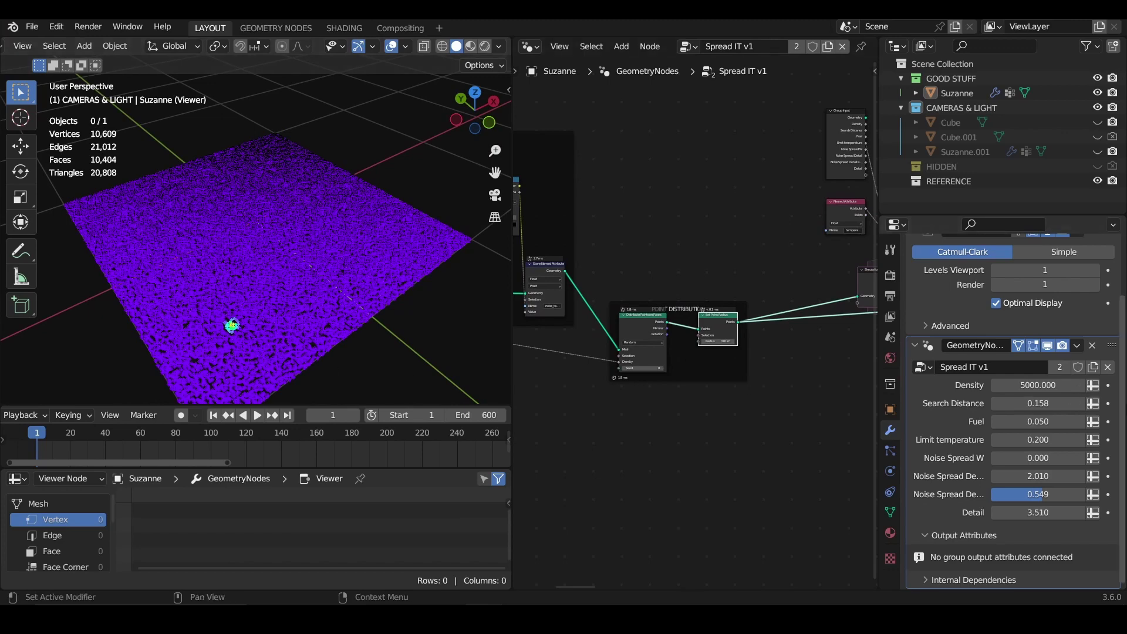
# Step: Set the modifier's Density to 100, play the simulation to frame 24 and return to frame 1
pyautogui.click(1064, 385)
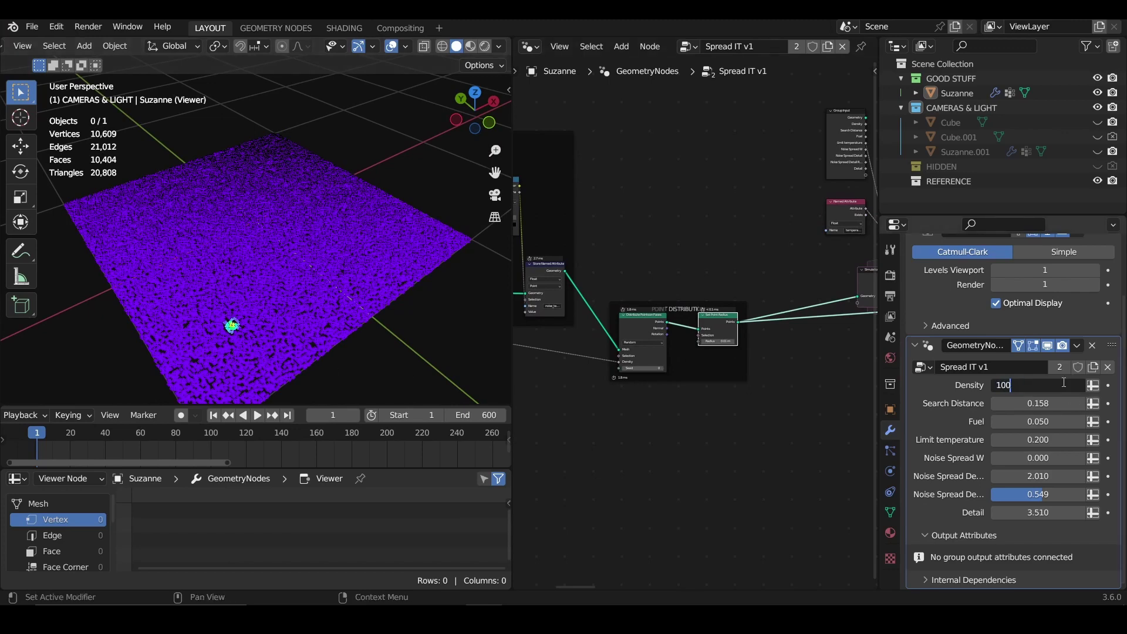
pyautogui.write('100')
pyautogui.press('Return')
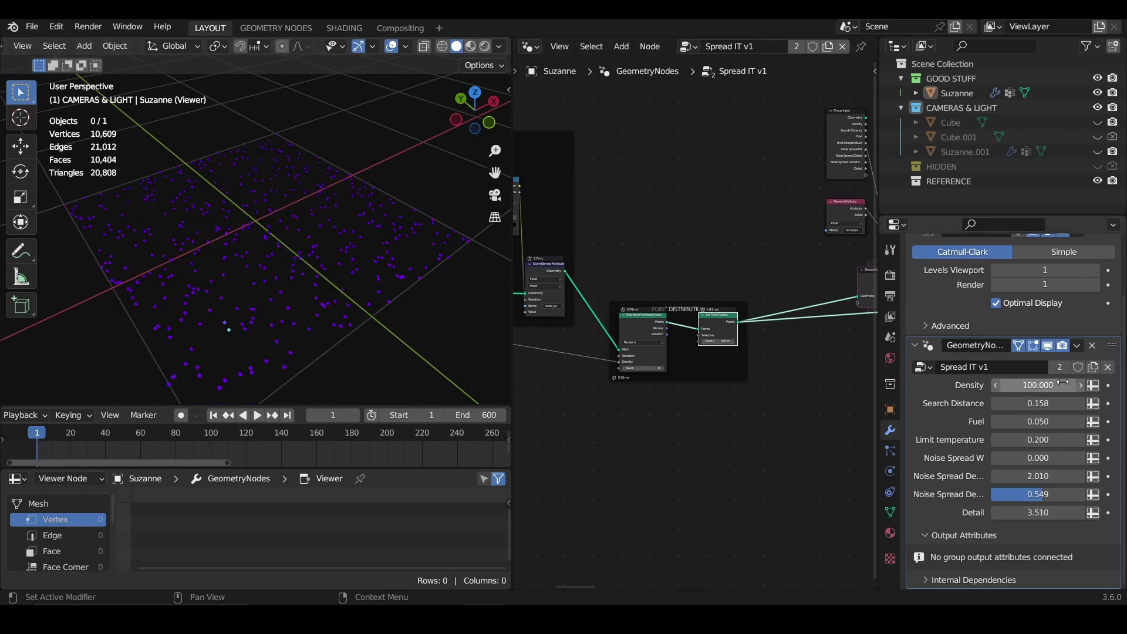
pyautogui.click(260, 414)
pyautogui.click(259, 415)
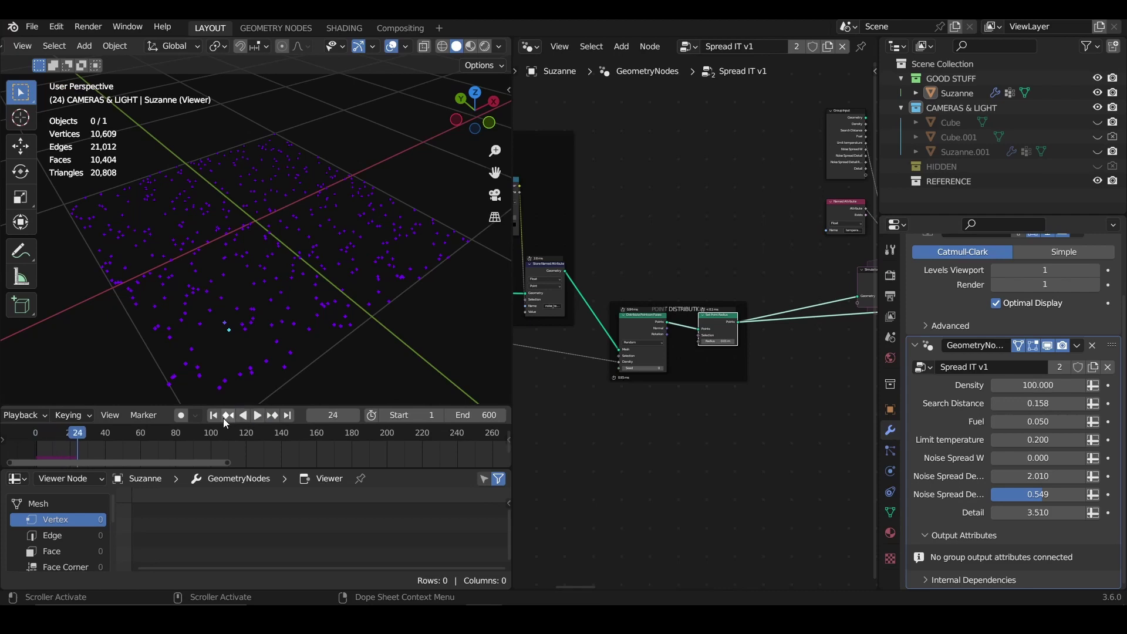
pyautogui.click(226, 418)
# Step: Set the modifier's Density to 400, replay the start of the simulation and return to frame 1
pyautogui.click(1046, 384)
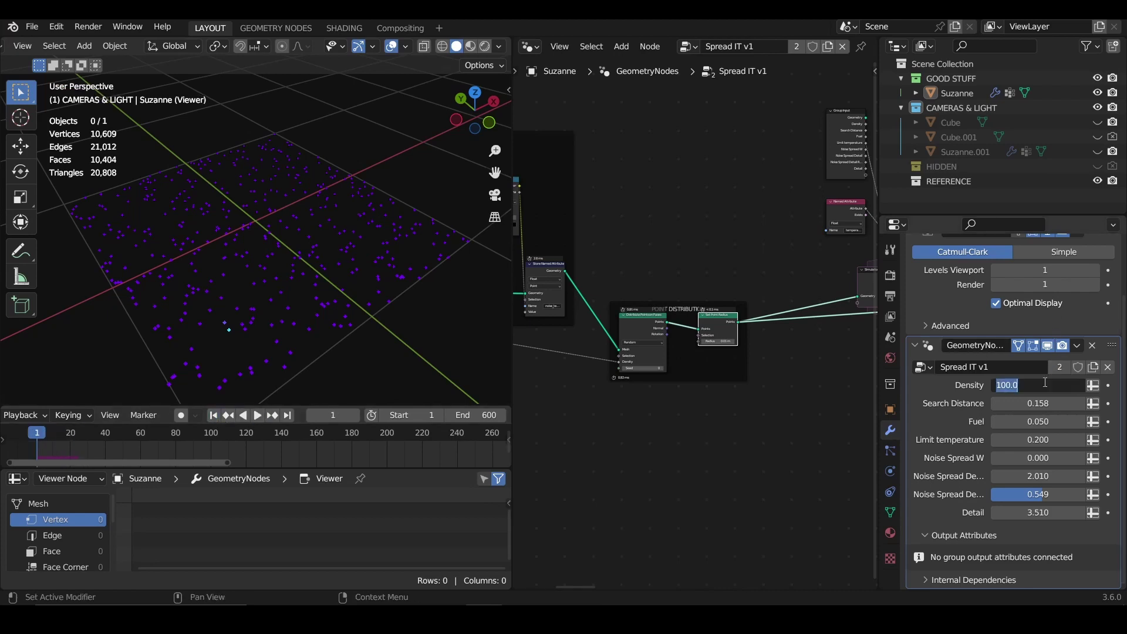
pyautogui.write('400')
pyautogui.press('Return')
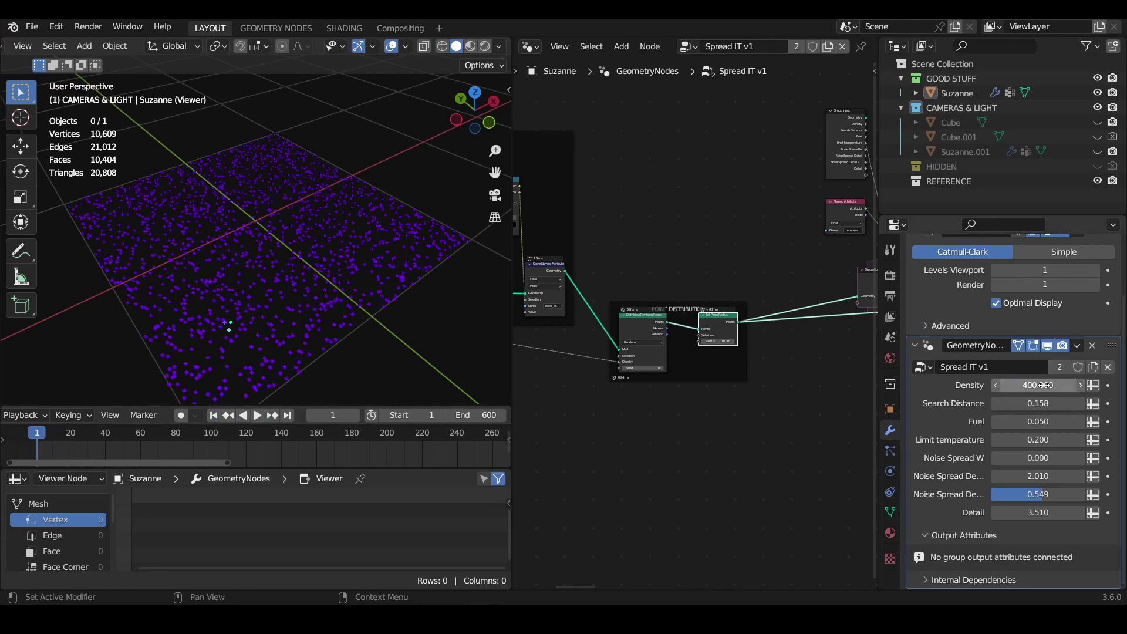
pyautogui.press('space')
pyautogui.press('space')
pyautogui.click(213, 416)
pyautogui.press('space')
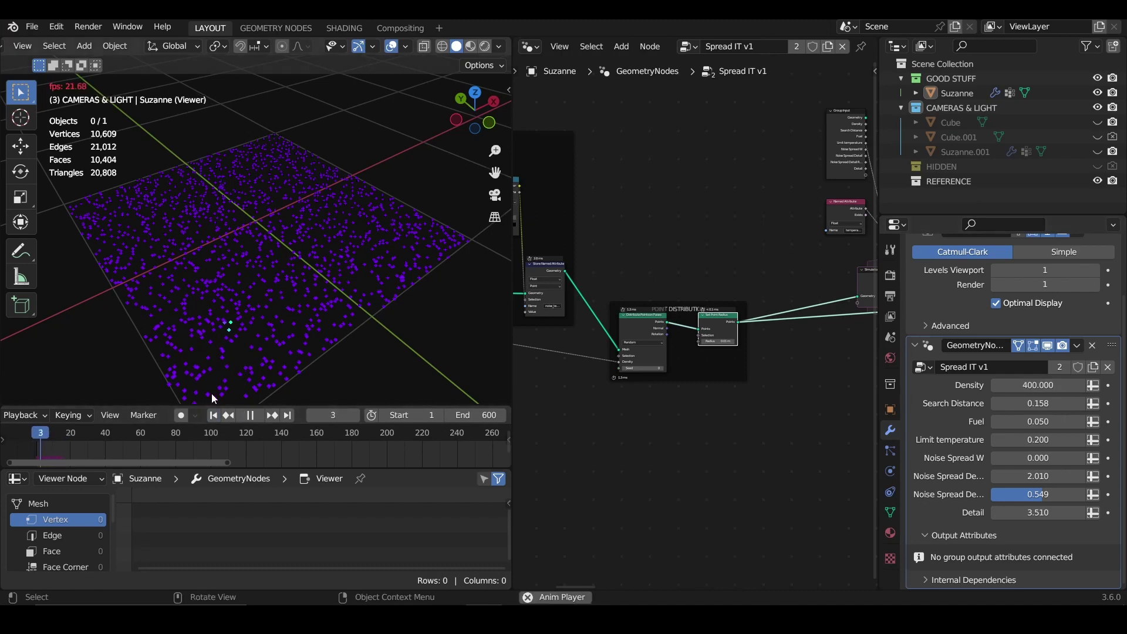
pyautogui.press('space')
pyautogui.click(213, 416)
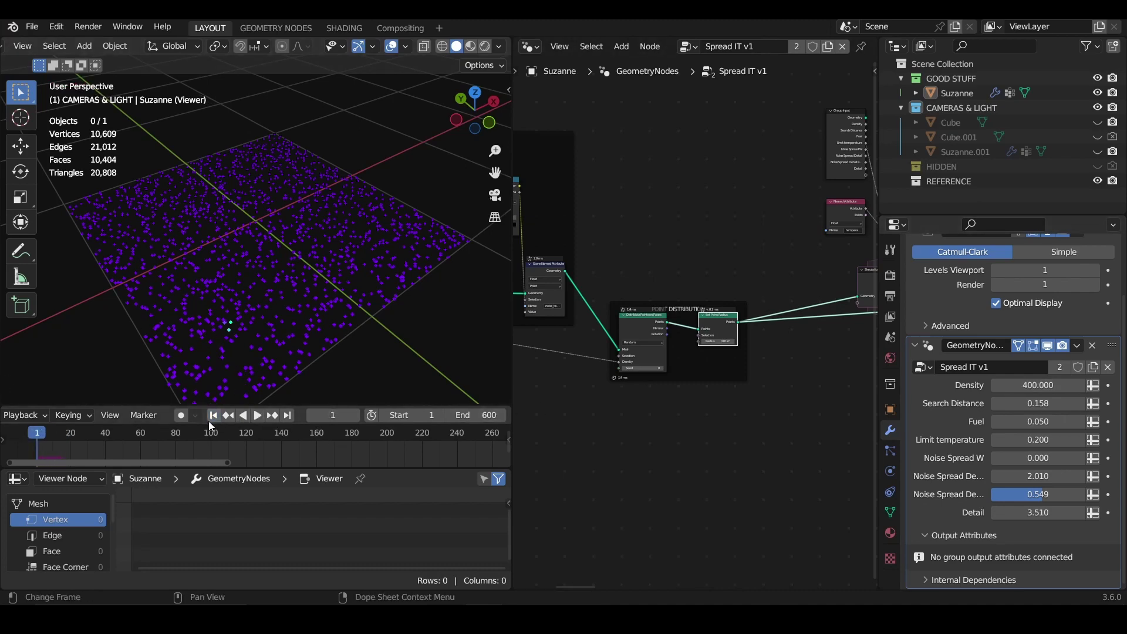
# Step: Add a Switch node on the geometry link just before the Group Output
pyautogui.scroll(-2, 755, 300)
pyautogui.scroll(1, 725, 322)
pyautogui.moveTo(702, 330); pyautogui.dragTo(680, 325, button='middle')
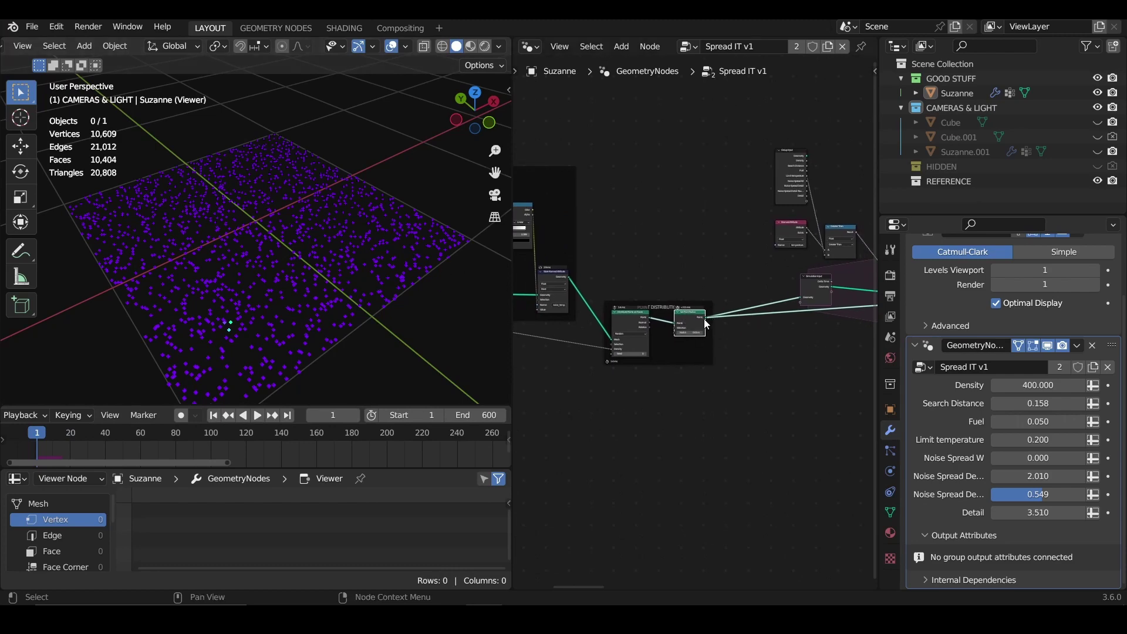
pyautogui.moveTo(705, 319); pyautogui.dragTo(852, 381)
pyautogui.scroll(-3, 720, 364)
pyautogui.moveTo(720, 364); pyautogui.dragTo(517, 424, button='middle')
pyautogui.scroll(1, 499, 432)
pyautogui.scroll(2, 641, 368)
pyautogui.hotkey('shift', 'a')
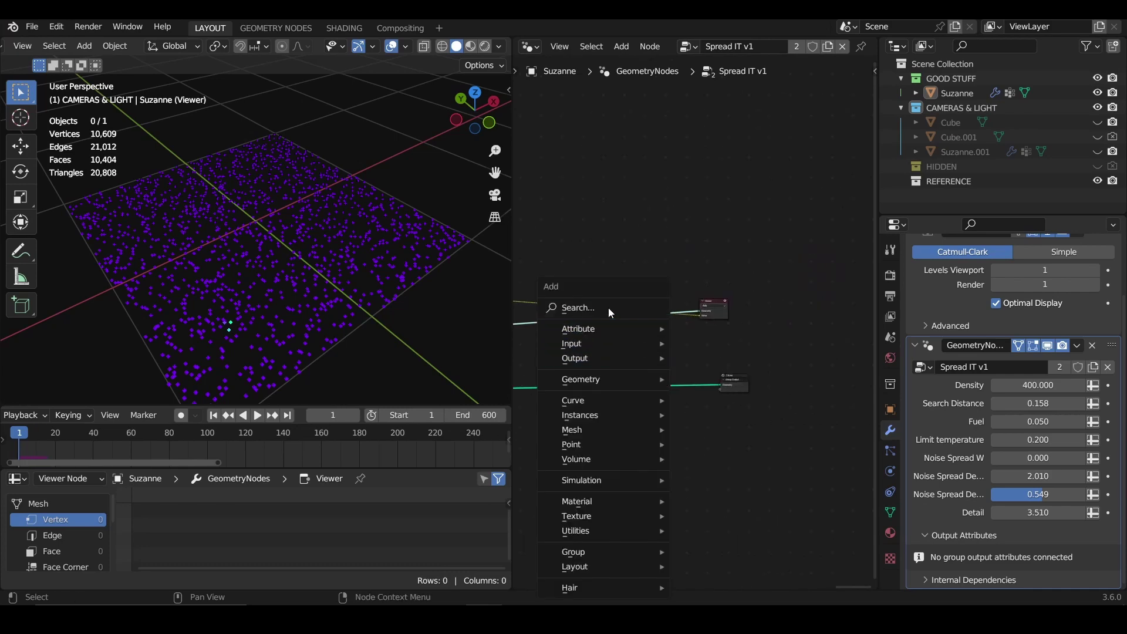
pyautogui.click(608, 307)
pyautogui.write('w')
pyautogui.press('BackSpace')
pyautogui.write('sw')
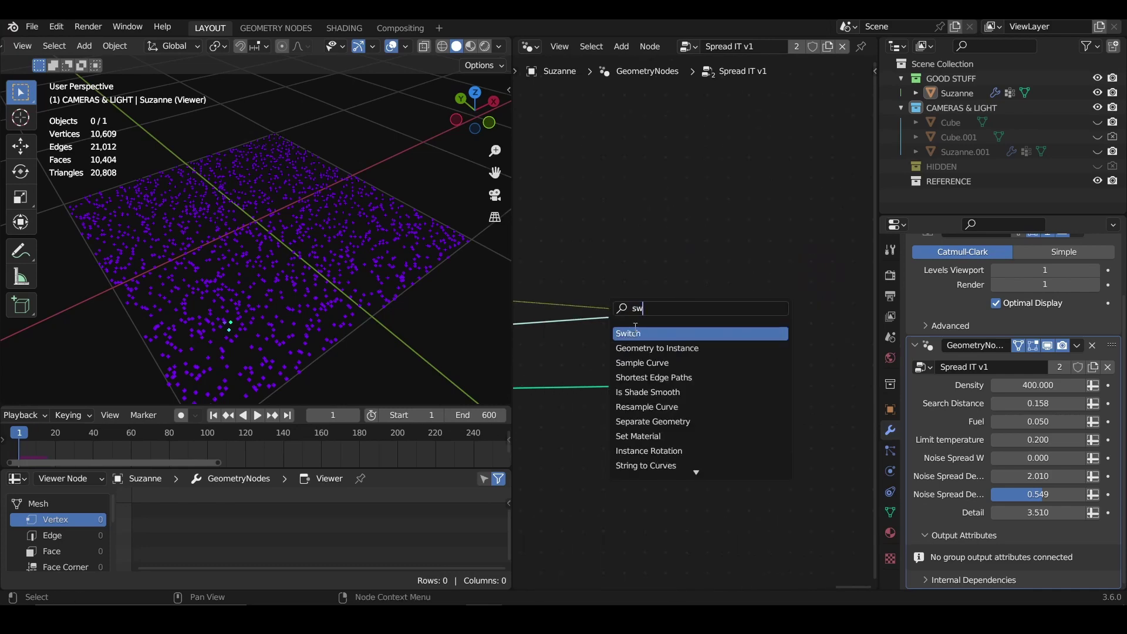
pyautogui.press('Return')
pyautogui.click(629, 359)
# Step: Connect the points output of the point distribution frame to the Switch node's True input
pyautogui.scroll(-6, 627, 468)
pyautogui.moveTo(627, 468); pyautogui.dragTo(857, 474, button='middle')
pyautogui.scroll(3, 712, 462)
pyautogui.moveTo(664, 439); pyautogui.dragTo(685, 381)
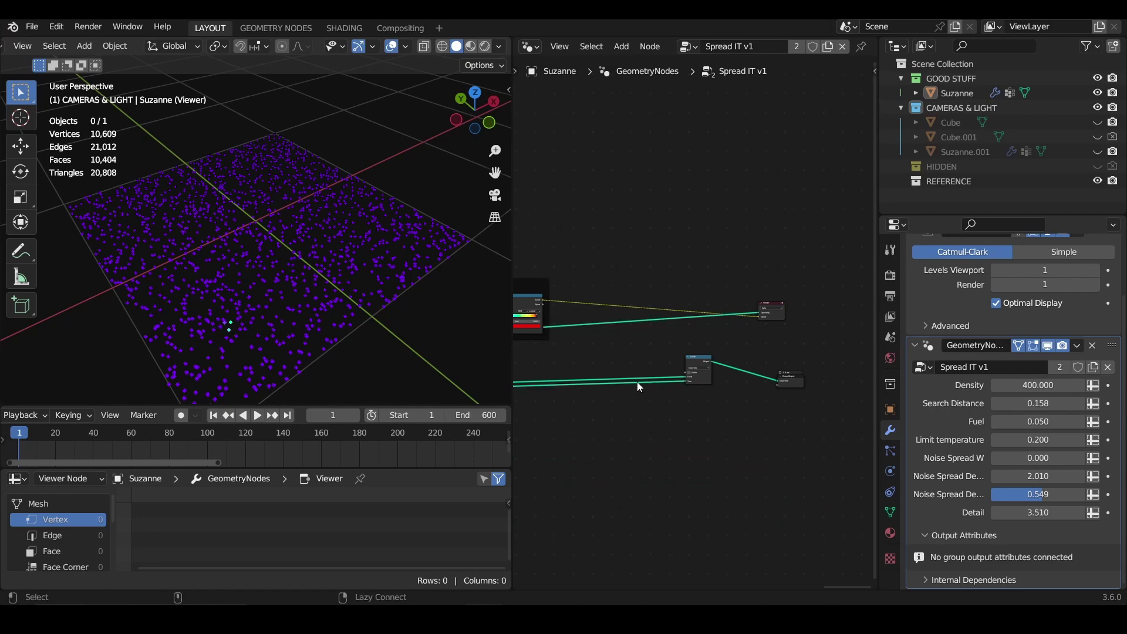
# Step: Add a reroute to the link feeding the Switch node's True input and move it below the node frames
pyautogui.scroll(3, 646, 399)
pyautogui.keyDown('shift'); pyautogui.moveTo(649, 443); pyautogui.dragTo(655, 428, button='right'); pyautogui.keyUp('shift')
pyautogui.press('g')
pyautogui.scroll(-6, 638, 555)
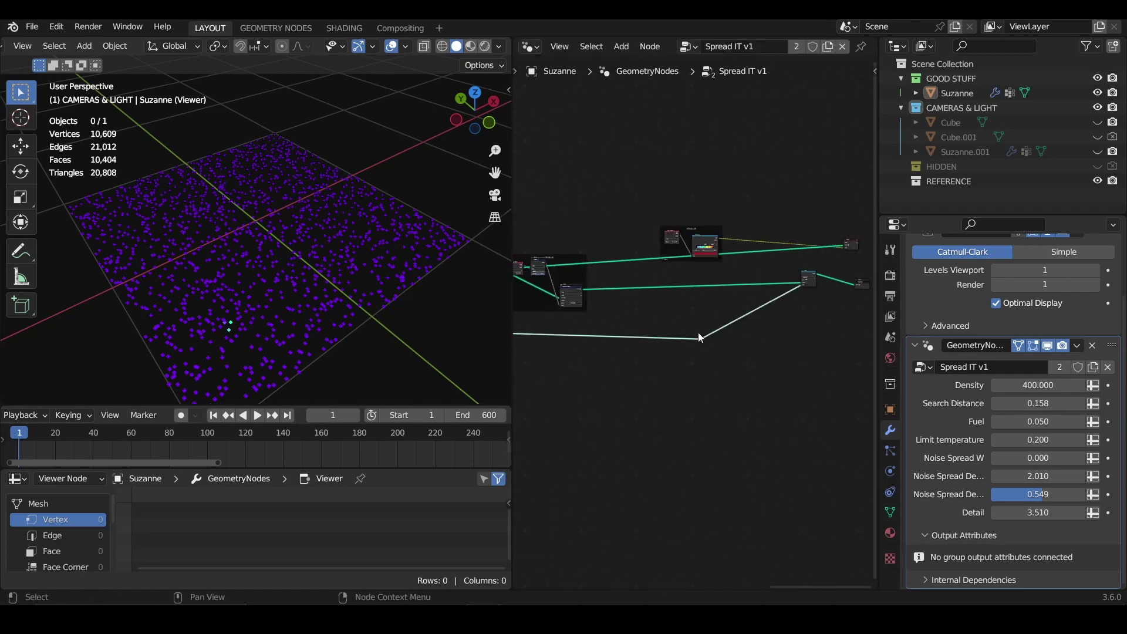
pyautogui.scroll(3, 564, 411)
pyautogui.click(581, 462)
pyautogui.moveTo(582, 463); pyautogui.dragTo(521, 407, button='middle')
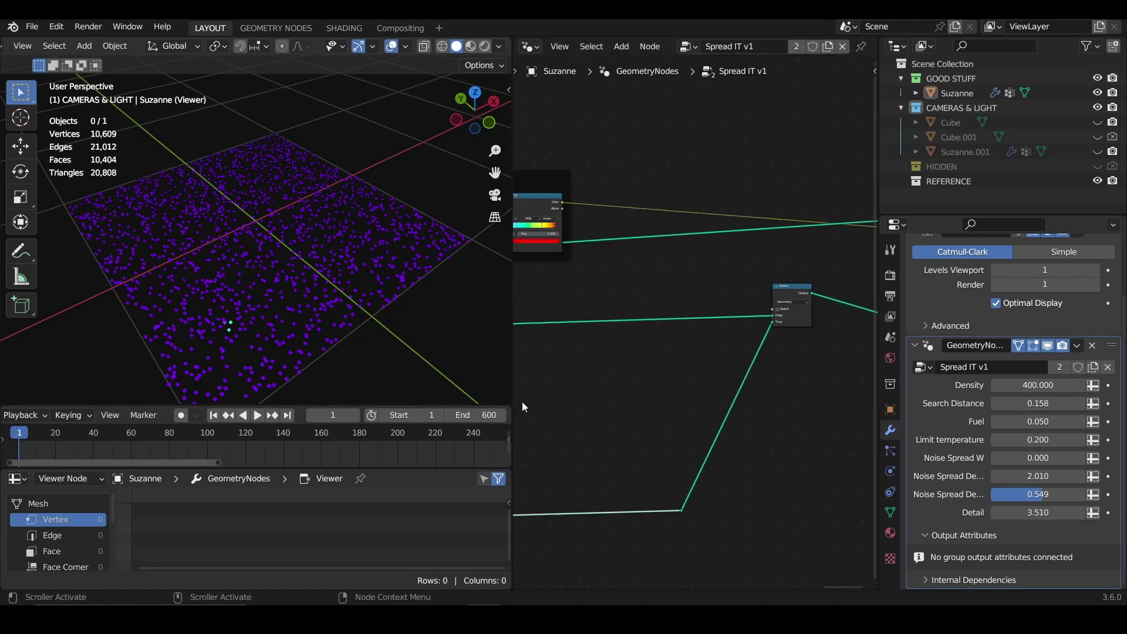
# Step: Preview the Switch node's output and toggle its Switch option to compare both geometries, leaving it off
pyautogui.scroll(6, 825, 307)
pyautogui.click(837, 300)
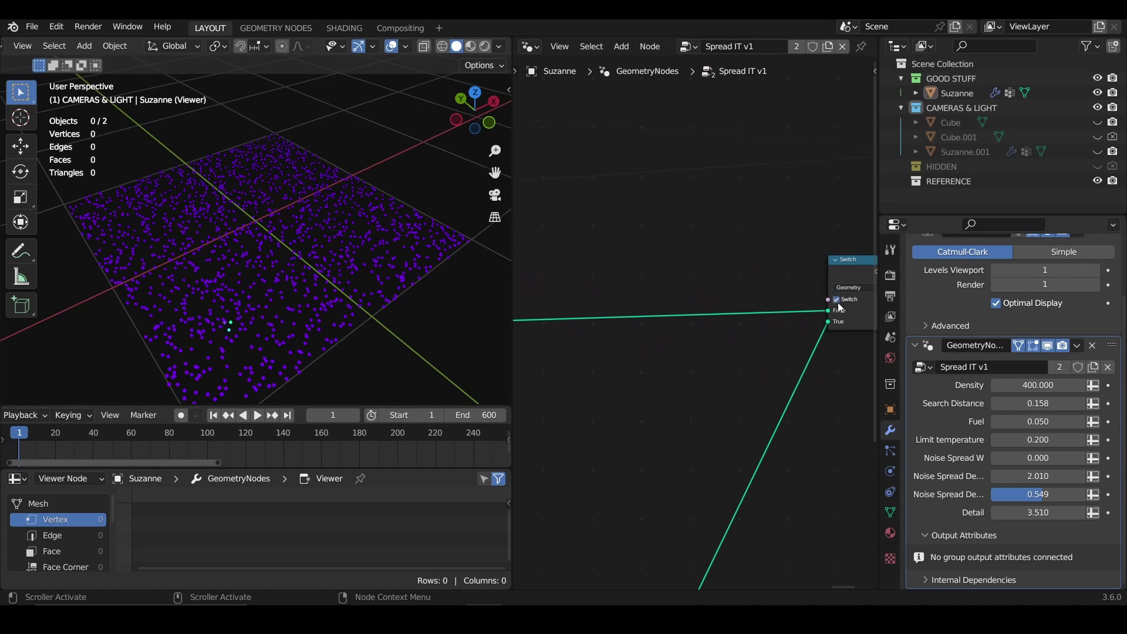
pyautogui.click(838, 302)
pyautogui.moveTo(798, 267); pyautogui.dragTo(643, 254, button='middle')
pyautogui.keyDown('ctrl'); pyautogui.keyDown('shift'); pyautogui.click(698, 268); pyautogui.keyUp('shift'); pyautogui.keyUp('ctrl')
pyautogui.click(683, 286)
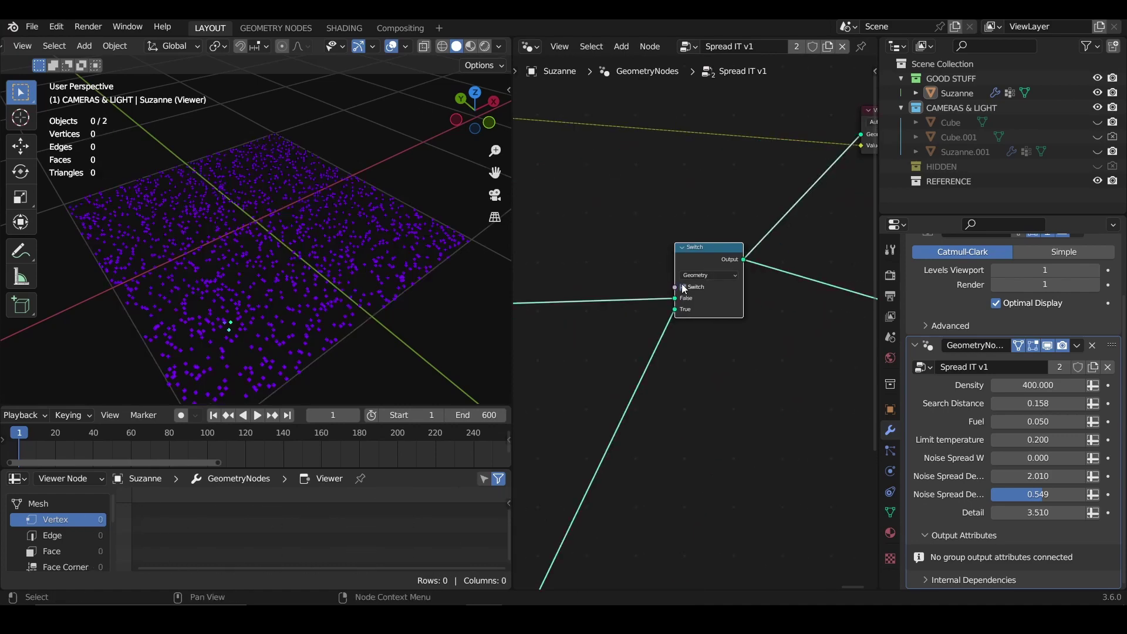
pyautogui.click(684, 289)
pyautogui.click(684, 288)
pyautogui.click(685, 288)
# Step: Add a Group Input node beside the Switch node and expose the Switch toggle as a new group input
pyautogui.scroll(-2, 684, 288)
pyautogui.moveTo(684, 288); pyautogui.dragTo(673, 320, button='middle')
pyautogui.hotkey('shift', 'a')
pyautogui.write('gro')
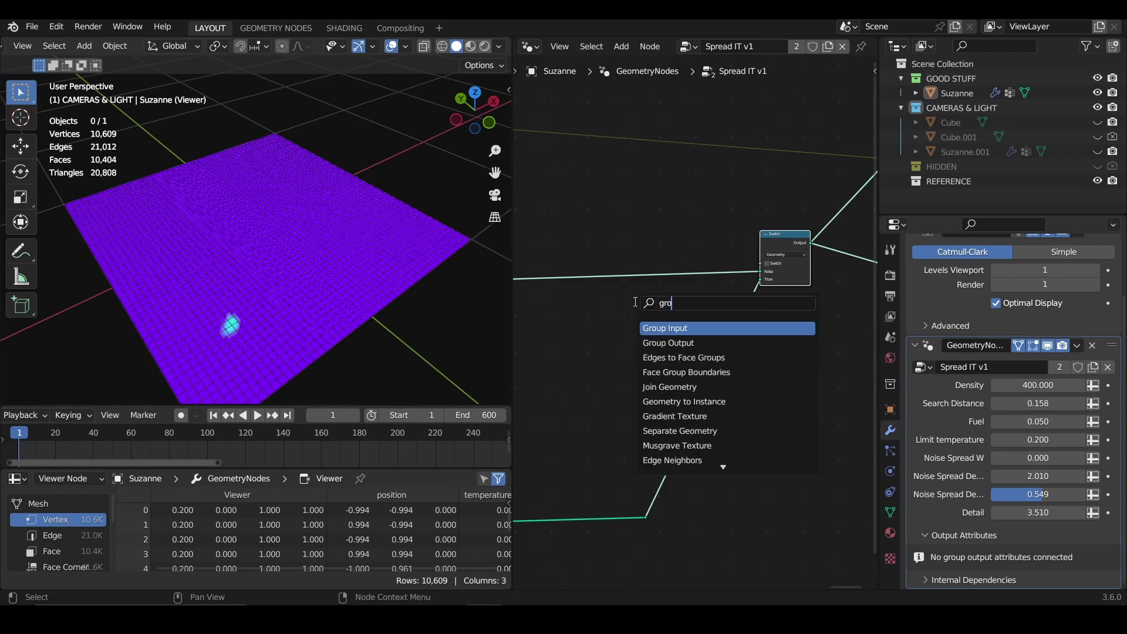
pyautogui.press('Return')
pyautogui.click(688, 352)
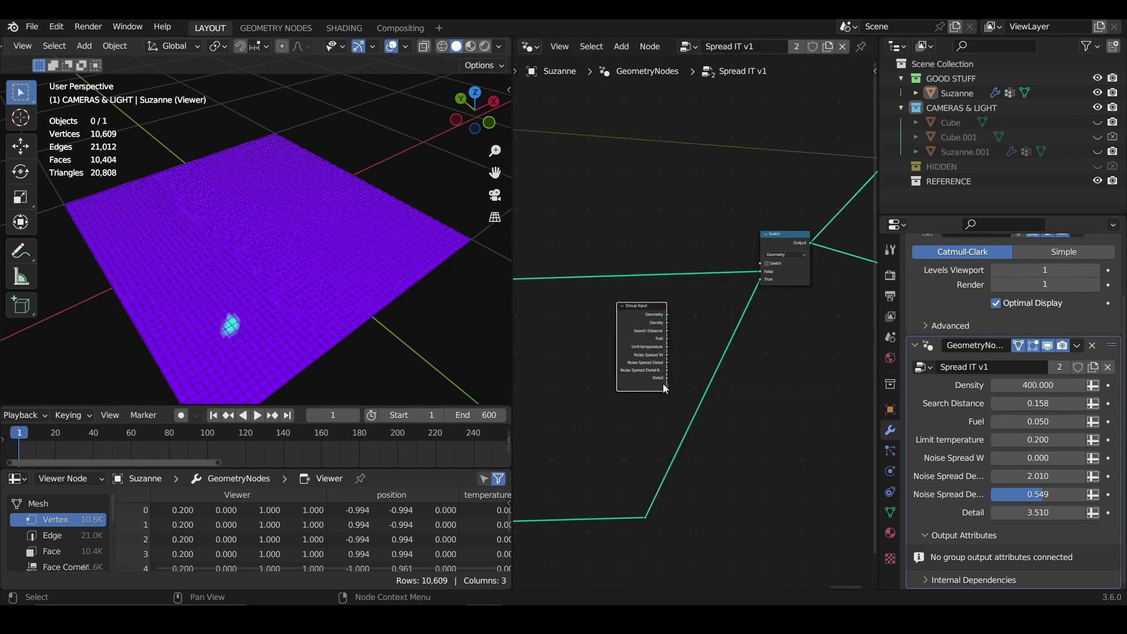
pyautogui.moveTo(667, 387); pyautogui.dragTo(761, 264)
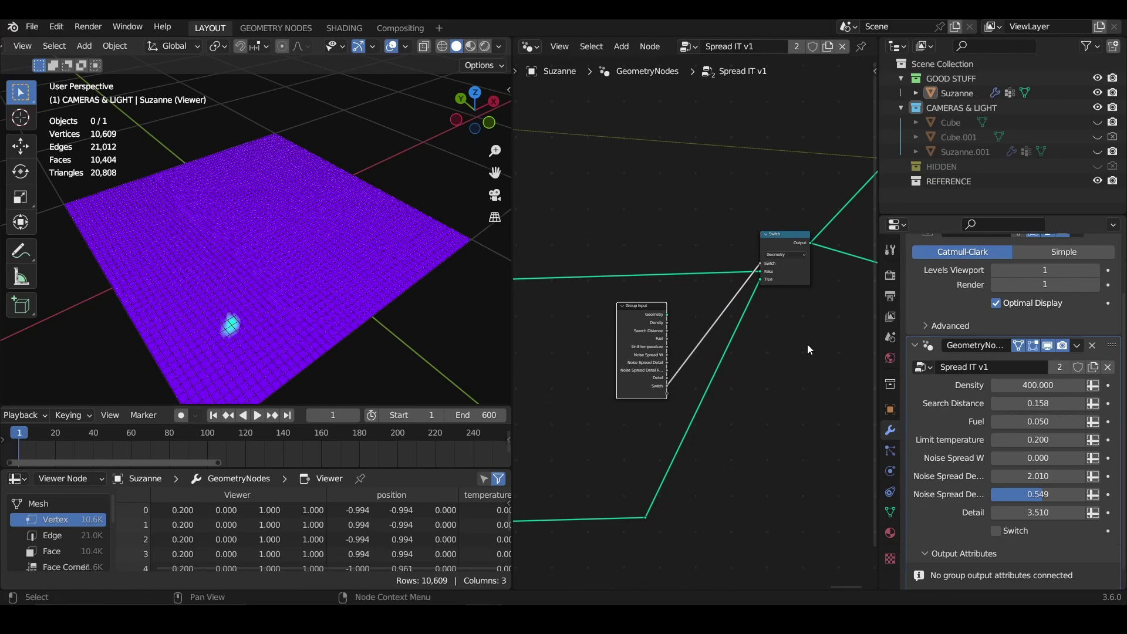
# Step: Rename the new Switch group input to "Visualize guide"
pyautogui.press('n')
pyautogui.doubleClick(776, 148)
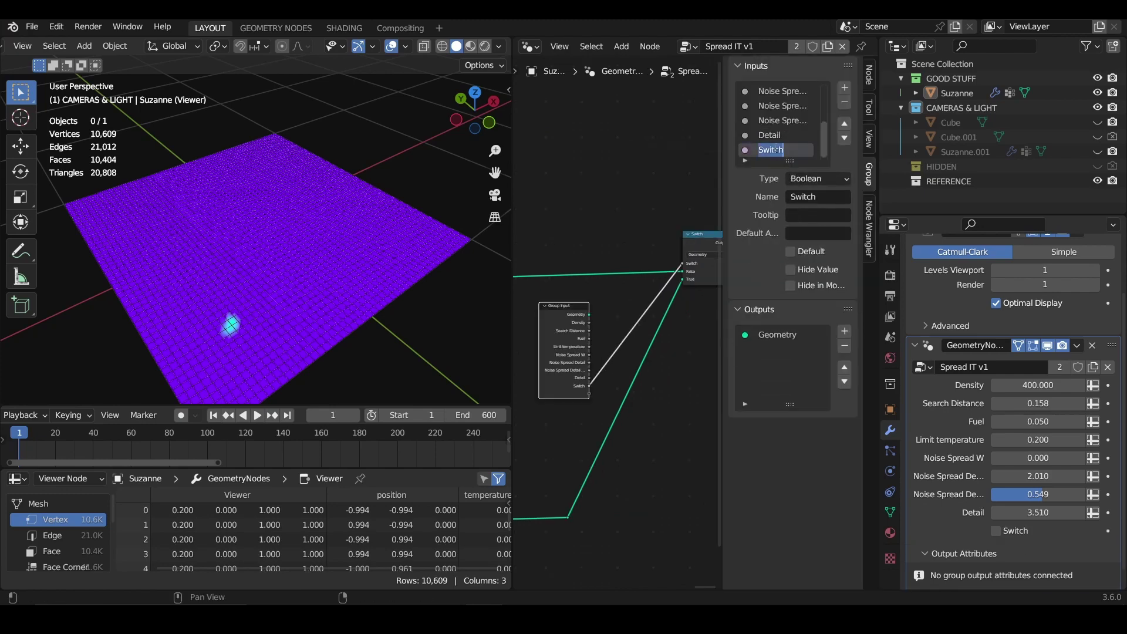
pyautogui.write('Visualize guide')
pyautogui.press('Return')
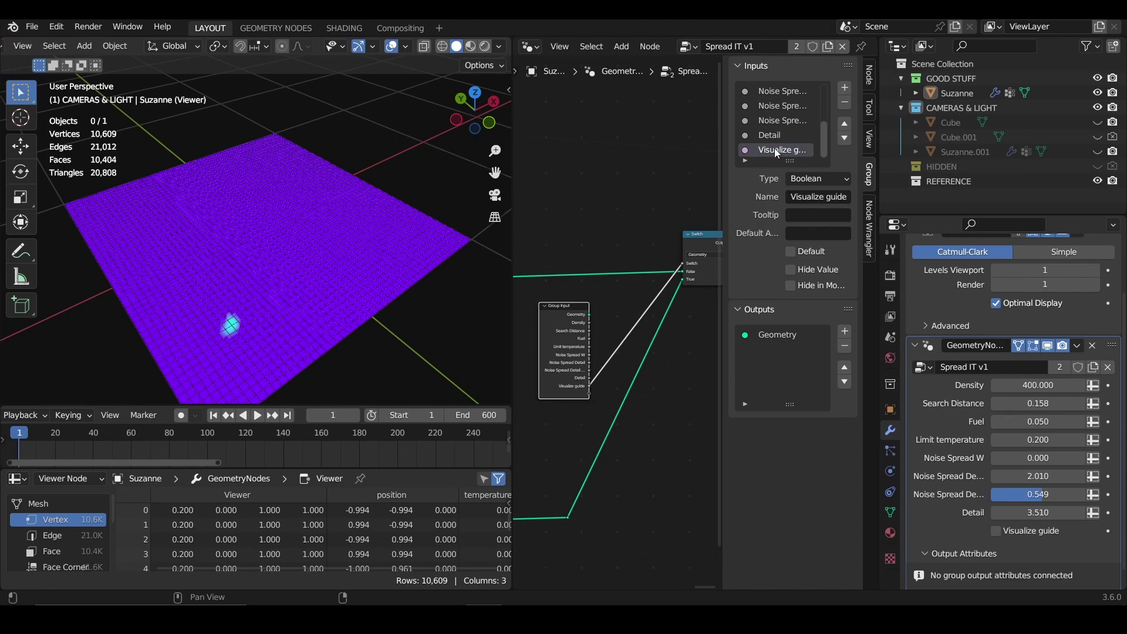
# Step: Move the Visualize guide input up the group's input list until it sits directly above Density
pyautogui.click(845, 124)
pyautogui.click(845, 123)
pyautogui.click(845, 124)
pyautogui.click(845, 123)
pyautogui.click(845, 123)
pyautogui.click(845, 124)
pyautogui.click(845, 124)
pyautogui.click(845, 124)
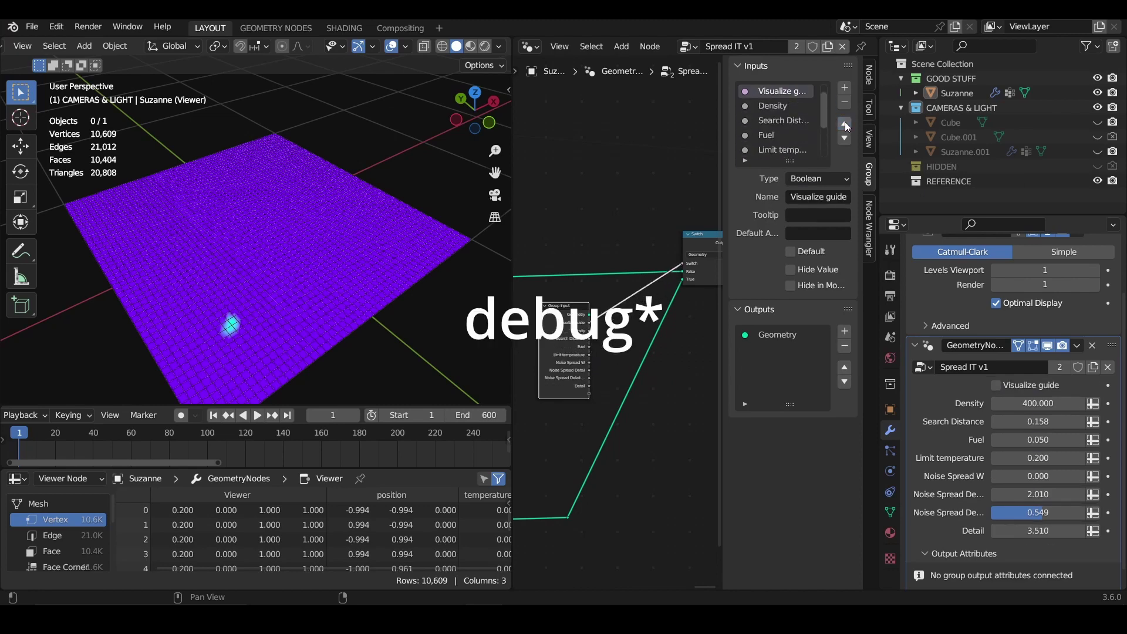
# Step: Test the modifier's Visualize guide option by enabling and disabling it, save the file and hide the node editor's sidebar
pyautogui.click(996, 386)
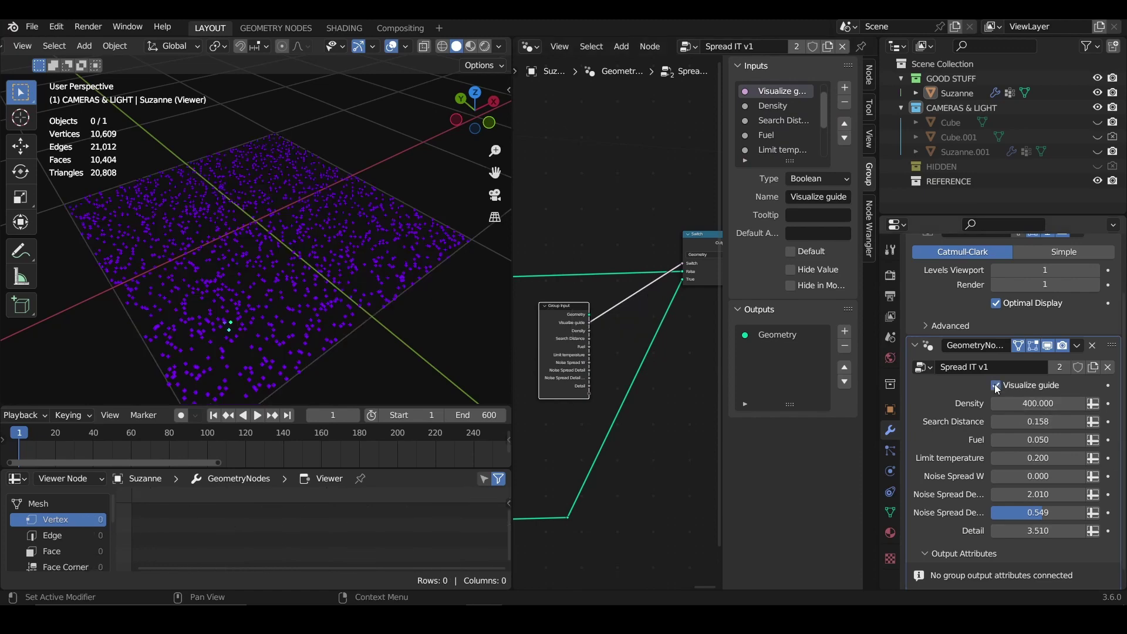
pyautogui.click(996, 387)
pyautogui.hotkey('ctrl', 's')
pyautogui.scroll(-1, 687, 349)
pyautogui.press('n')
pyautogui.scroll(-3, 679, 349)
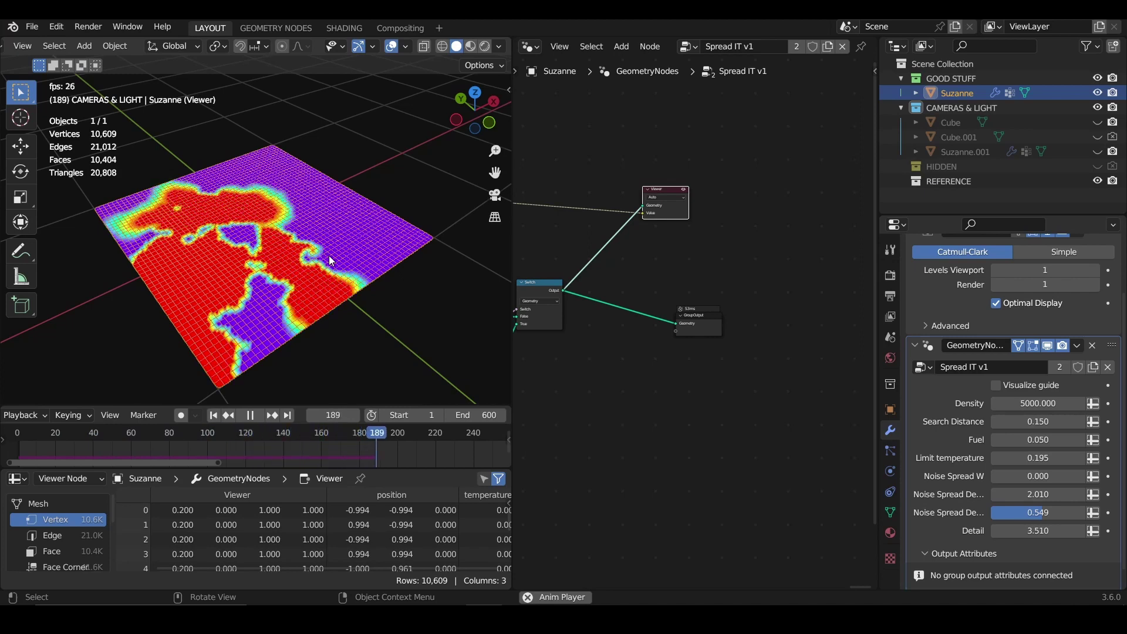
# Step: Stop playback at frame 200 and bake Suzanne's simulation nodes
pyautogui.press('space')
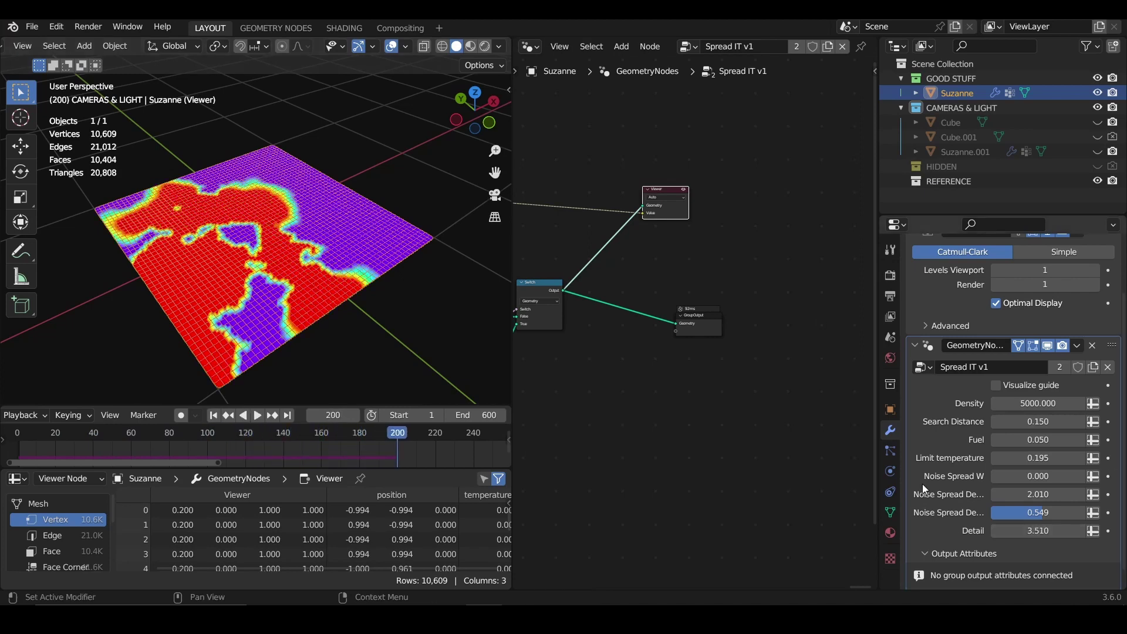
pyautogui.click(890, 471)
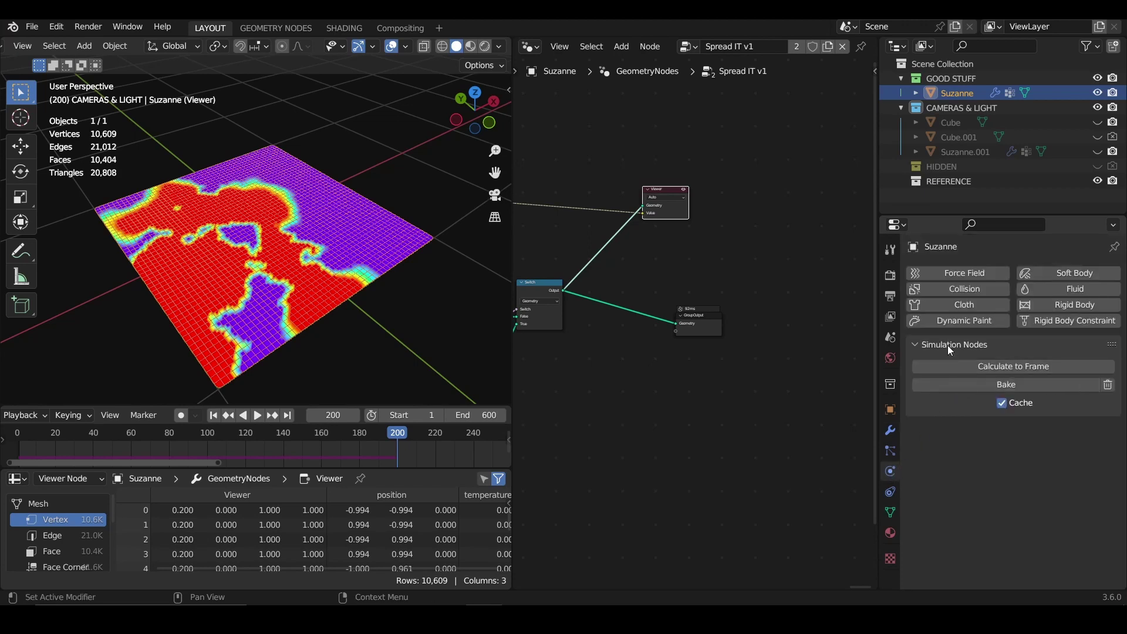
pyautogui.click(987, 386)
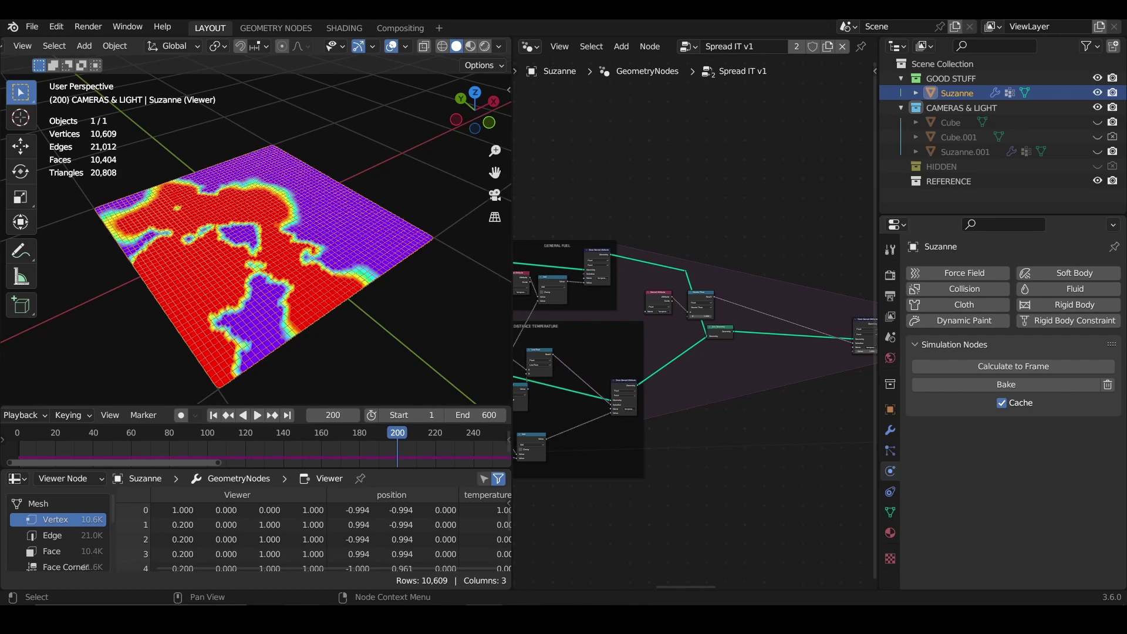
# Step: Switch to File Explorer, examine the contents and size of the blendcache_spreadIT_v1 folder, and return to Blender
pyautogui.click(302, 620)
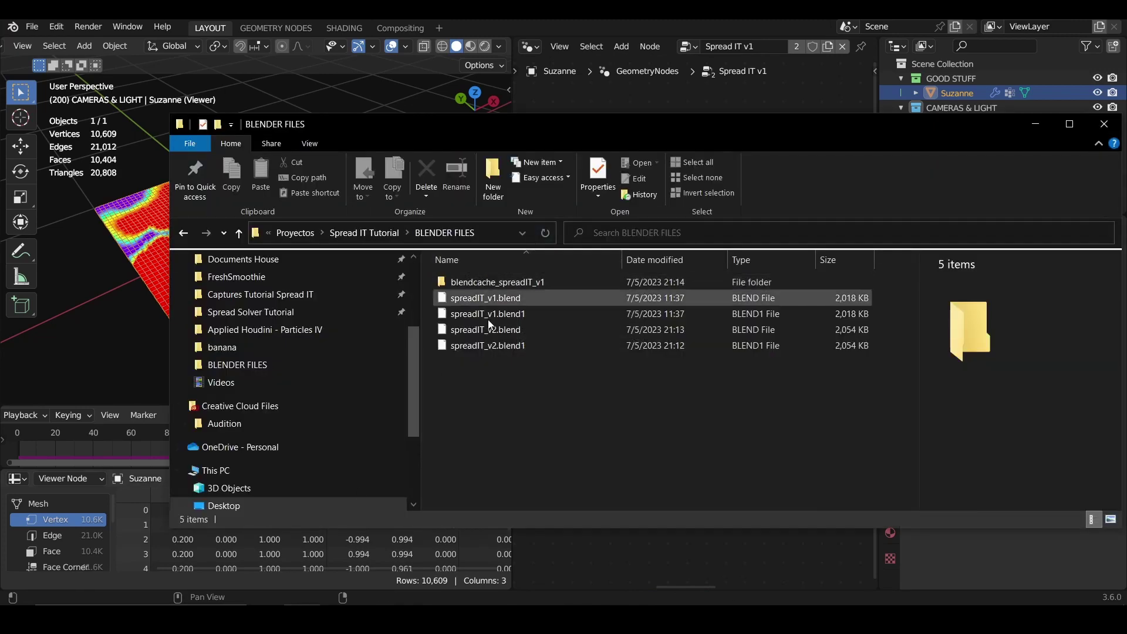
pyautogui.doubleClick(520, 284)
pyautogui.doubleClick(506, 283)
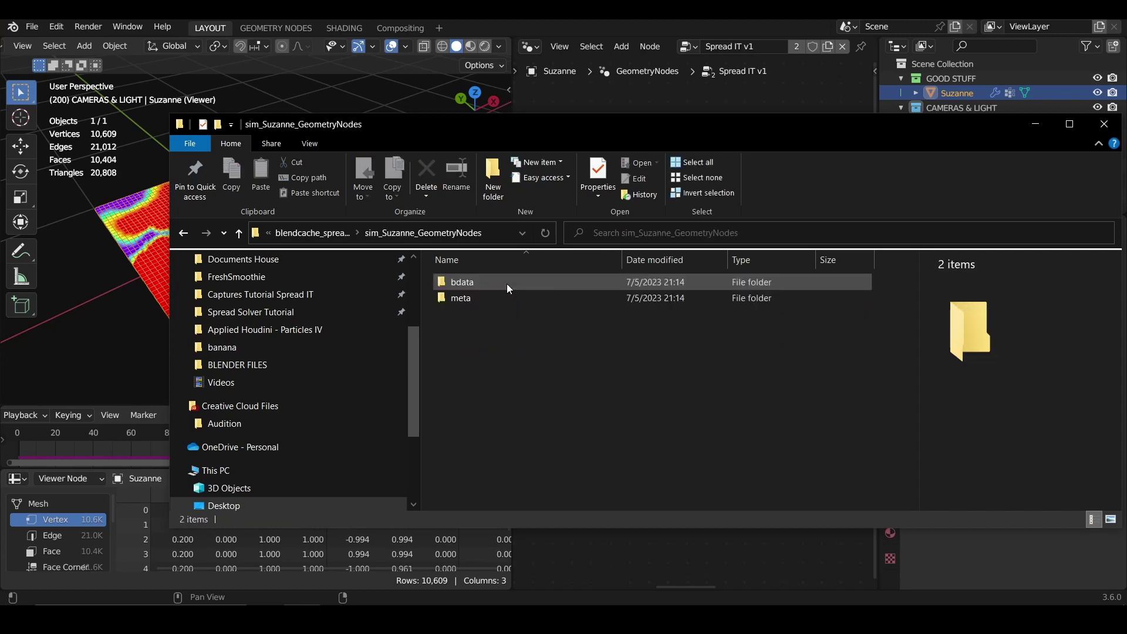
pyautogui.doubleClick(180, 233)
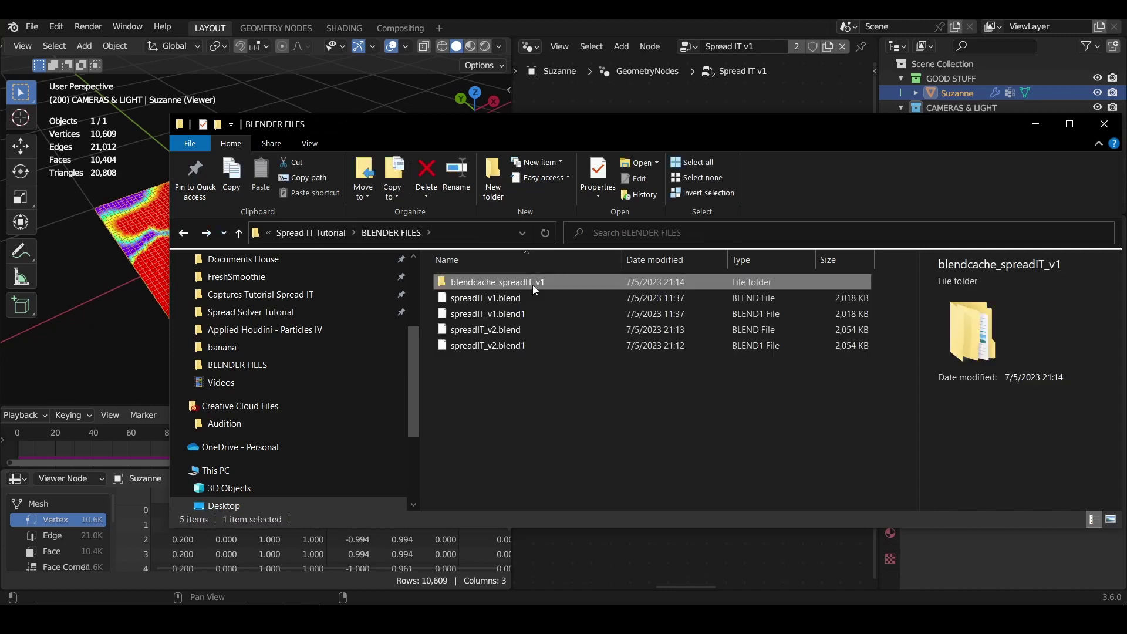
pyautogui.moveTo(535, 288)
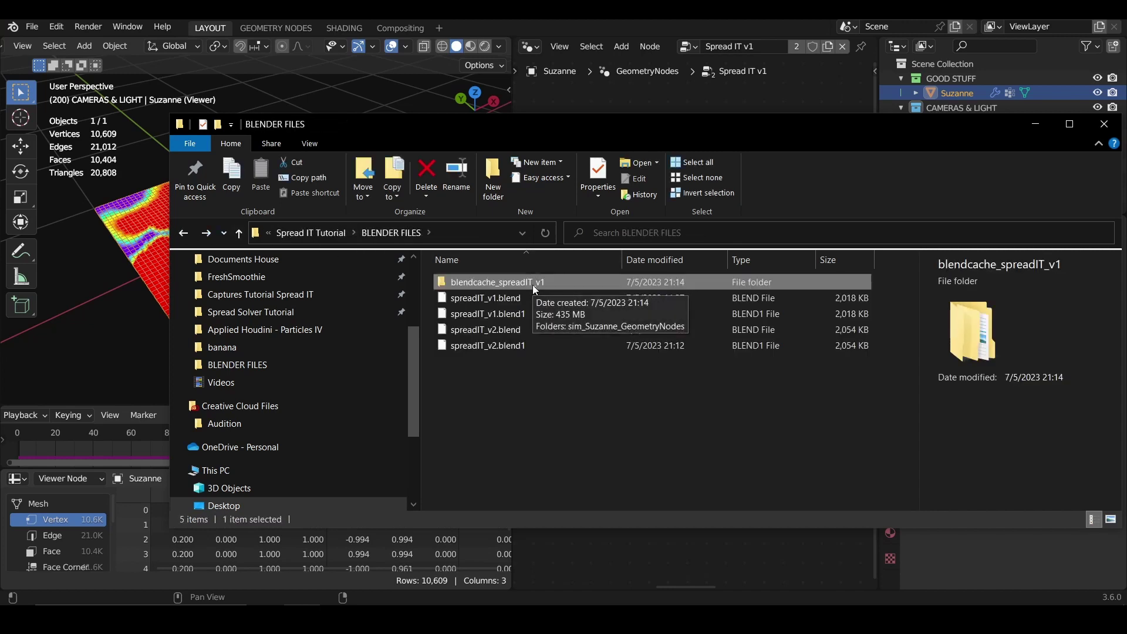
pyautogui.click(581, 86)
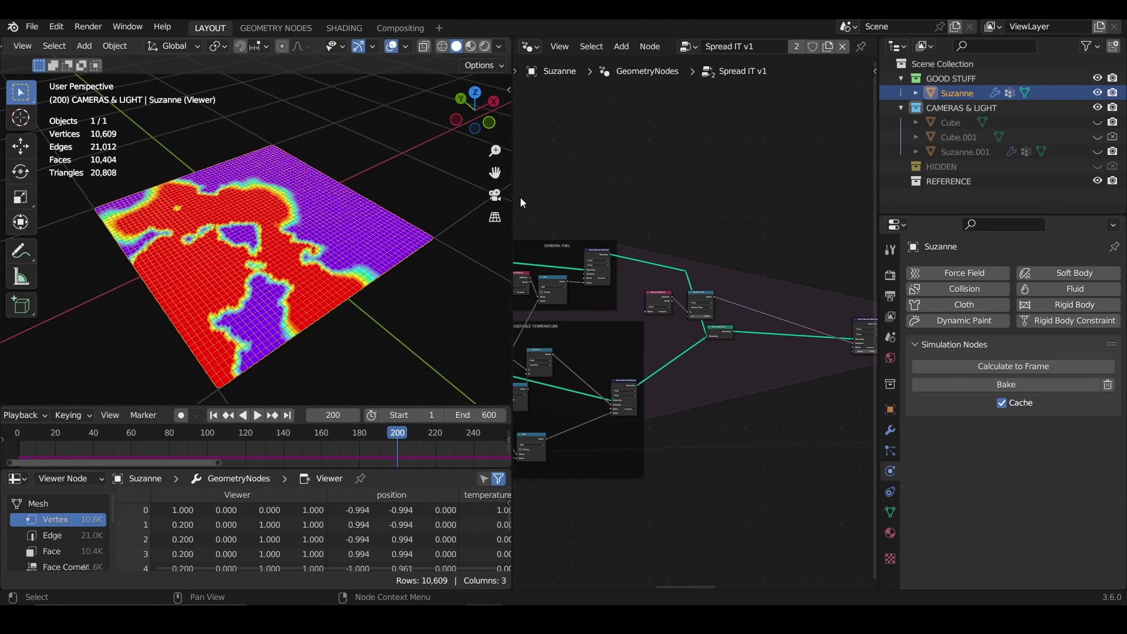
# Step: Set the Density of Suzanne's GeometryNodes modifier to 0 while the baked simulation is in place
pyautogui.moveTo(730, 310); pyautogui.dragTo(660, 289, button='middle')
pyautogui.click(888, 435)
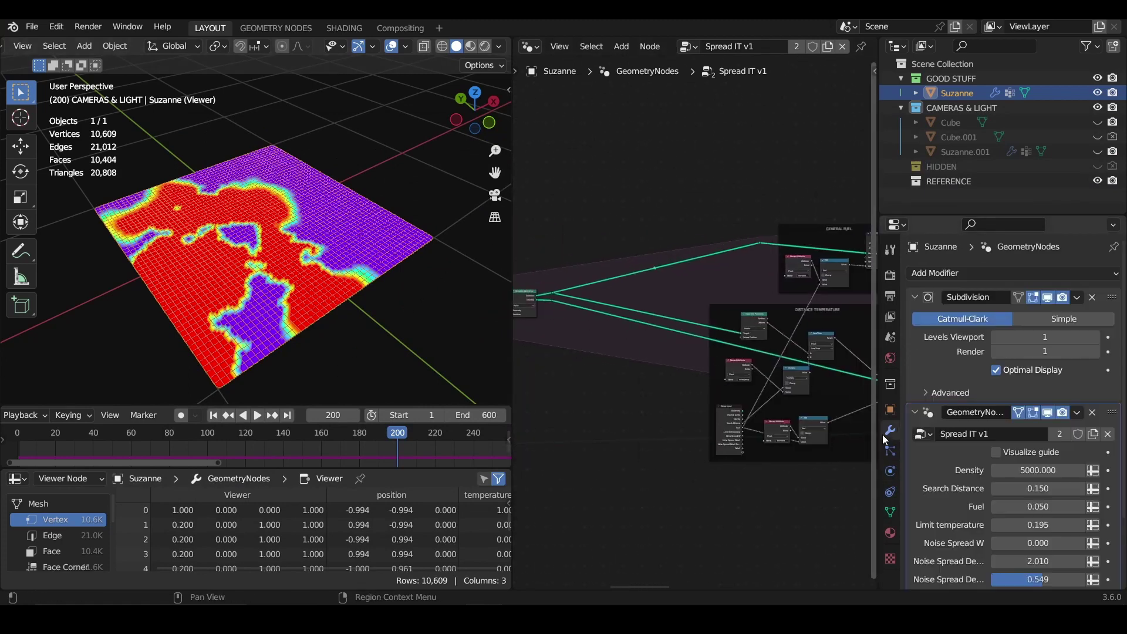
pyautogui.click(1048, 471)
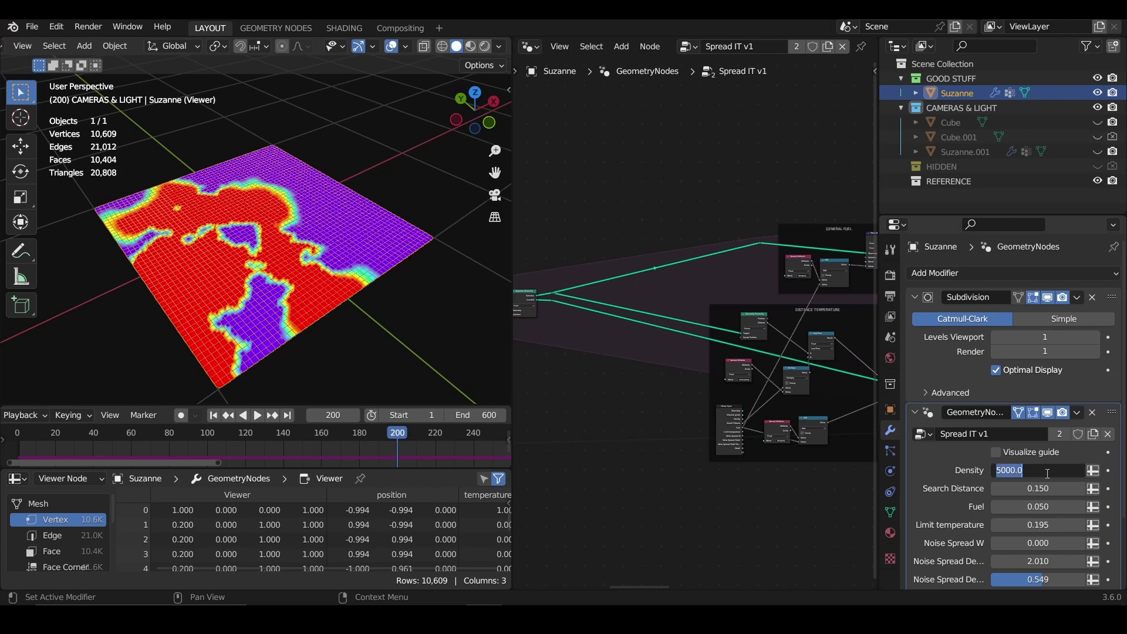
pyautogui.write('0')
pyautogui.press('Return')
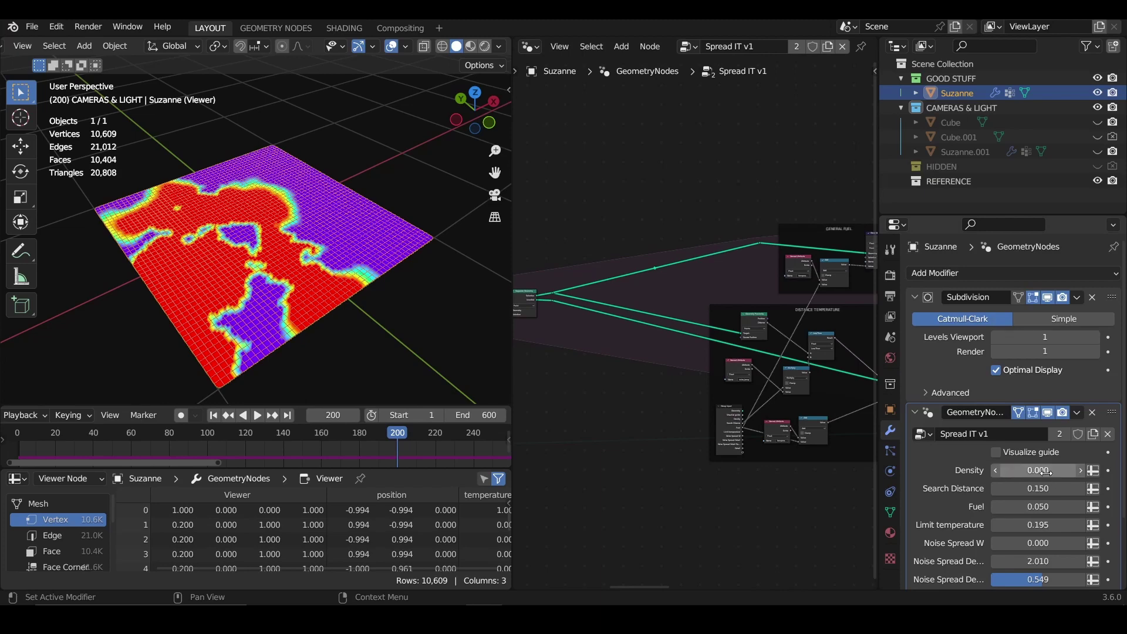
# Step: Replay the baked simulation from the first frame and stop playback at frame 126
pyautogui.click(213, 415)
pyautogui.press('space')
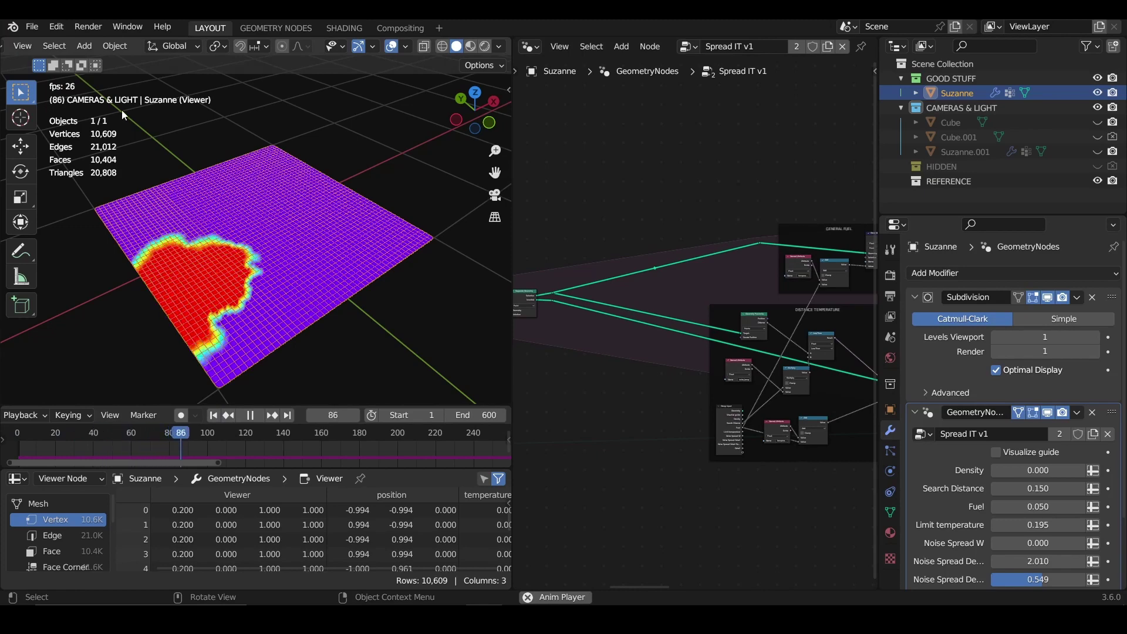
pyautogui.press('space')
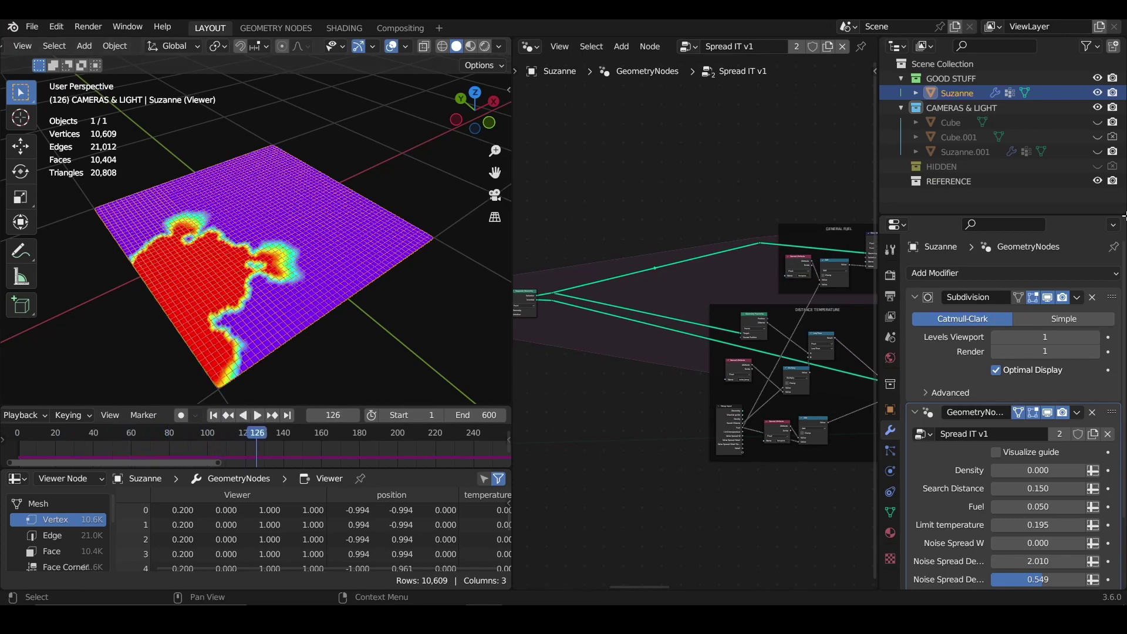
# Step: Set the Density of Suzanne's GeometryNodes modifier back to 5000
pyautogui.click(1021, 468)
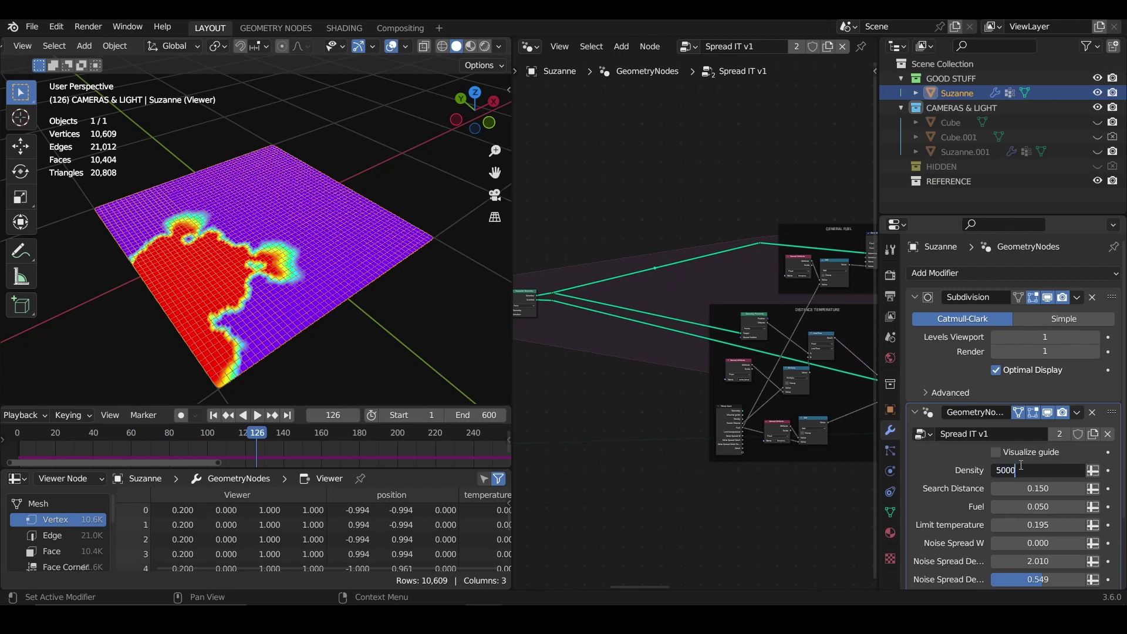
pyautogui.write('5000')
pyautogui.press('Return')
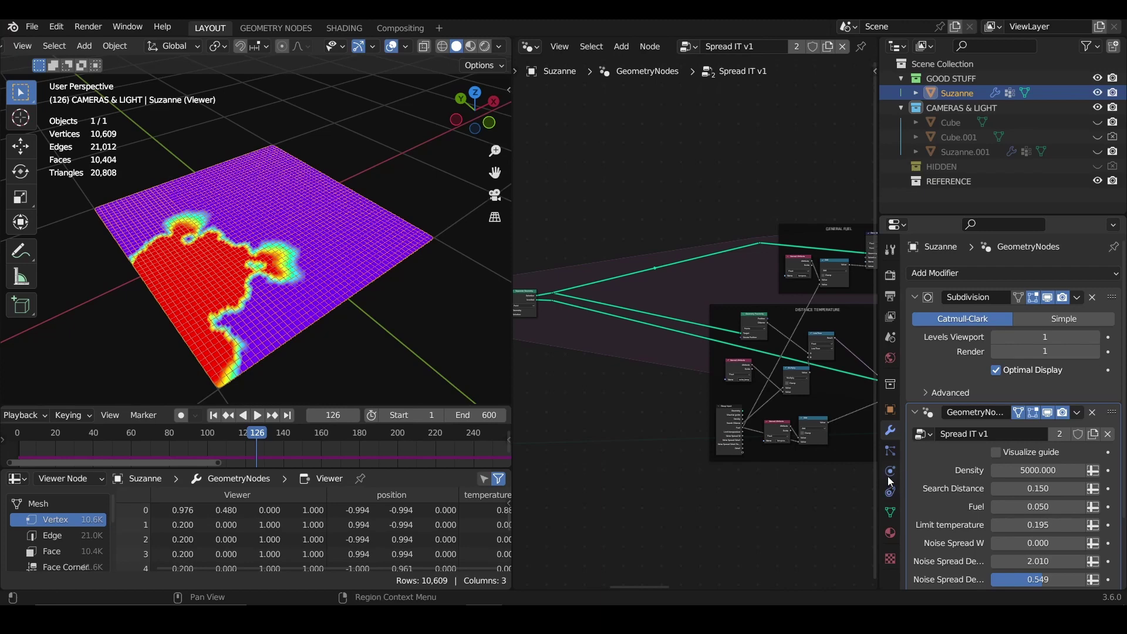
# Step: Open Suzanne's physics properties with the Simulation Nodes bake and cache settings
pyautogui.click(891, 497)
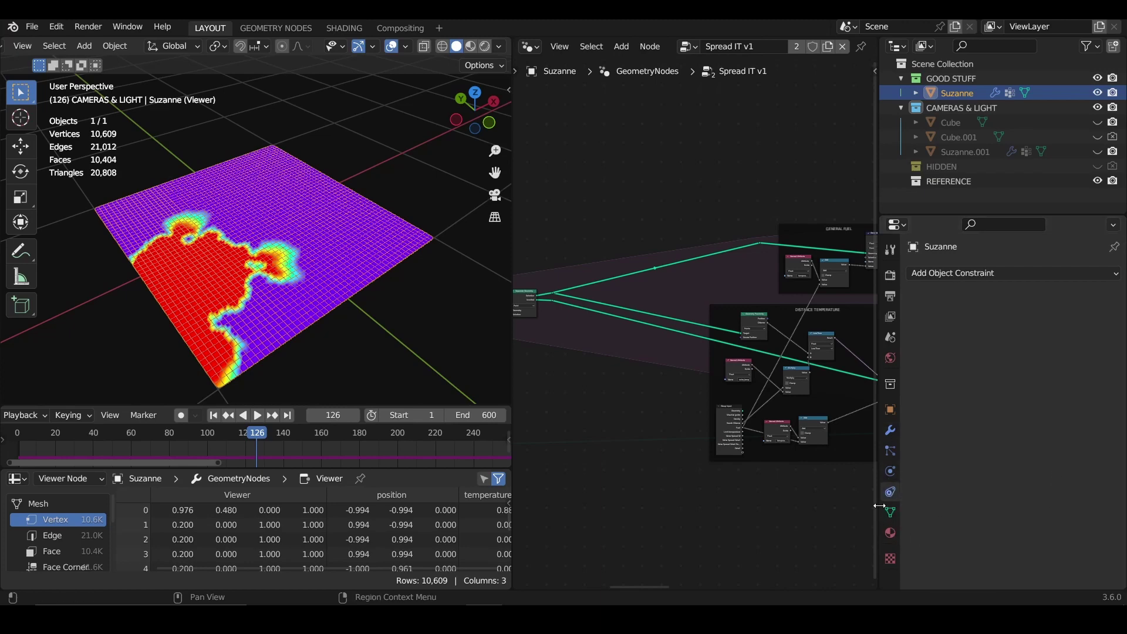
pyautogui.click(890, 474)
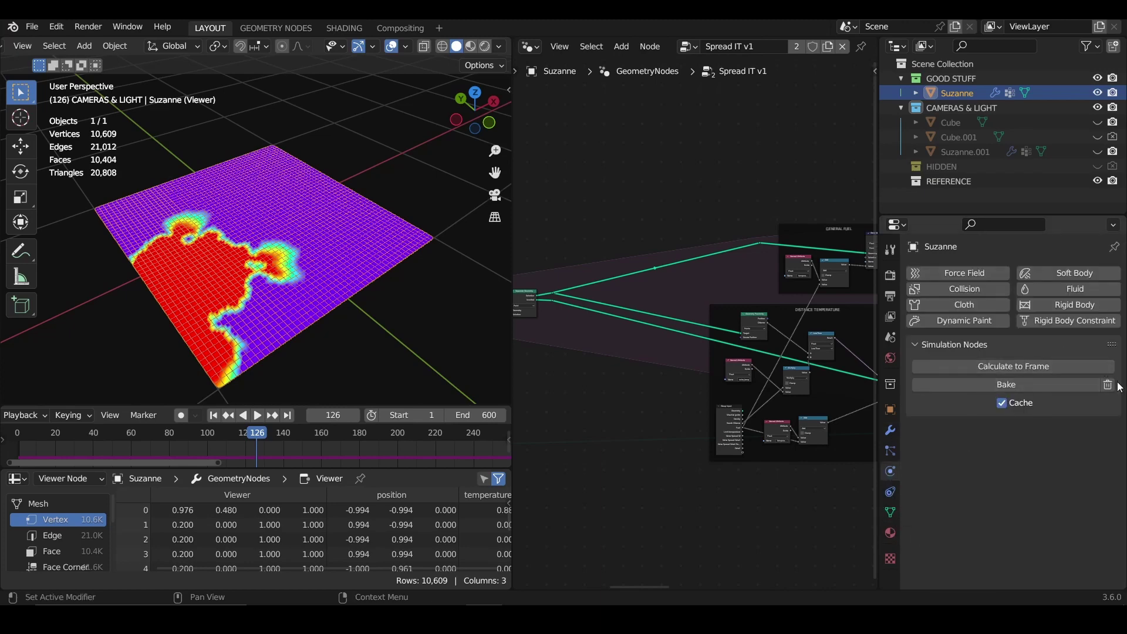